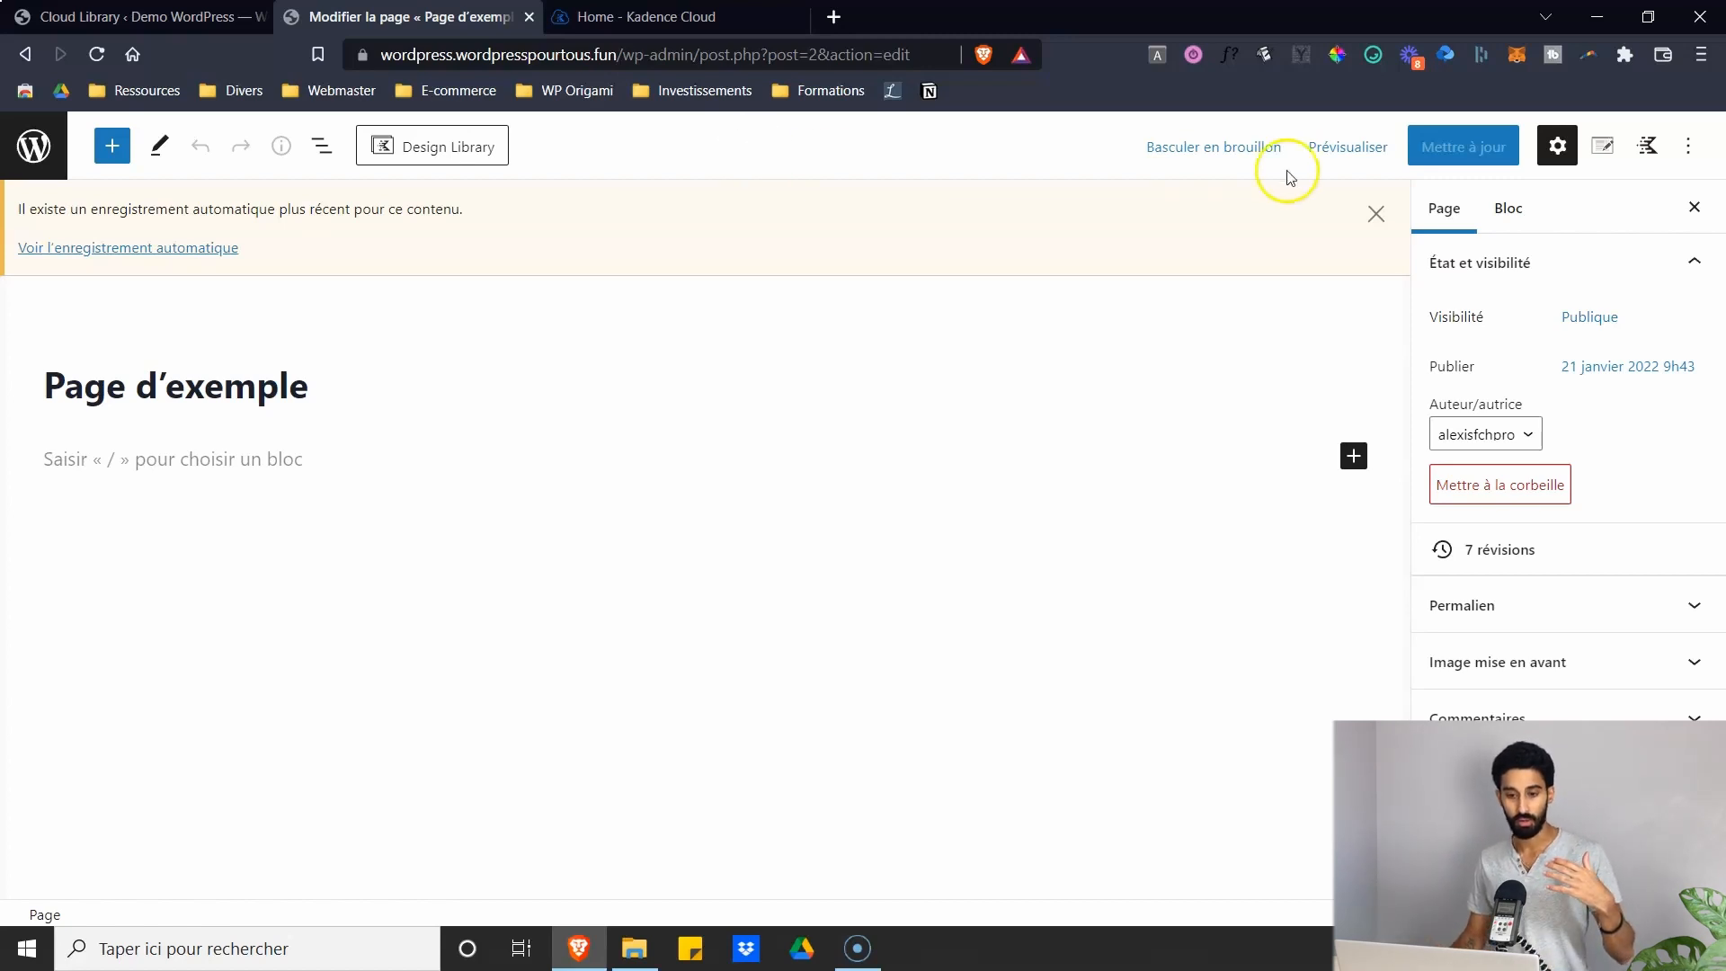
- Dismiss the autosave notice and insert the "Quoi de neuf docteur ?" portrait section from the cloud library's Accueil category into the page
{"action": "left_click", "coordinate": [1377, 213]}
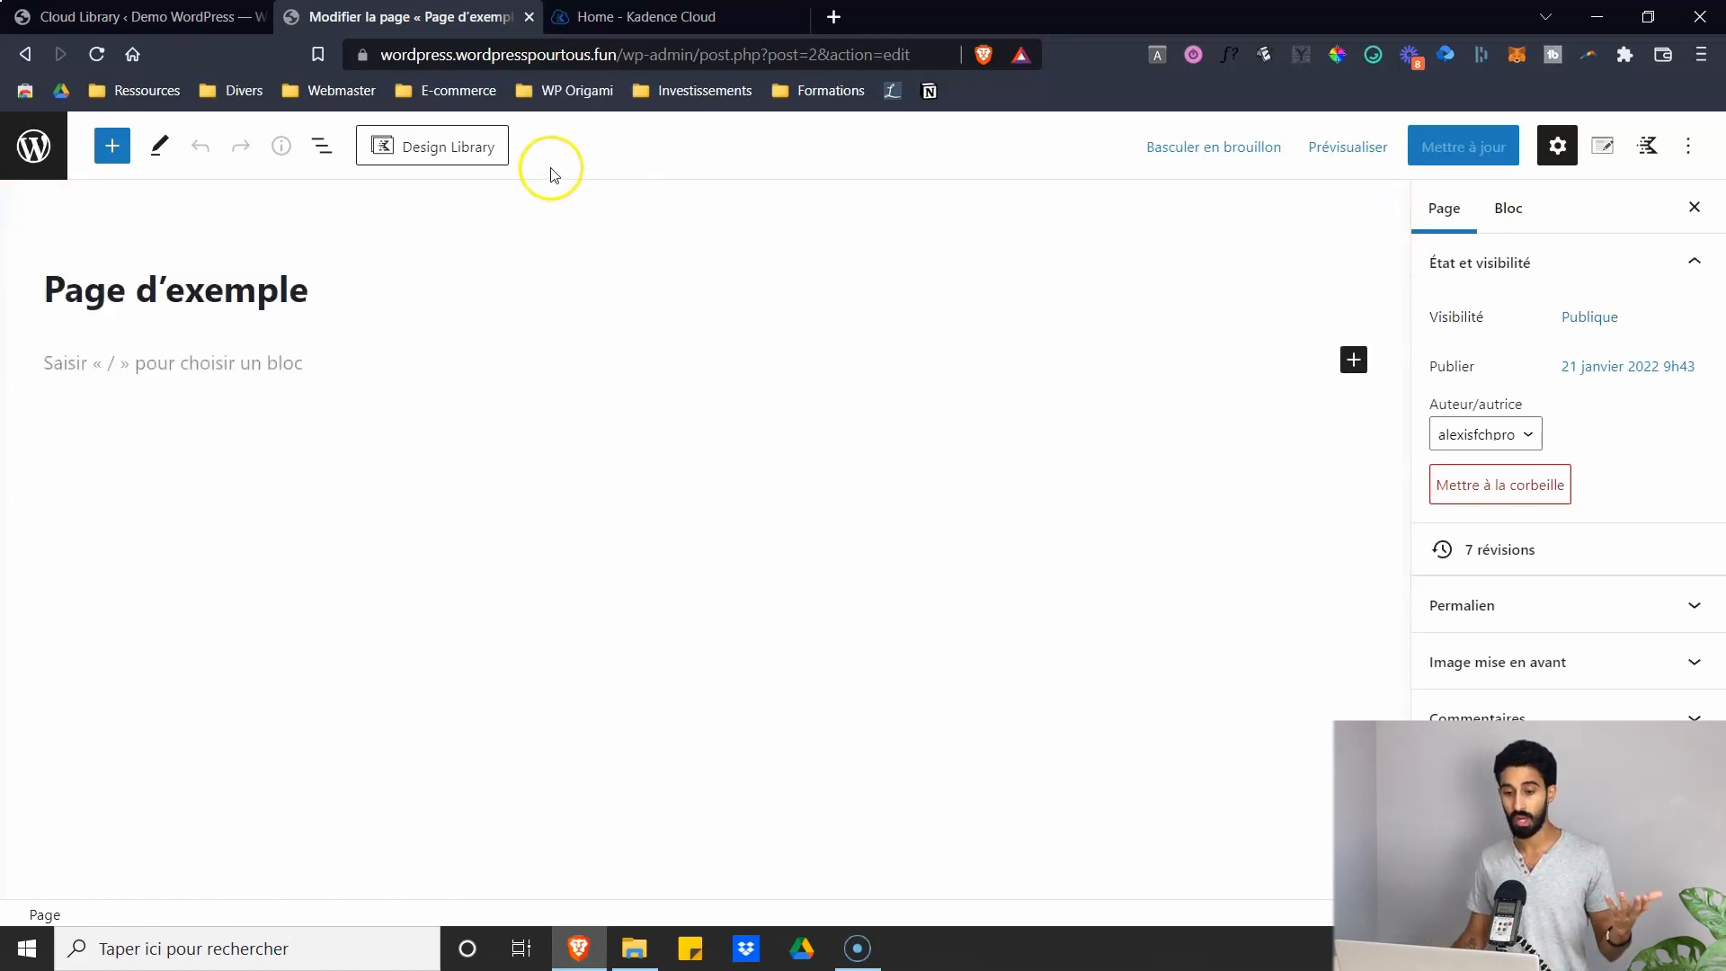
{"action": "left_click", "coordinate": [430, 148]}
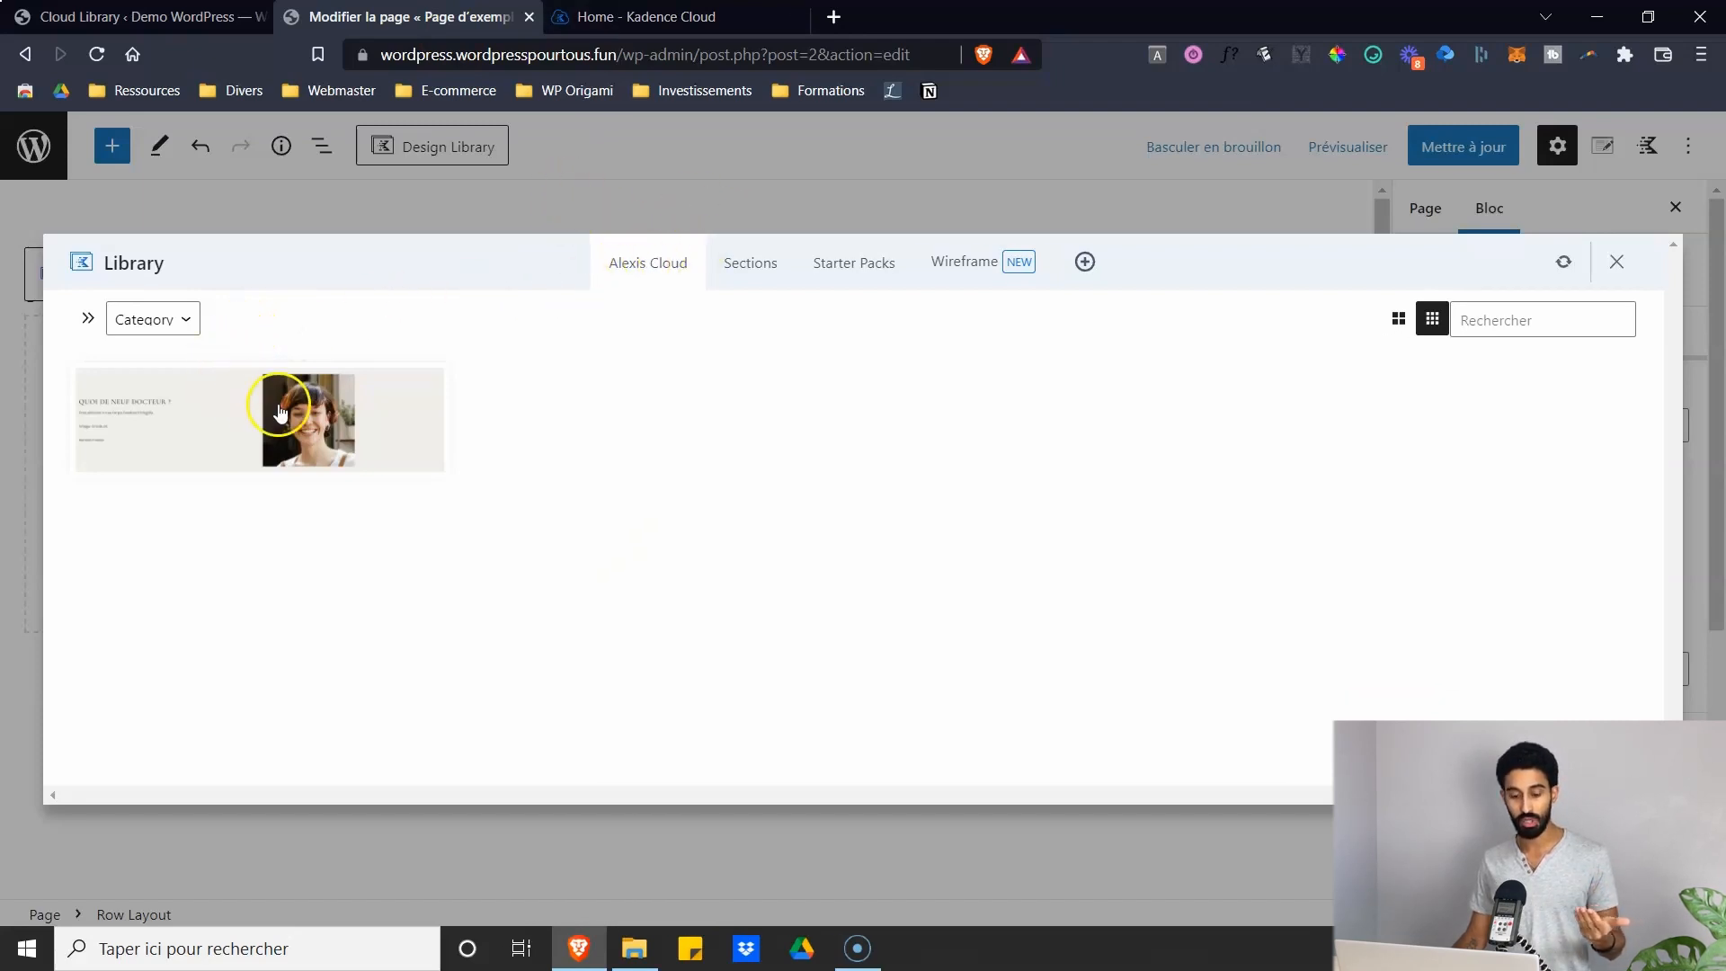
{"action": "left_click", "coordinate": [167, 318]}
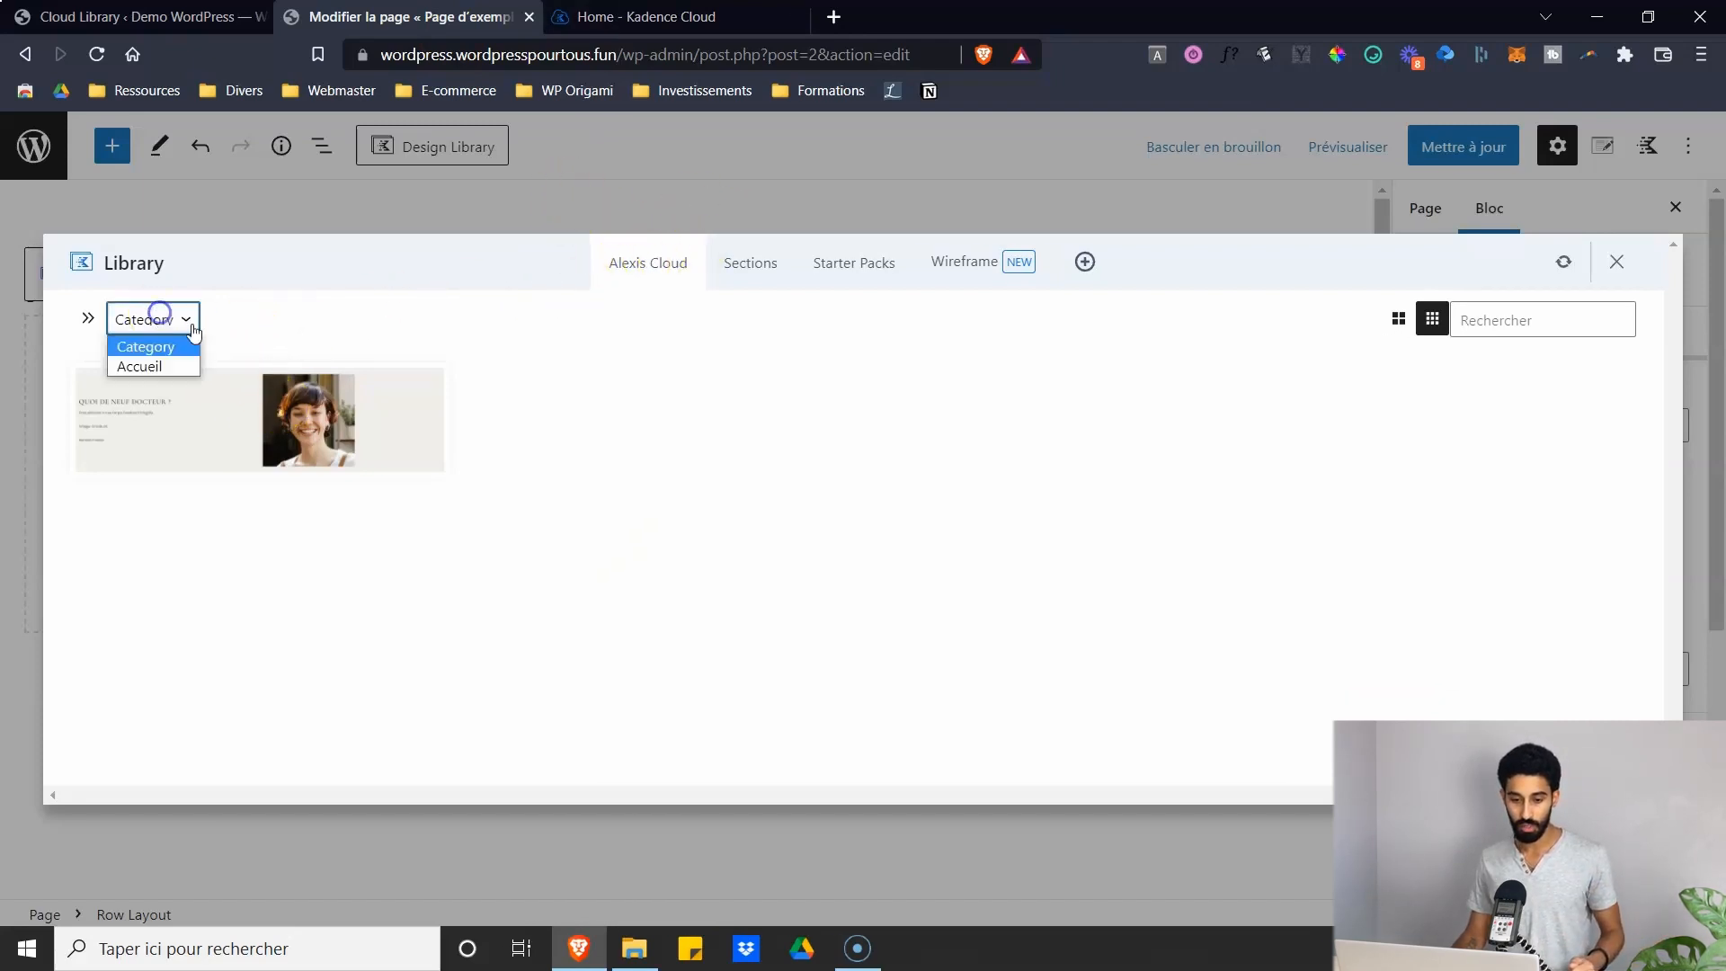
{"action": "left_click", "coordinate": [152, 367]}
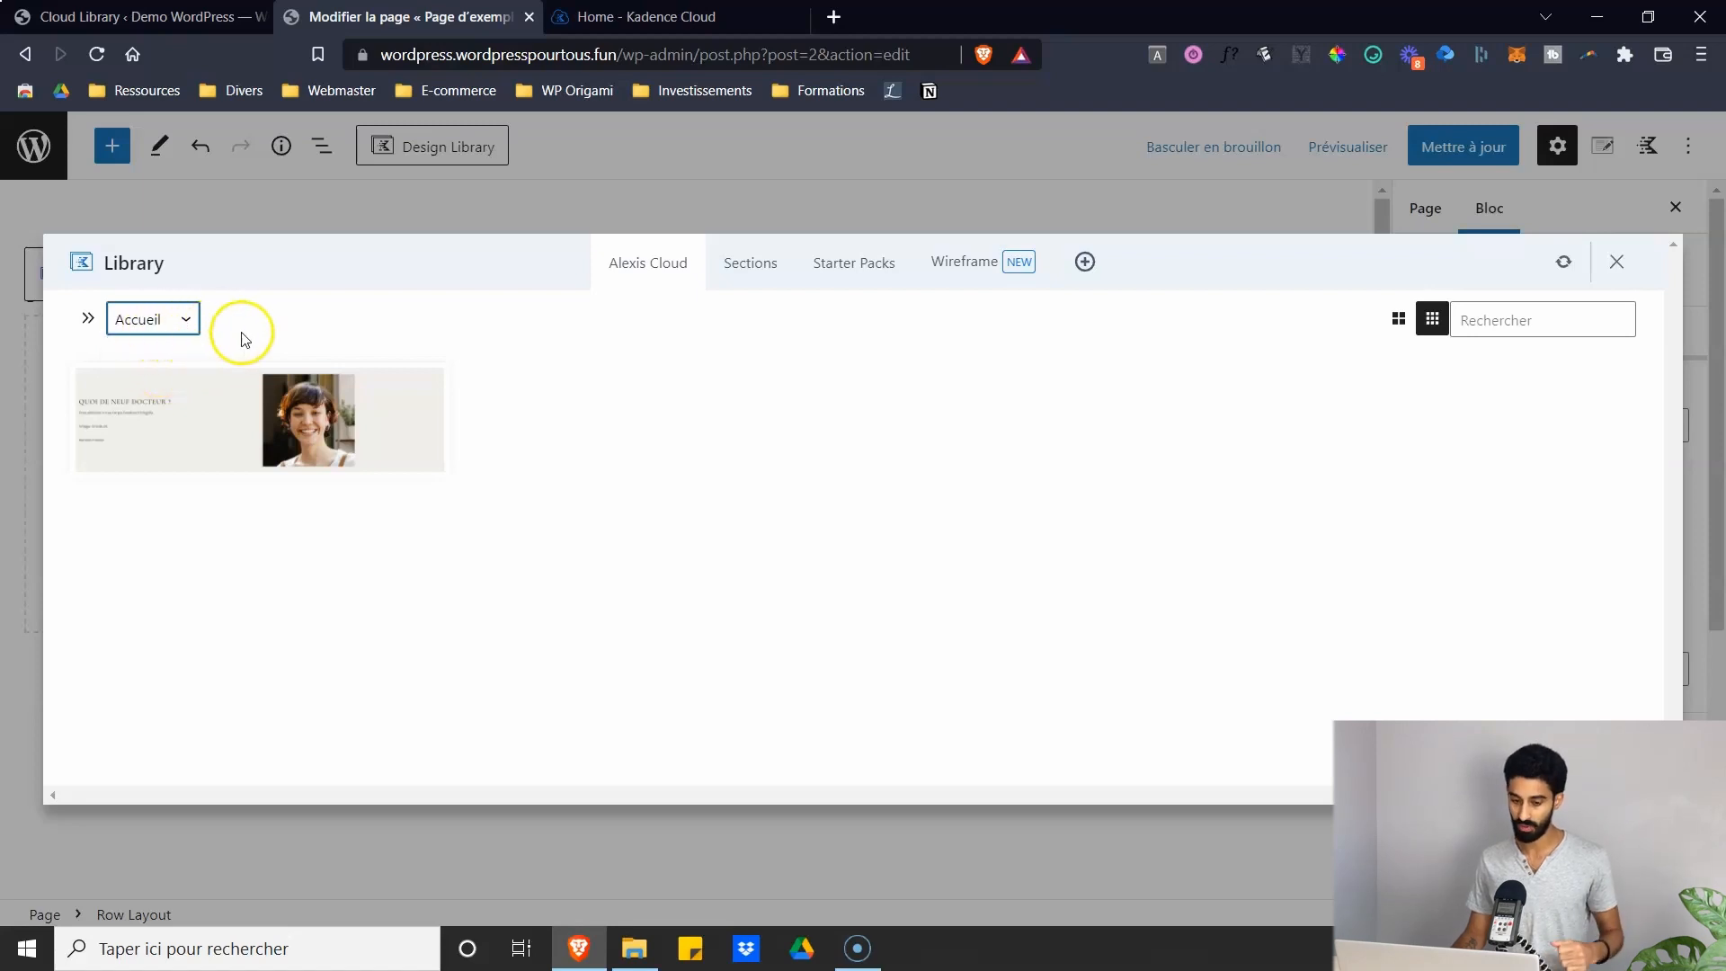
{"action": "left_click", "coordinate": [136, 319]}
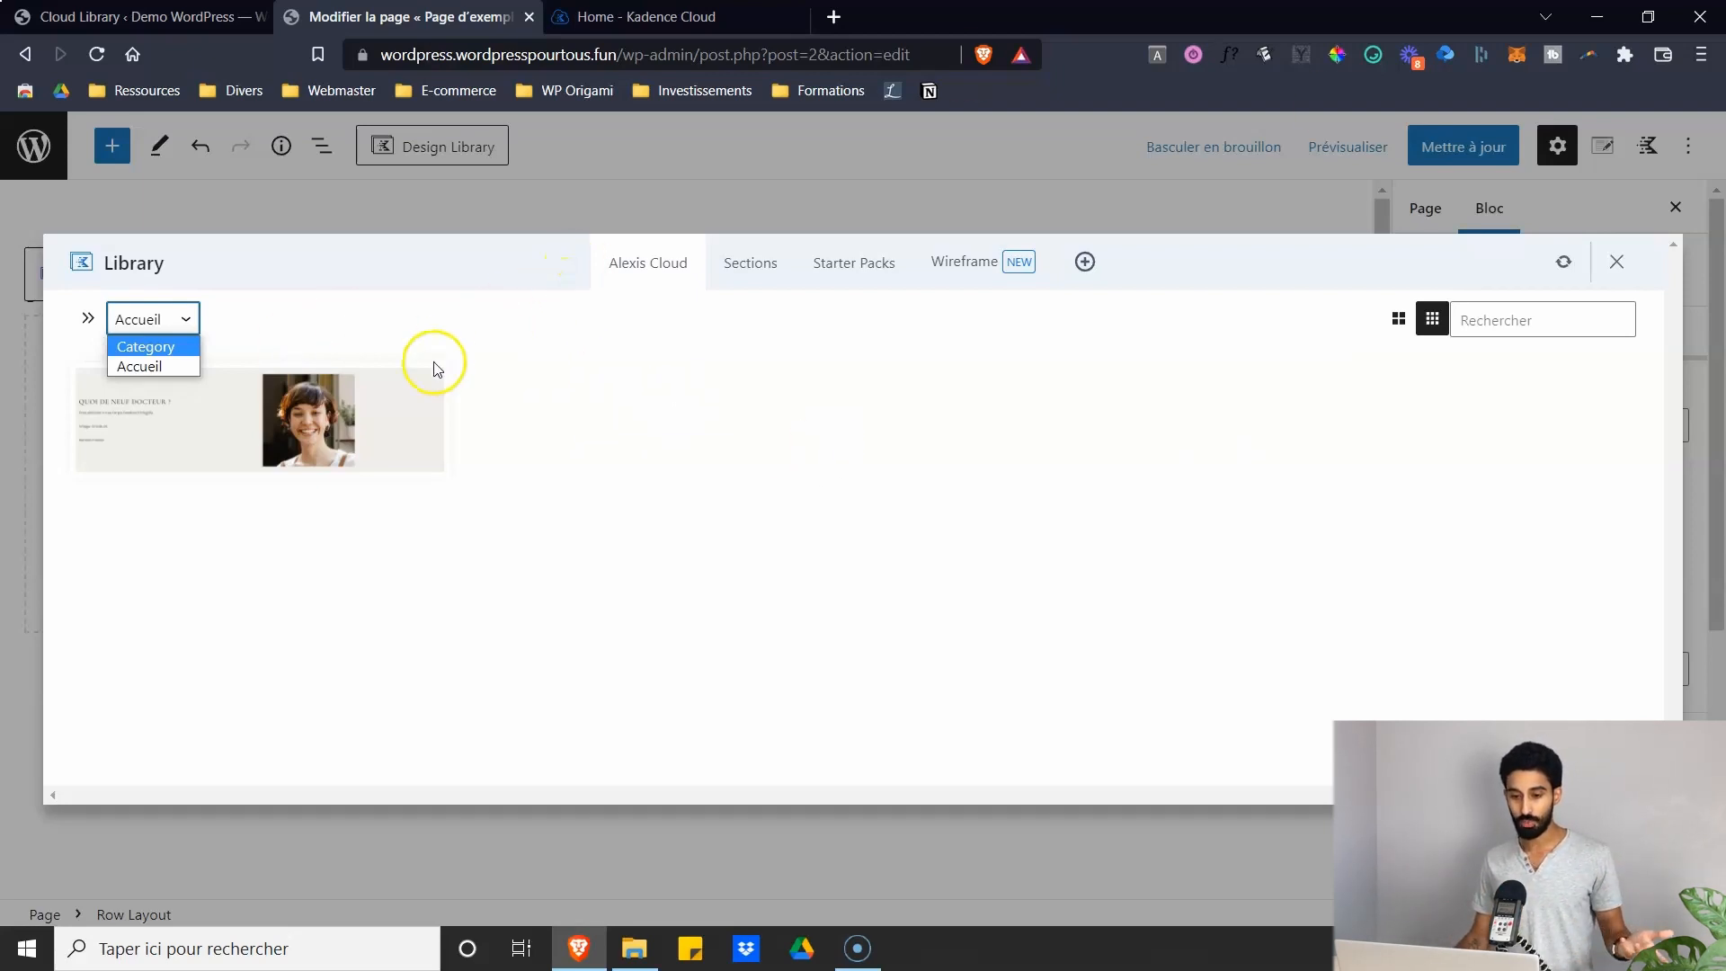
{"action": "left_click", "coordinate": [551, 398]}
{"action": "left_click", "coordinate": [294, 411]}
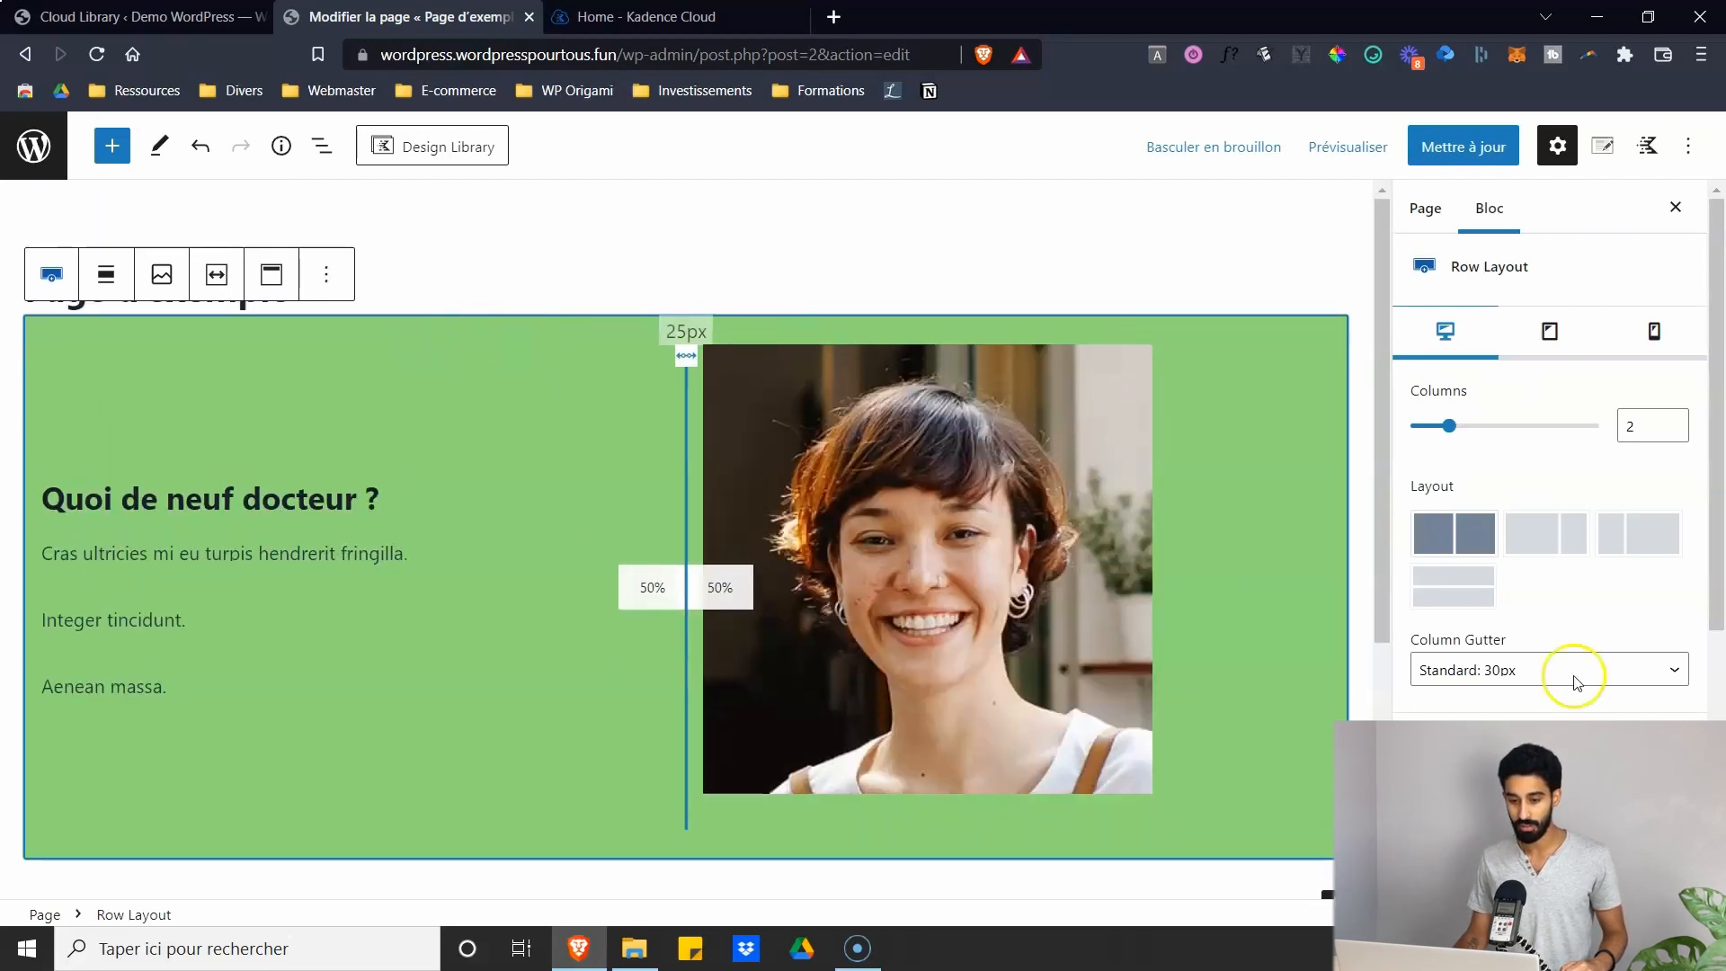
{"action": "scroll", "coordinate": [929, 548], "scroll_direction": "down", "scroll_amount": 1}
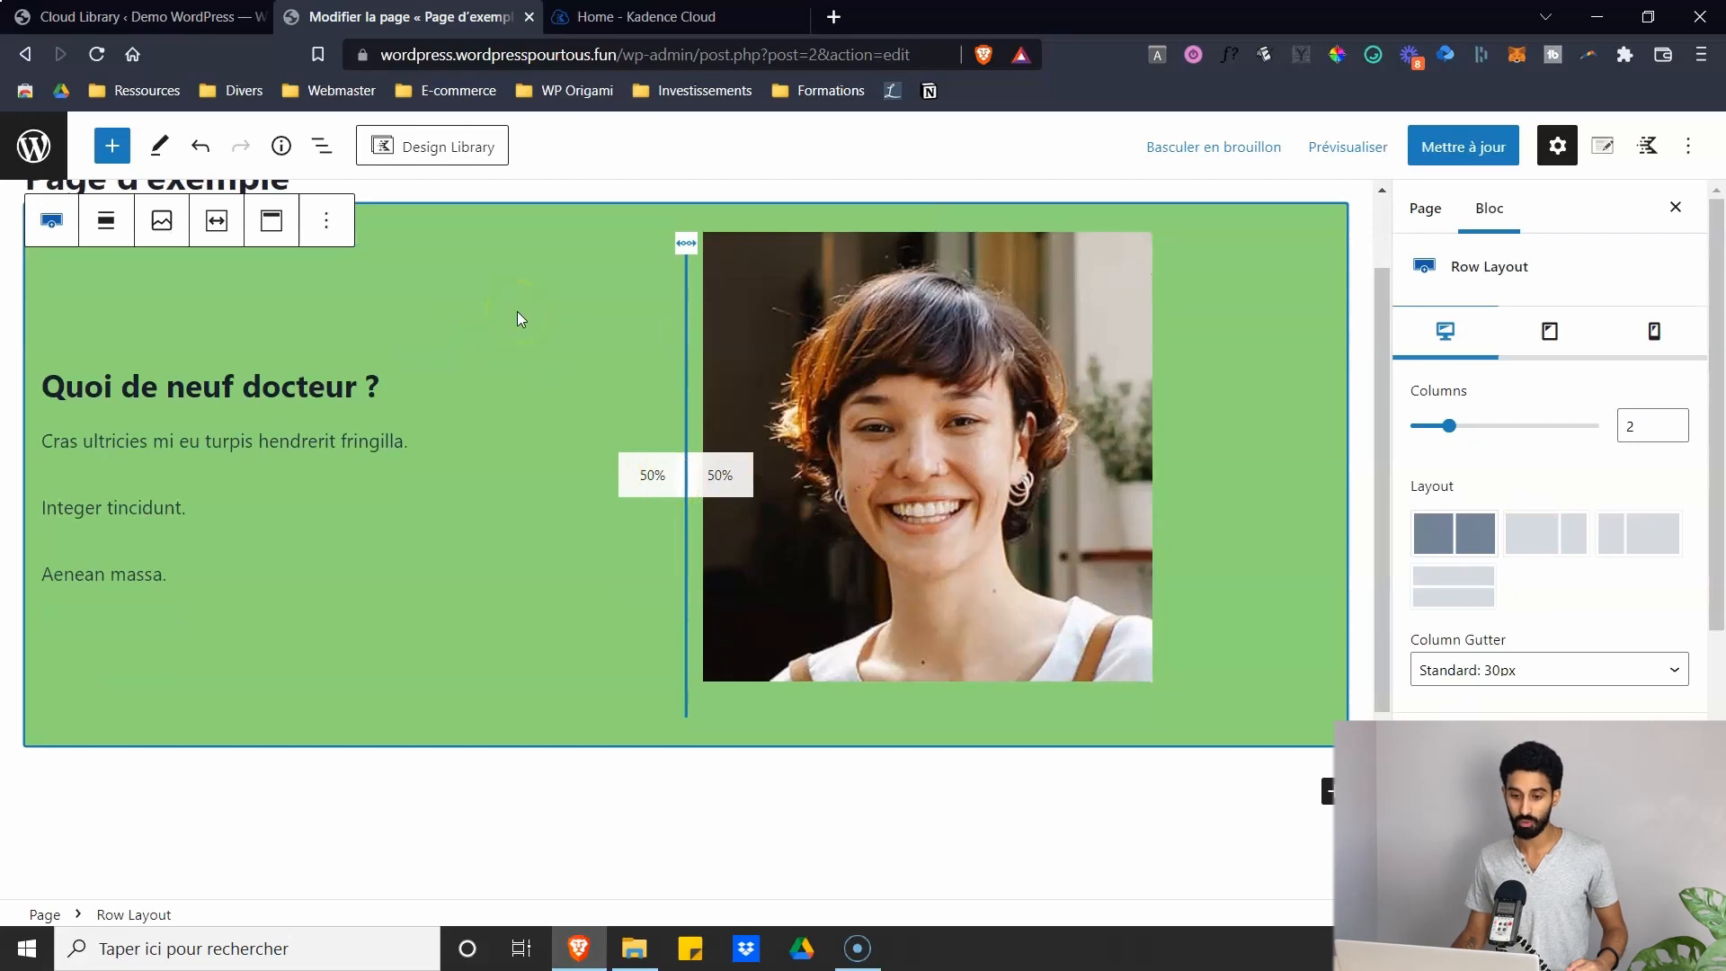
- Open the "Bienvenue (boulangerie)" item in the demo site's Cloud Library and examine its source design
{"action": "left_click", "coordinate": [139, 16]}
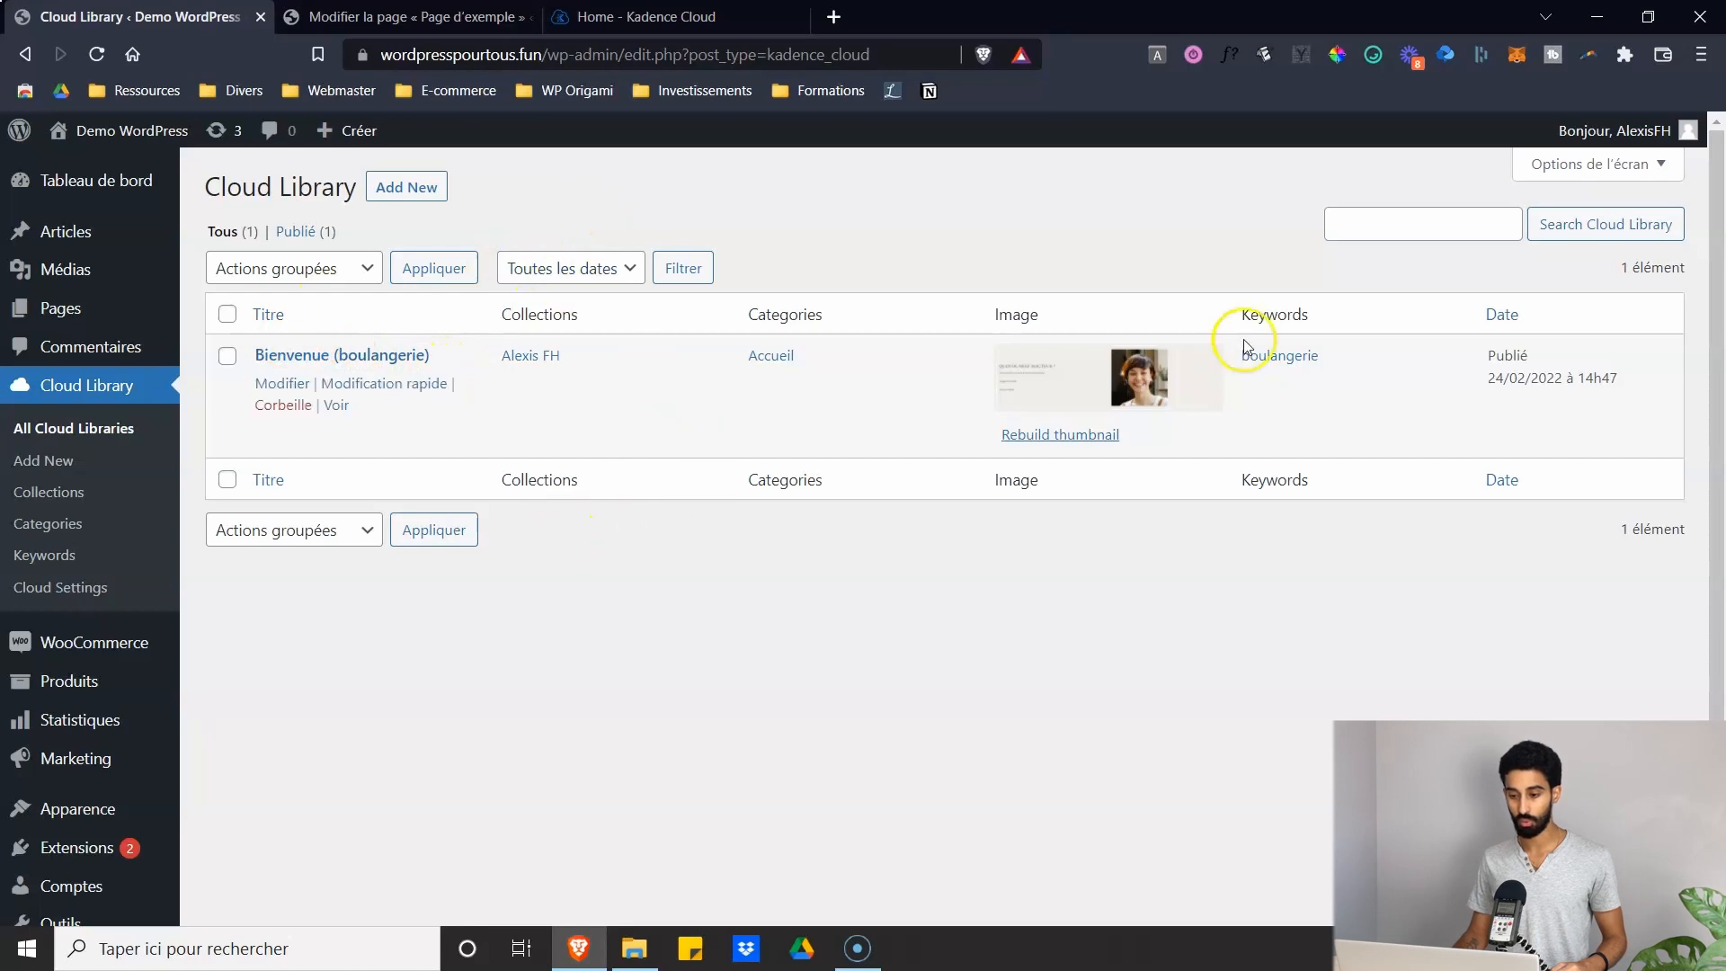
{"action": "left_click", "coordinate": [409, 356]}
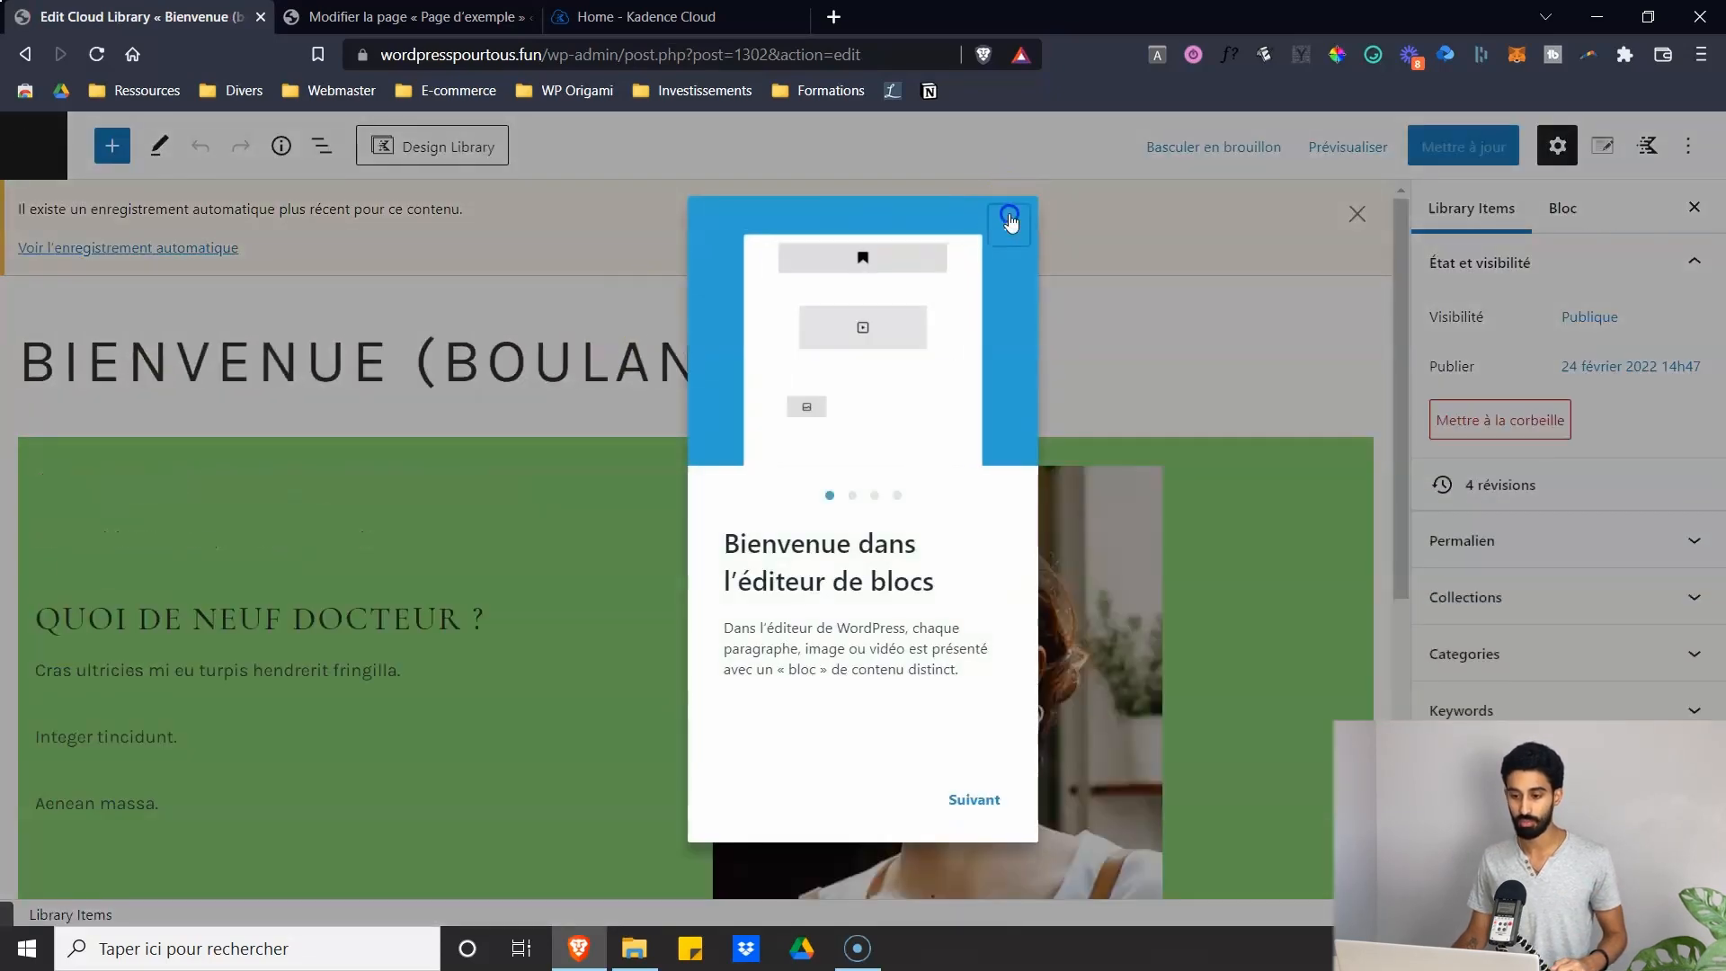
{"action": "left_click", "coordinate": [1009, 220]}
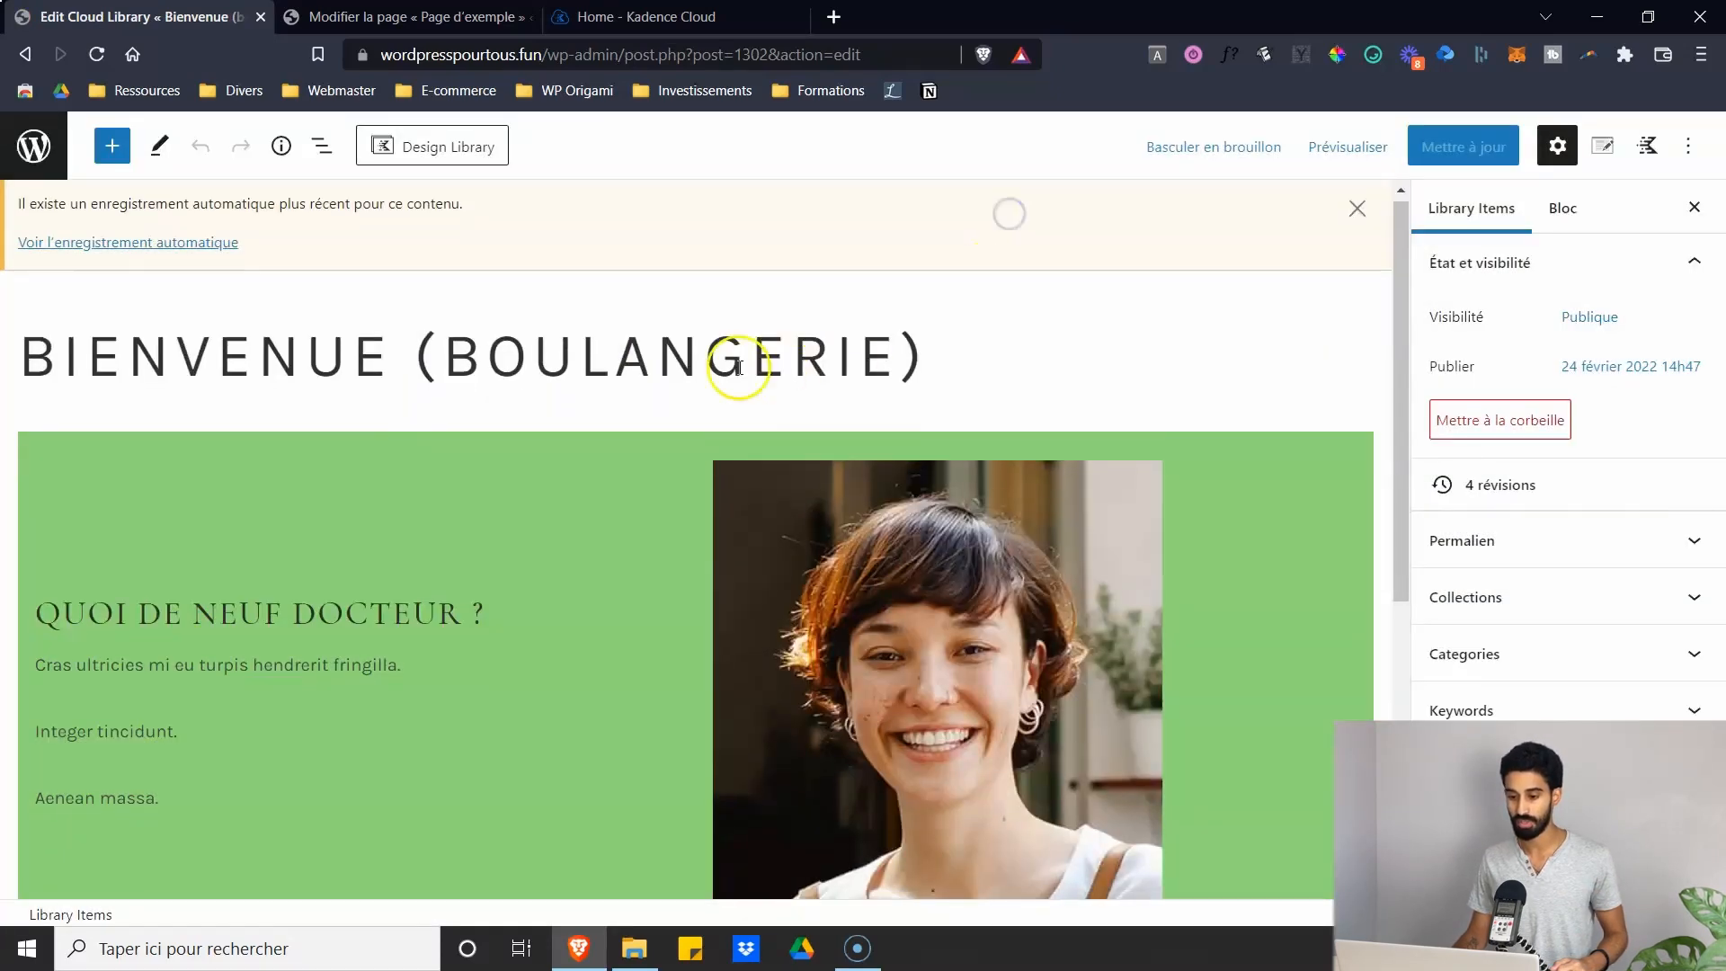
{"action": "scroll", "coordinate": [1303, 482], "scroll_direction": "down", "scroll_amount": 3}
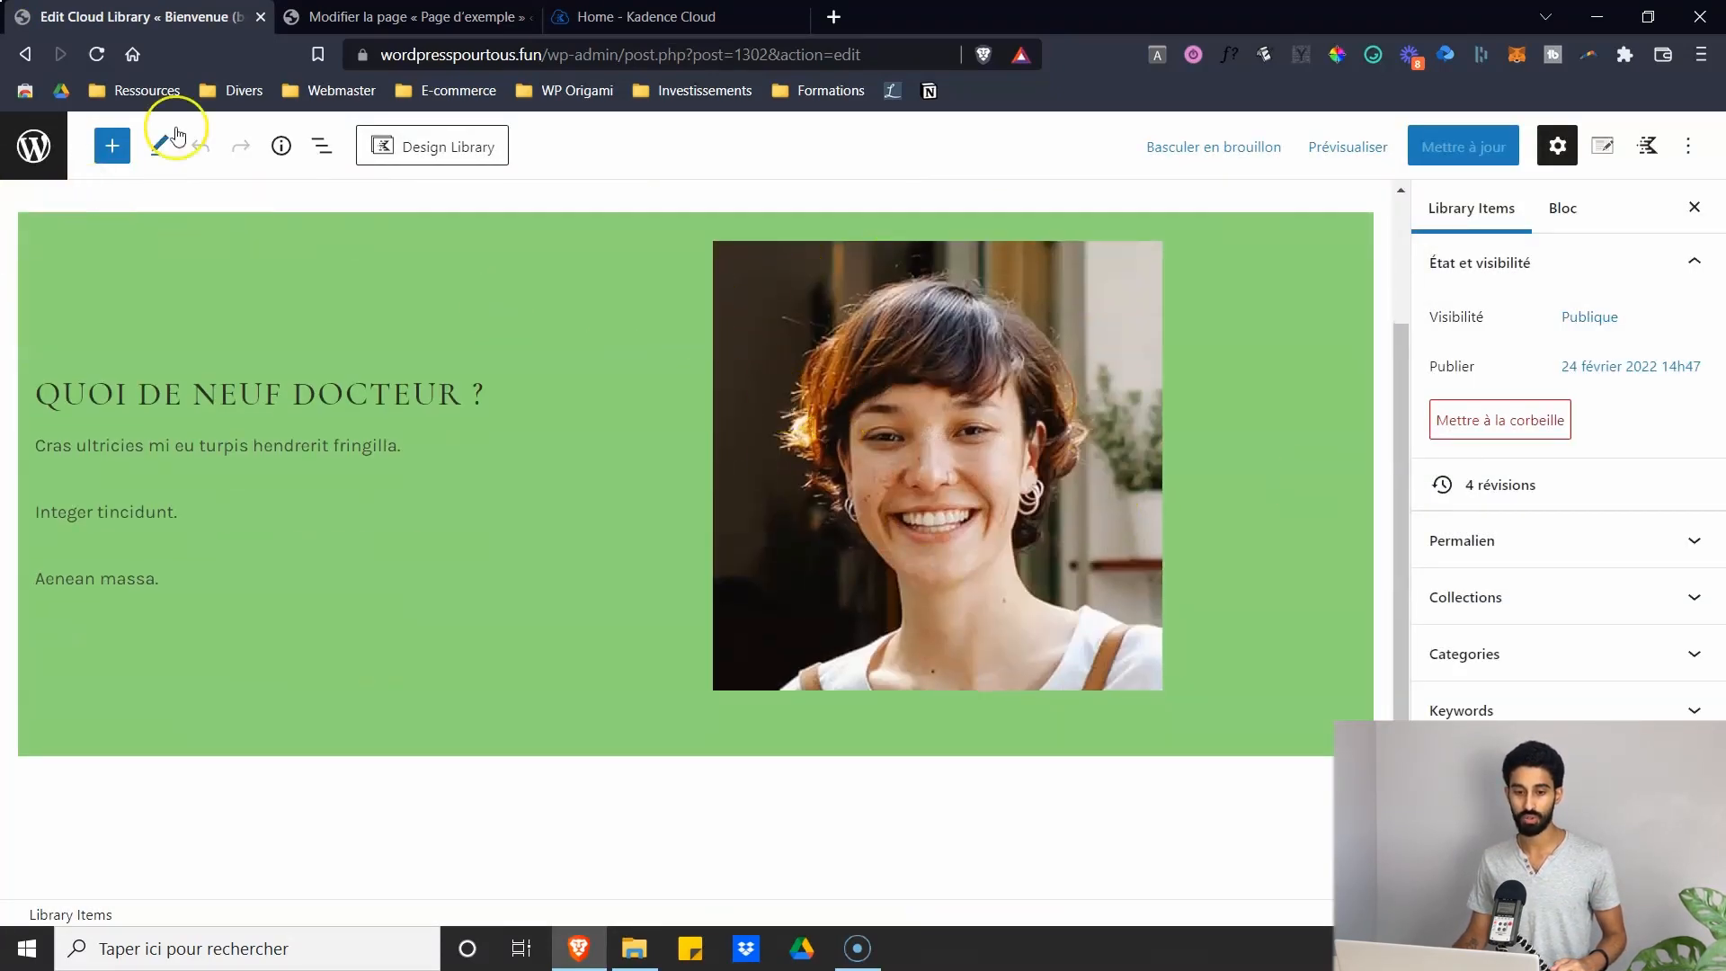
- Compare the pricing and top features of Kadence Cloud and the Kadence Full Bundle on the Kadence Cloud website
{"action": "left_click", "coordinate": [355, 16]}
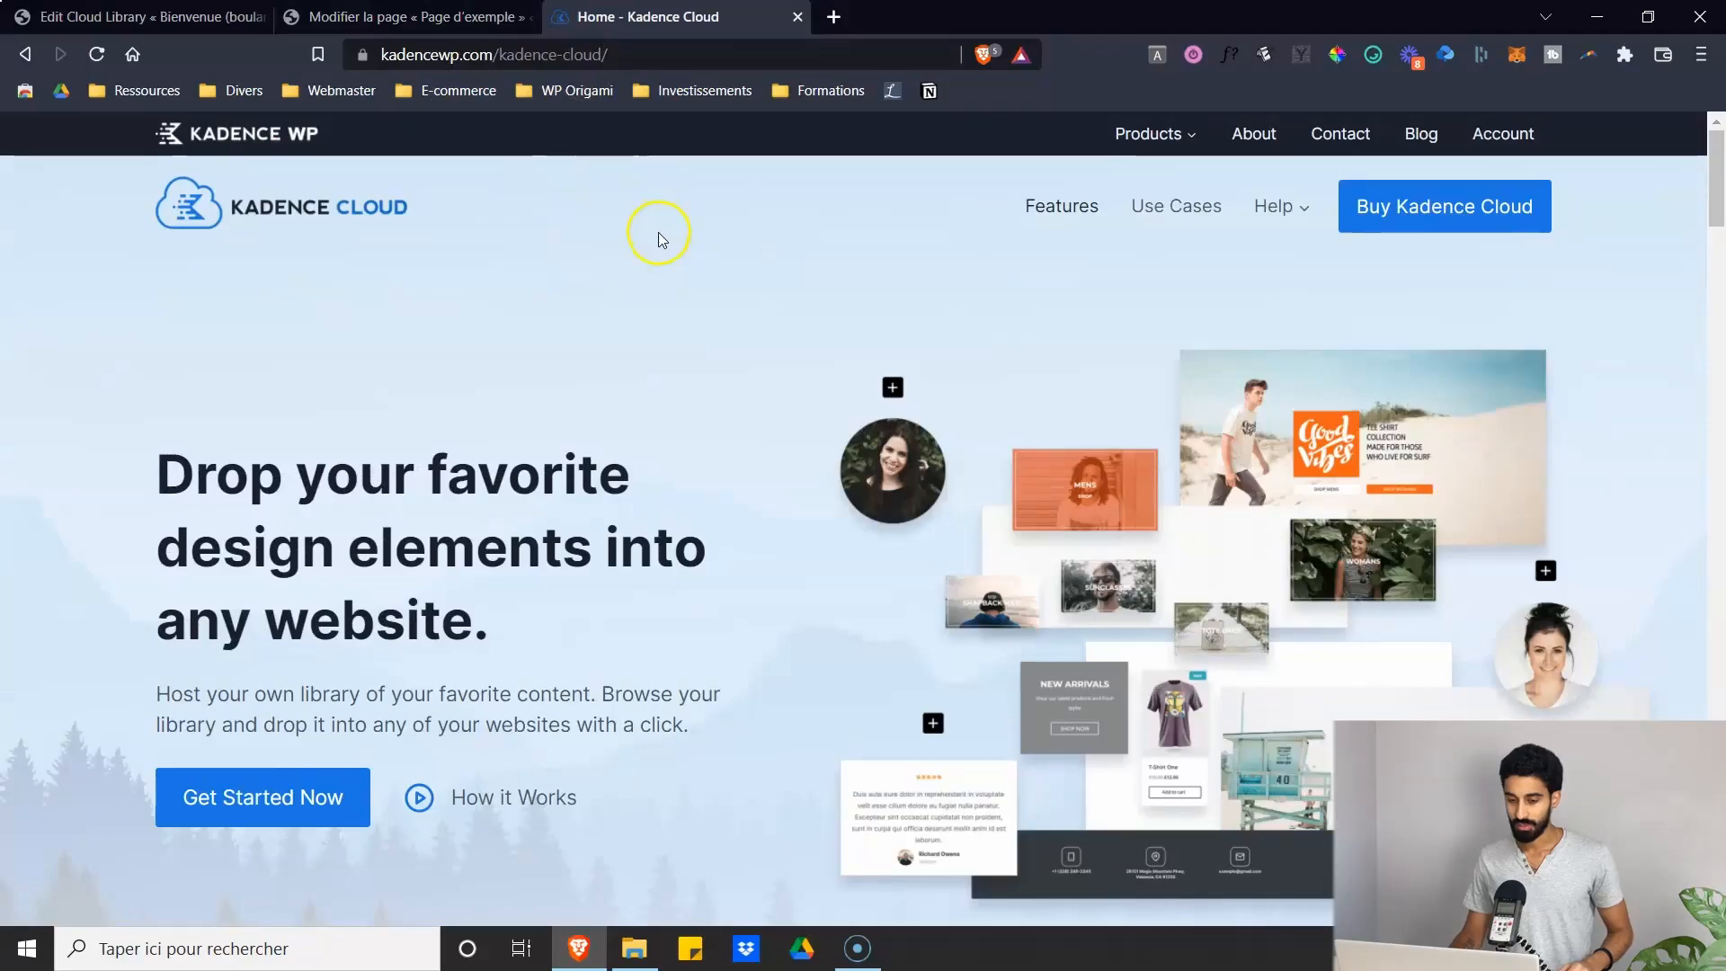
{"action": "scroll", "coordinate": [678, 235], "scroll_direction": "down", "scroll_amount": 5}
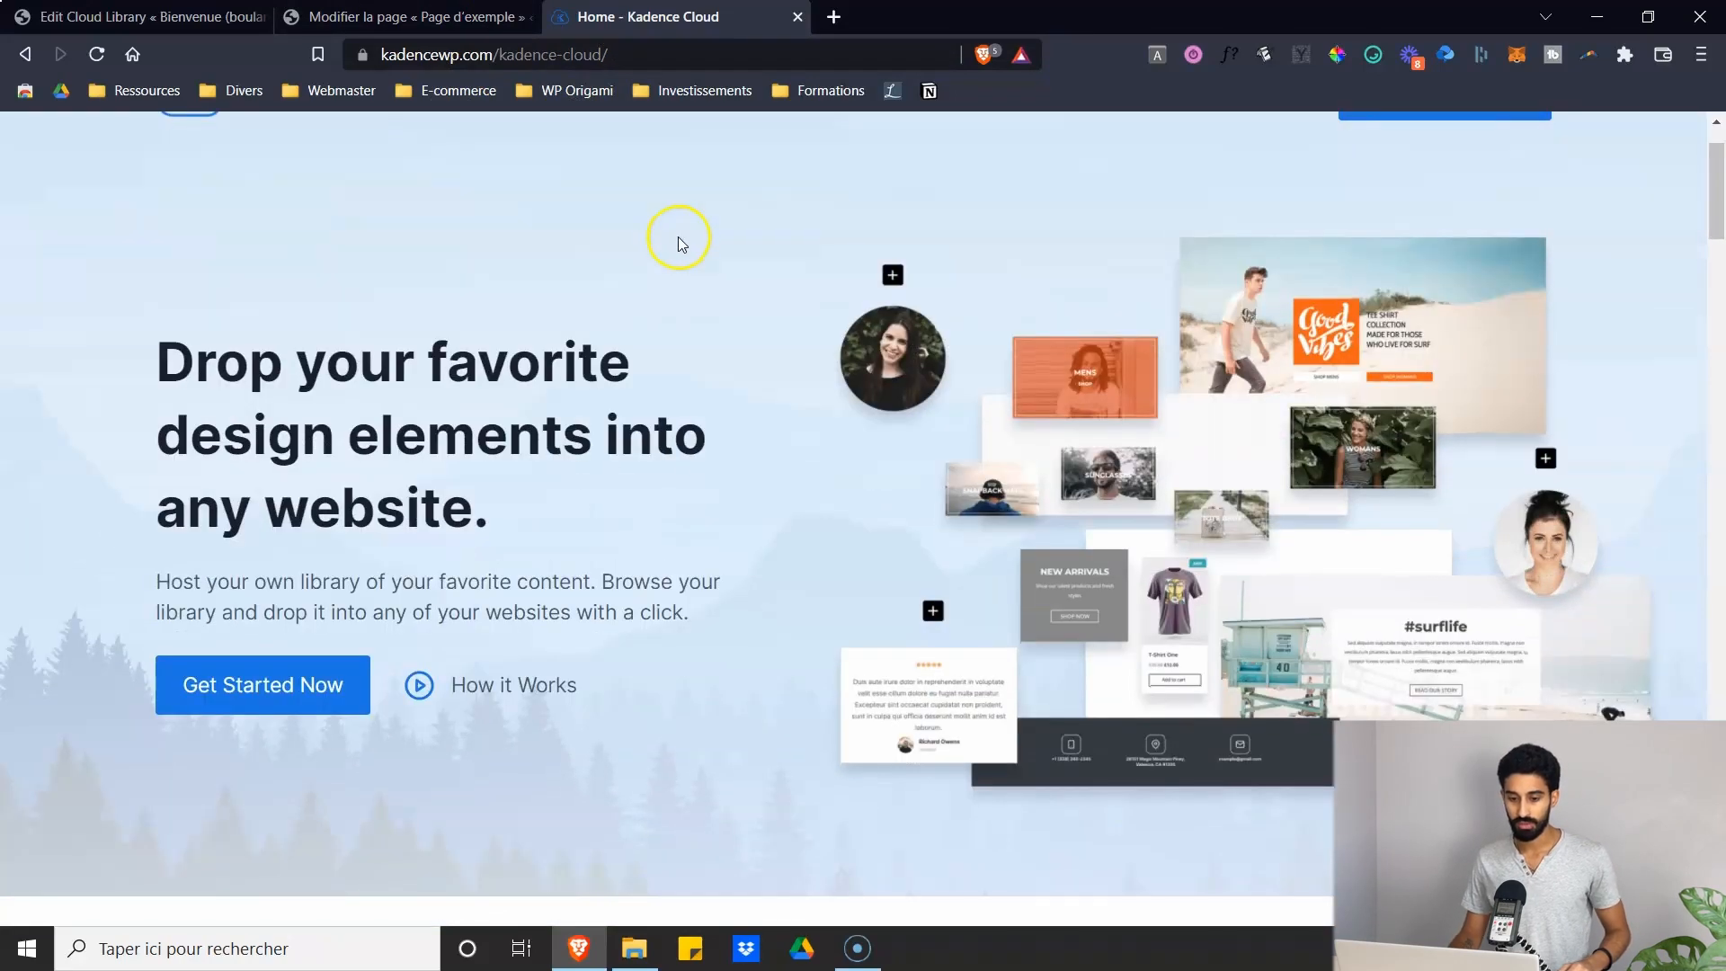
{"action": "scroll", "coordinate": [656, 228], "scroll_direction": "up", "scroll_amount": 5}
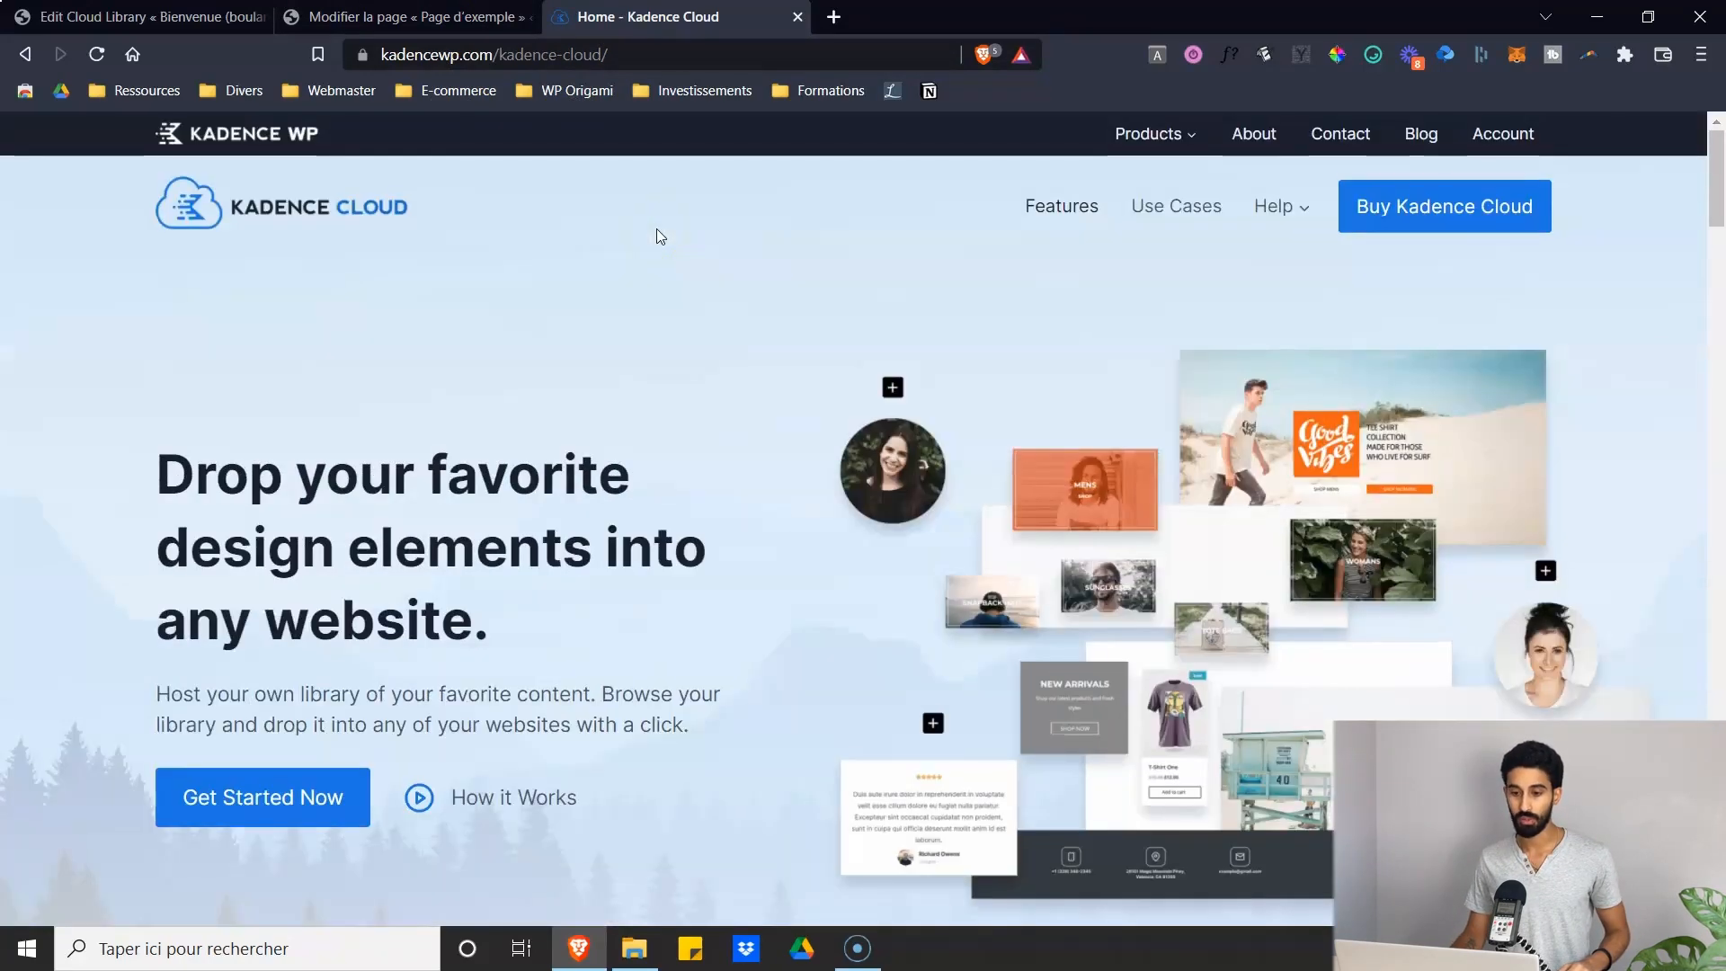
{"action": "left_click_drag", "start_coordinate": [1715, 180], "coordinate": [1709, 593]}
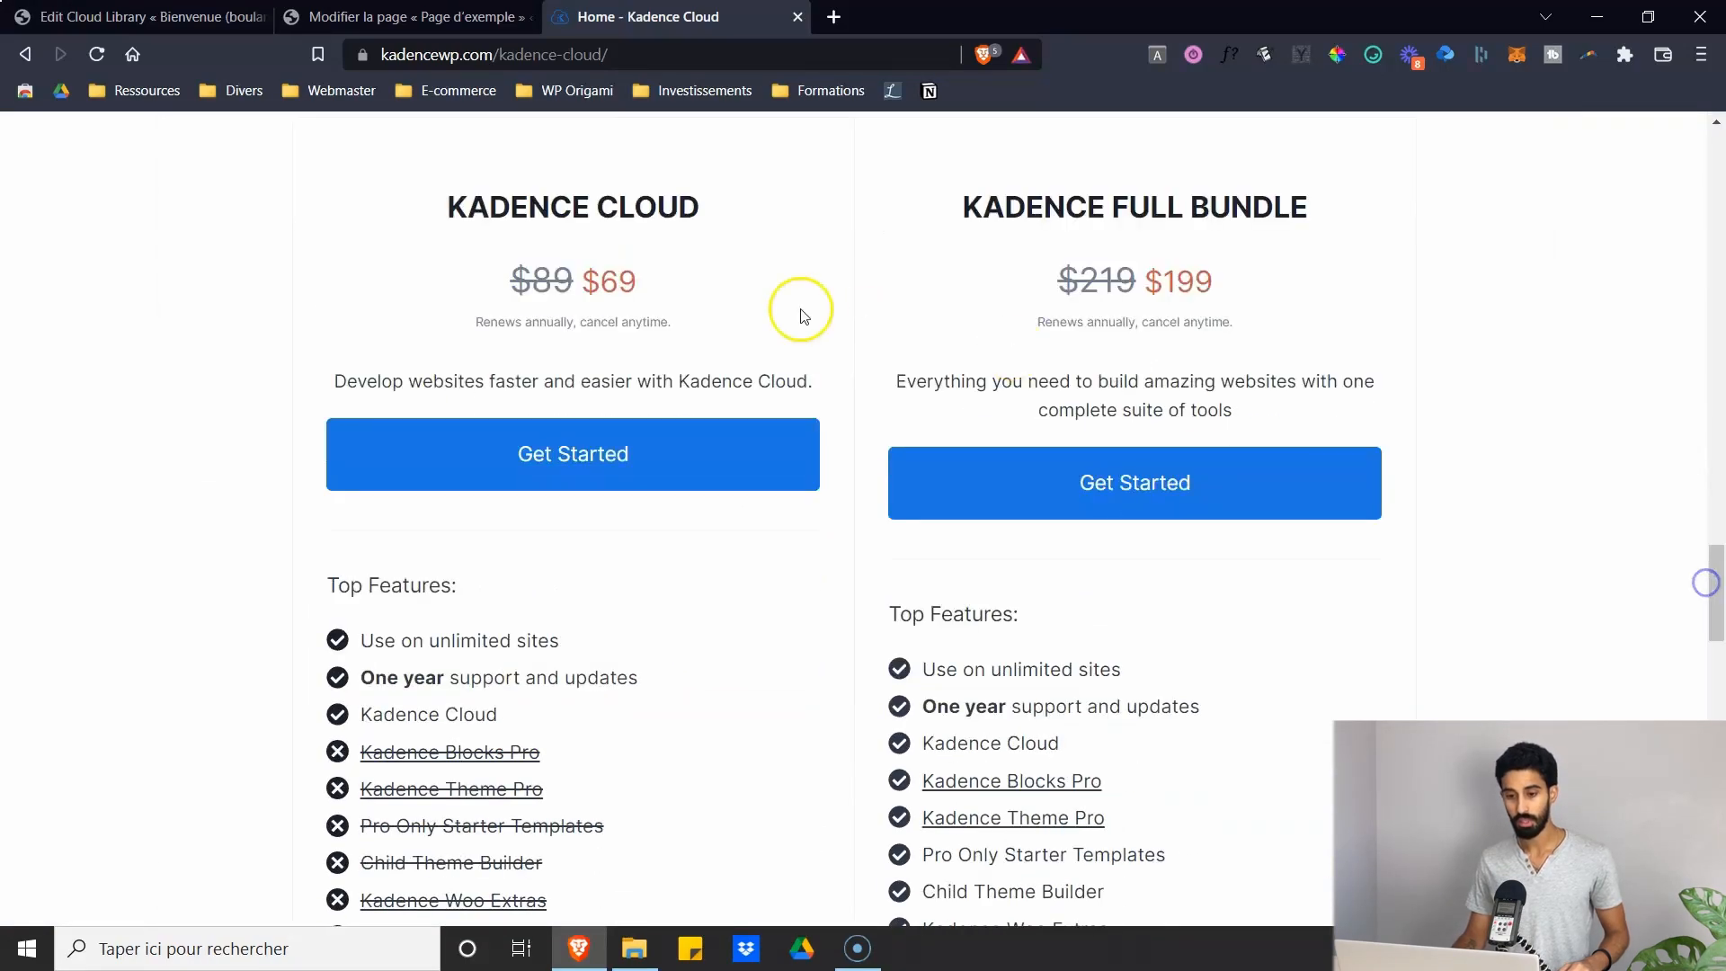
{"action": "scroll", "coordinate": [584, 199], "scroll_direction": "down", "scroll_amount": 1}
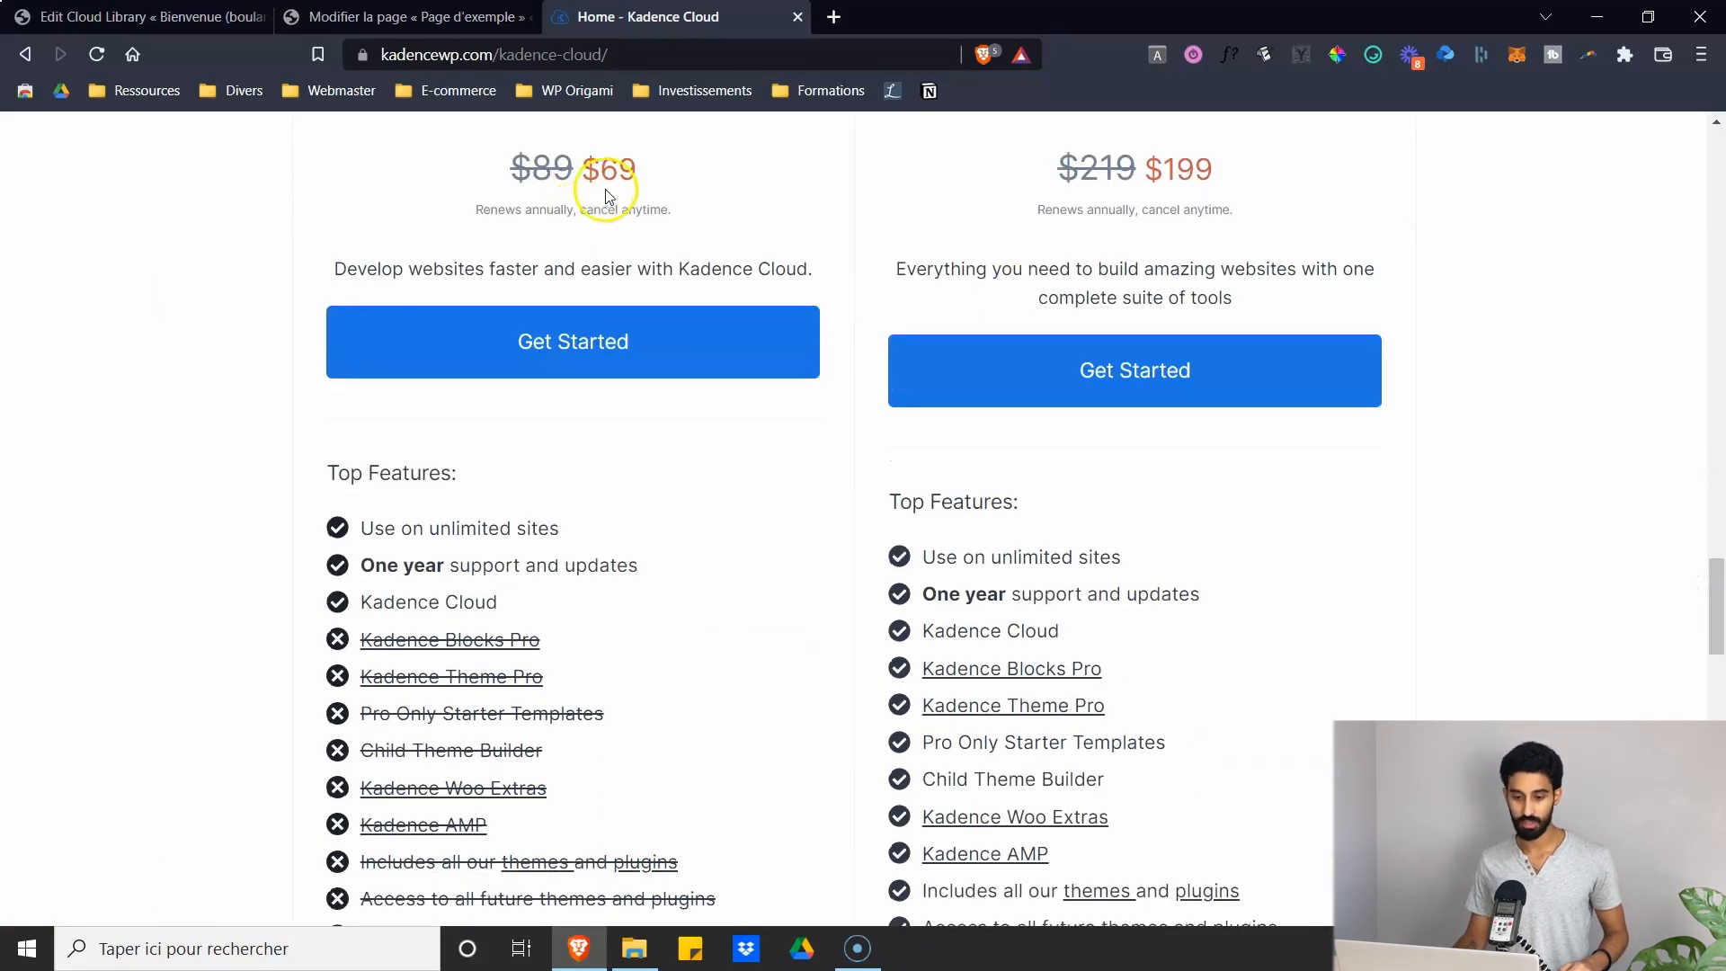
{"action": "scroll", "coordinate": [557, 215], "scroll_direction": "down", "scroll_amount": 1}
{"action": "scroll", "coordinate": [629, 242], "scroll_direction": "up", "scroll_amount": 1}
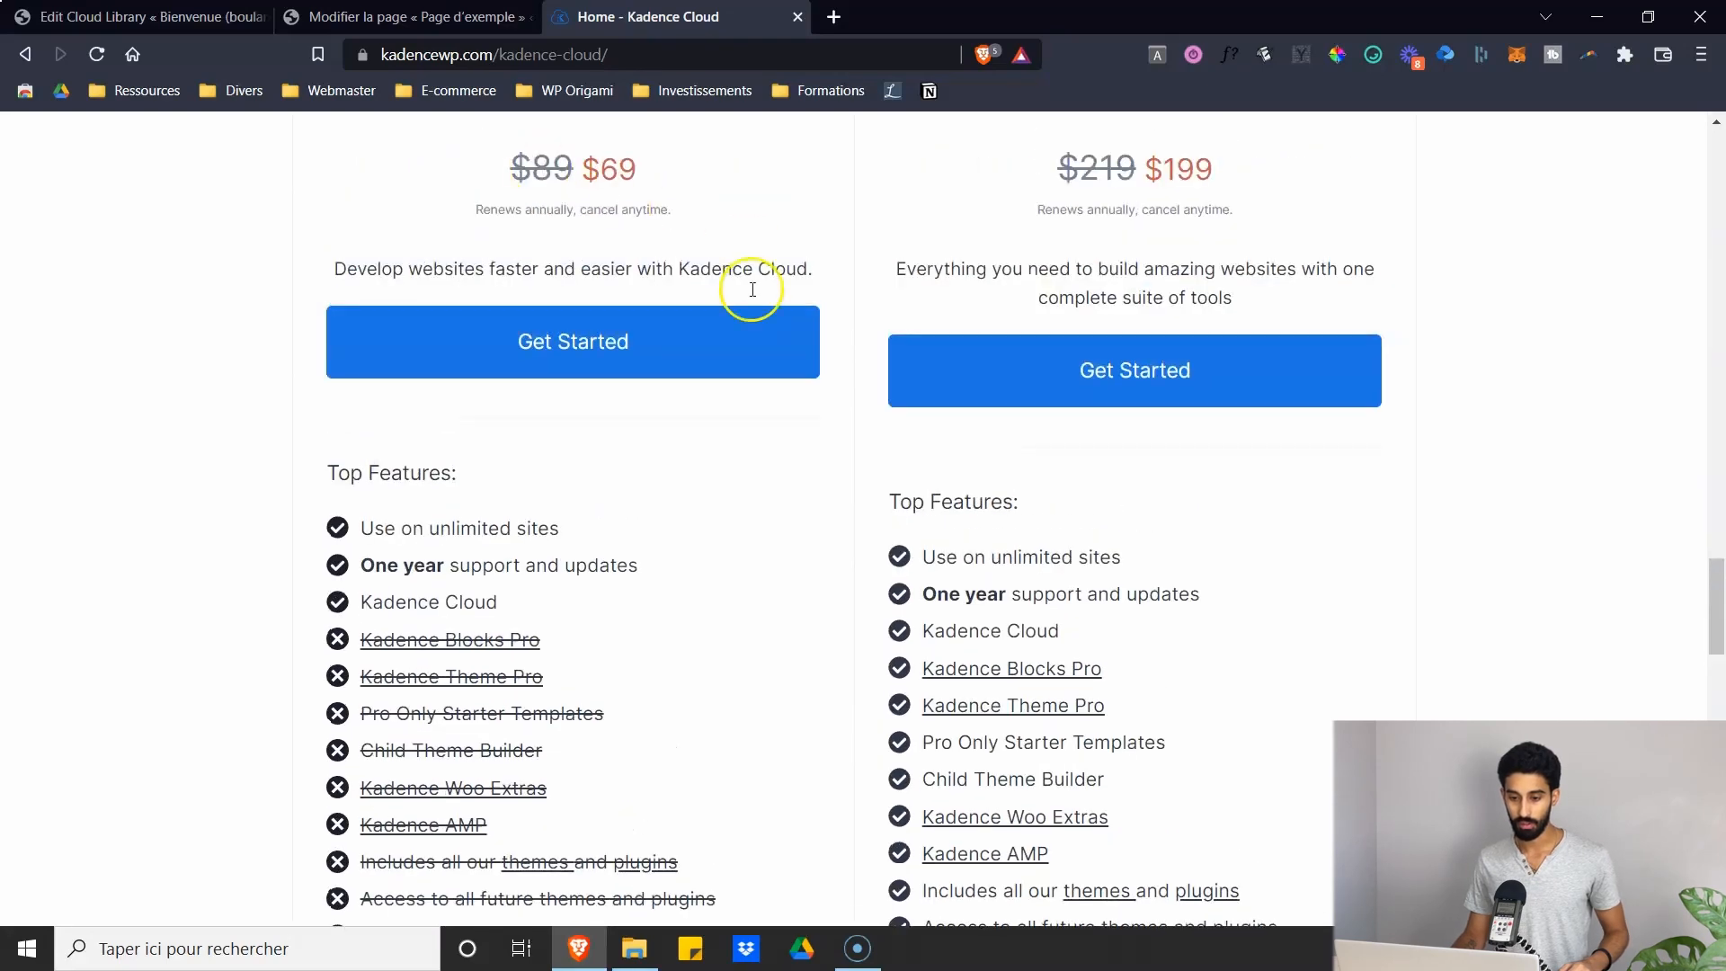
{"action": "scroll", "coordinate": [654, 398], "scroll_direction": "up", "scroll_amount": 1}
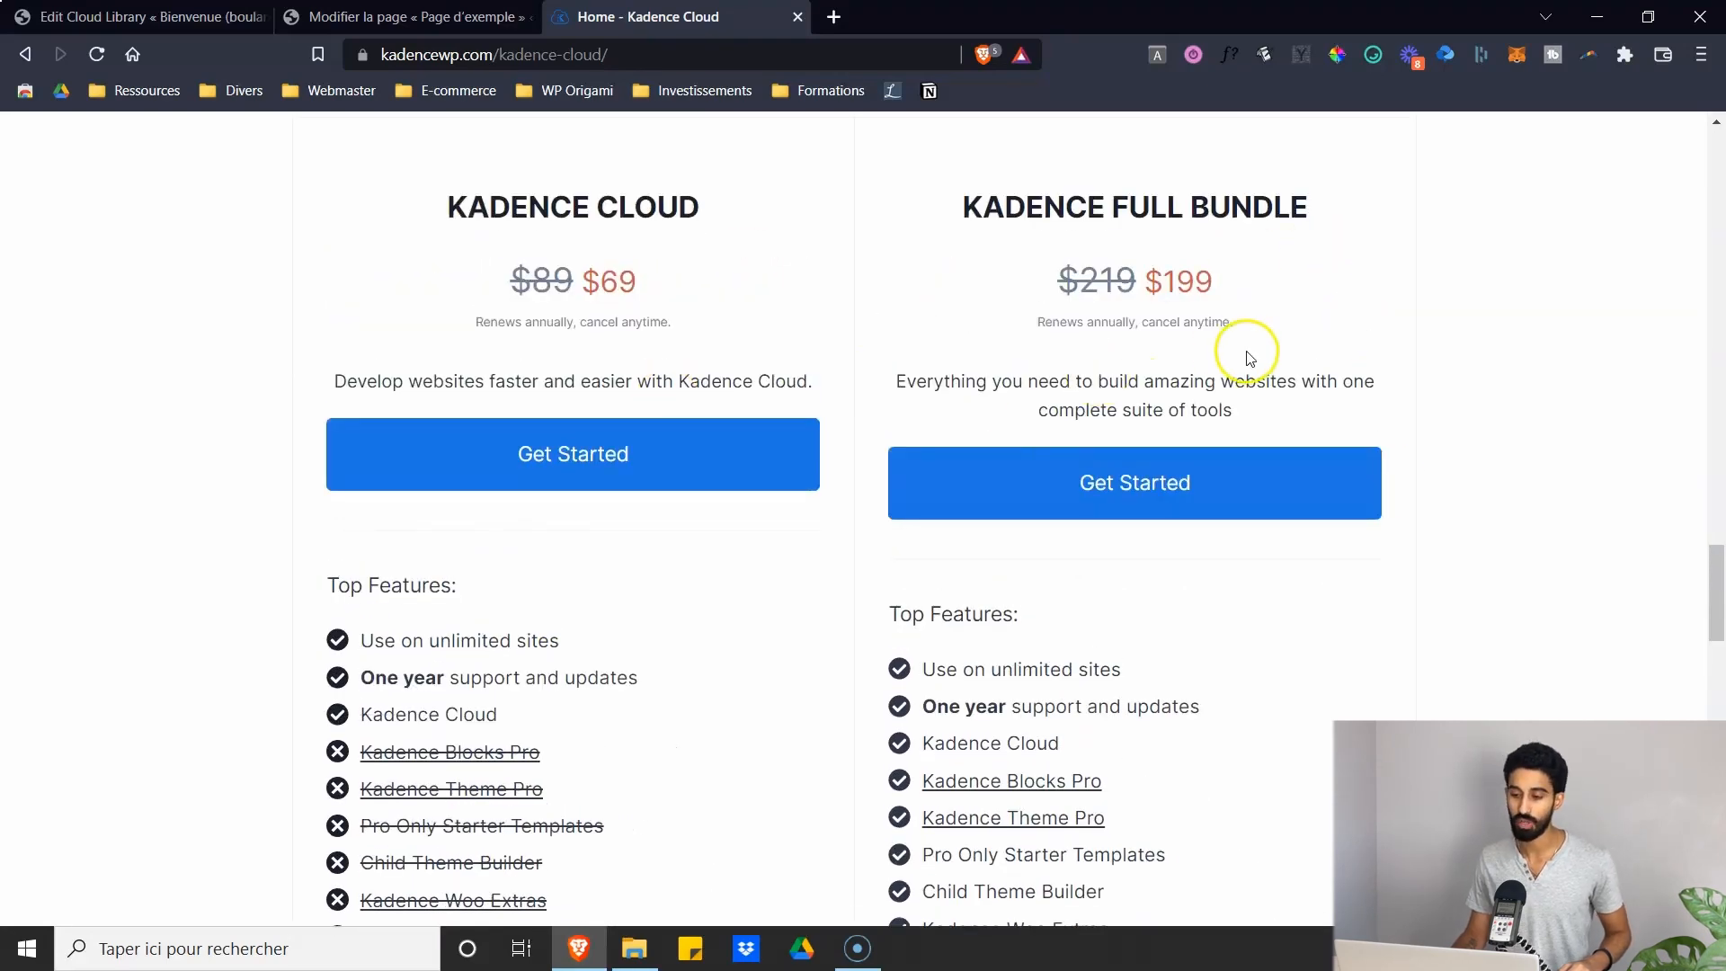
{"action": "scroll", "coordinate": [1205, 337], "scroll_direction": "down", "scroll_amount": 2}
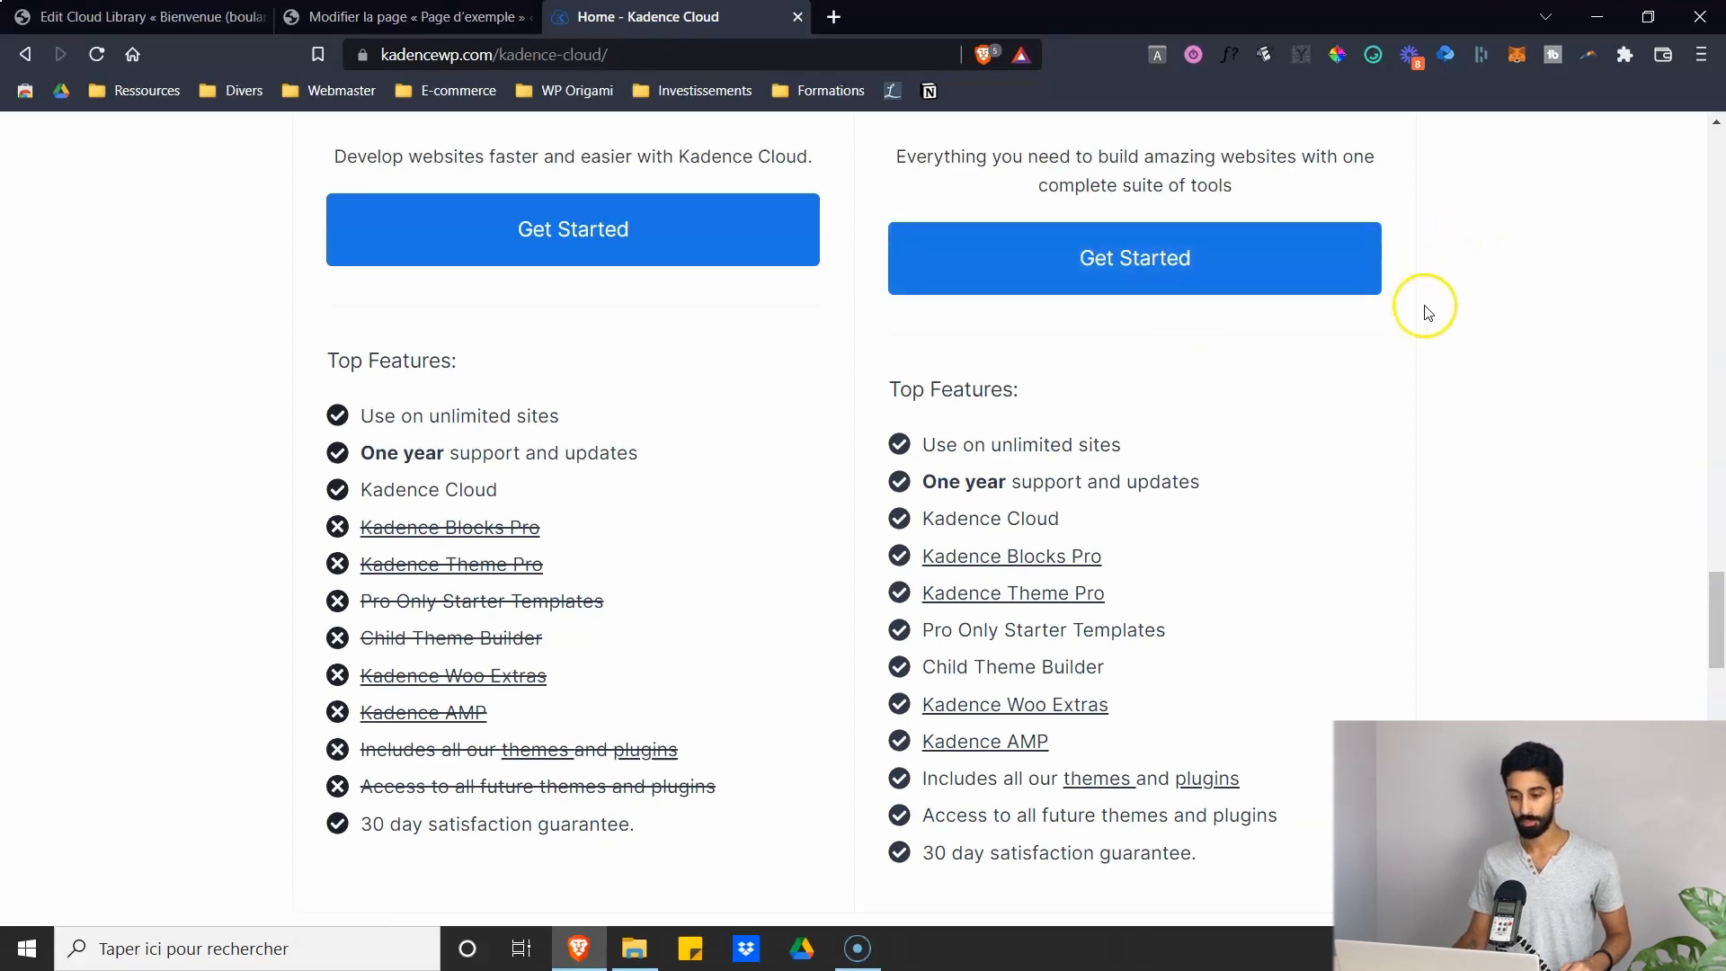
{"action": "scroll", "coordinate": [1417, 321], "scroll_direction": "up", "scroll_amount": 1}
{"action": "scroll", "coordinate": [1453, 279], "scroll_direction": "up", "scroll_amount": 1}
{"action": "scroll", "coordinate": [1452, 281], "scroll_direction": "down", "scroll_amount": 1}
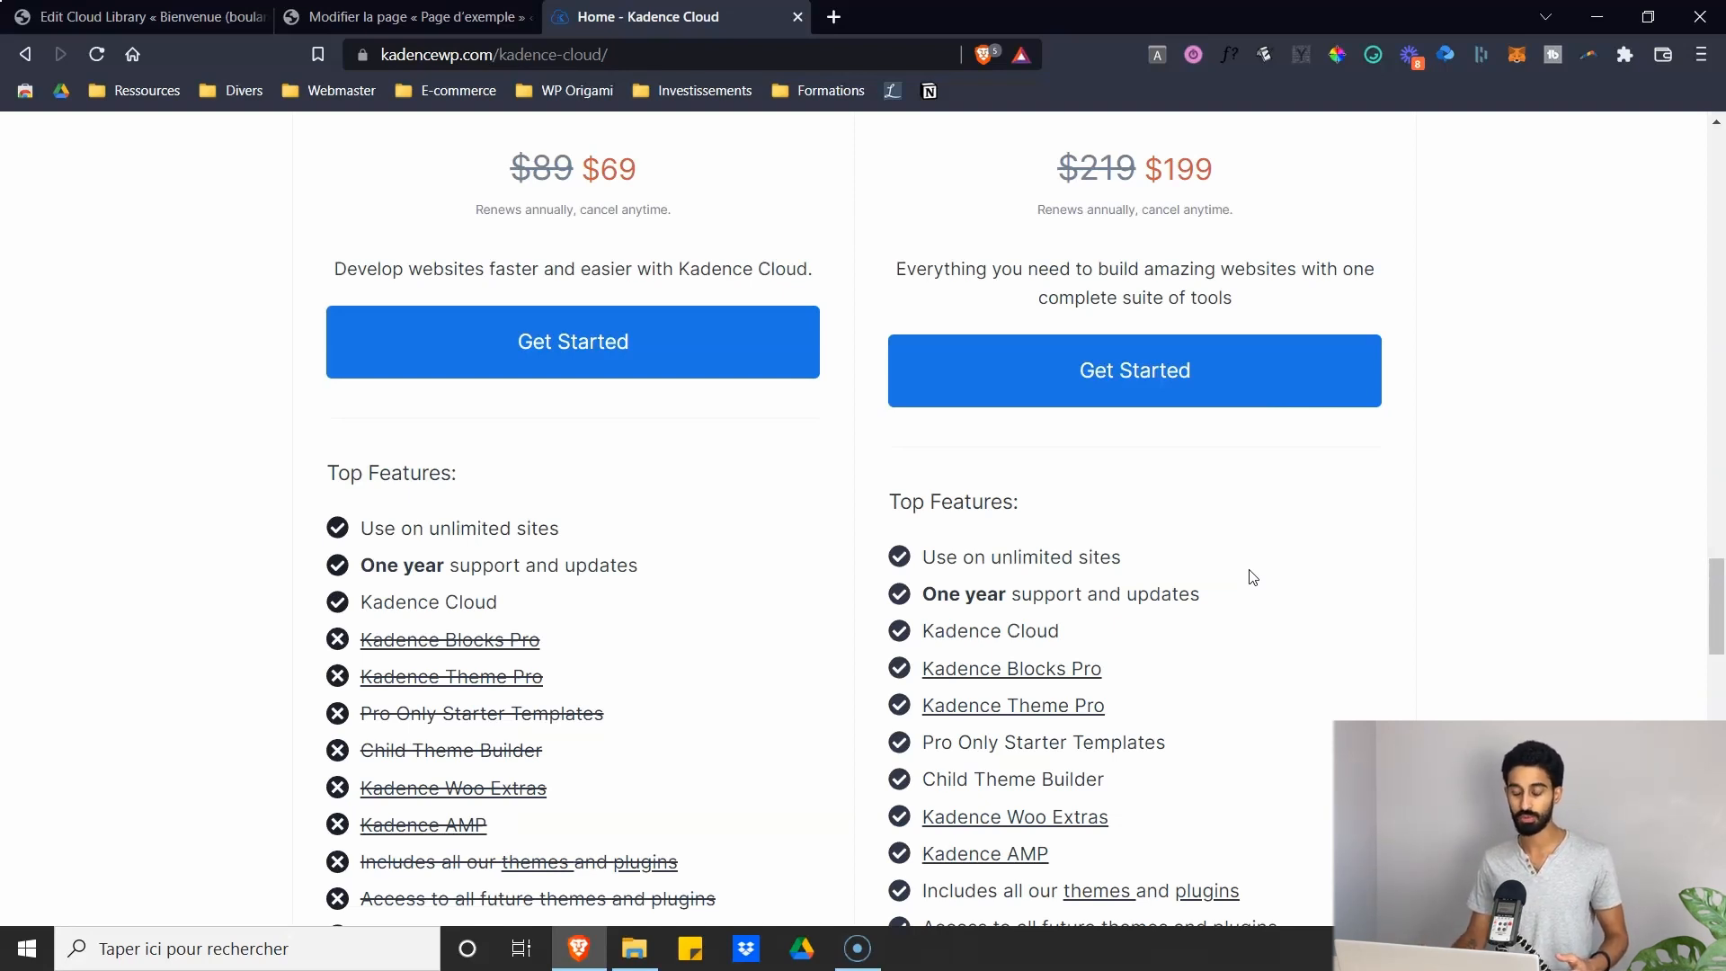
- Check the installed Kadence Blocks and Kadence Cloud extensions on the demo site, and open the Cloud Library's Cloud Settings
{"action": "left_click", "coordinate": [1125, 464]}
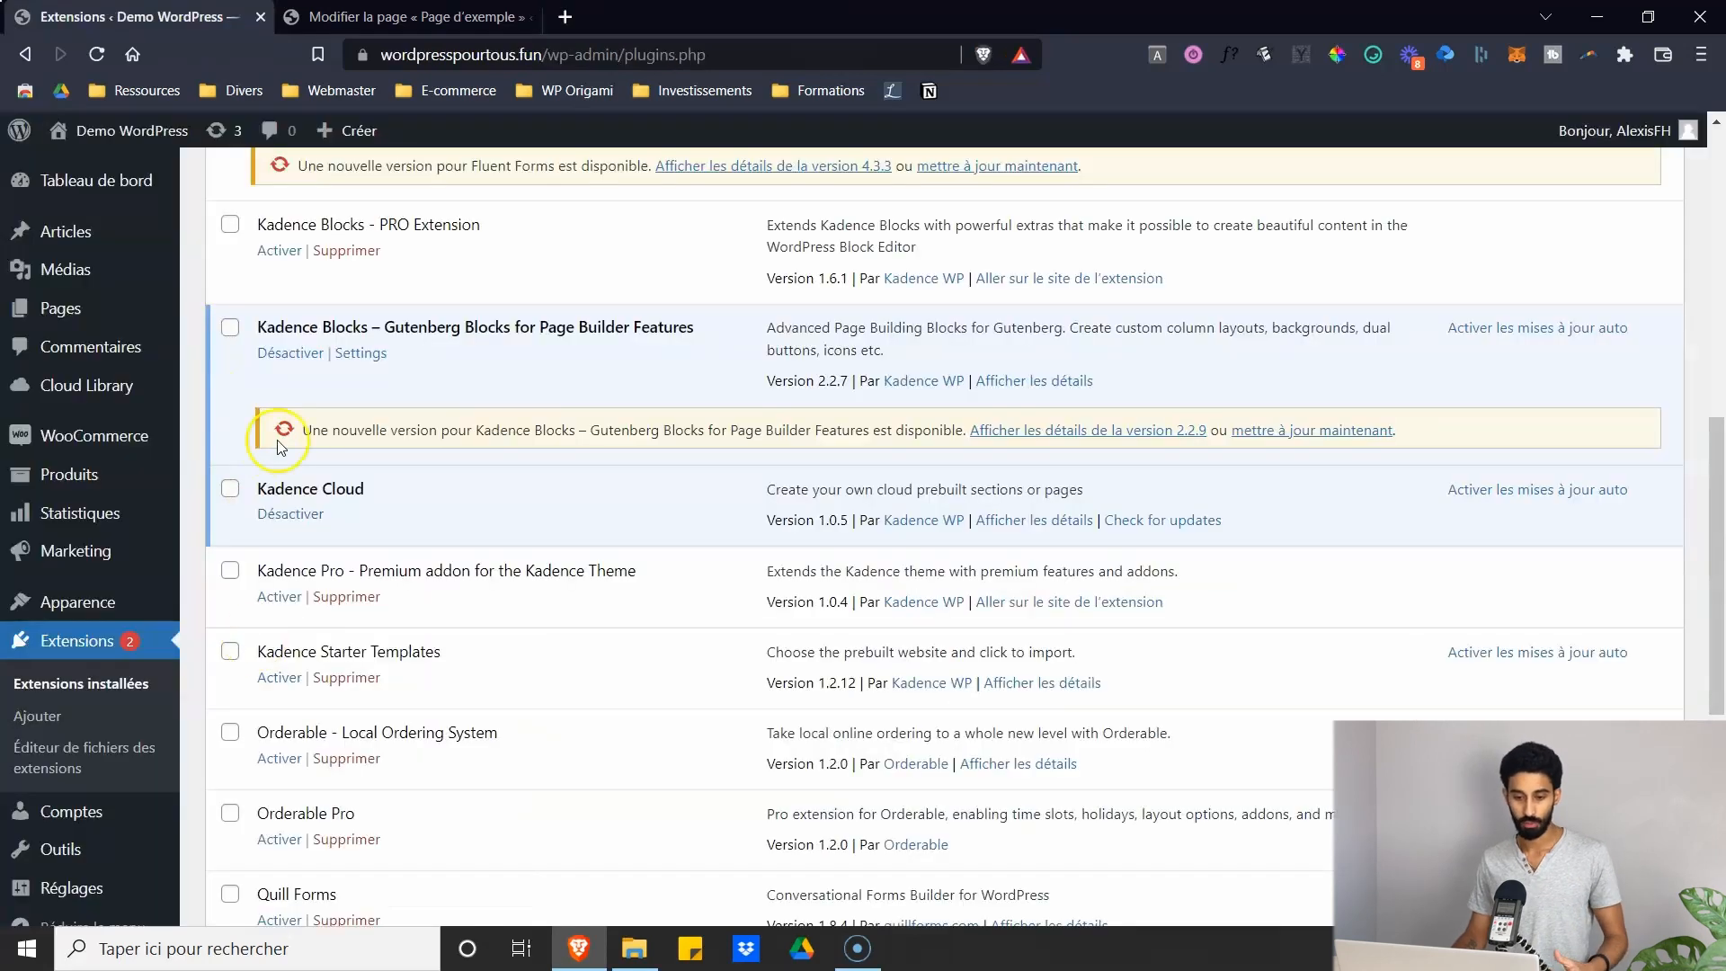
{"action": "left_click", "coordinate": [214, 445]}
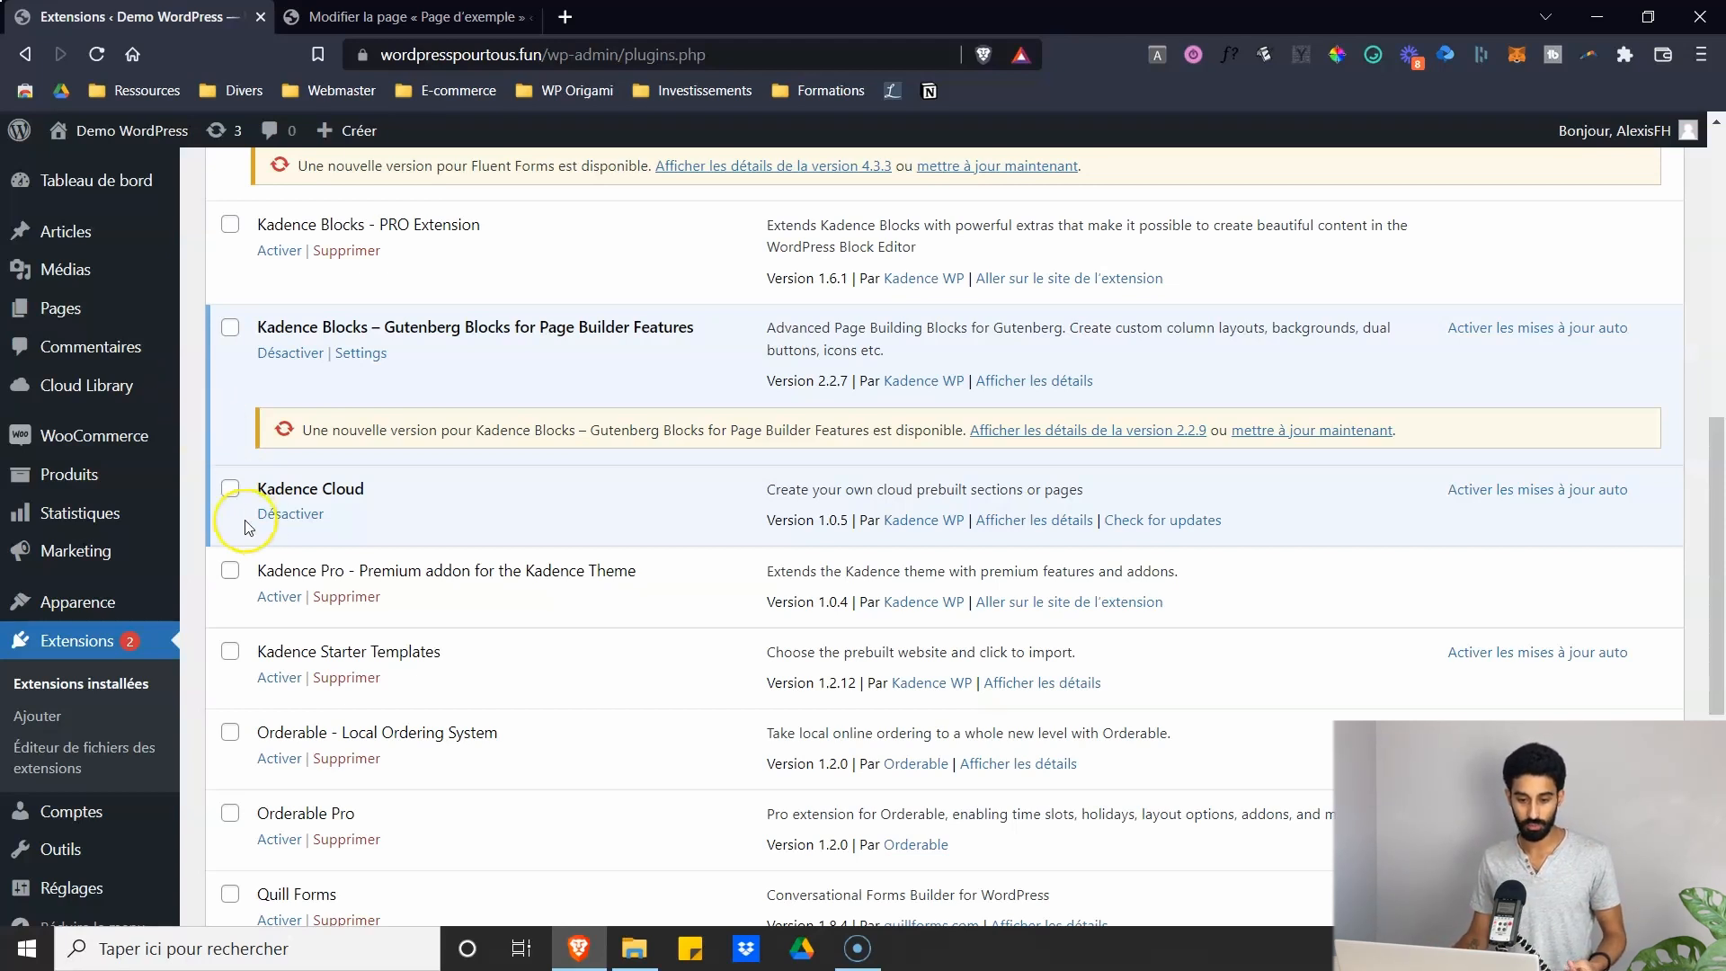
{"action": "left_click", "coordinate": [56, 393]}
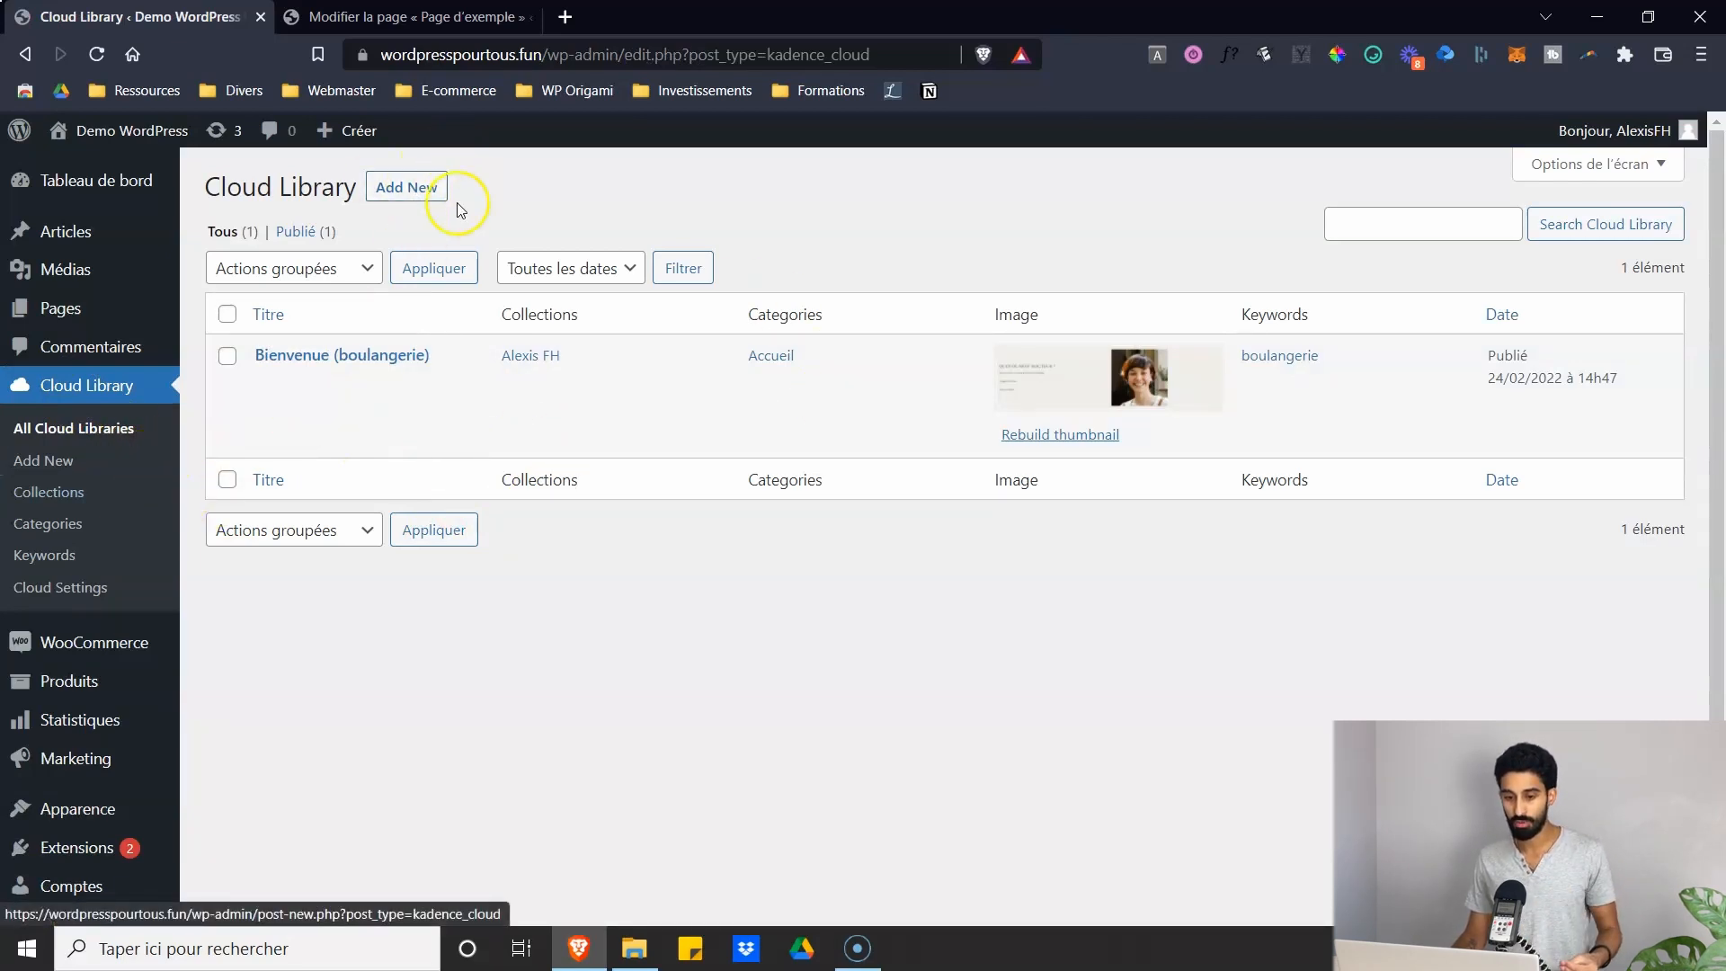
{"action": "left_click", "coordinate": [70, 589]}
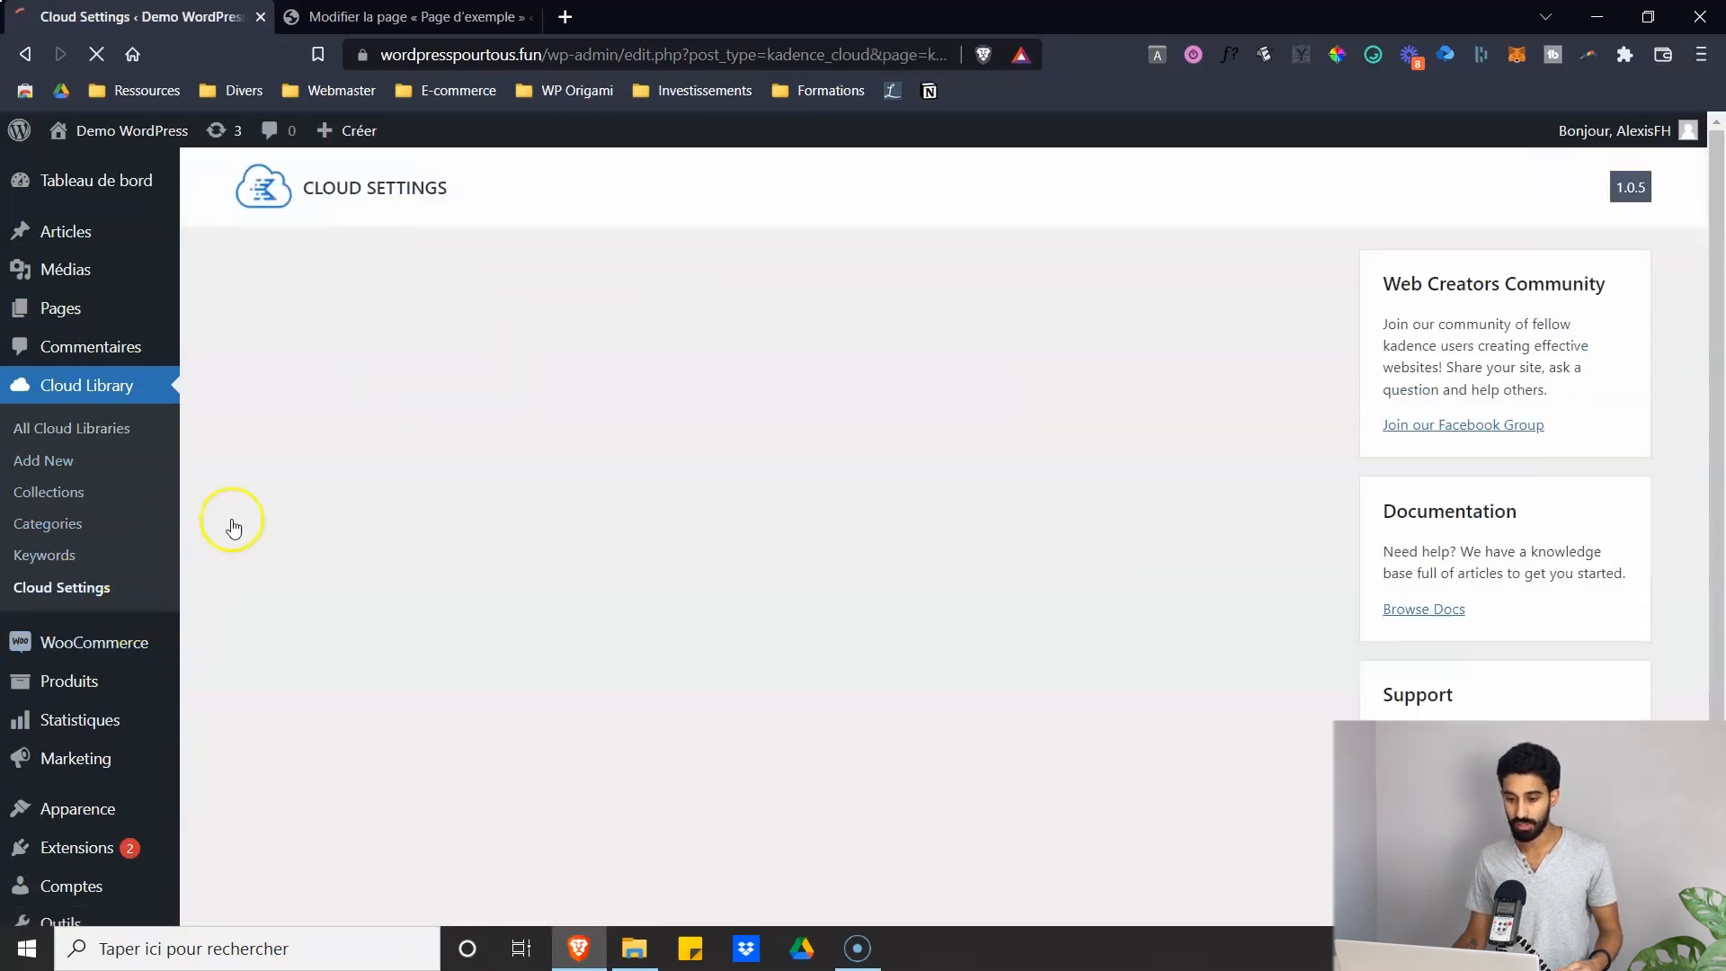
{"action": "scroll", "coordinate": [243, 453], "scroll_direction": "down", "scroll_amount": 2}
{"action": "scroll", "coordinate": [116, 481], "scroll_direction": "up", "scroll_amount": 2}
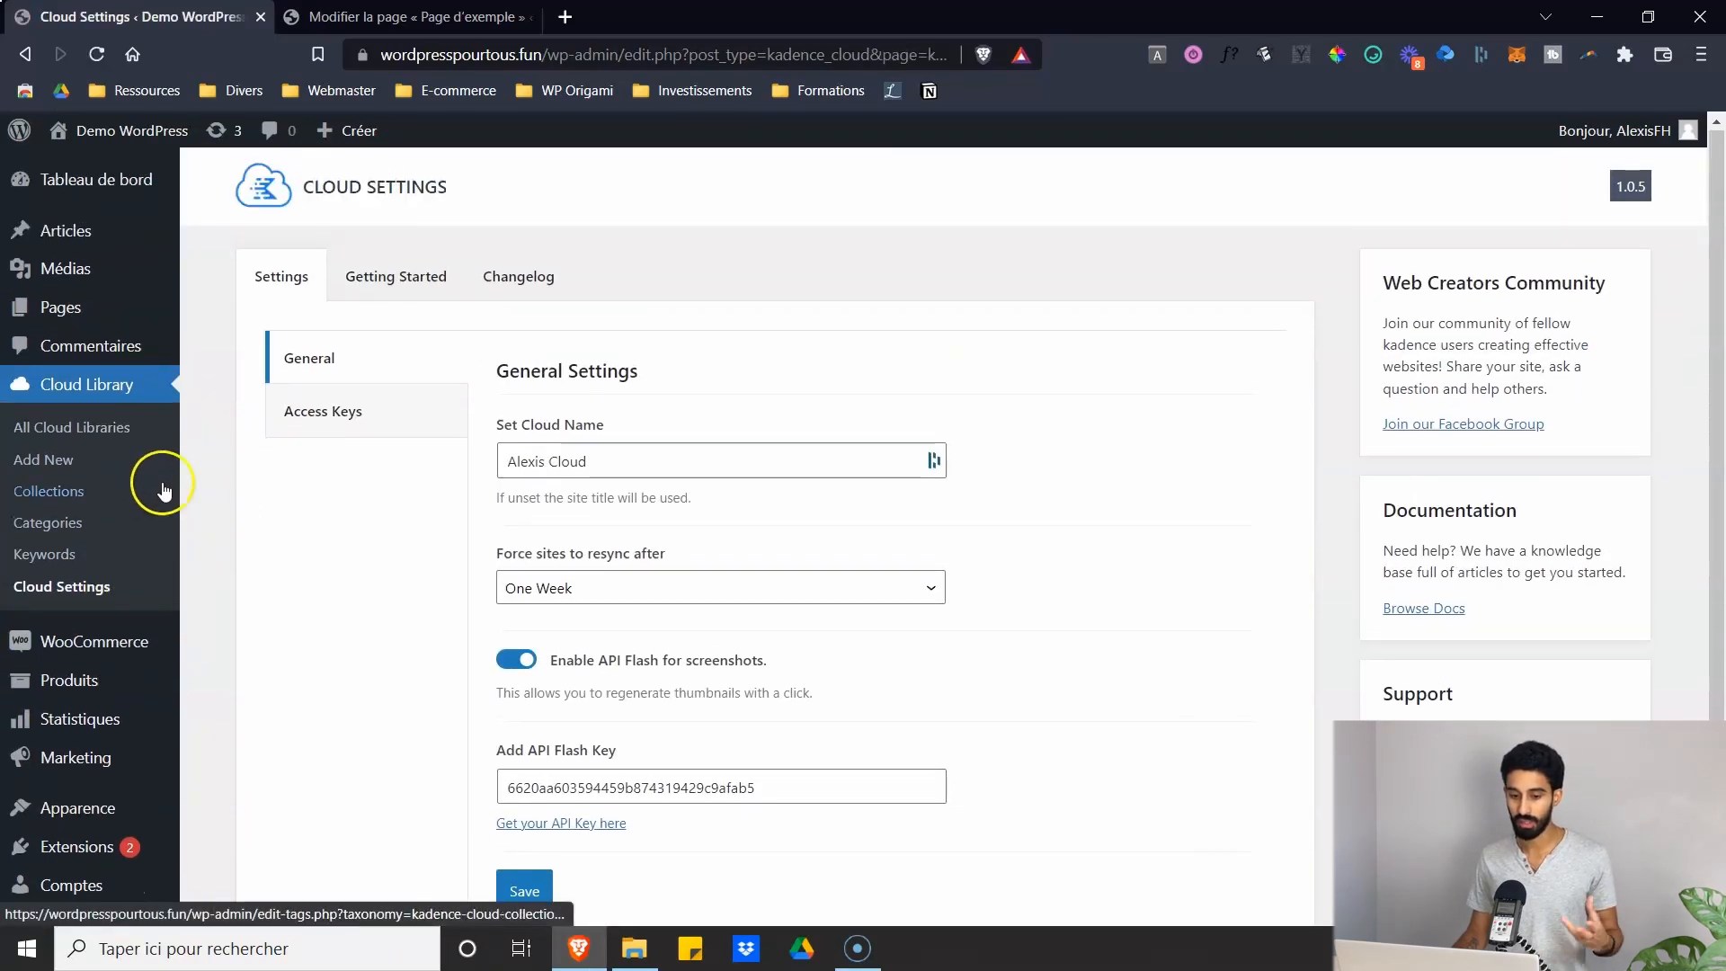
- Examine the cloud name and the available intervals for forcing sites to resync in the general settings
{"action": "double_click", "coordinate": [589, 460]}
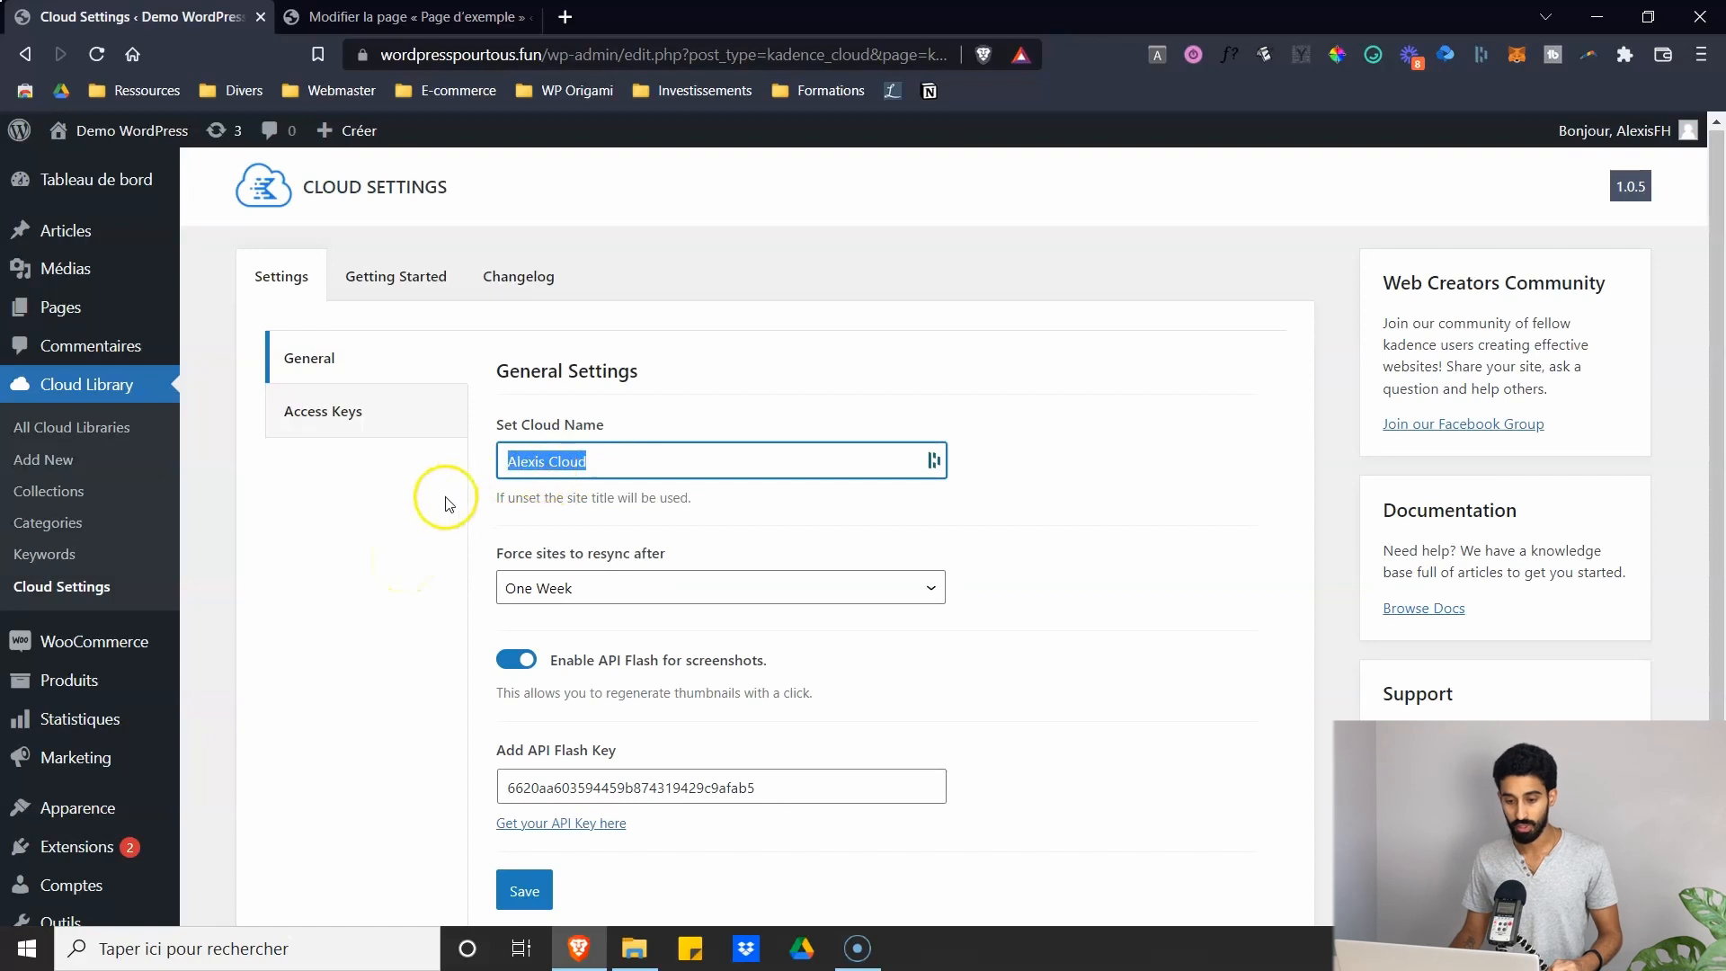
{"action": "left_click", "coordinate": [393, 541]}
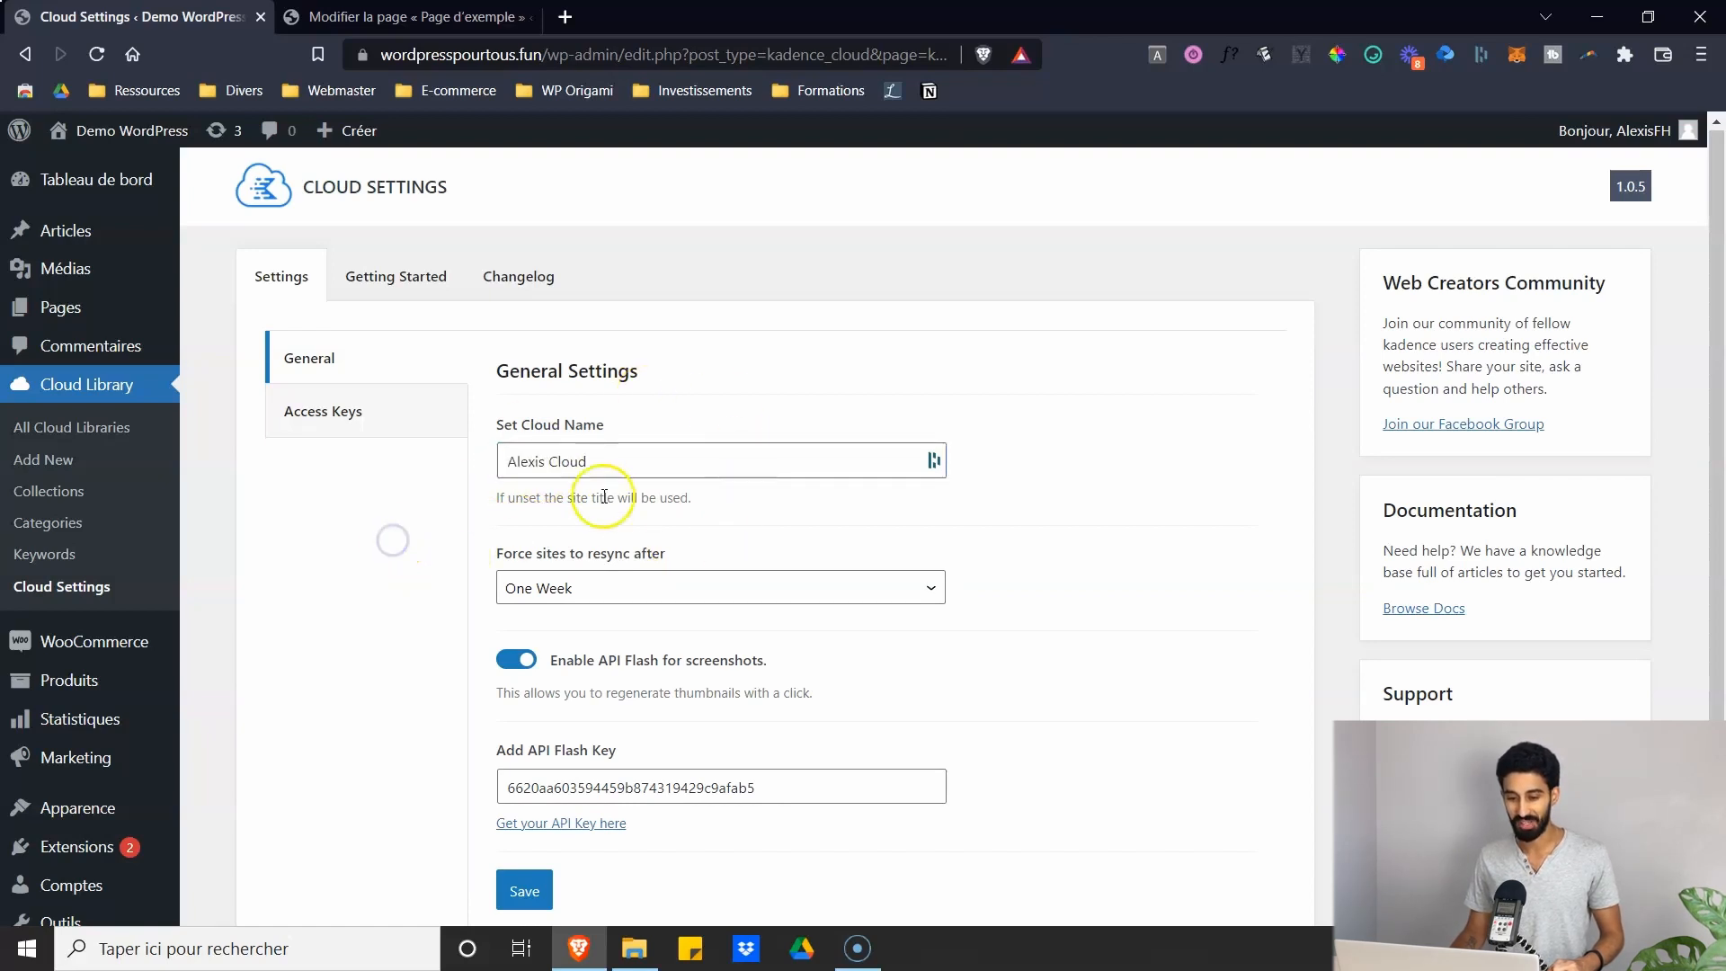
{"action": "scroll", "coordinate": [593, 449], "scroll_direction": "down", "scroll_amount": 2}
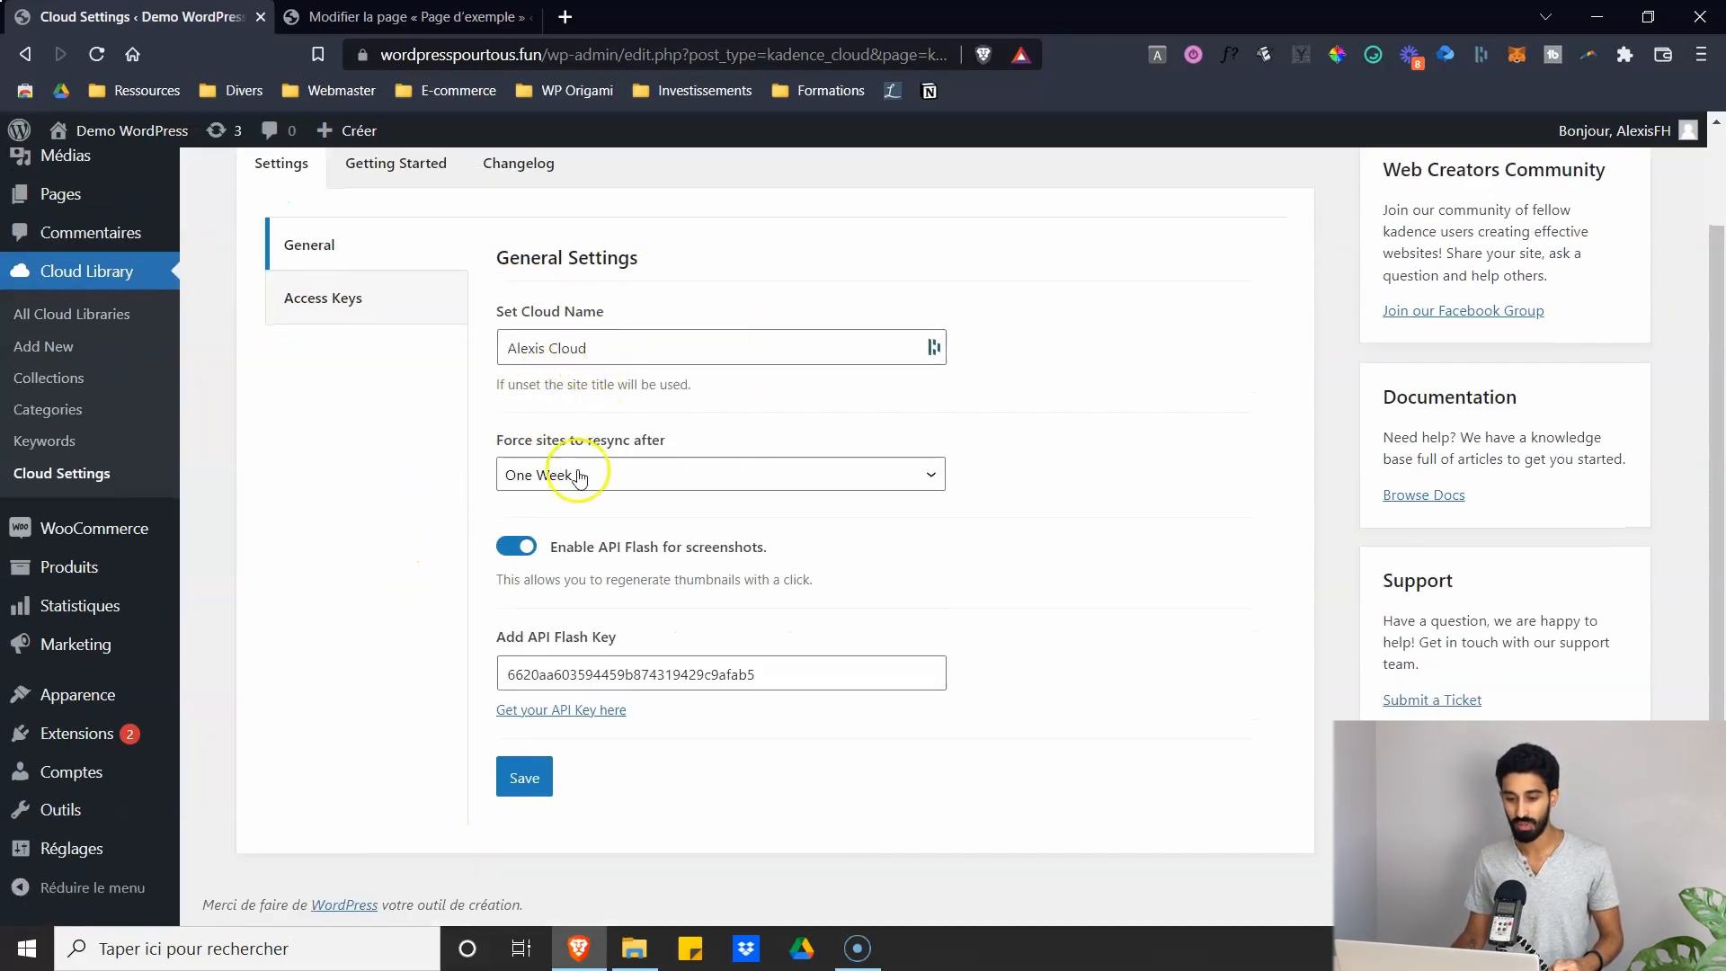
{"action": "left_click", "coordinate": [571, 479]}
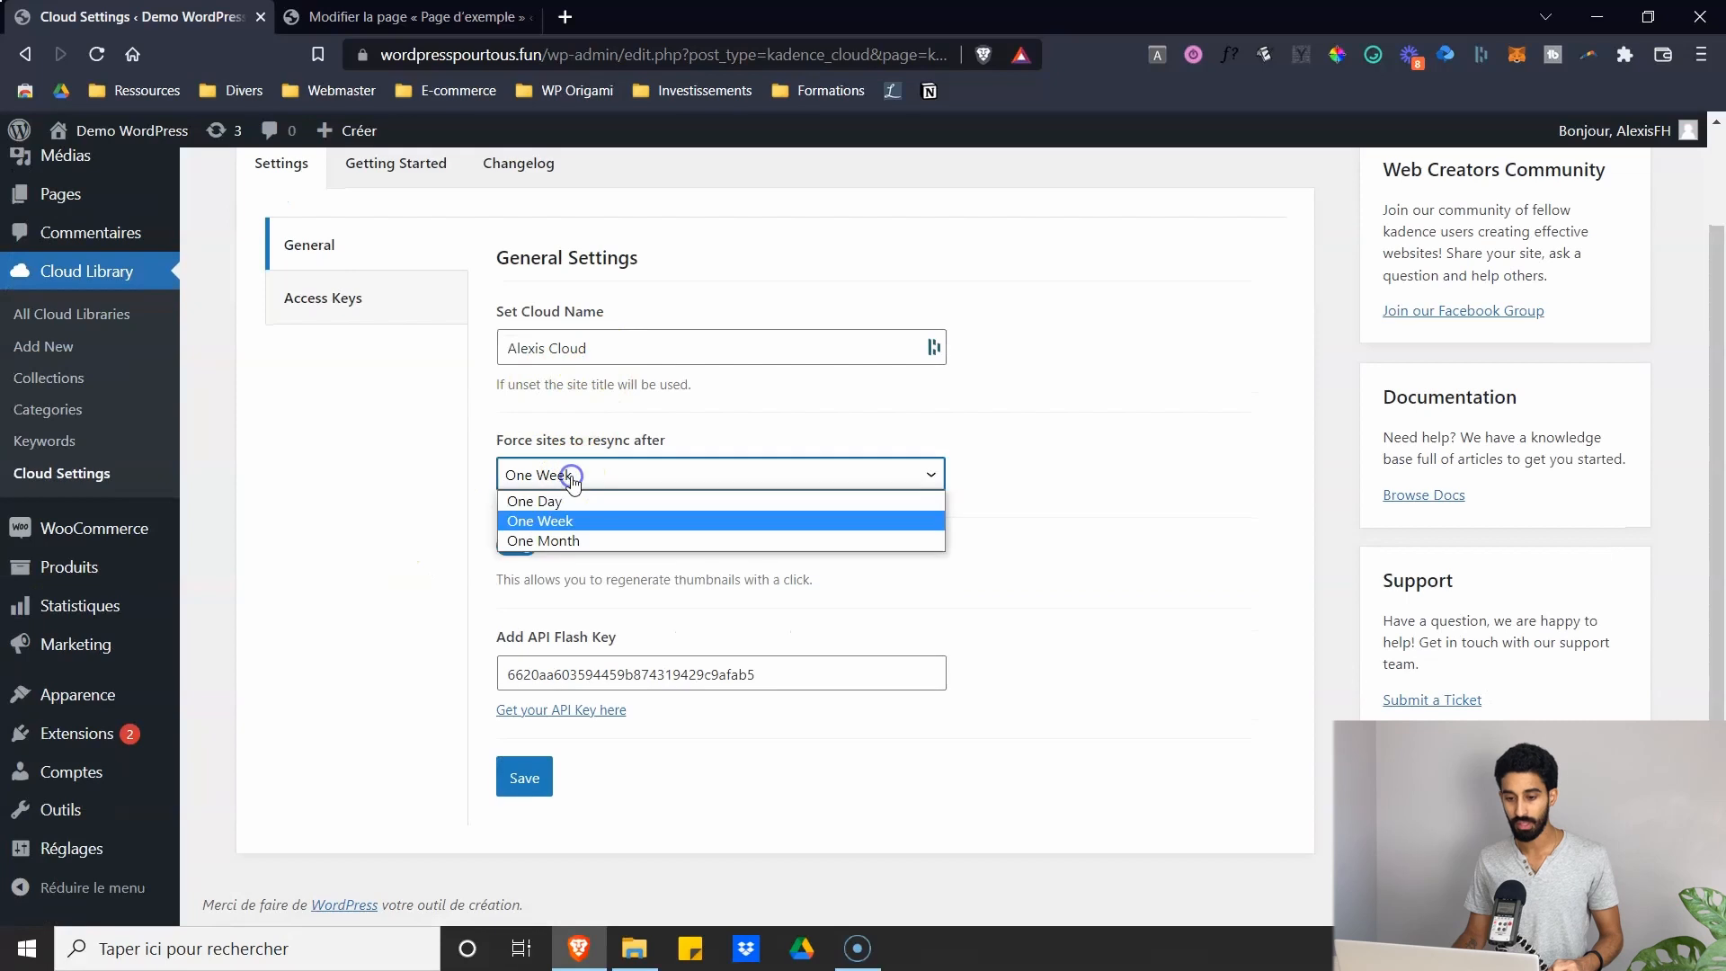
{"action": "left_click", "coordinate": [434, 525]}
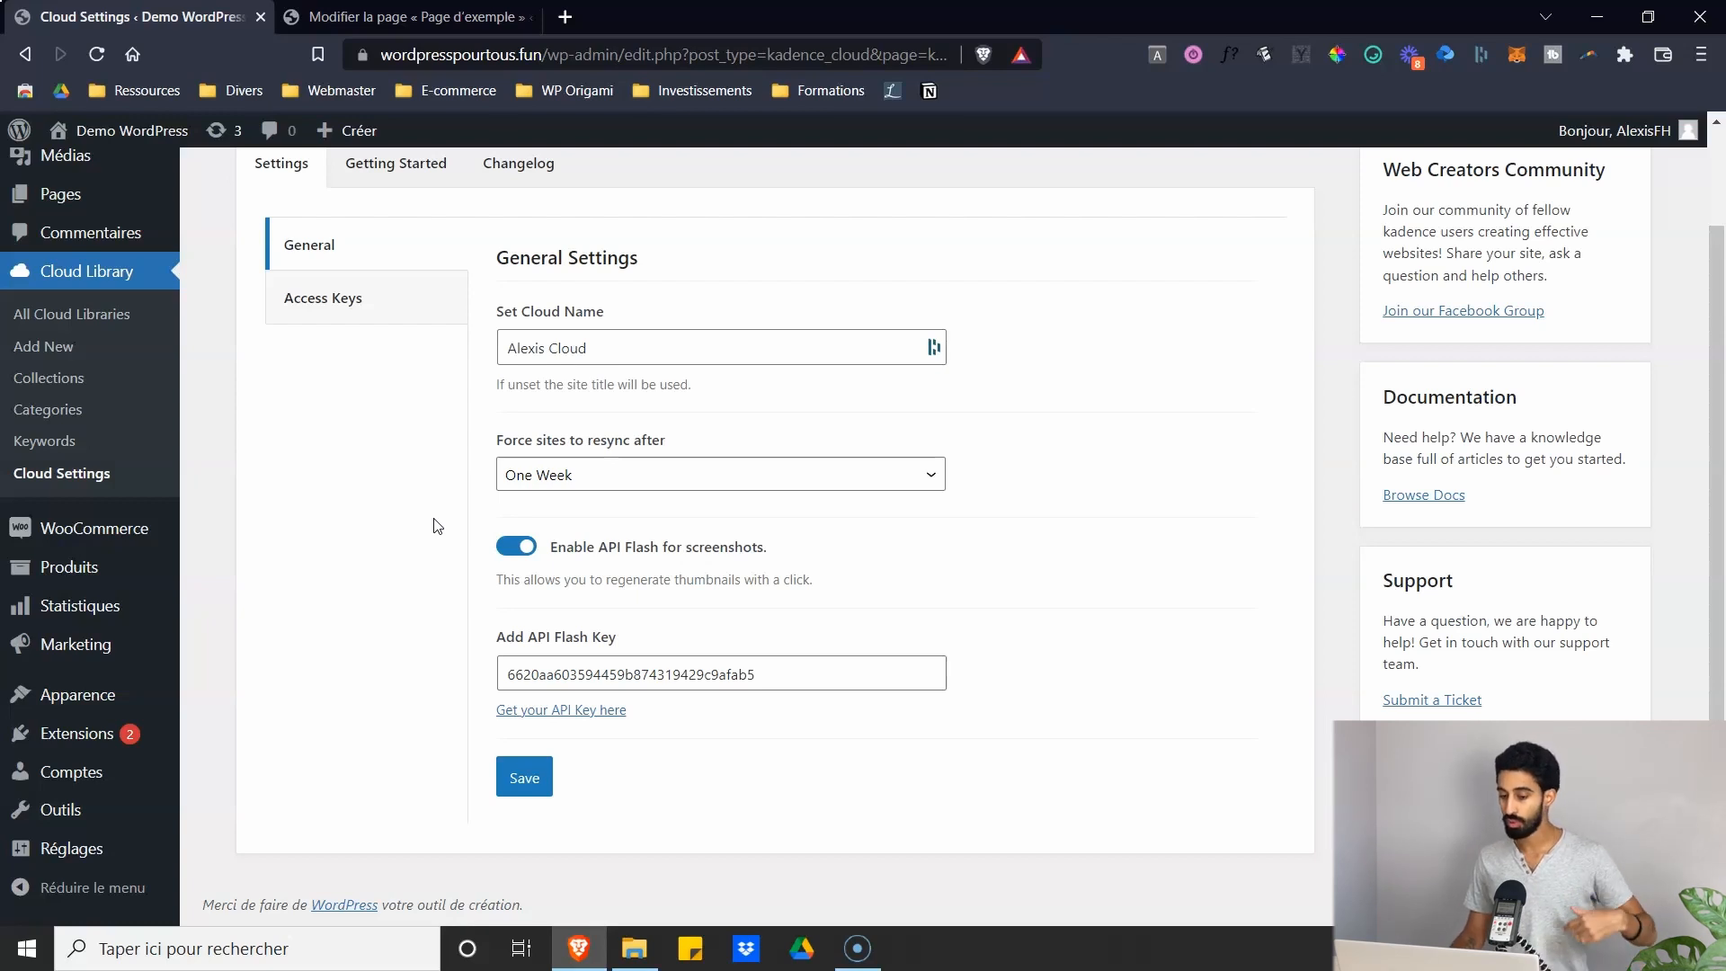
{"action": "left_click", "coordinate": [531, 474]}
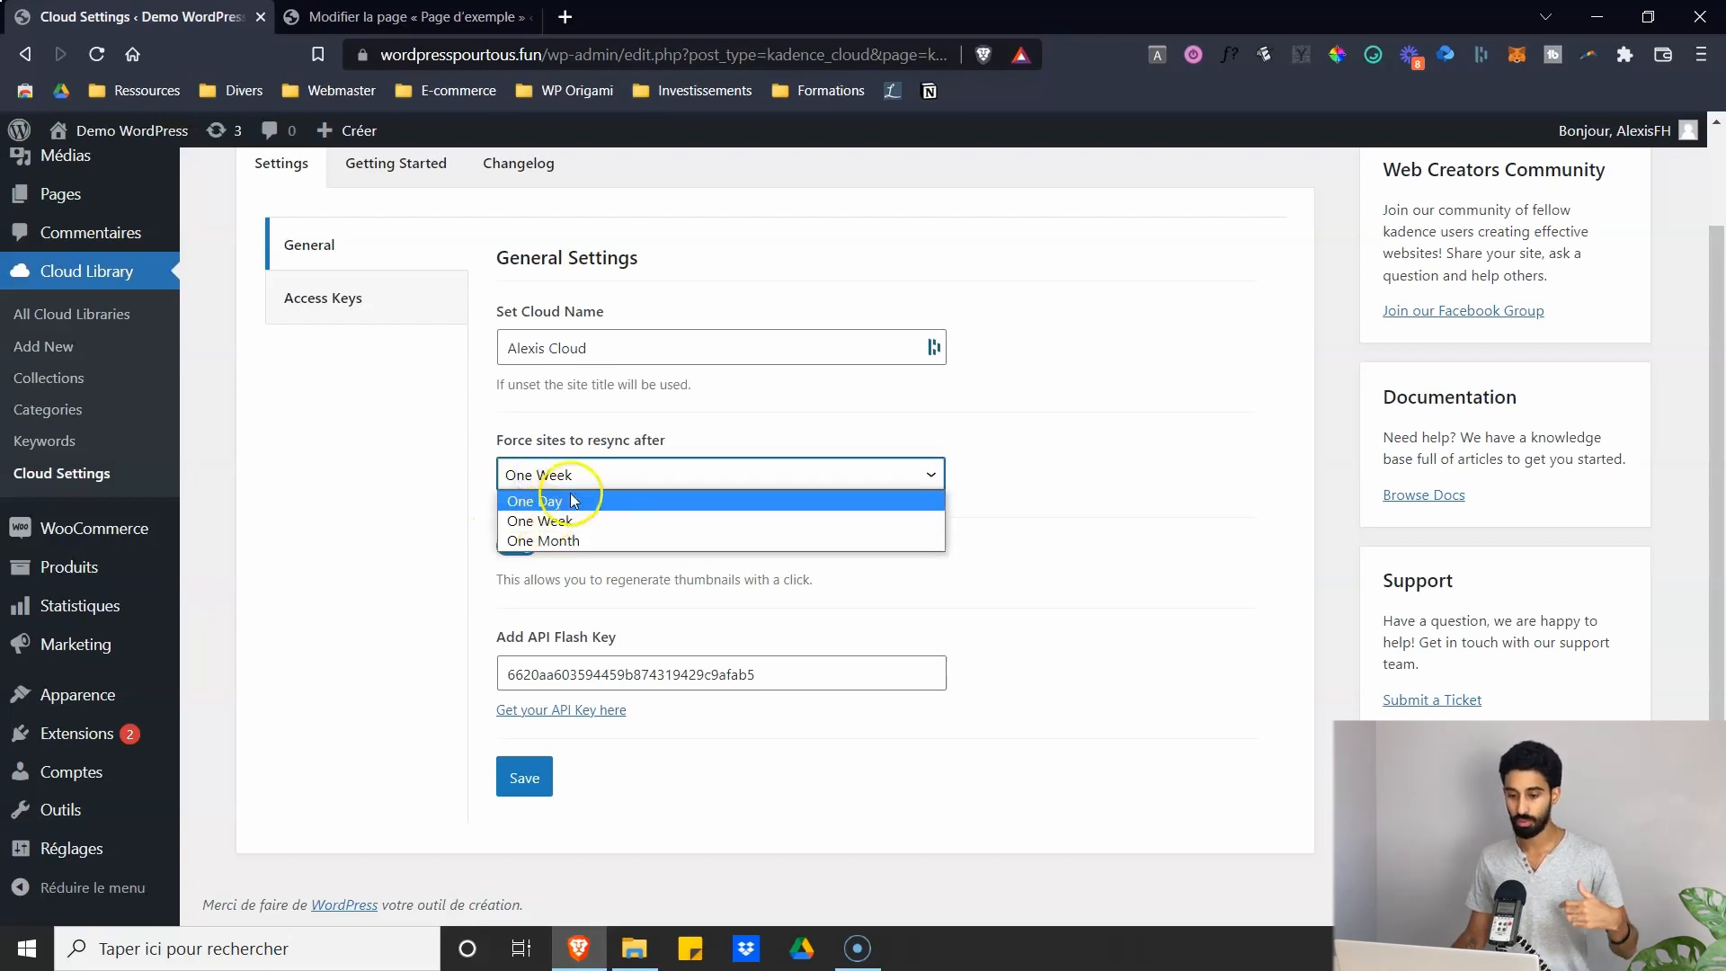
{"action": "left_click", "coordinate": [416, 509]}
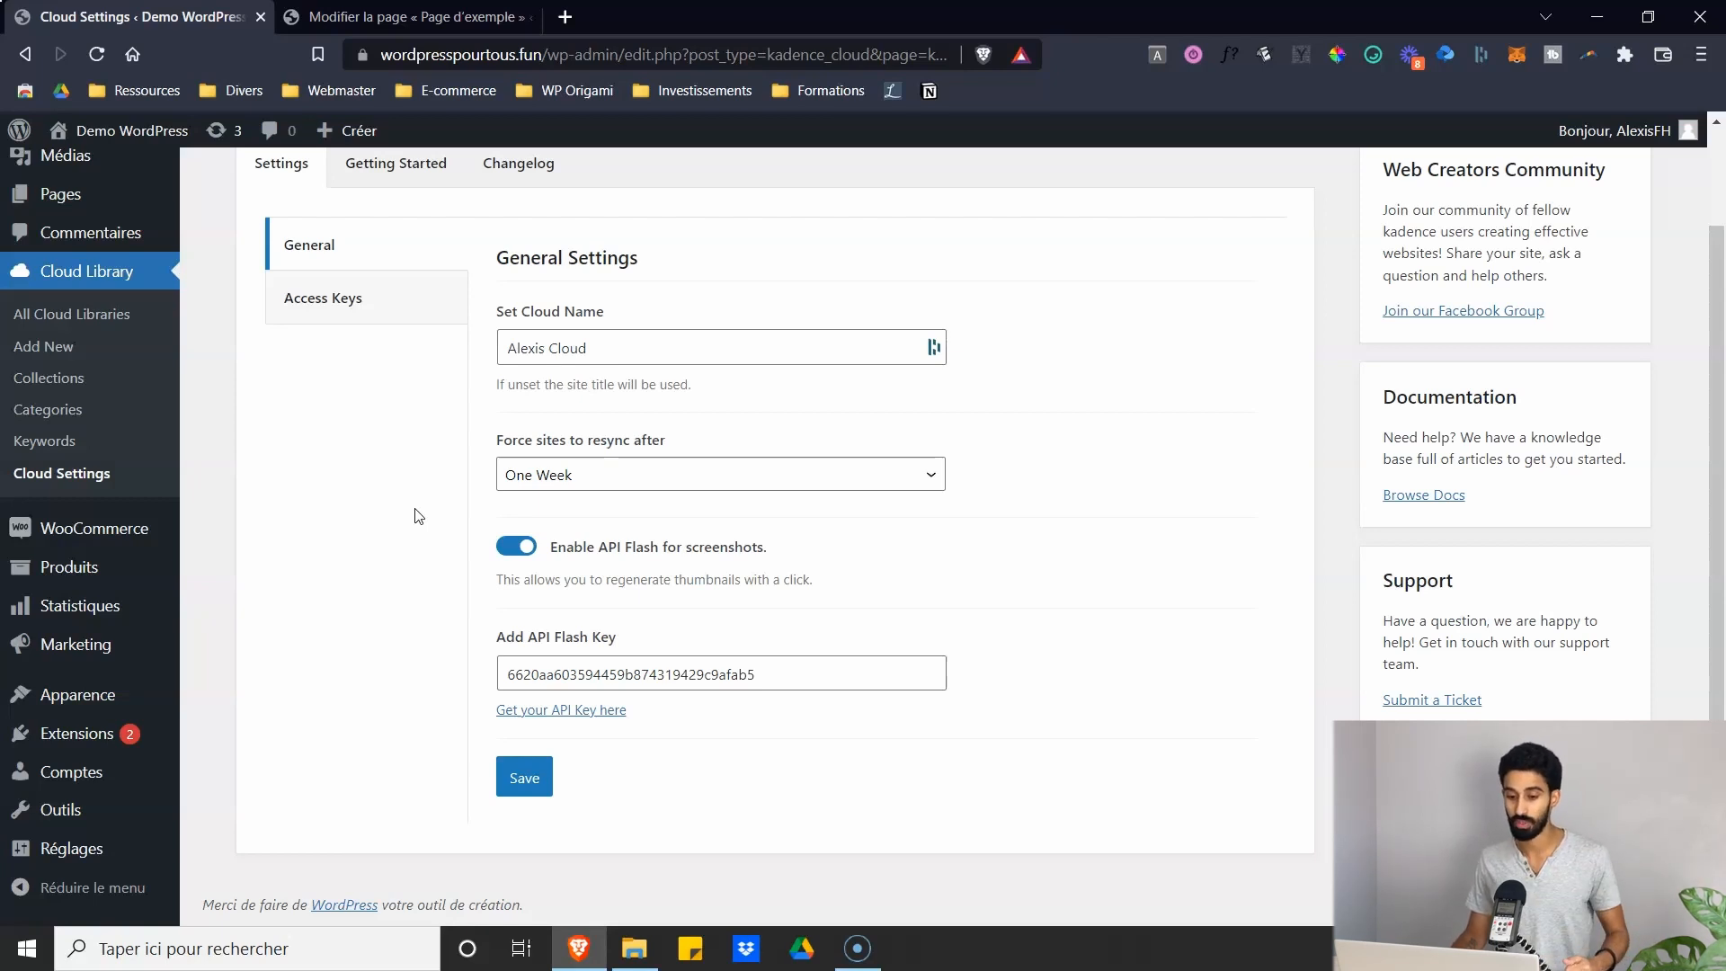
- Return to the Page d'exemple editor and manually resync the cloud designs in its Design Library
{"action": "left_click", "coordinate": [467, 23]}
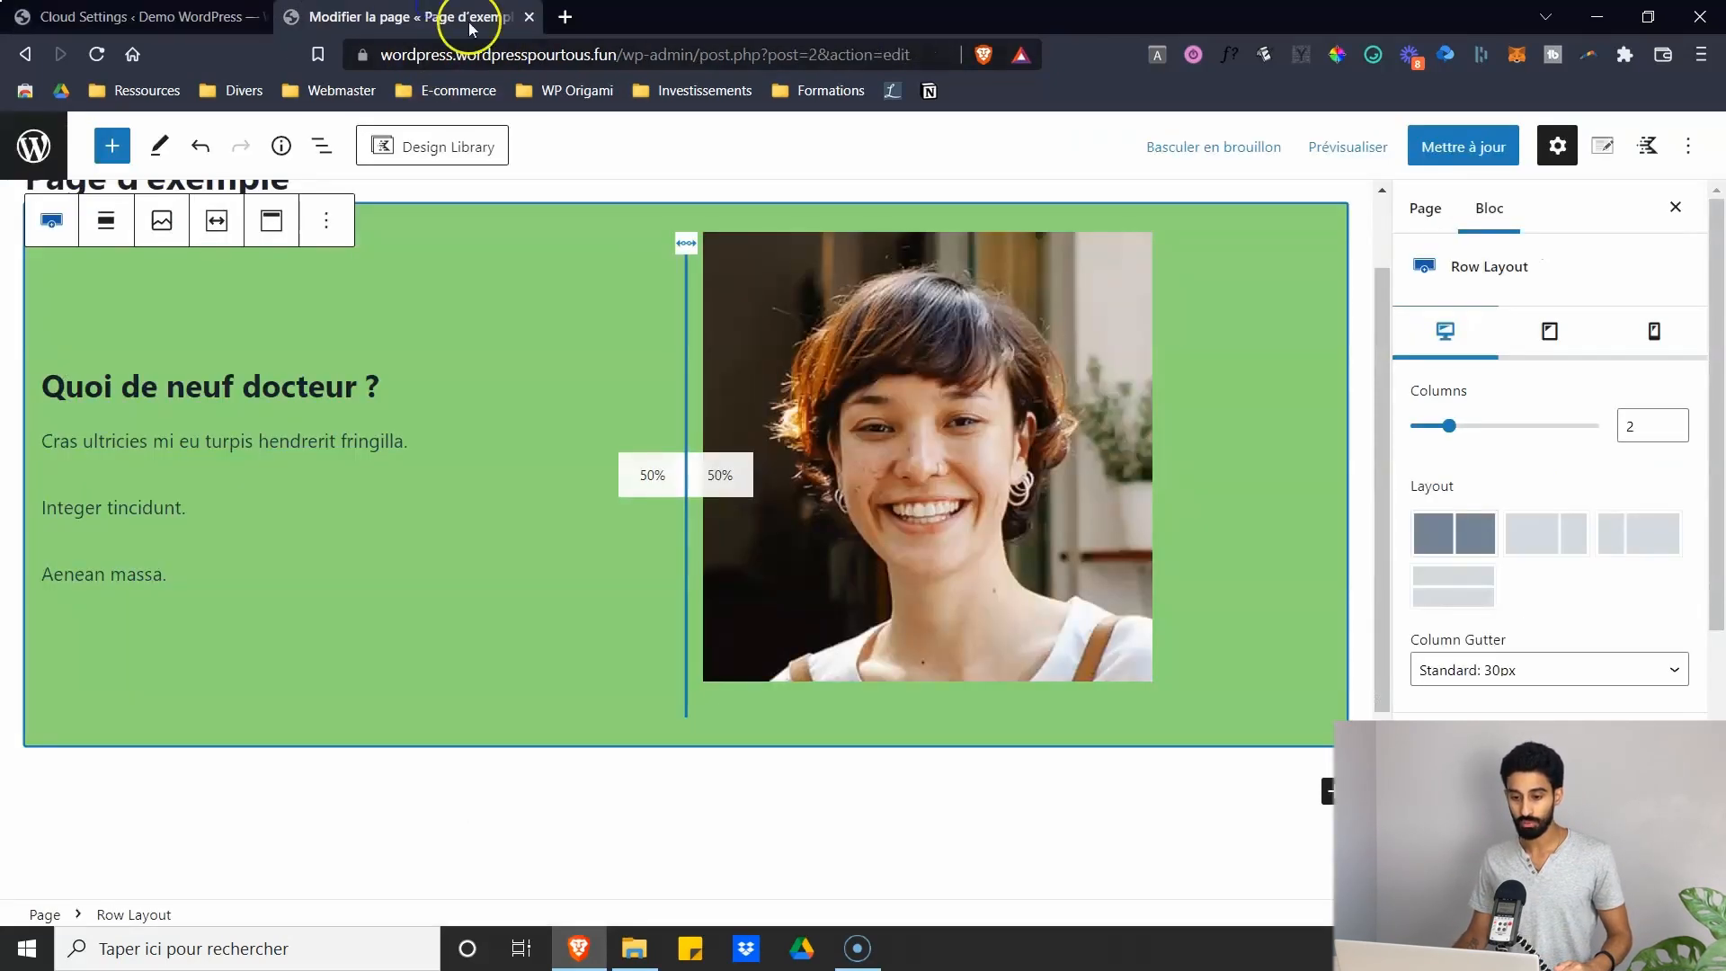
{"action": "left_click", "coordinate": [506, 149]}
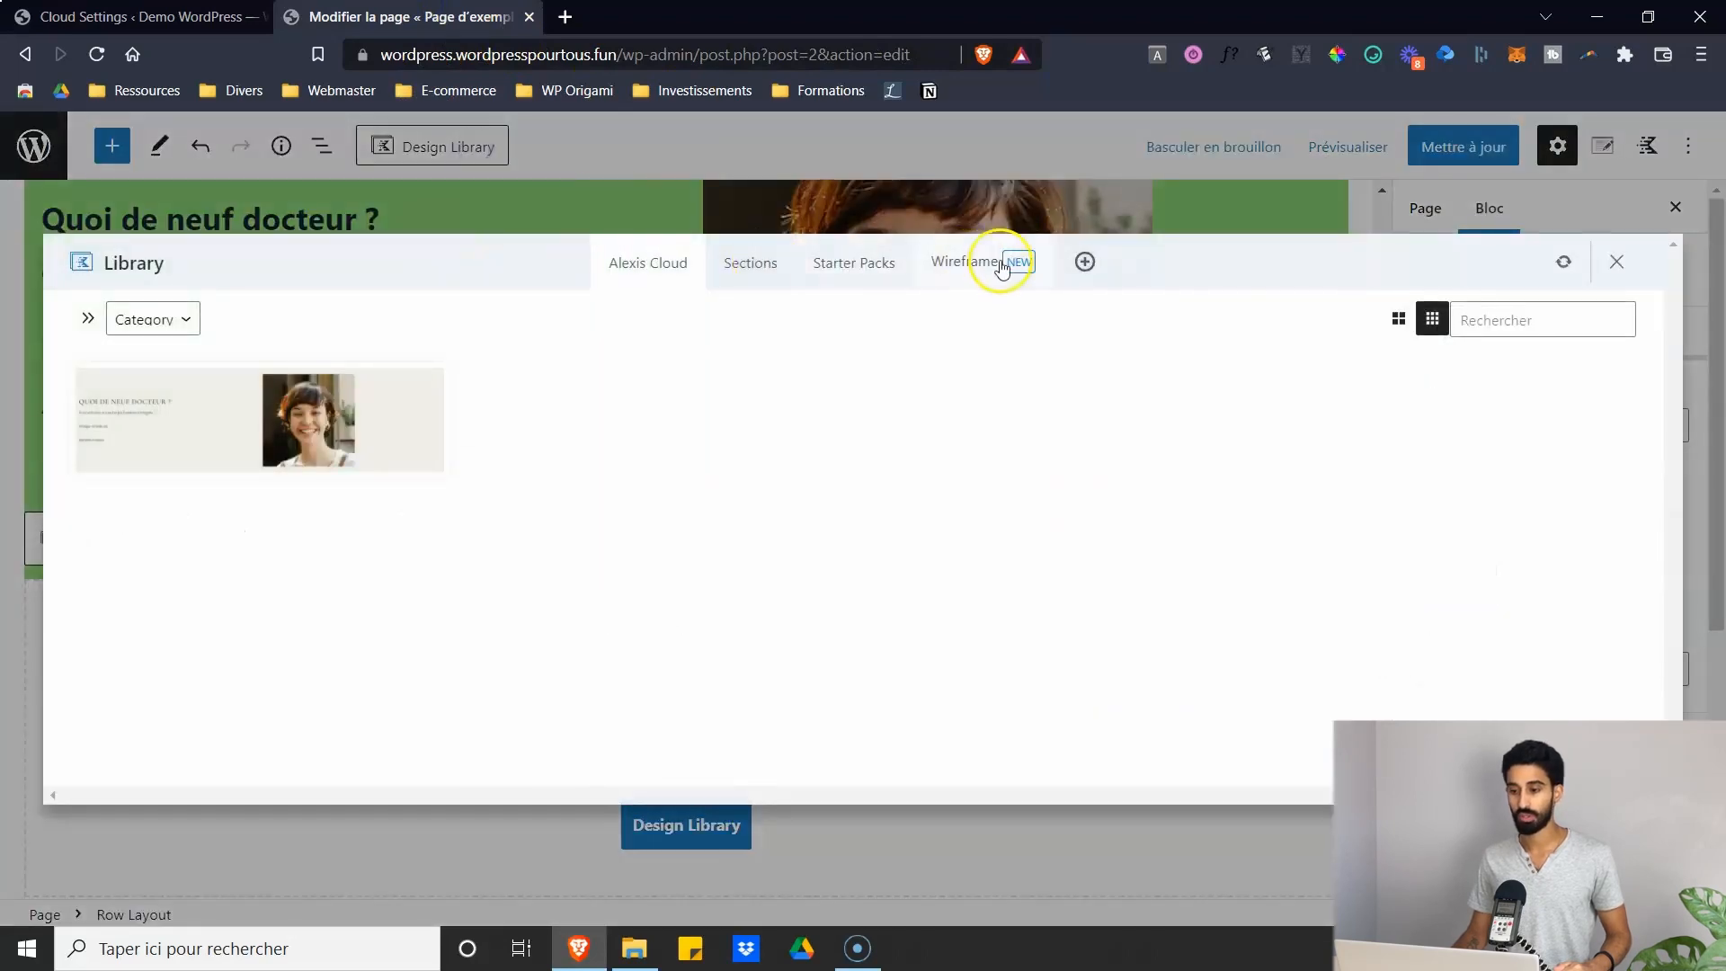
{"action": "left_click", "coordinate": [1560, 269]}
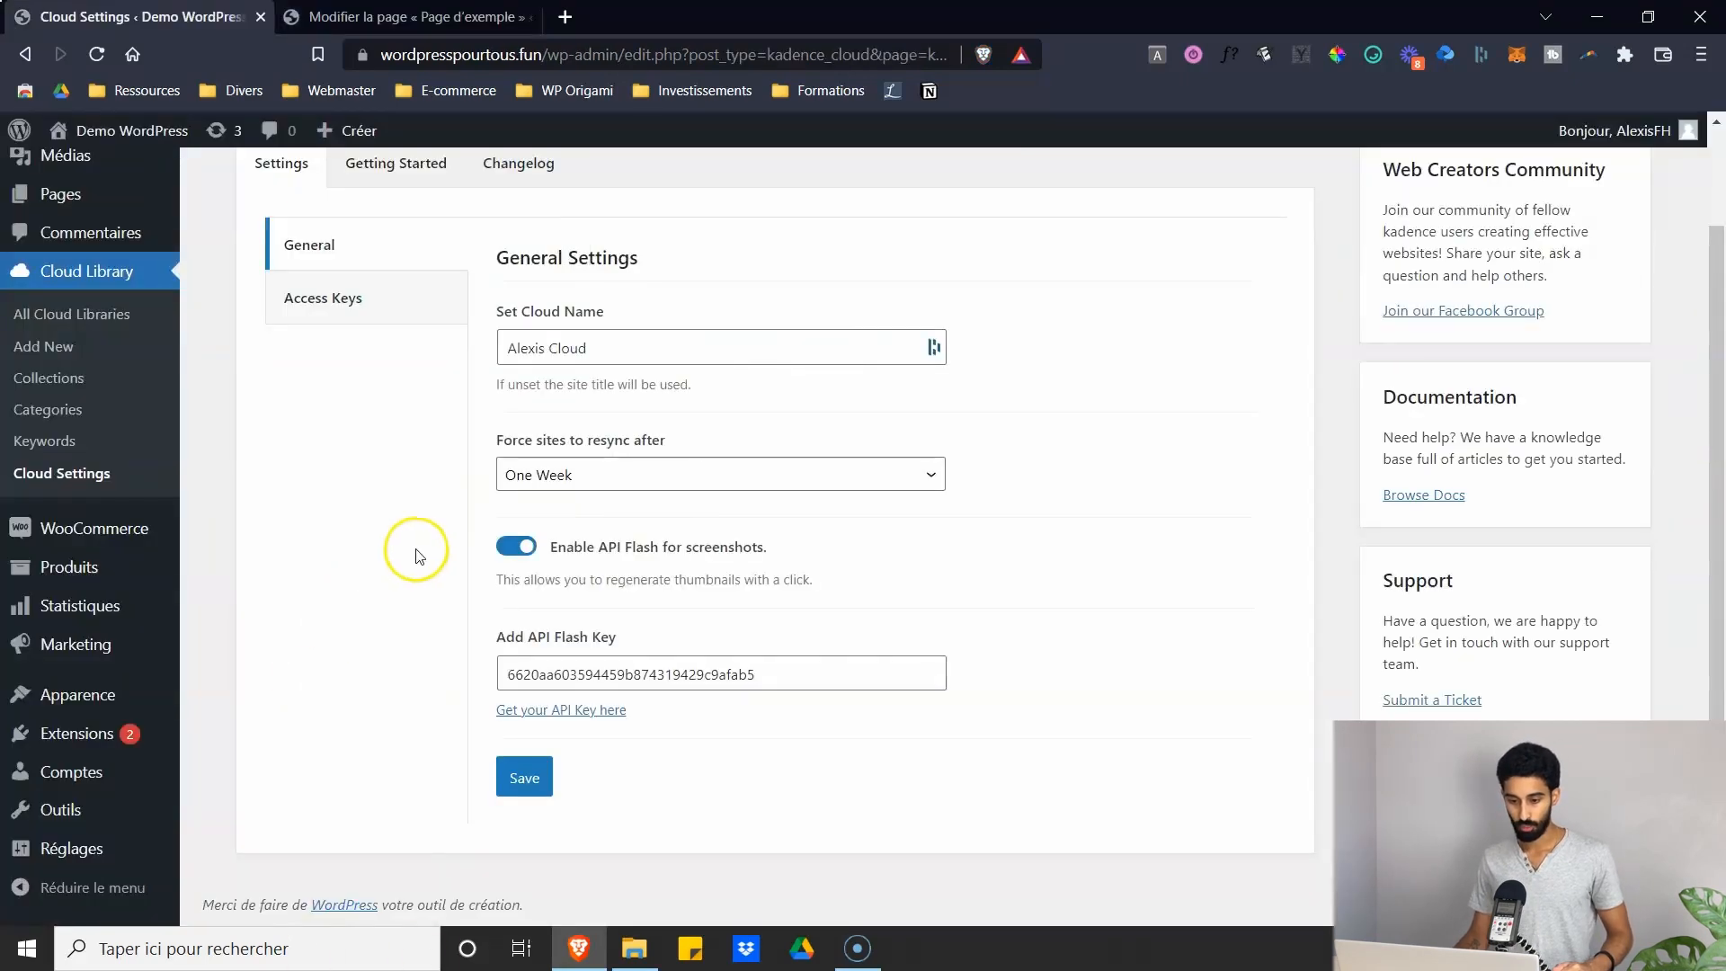
- Add a Cloud Library item titled "Bannière" with a banner section holding the heading "Je suis un titre", placeholder text and an "En savoir plus" button
{"action": "scroll", "coordinate": [402, 551], "scroll_direction": "up", "scroll_amount": 1}
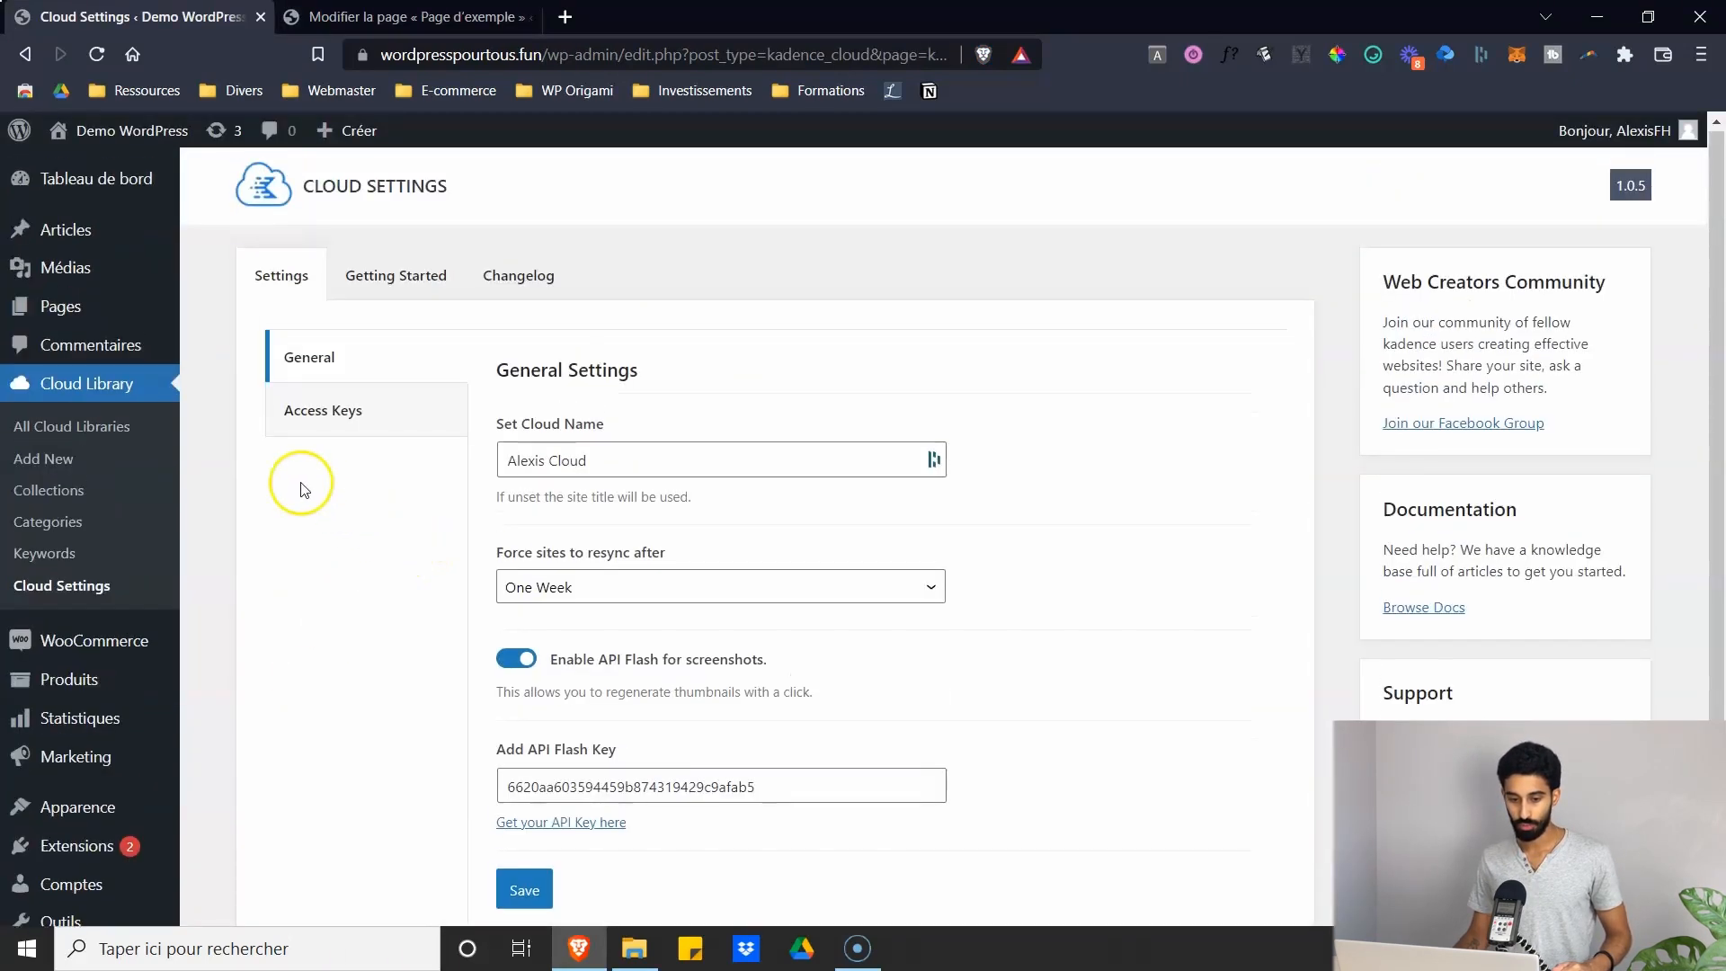
{"action": "left_click", "coordinate": [77, 426]}
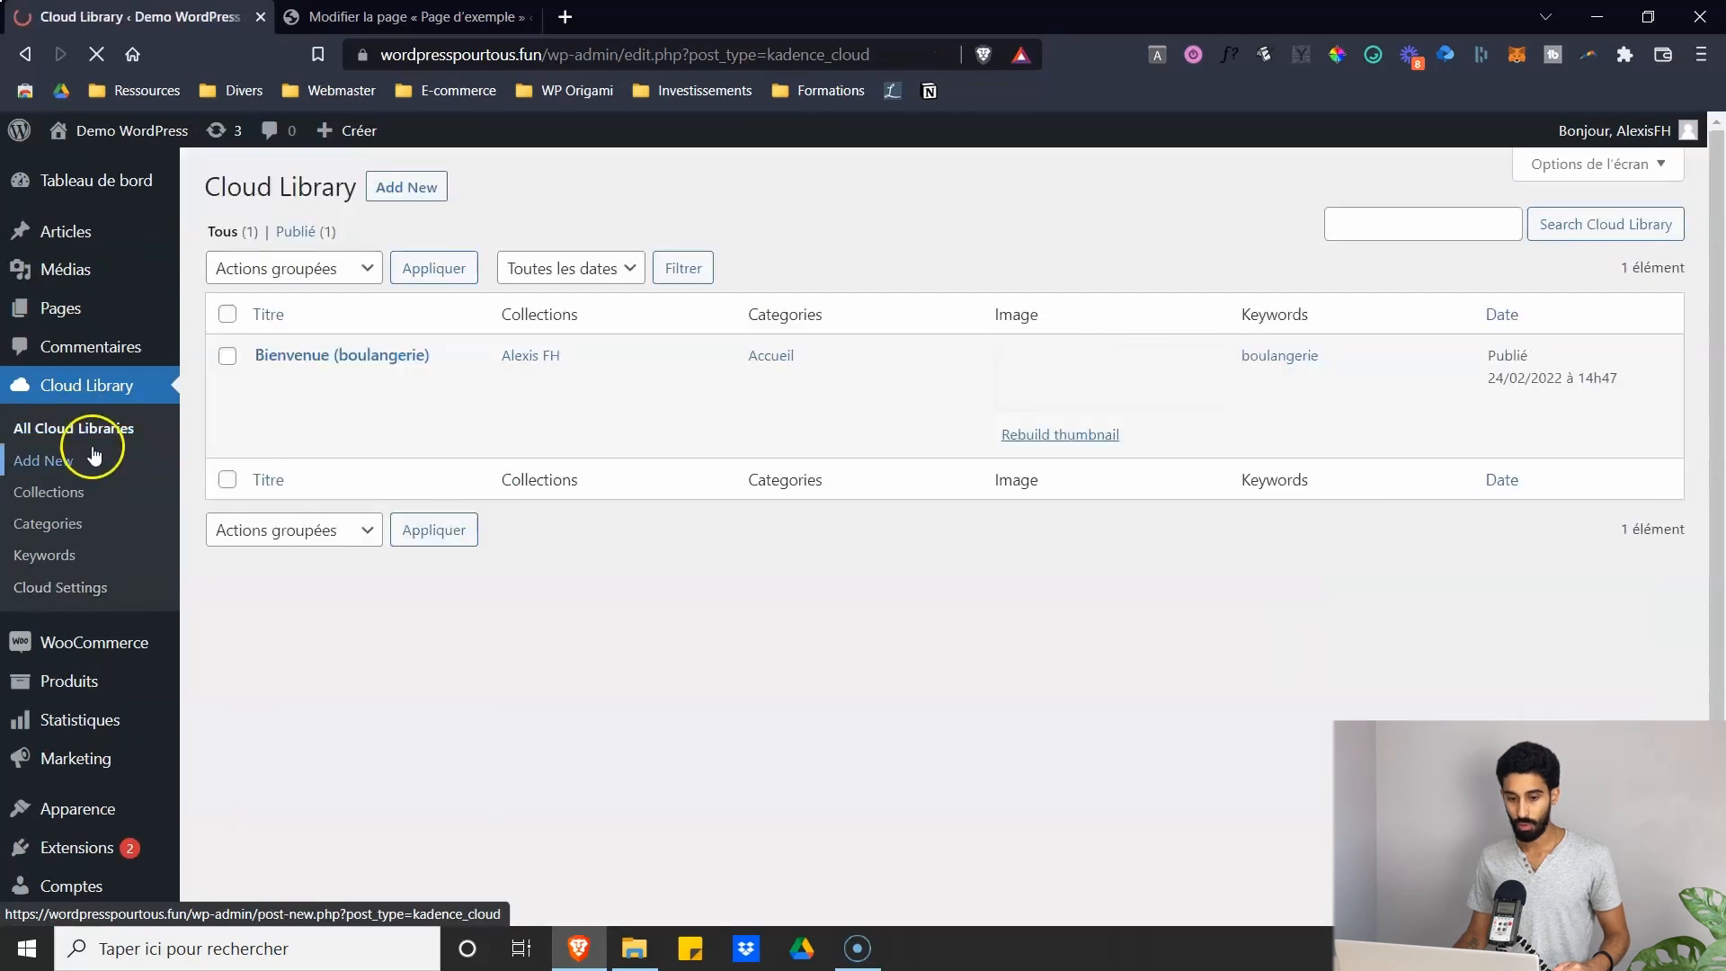
{"action": "left_click", "coordinate": [405, 188]}
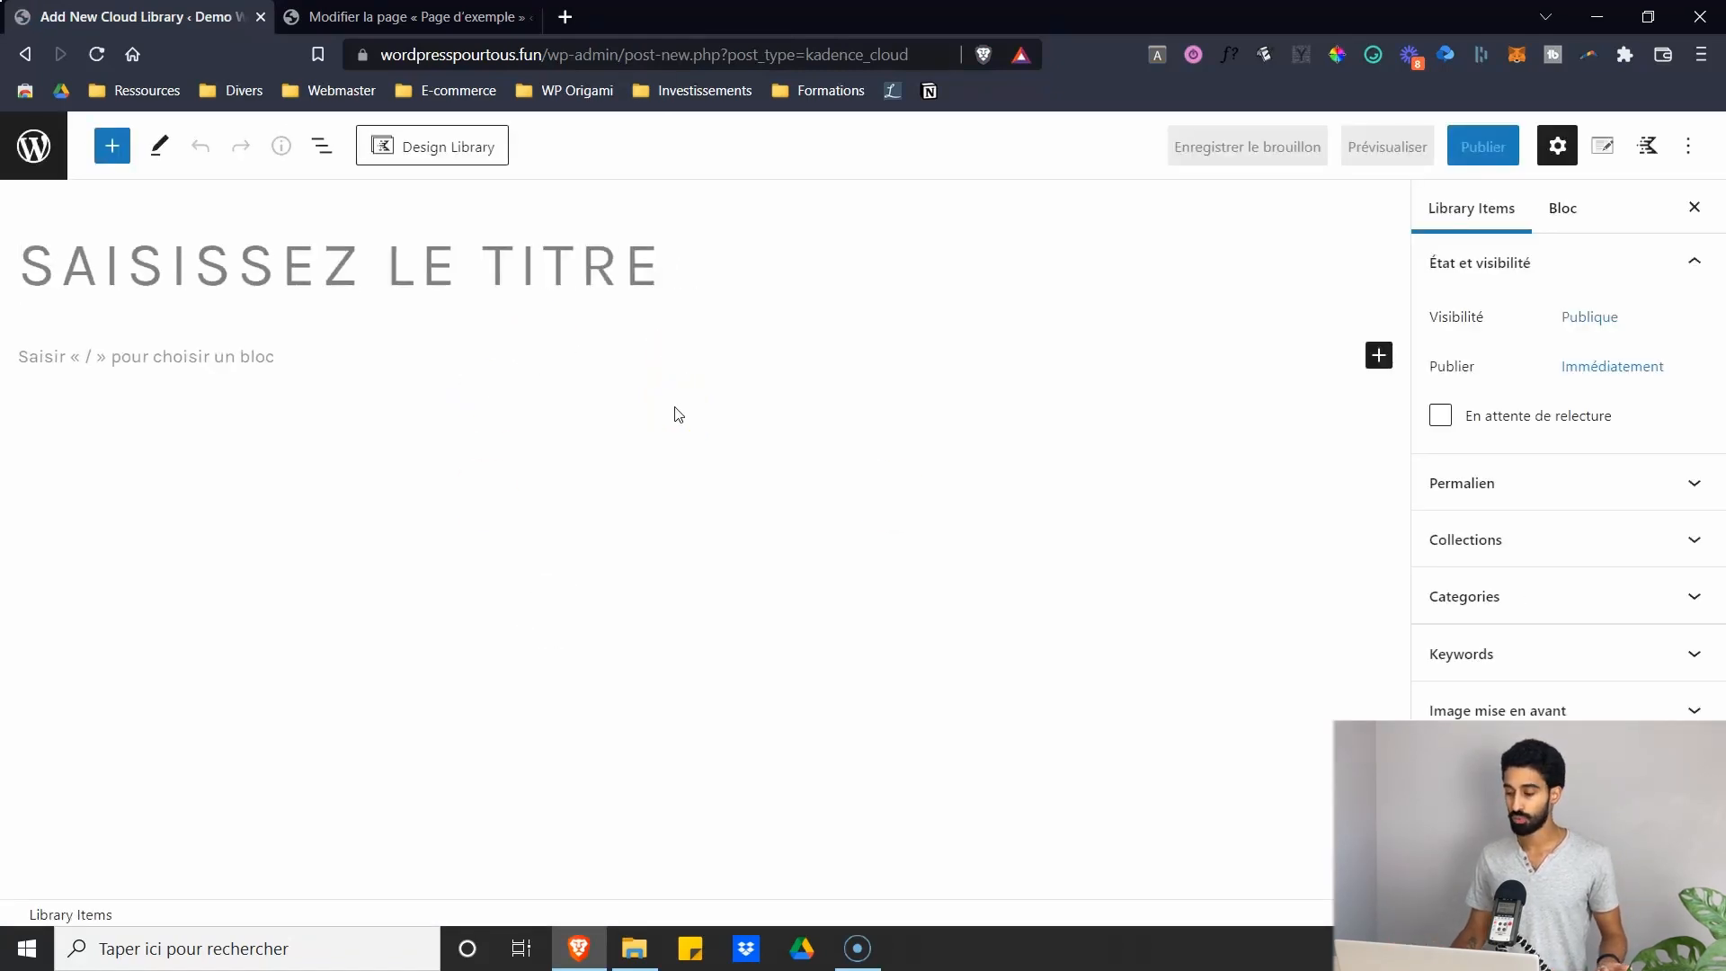
{"action": "left_click", "coordinate": [522, 360]}
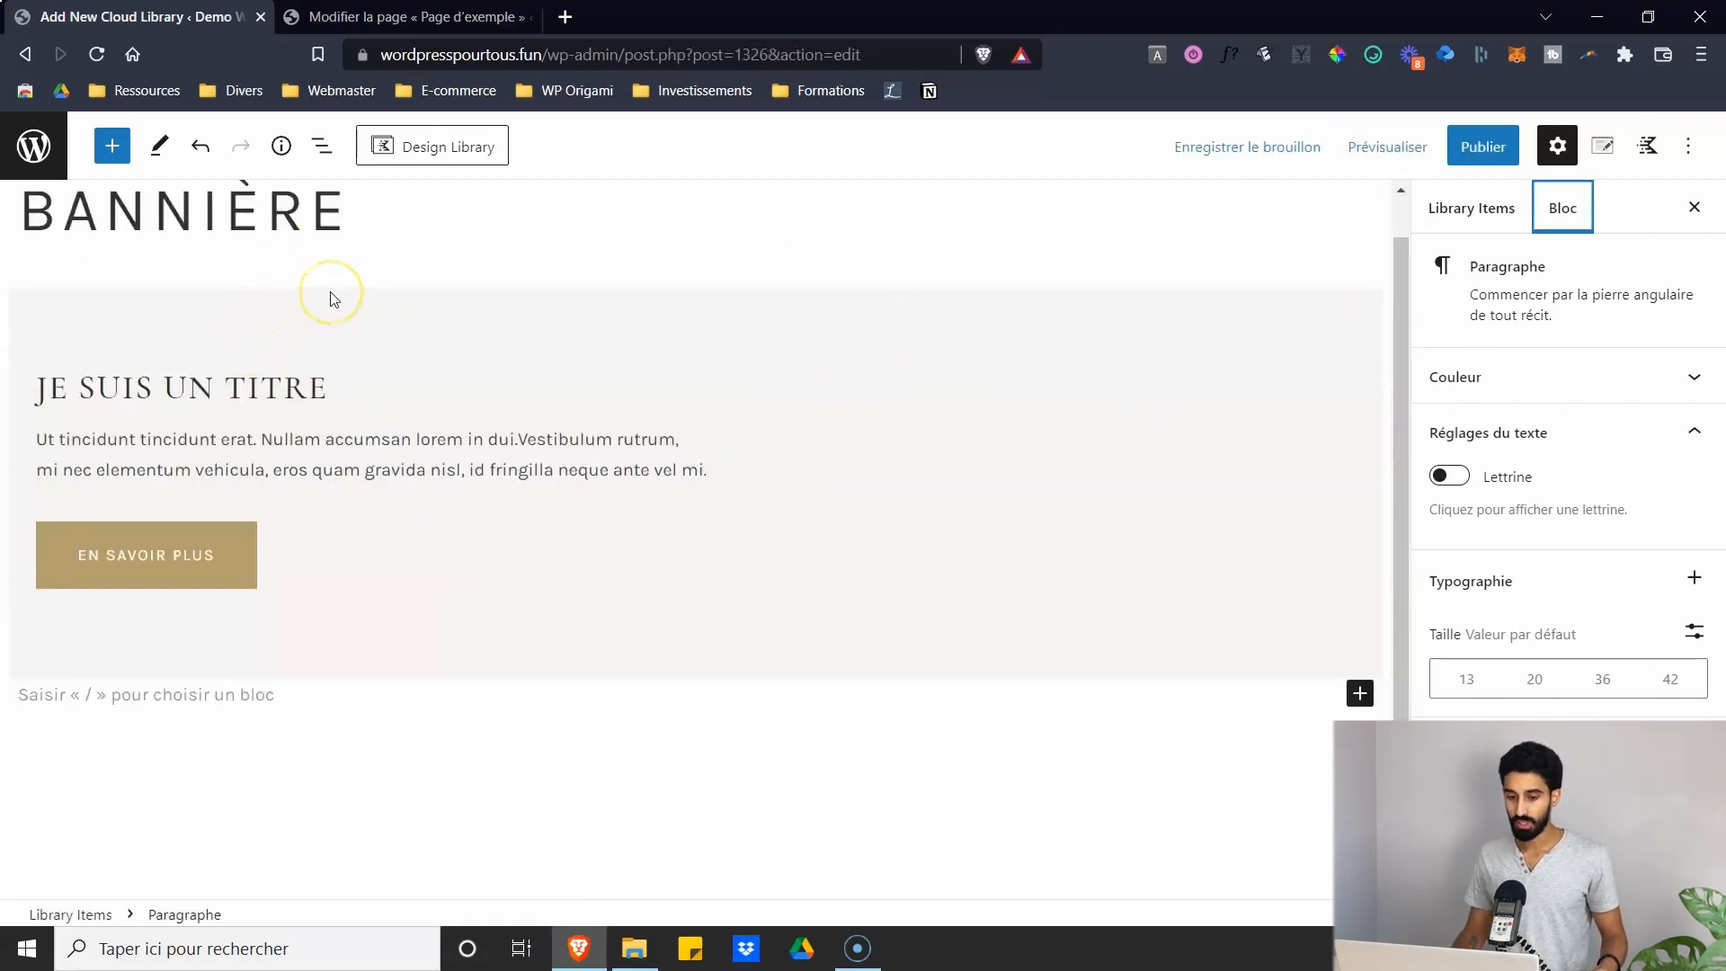
{"action": "scroll", "coordinate": [457, 540], "scroll_direction": "down", "scroll_amount": 2}
{"action": "scroll", "coordinate": [482, 635], "scroll_direction": "up", "scroll_amount": 3}
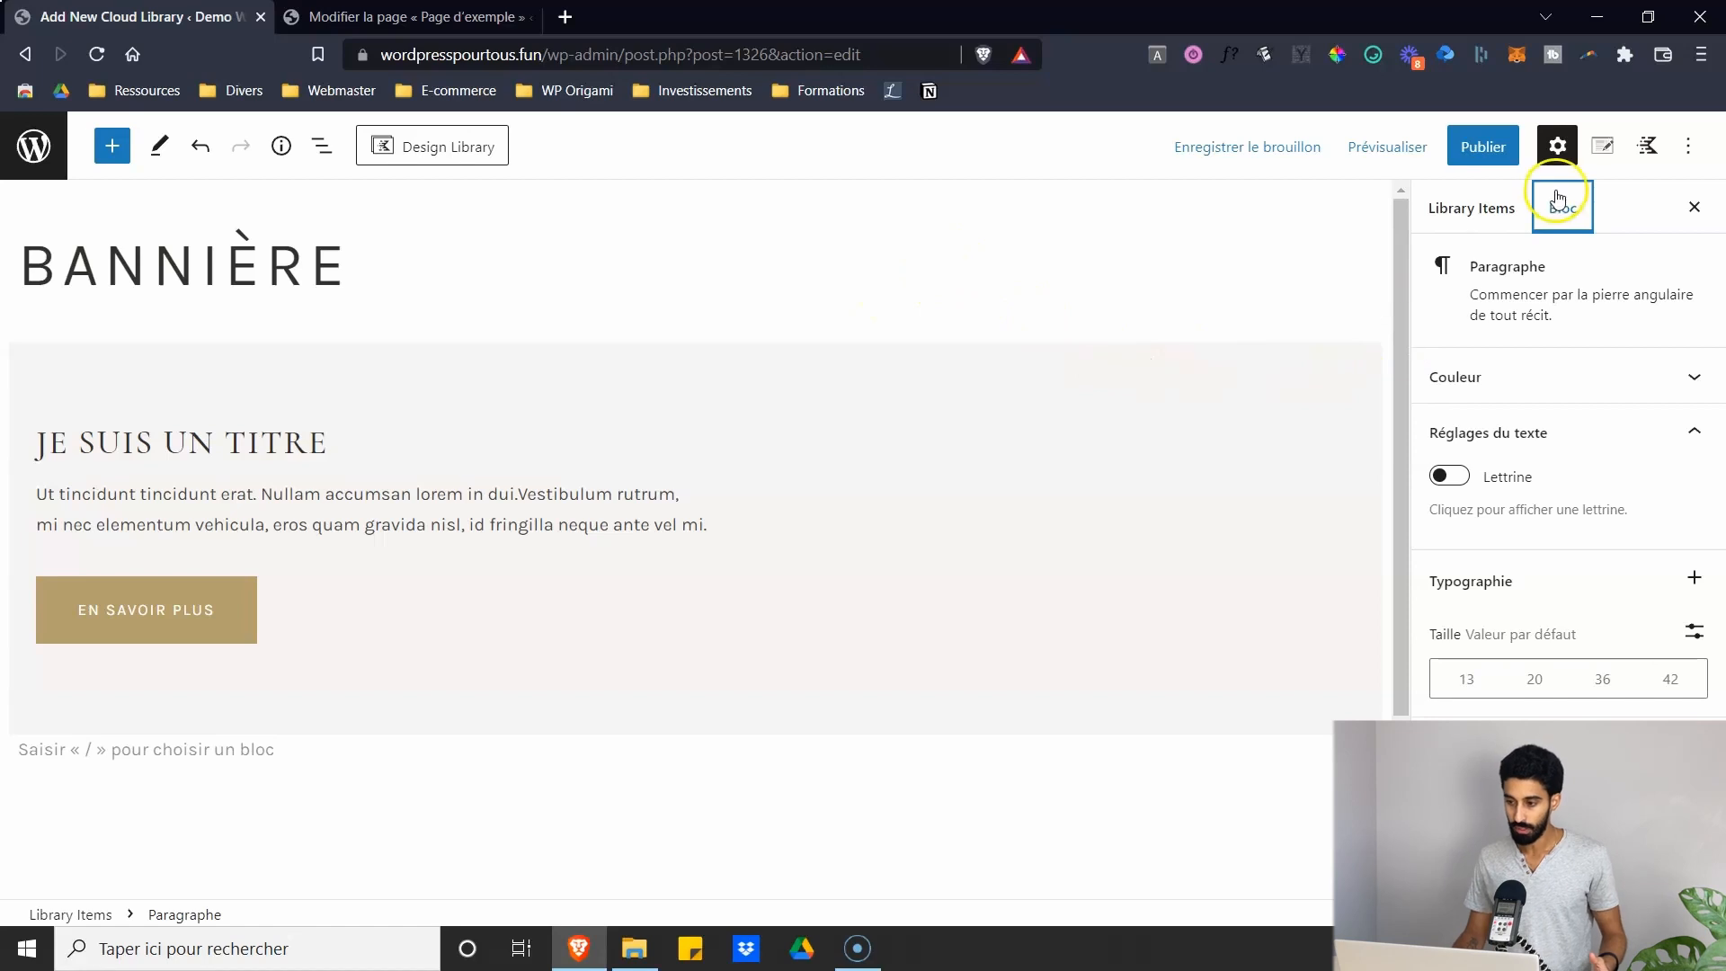
- Examine the Collections and Categories options in the Bannière item's library settings
{"action": "left_click", "coordinate": [1453, 219]}
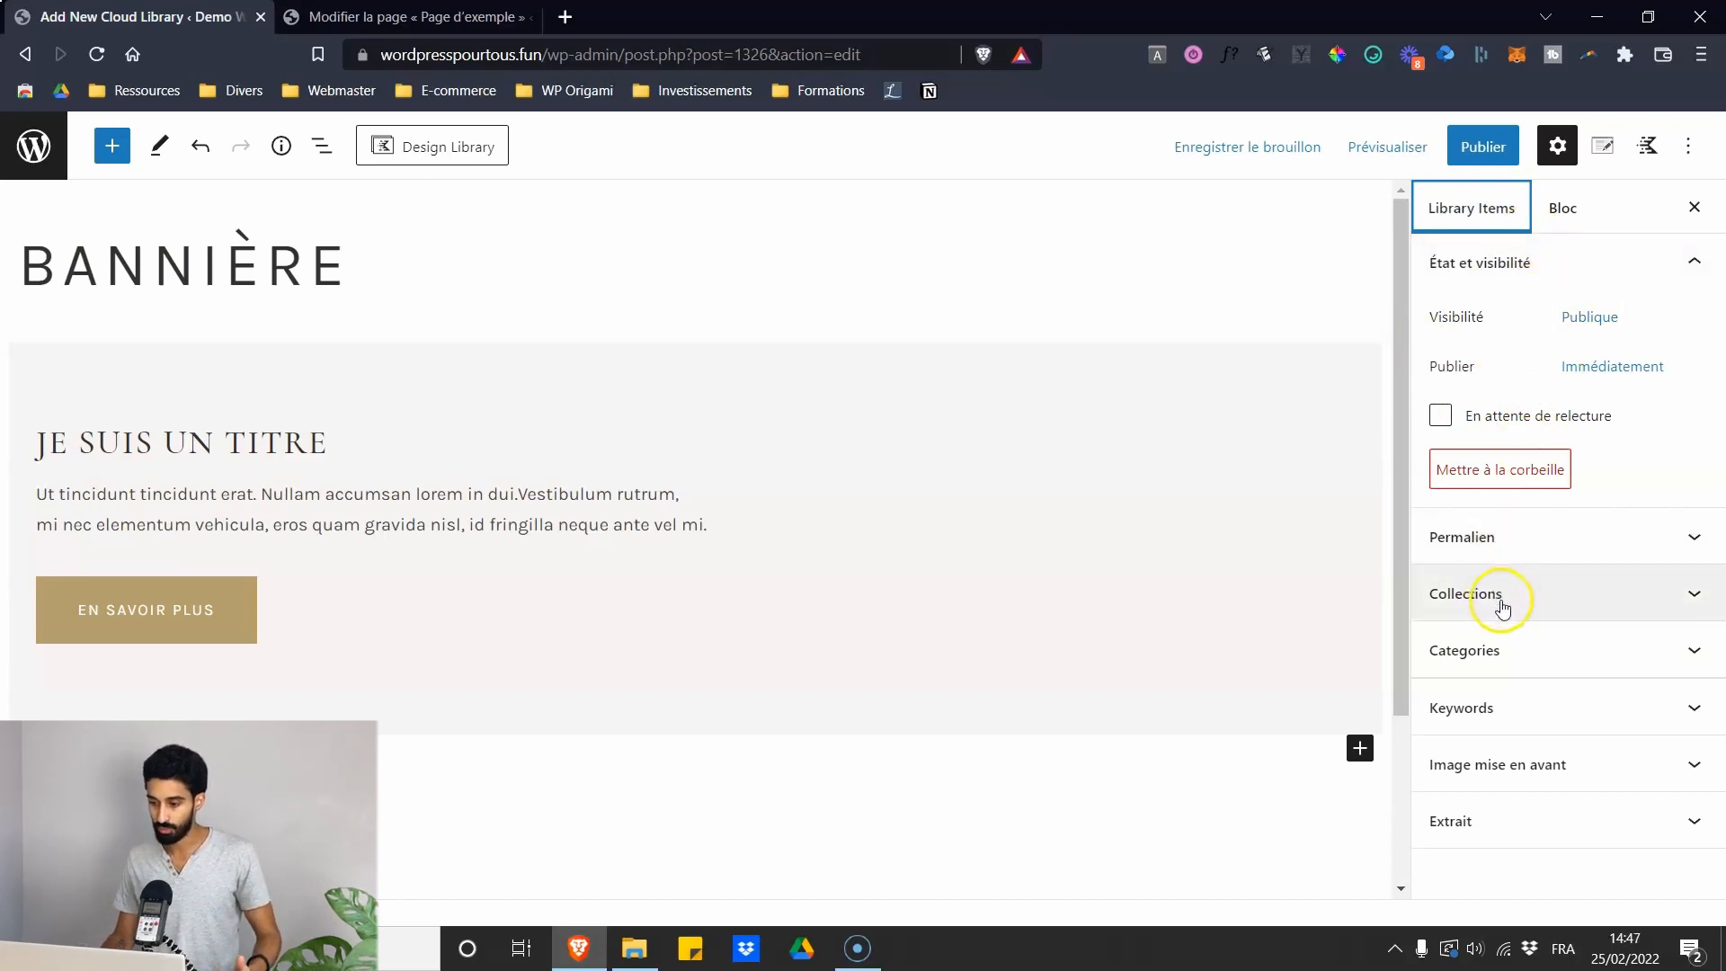
{"action": "left_click", "coordinate": [1556, 597]}
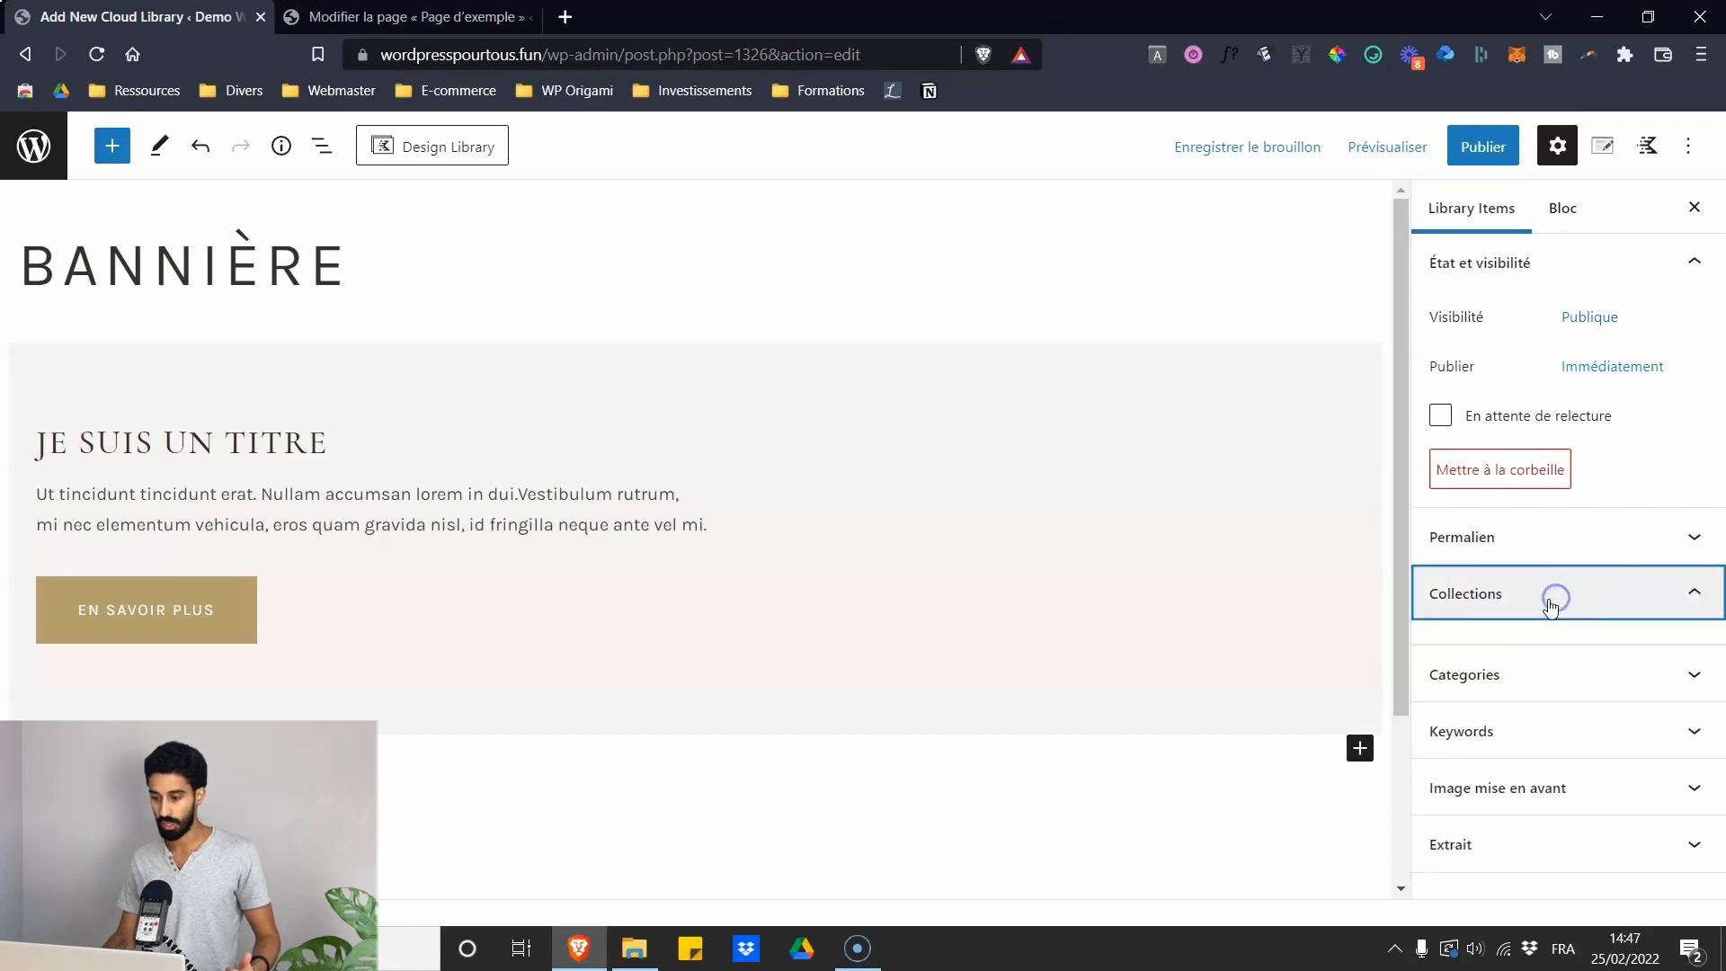
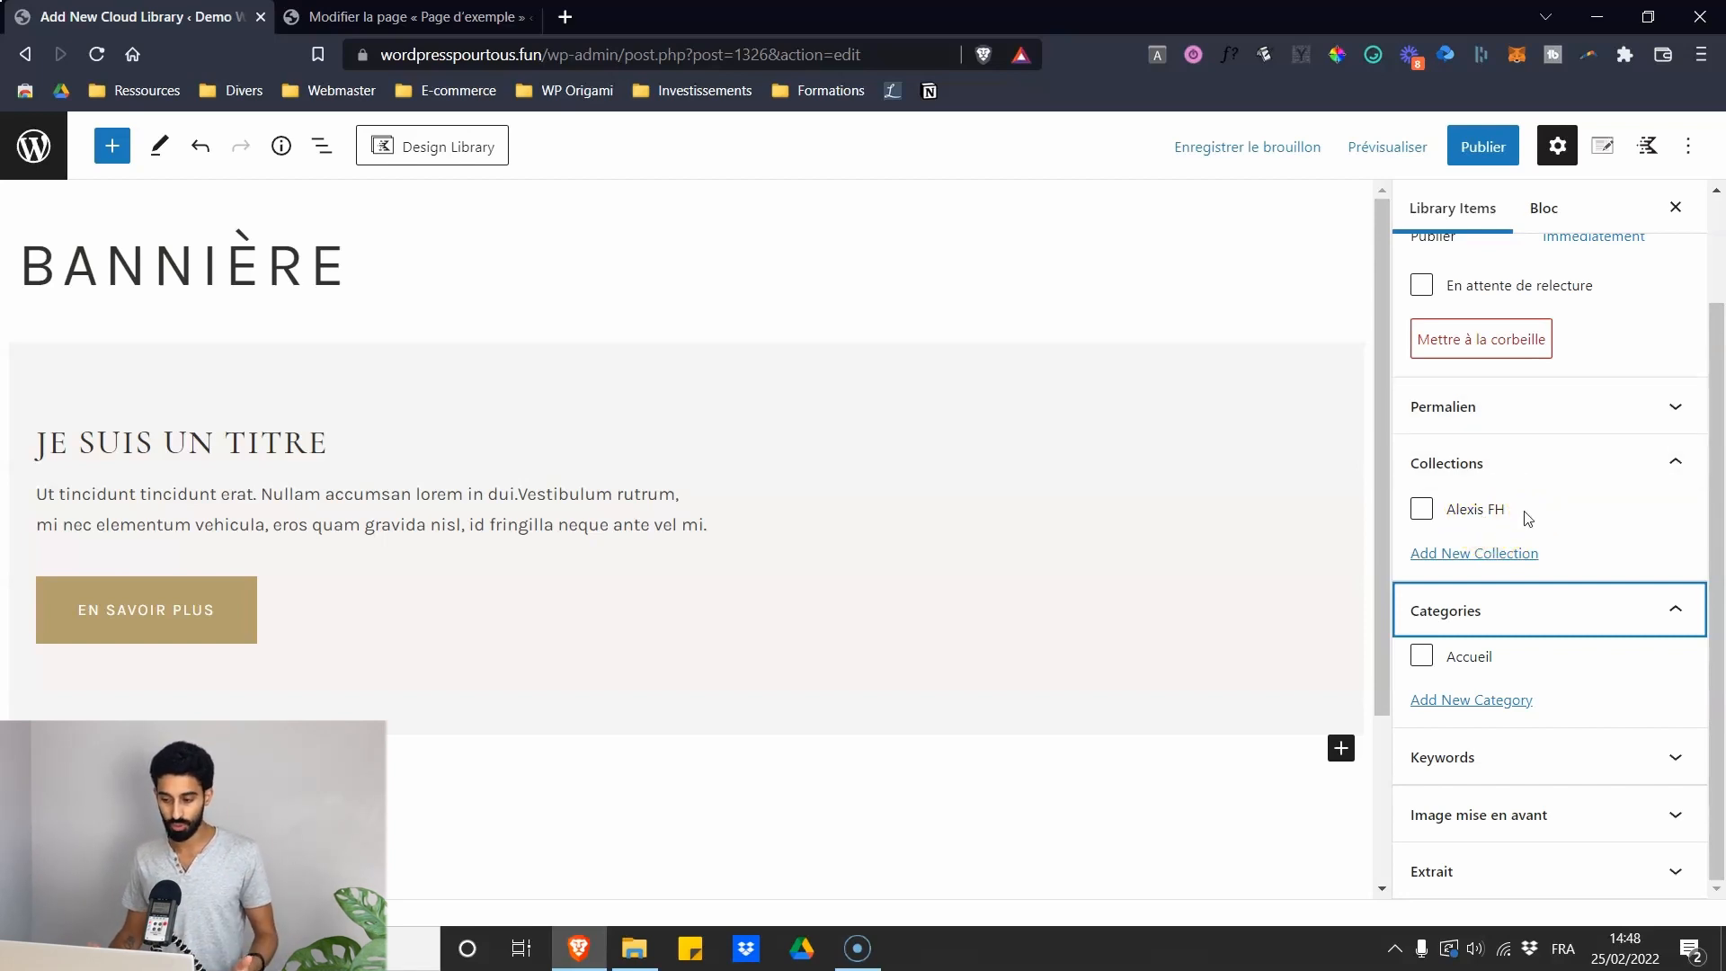
{"action": "left_click", "coordinate": [1519, 467]}
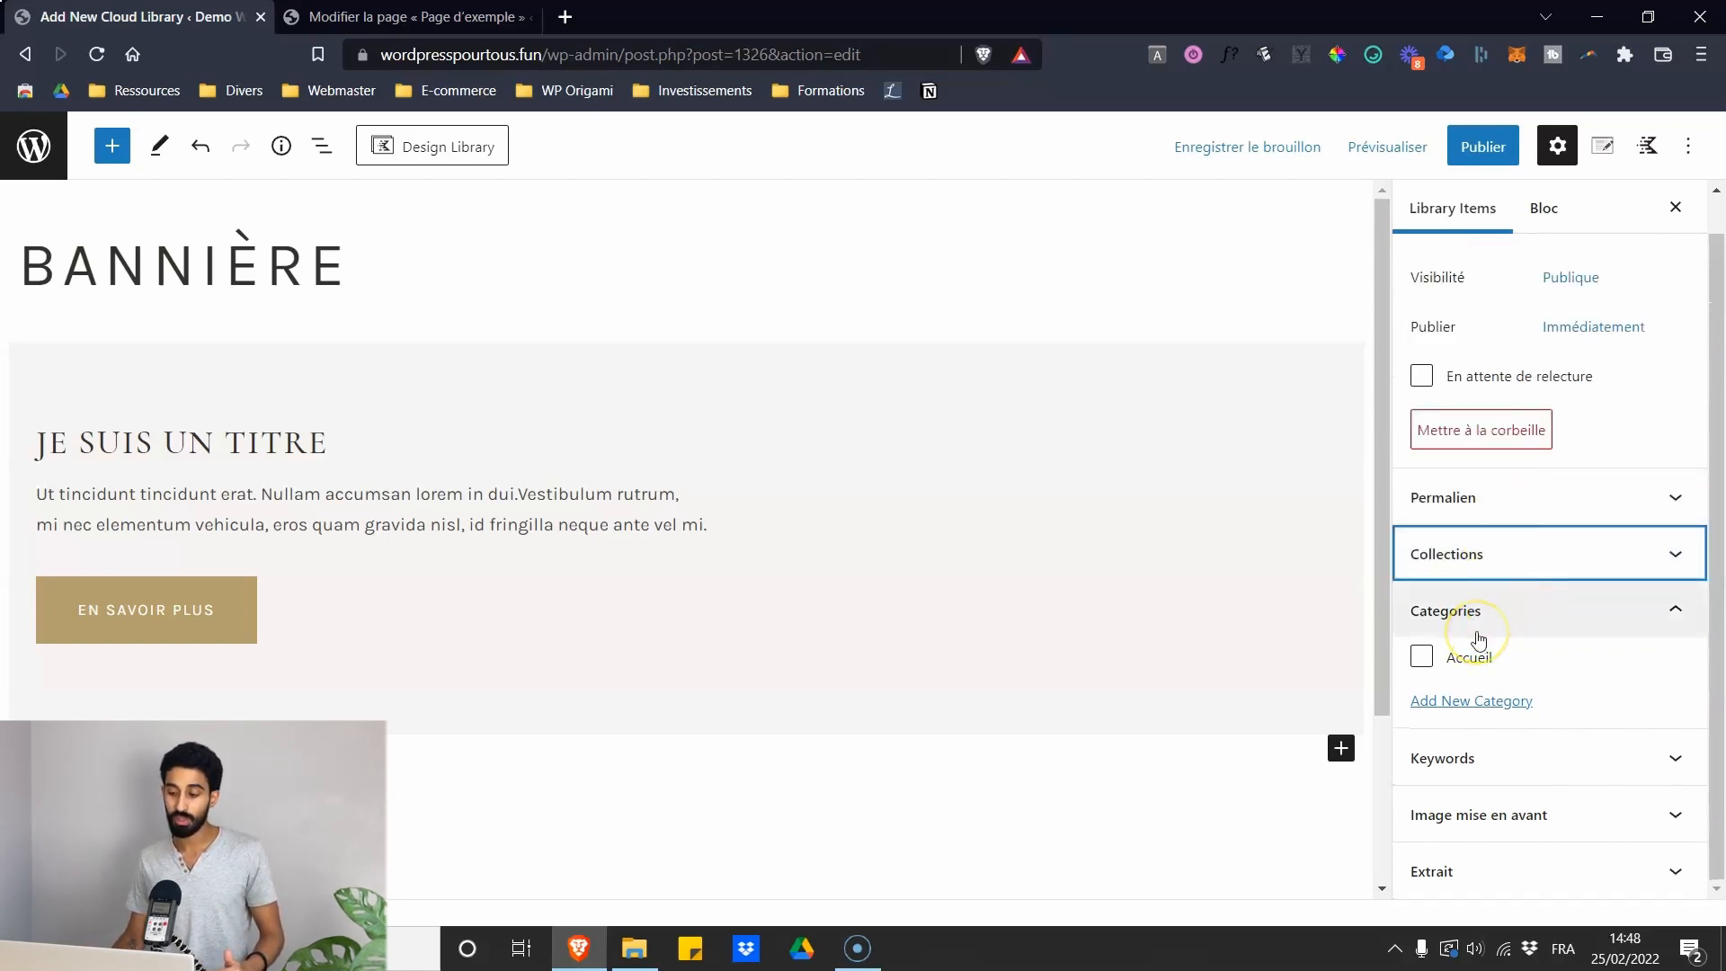
- Browse the Sections designs in the Page d'exemple editor's Design Library and expand its list of categories
{"action": "left_click", "coordinate": [445, 20]}
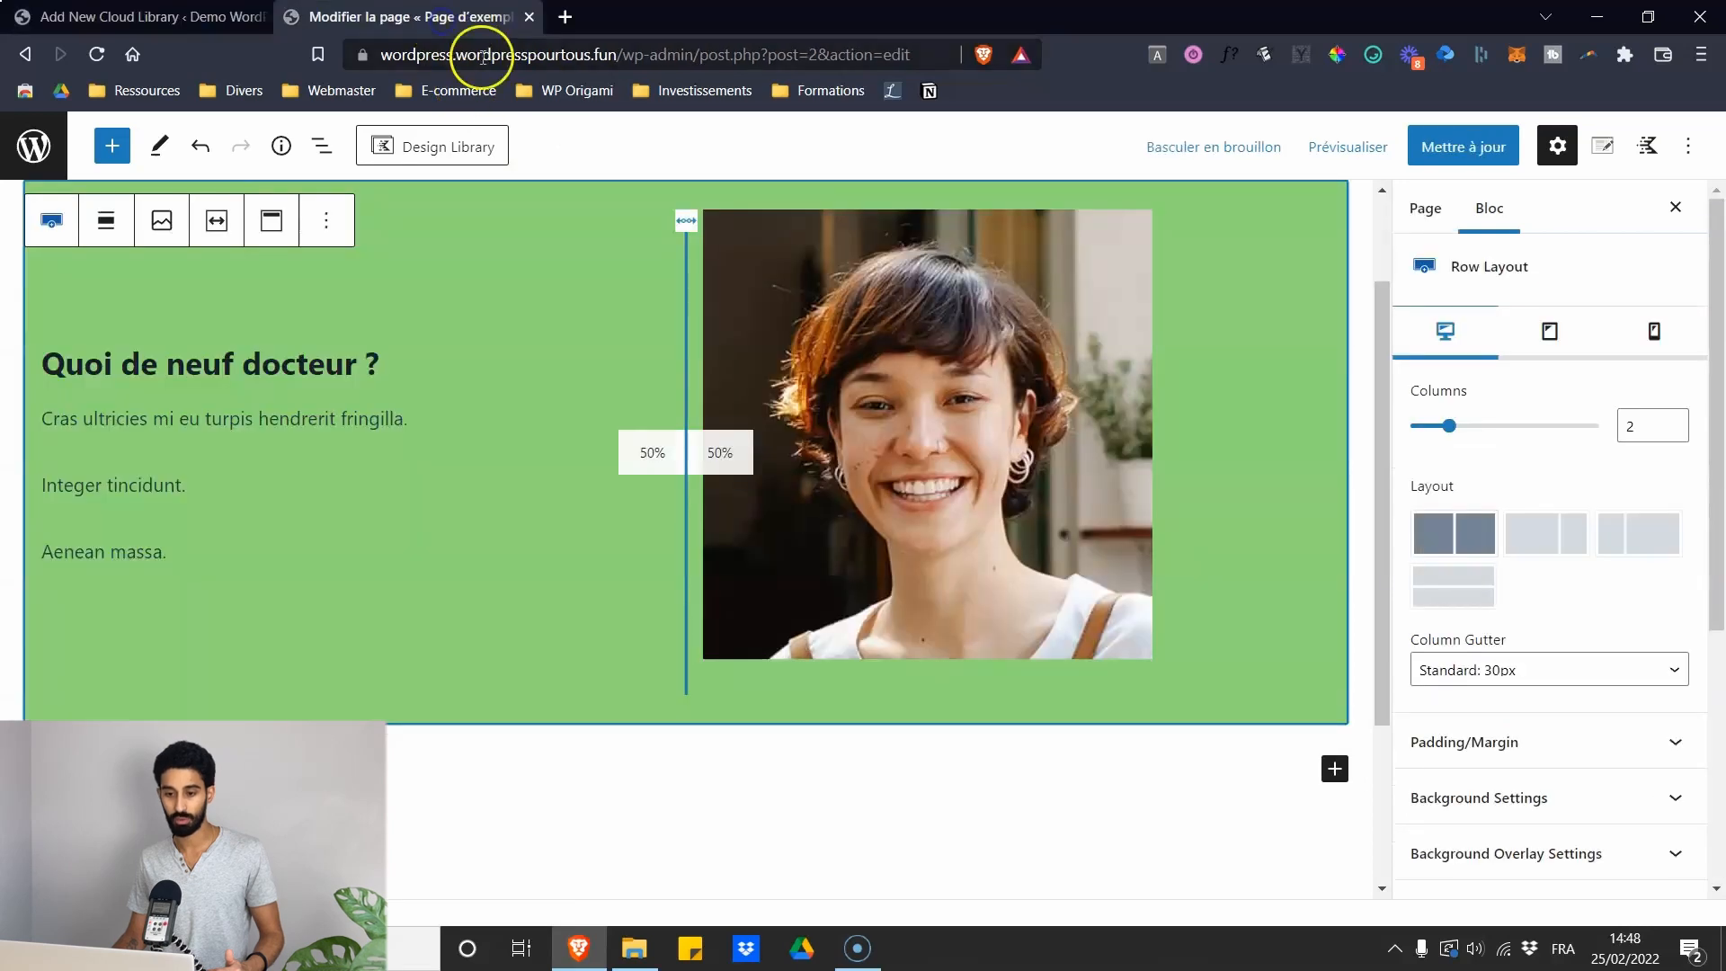
{"action": "left_click", "coordinate": [454, 153]}
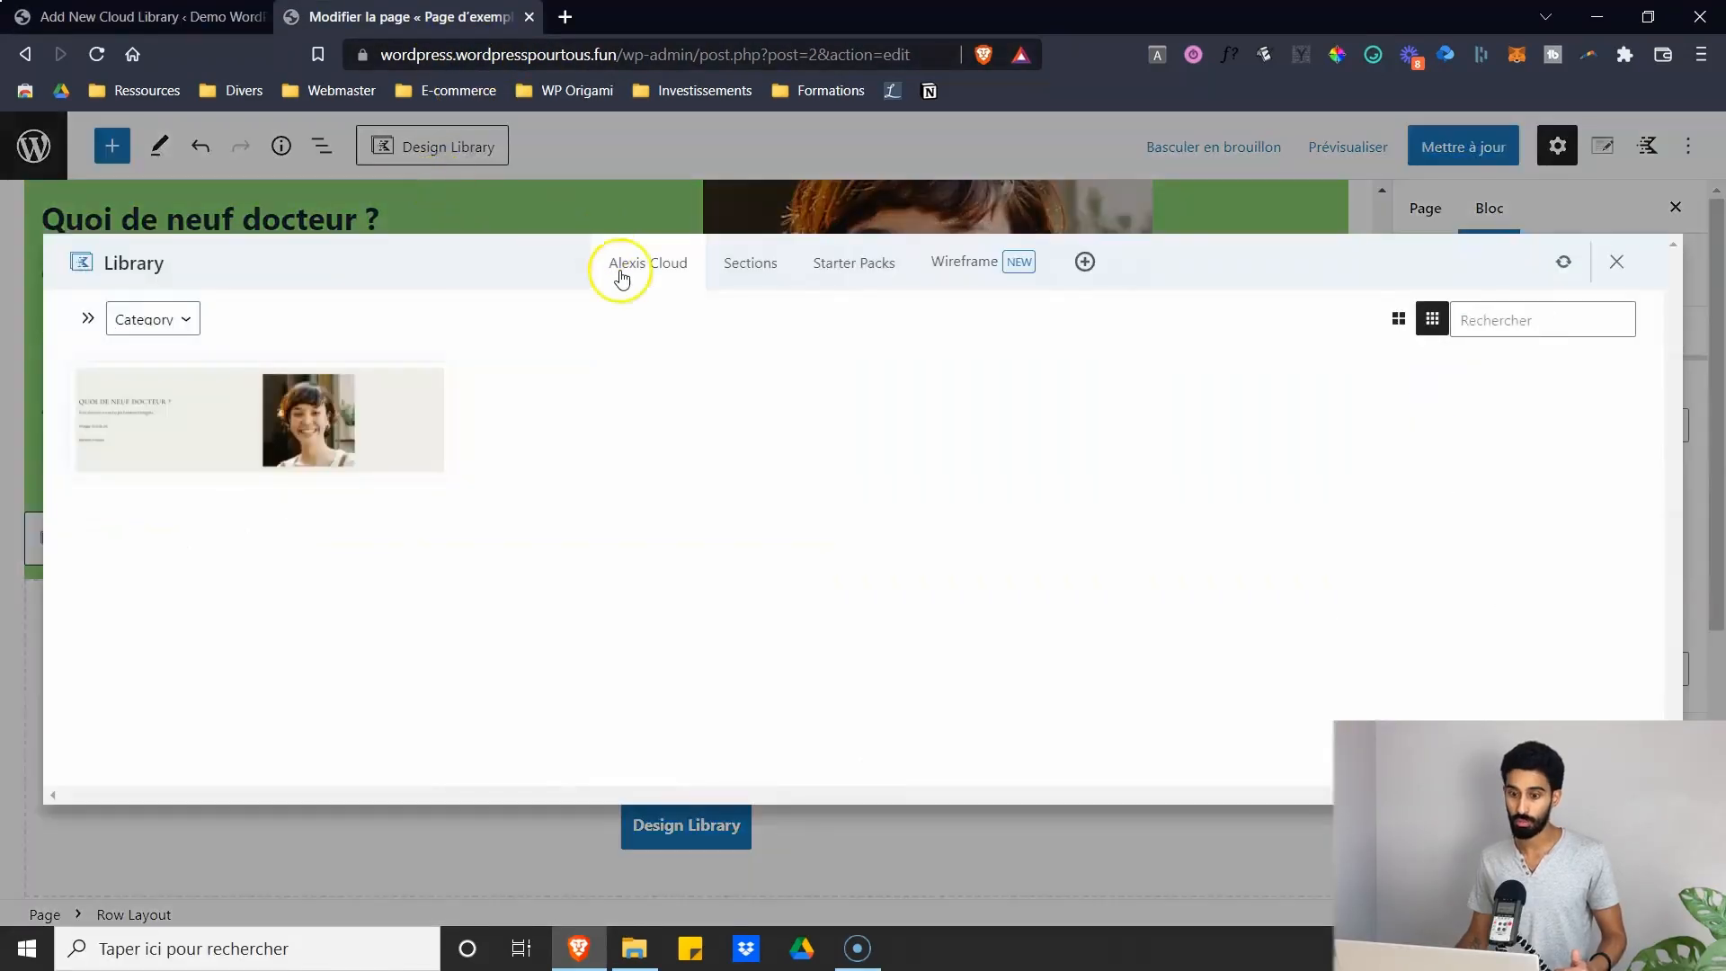
{"action": "left_click", "coordinate": [752, 274]}
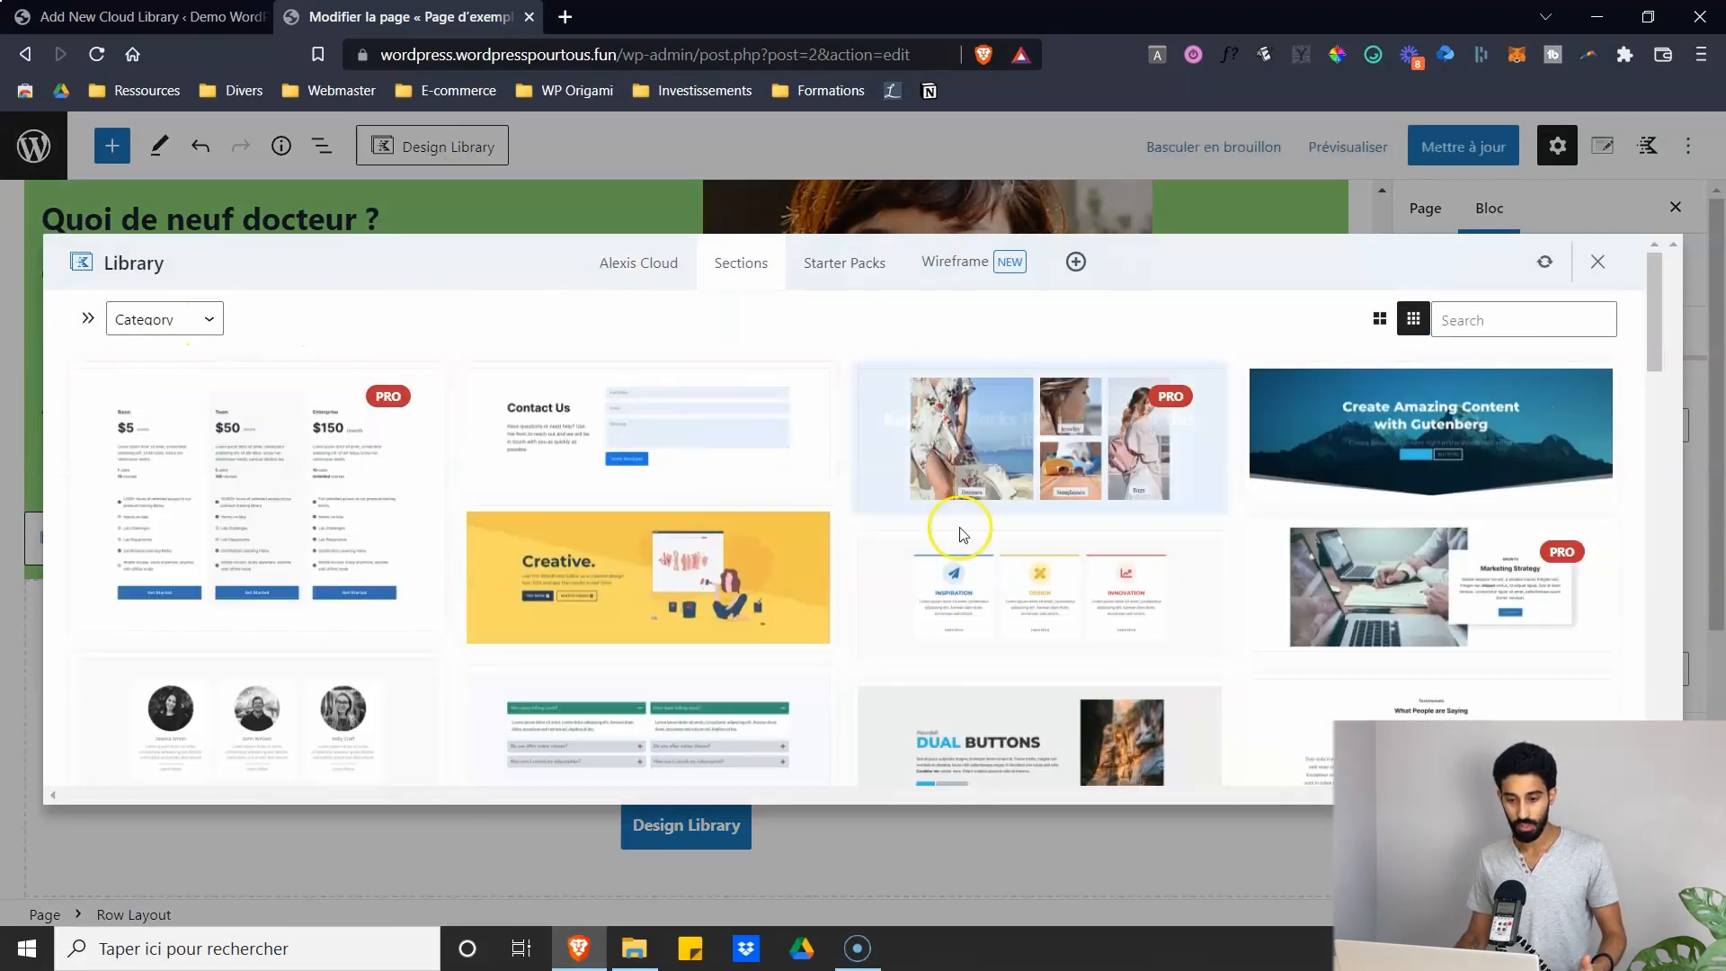
{"action": "scroll", "coordinate": [962, 534], "scroll_direction": "down", "scroll_amount": 5}
{"action": "scroll", "coordinate": [947, 559], "scroll_direction": "up", "scroll_amount": 5}
{"action": "left_click", "coordinate": [184, 324]}
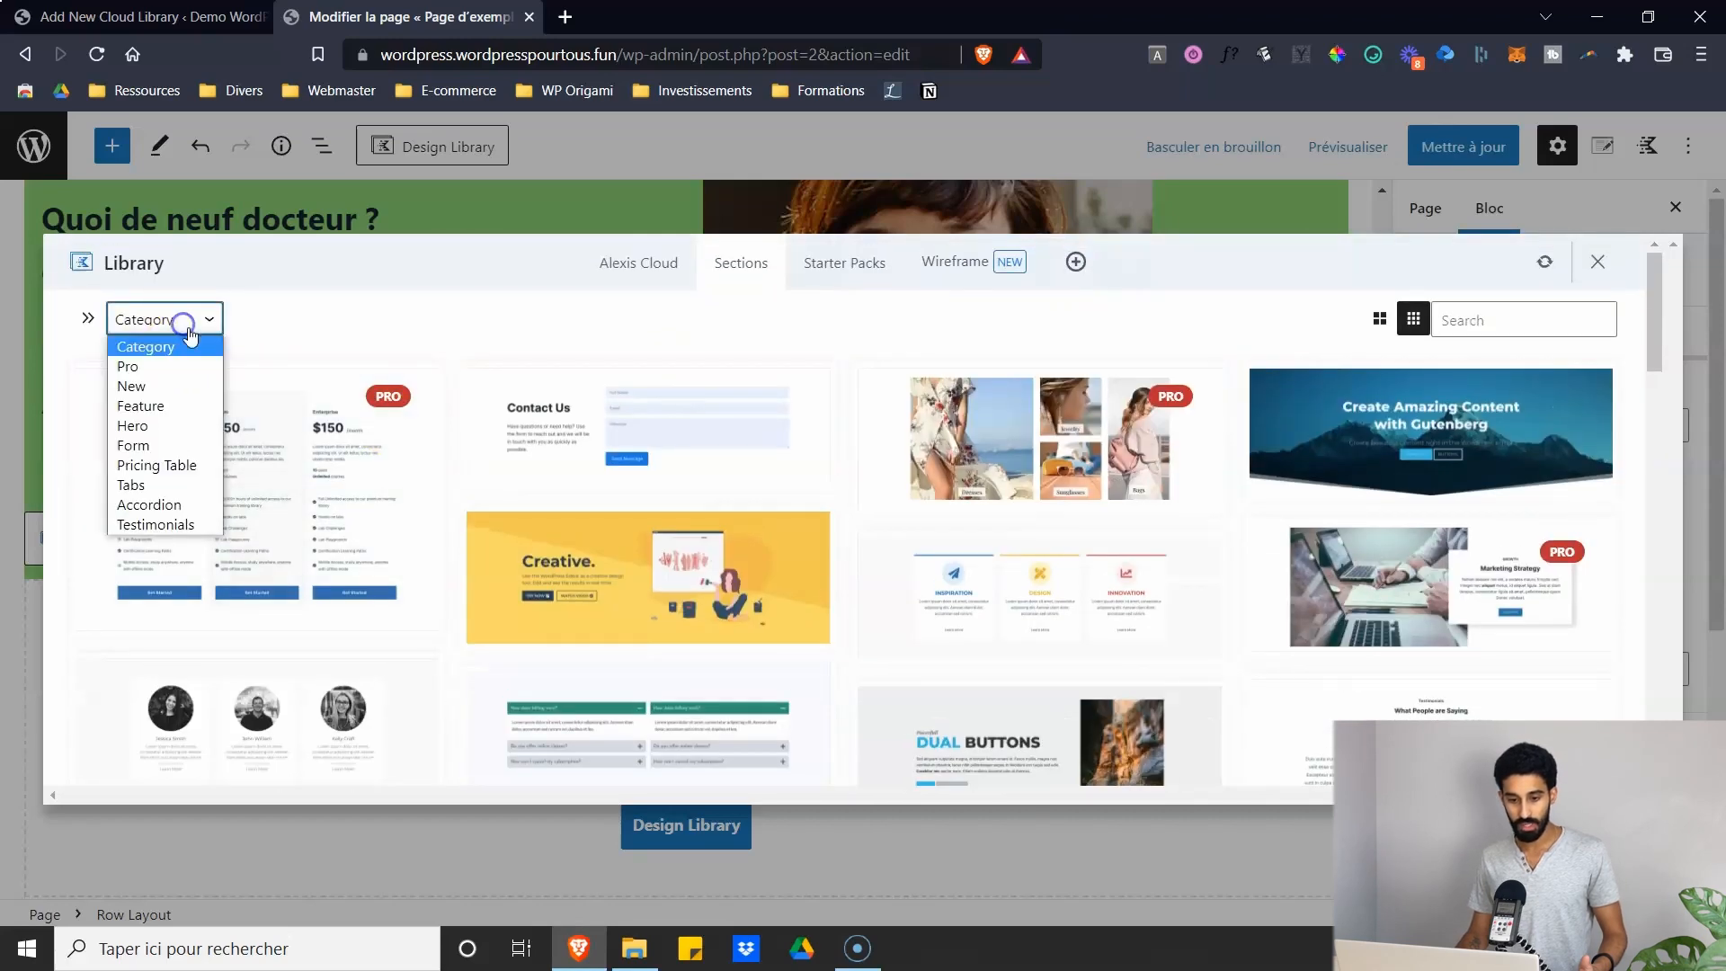
{"action": "left_click", "coordinate": [87, 318]}
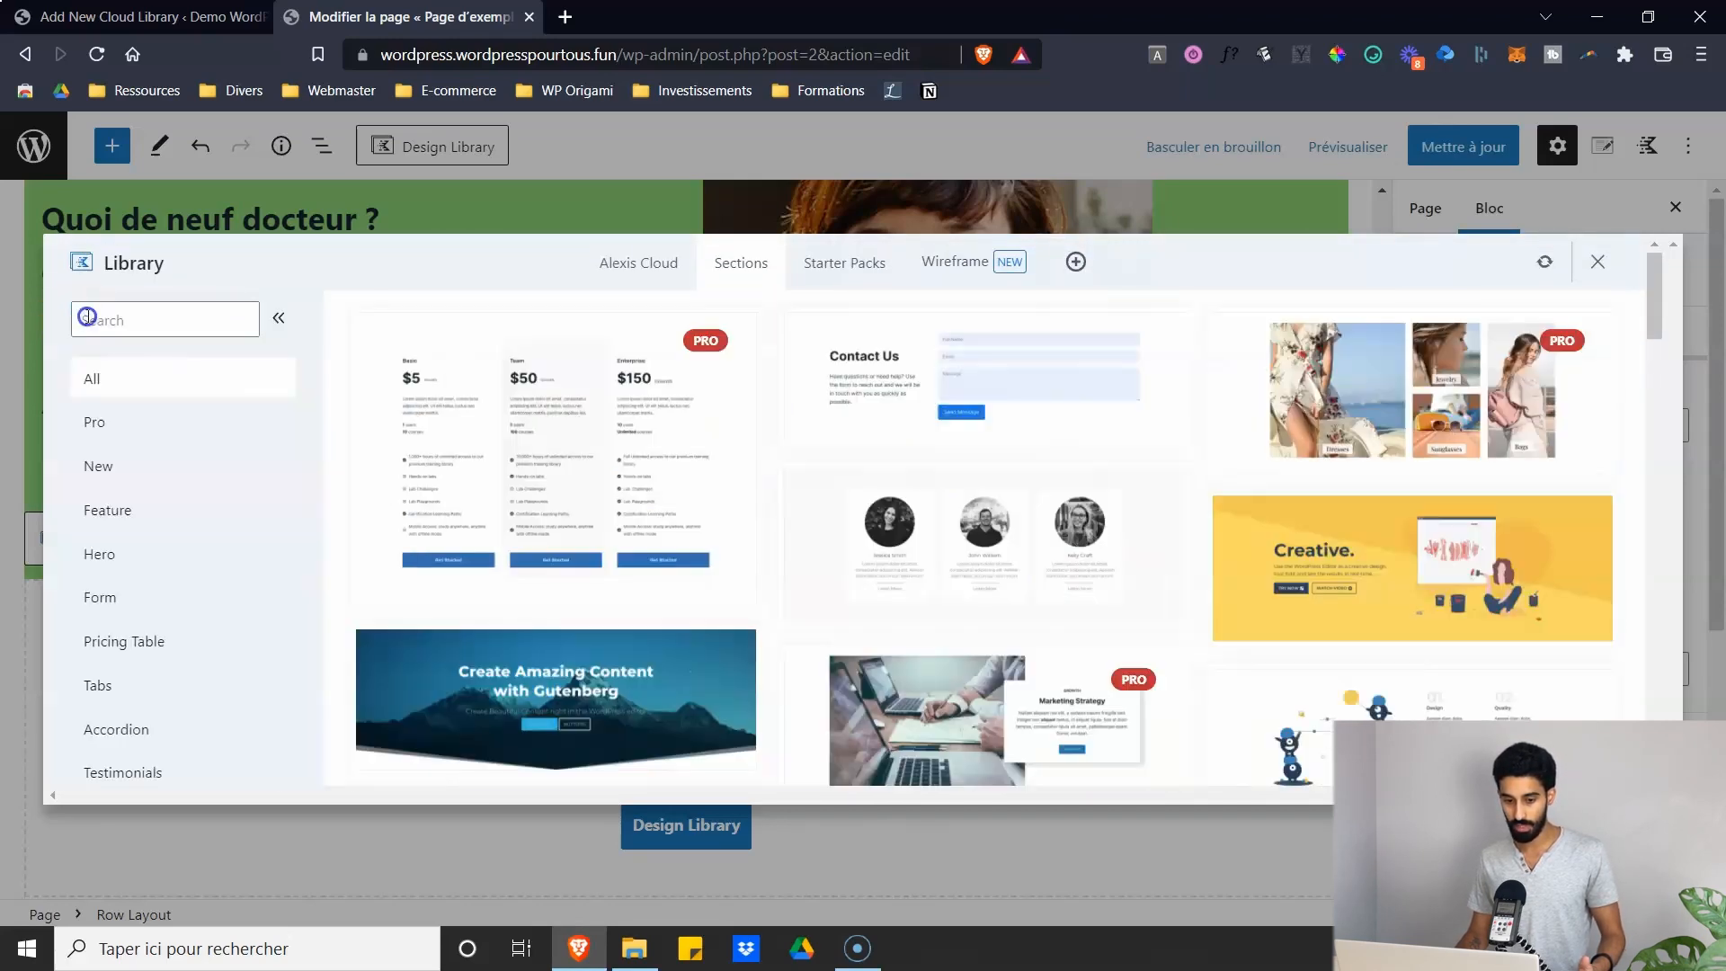
{"action": "scroll", "coordinate": [99, 530], "scroll_direction": "down", "scroll_amount": 4}
{"action": "scroll", "coordinate": [156, 472], "scroll_direction": "up", "scroll_amount": 4}
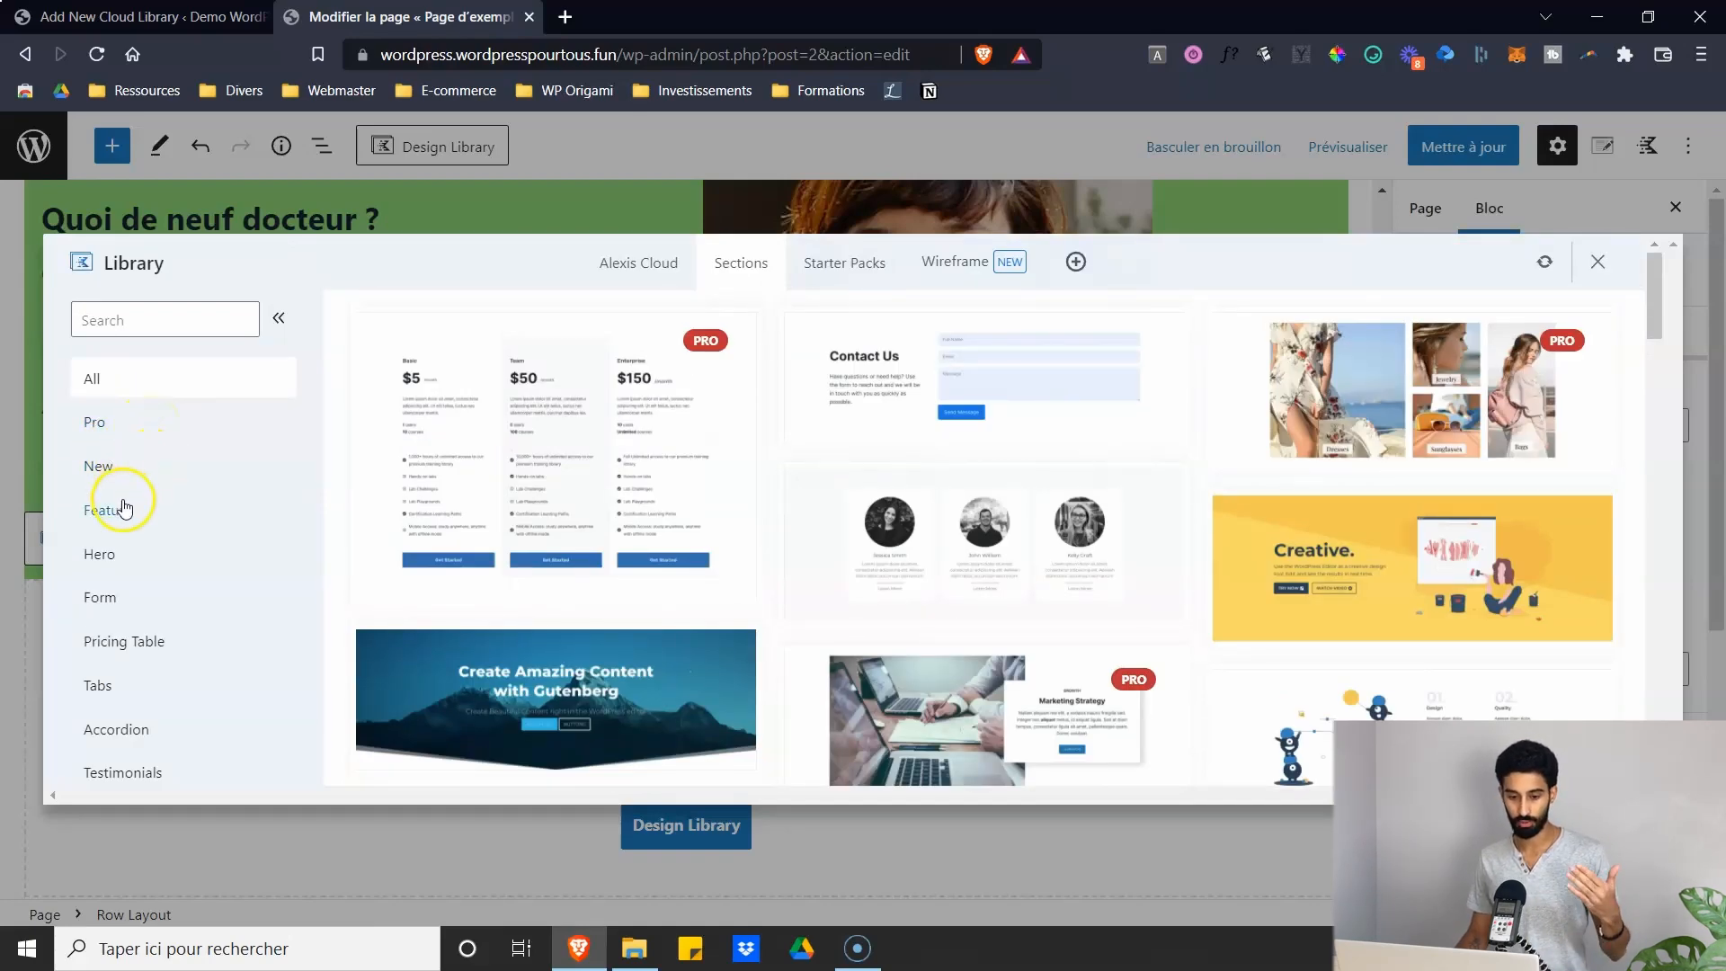
- View the section designs in the New, Feature, Hero and Form categories, and close the Design Library
{"action": "left_click", "coordinate": [115, 467]}
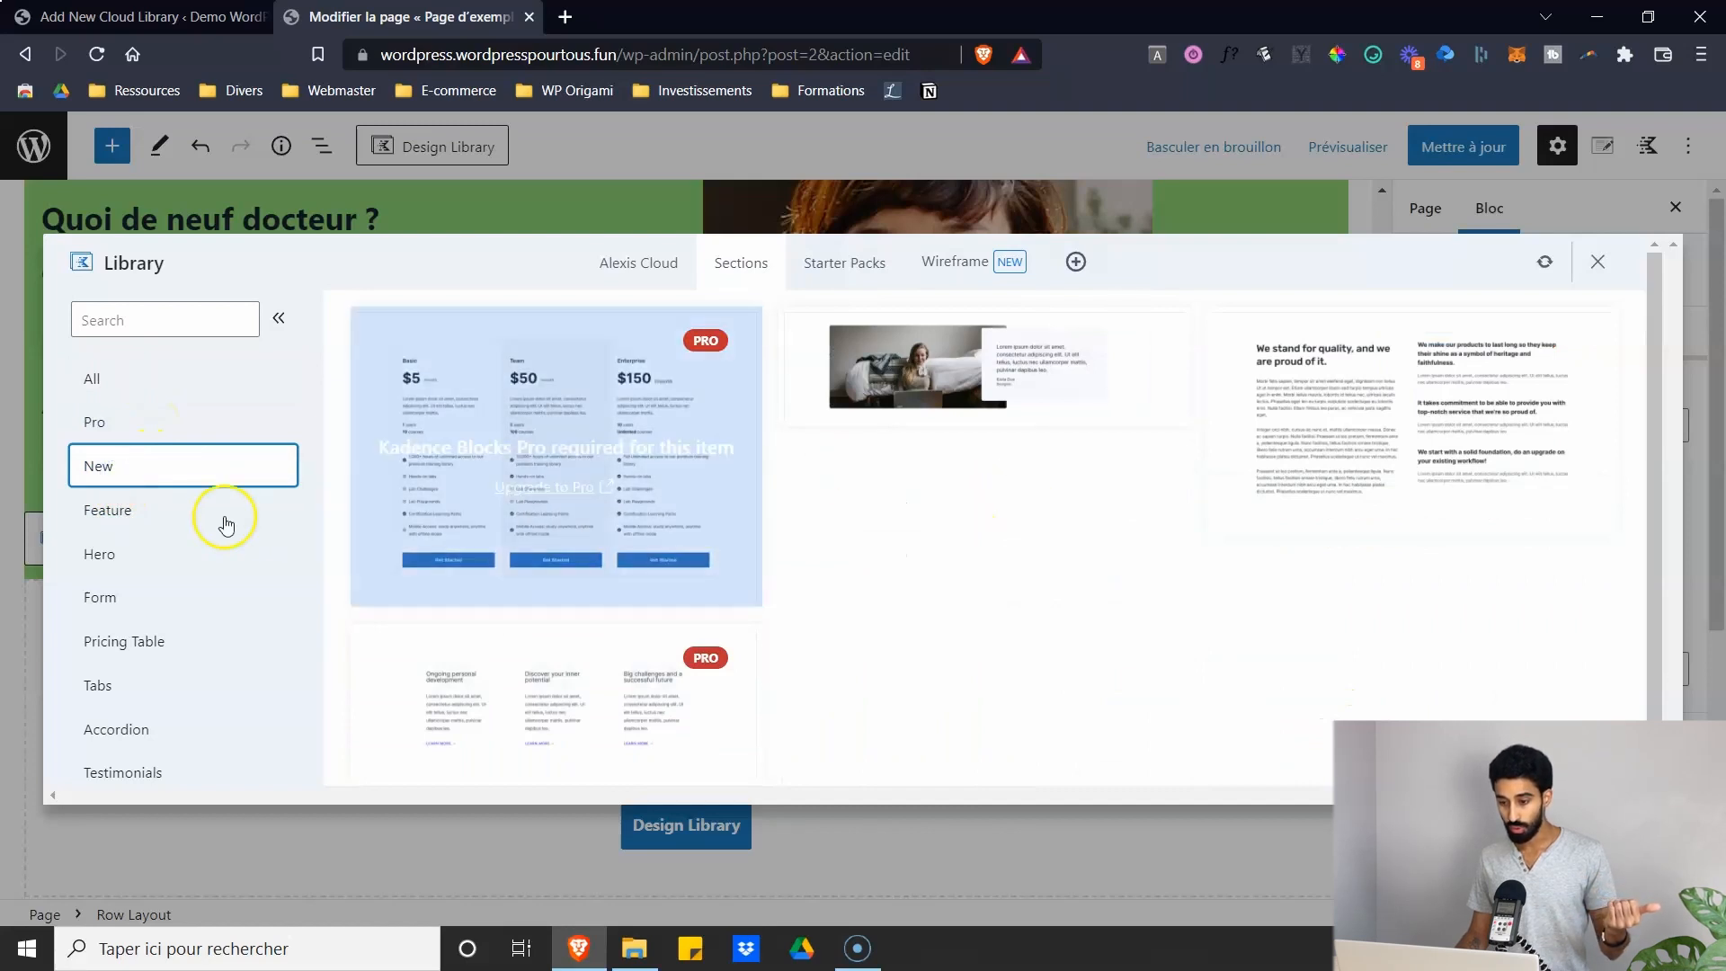
{"action": "left_click", "coordinate": [193, 510]}
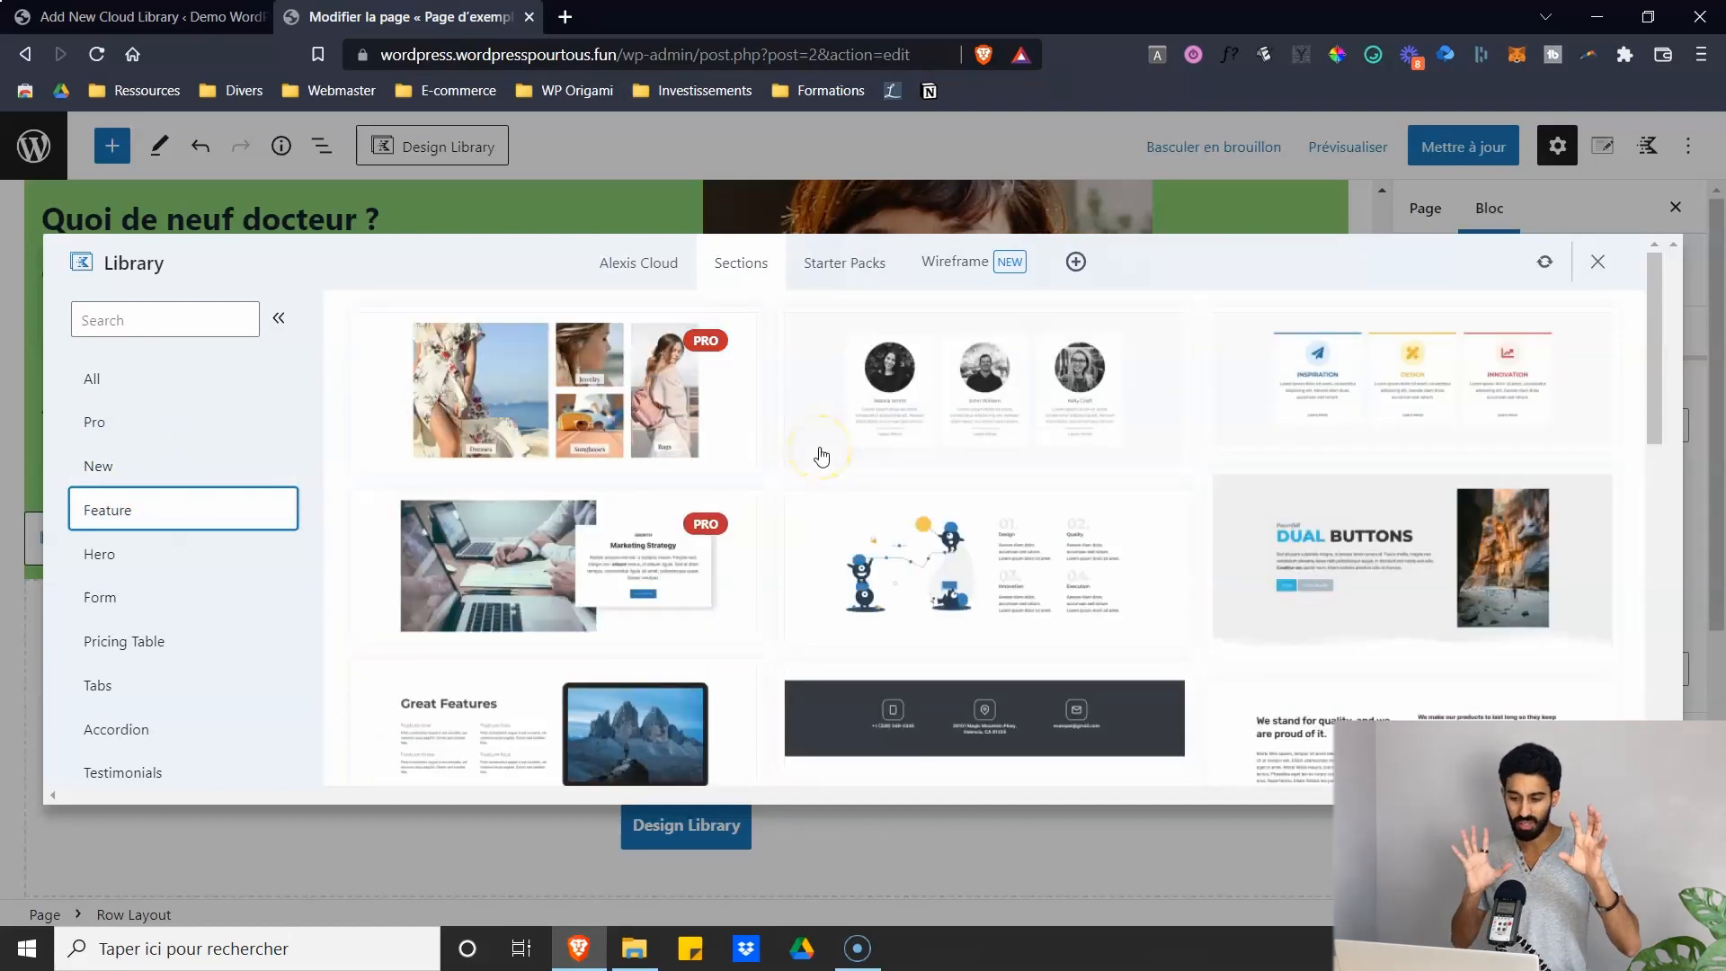
{"action": "left_click", "coordinate": [126, 563]}
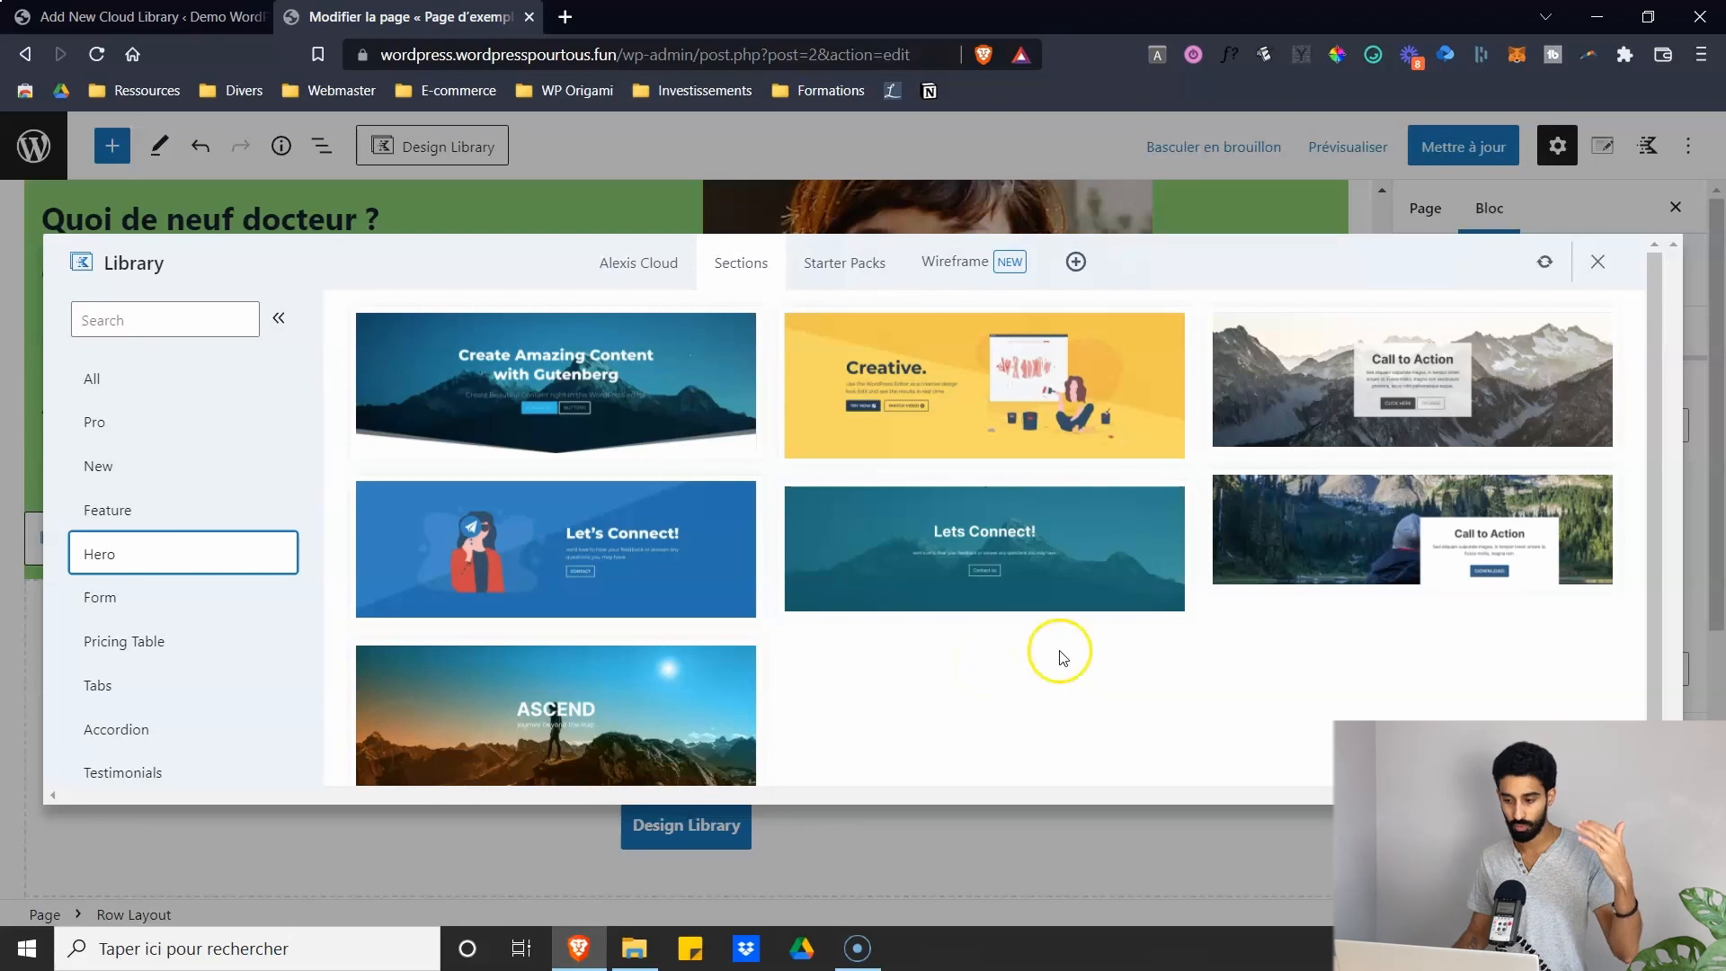
{"action": "scroll", "coordinate": [258, 531], "scroll_direction": "down", "scroll_amount": 1}
{"action": "left_click", "coordinate": [184, 557]}
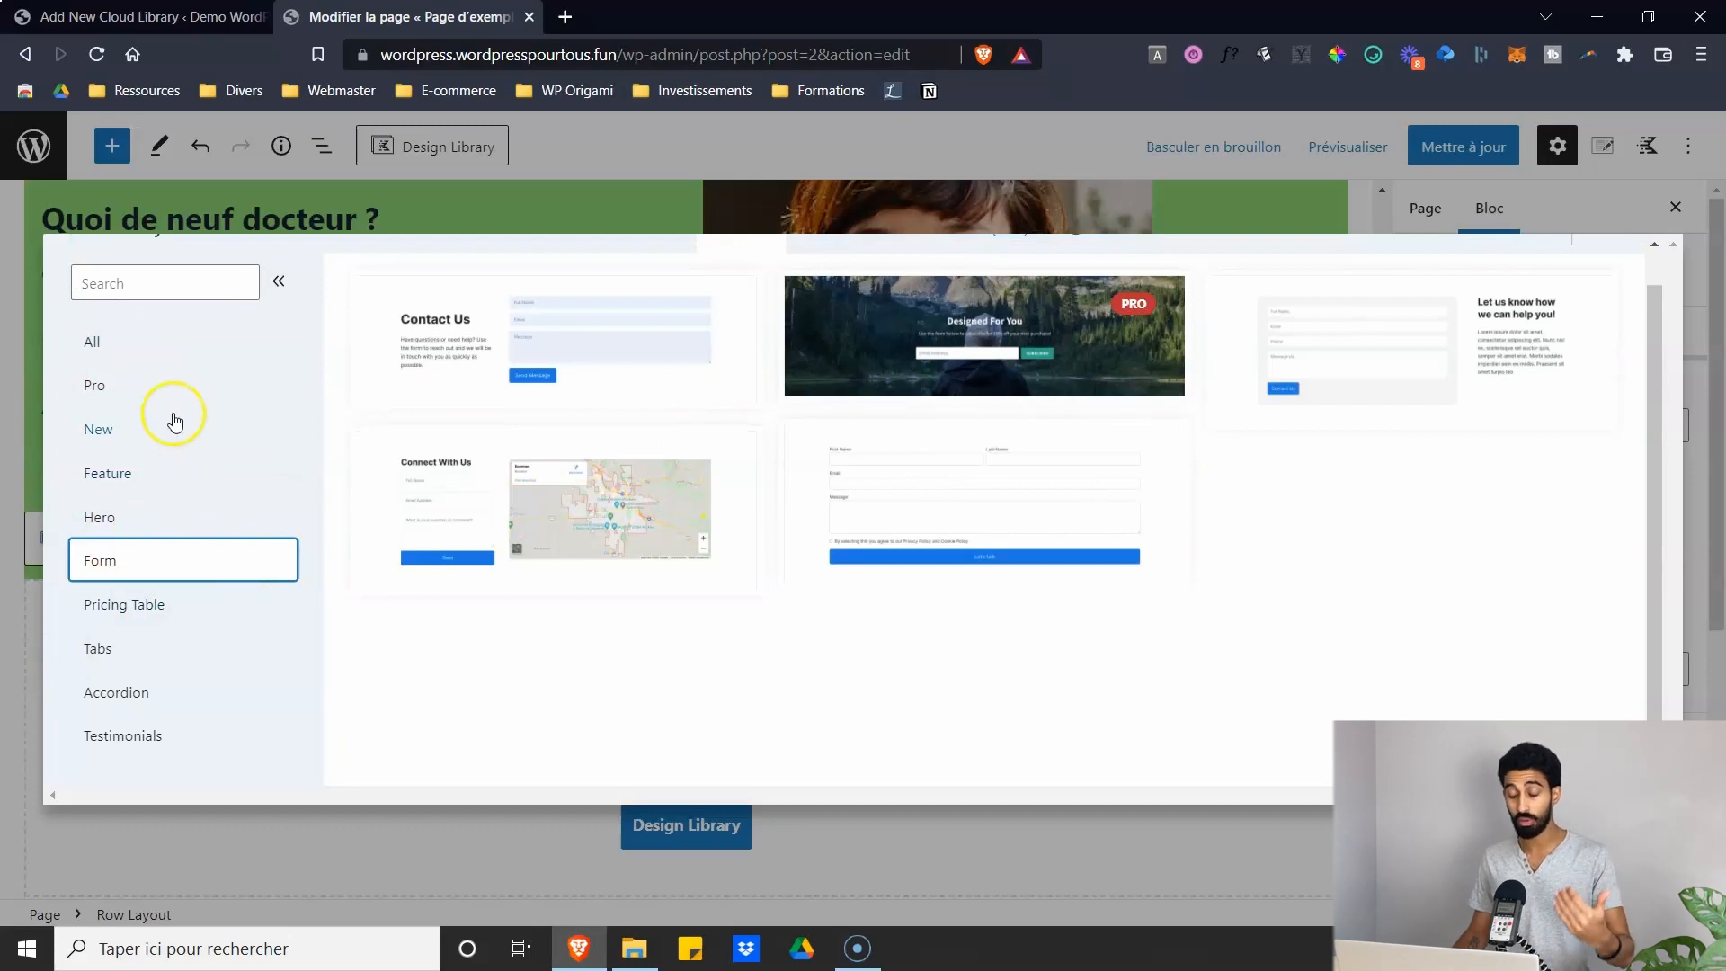
{"action": "scroll", "coordinate": [1384, 288], "scroll_direction": "up", "scroll_amount": 1}
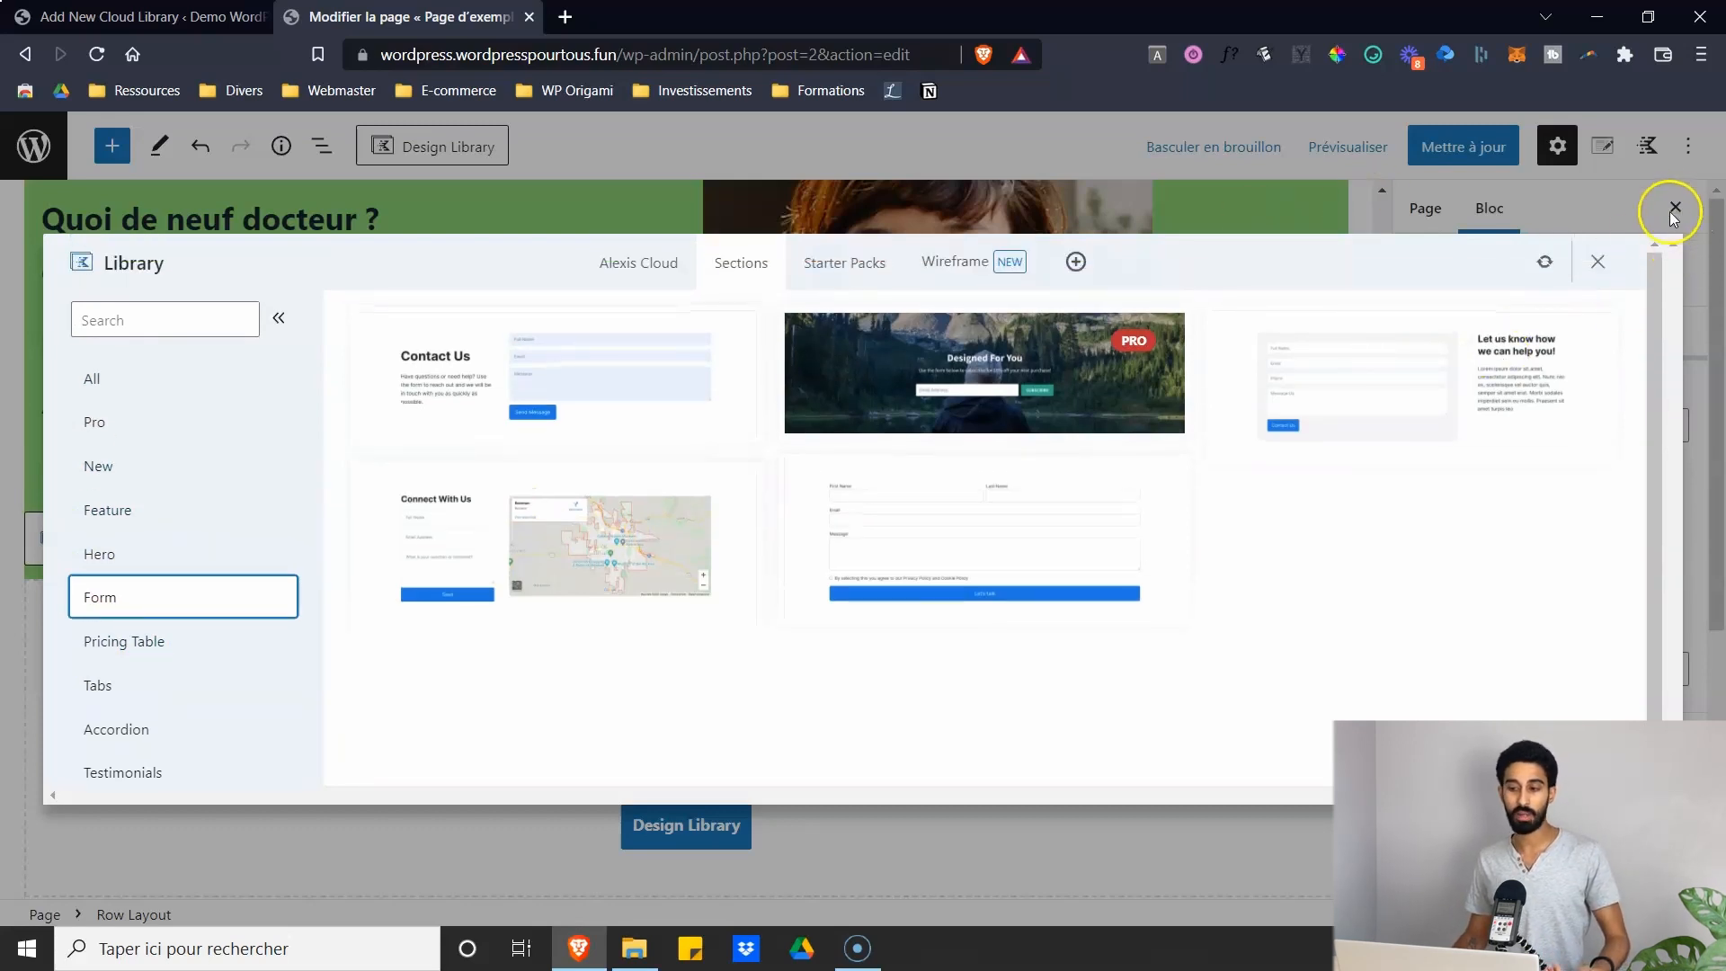
{"action": "left_click", "coordinate": [1599, 267]}
- Return to the Bannière item, create a Cloud Library category named "Boulangerie" and assign the item to it
{"action": "left_click", "coordinate": [143, 16]}
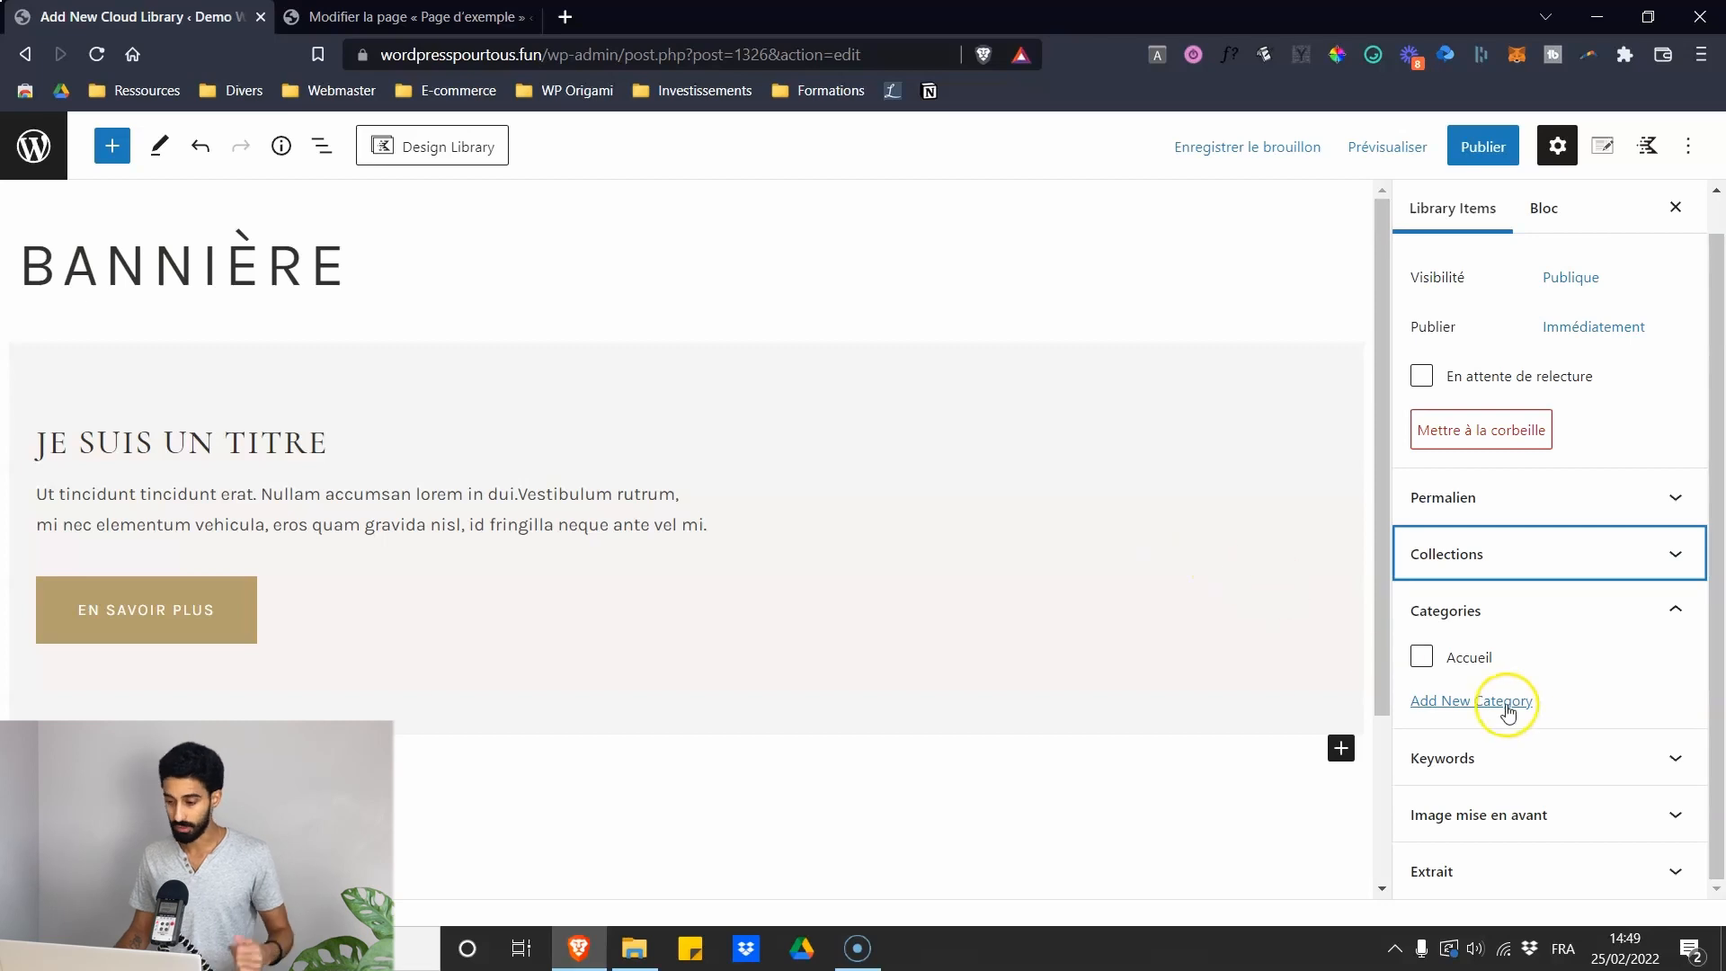
{"action": "left_click", "coordinate": [1452, 700]}
{"action": "left_click", "coordinate": [1495, 765]}
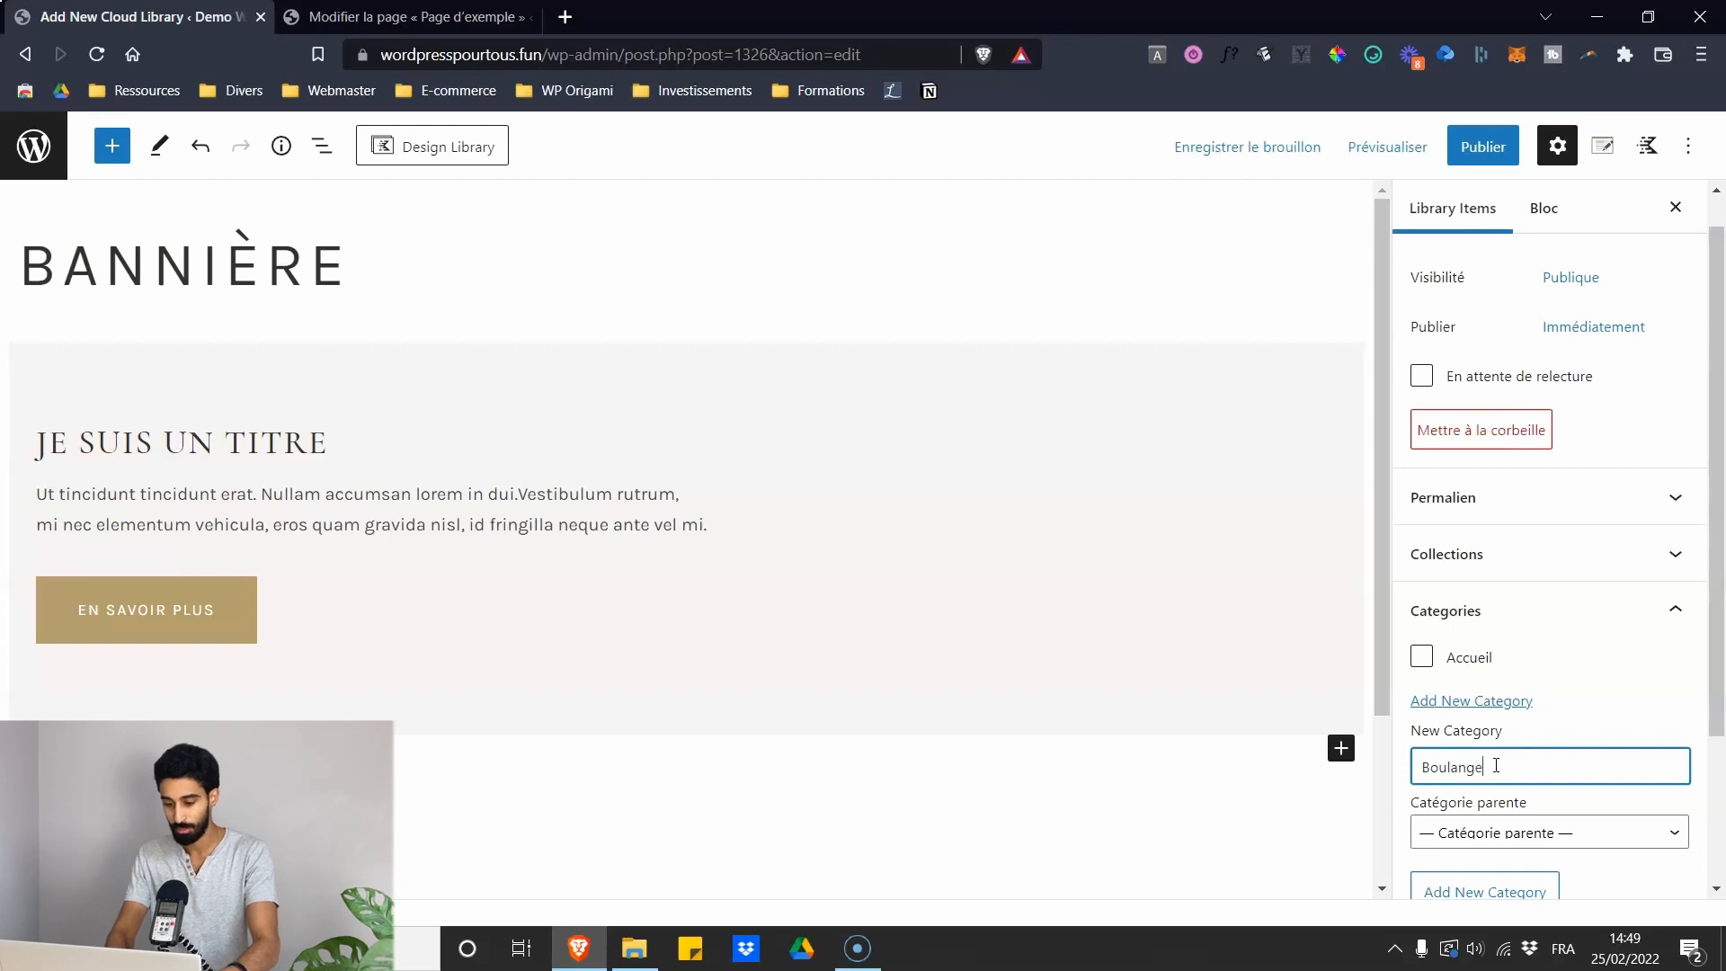
{"action": "scroll", "coordinate": [1522, 724], "scroll_direction": "down", "scroll_amount": 1}
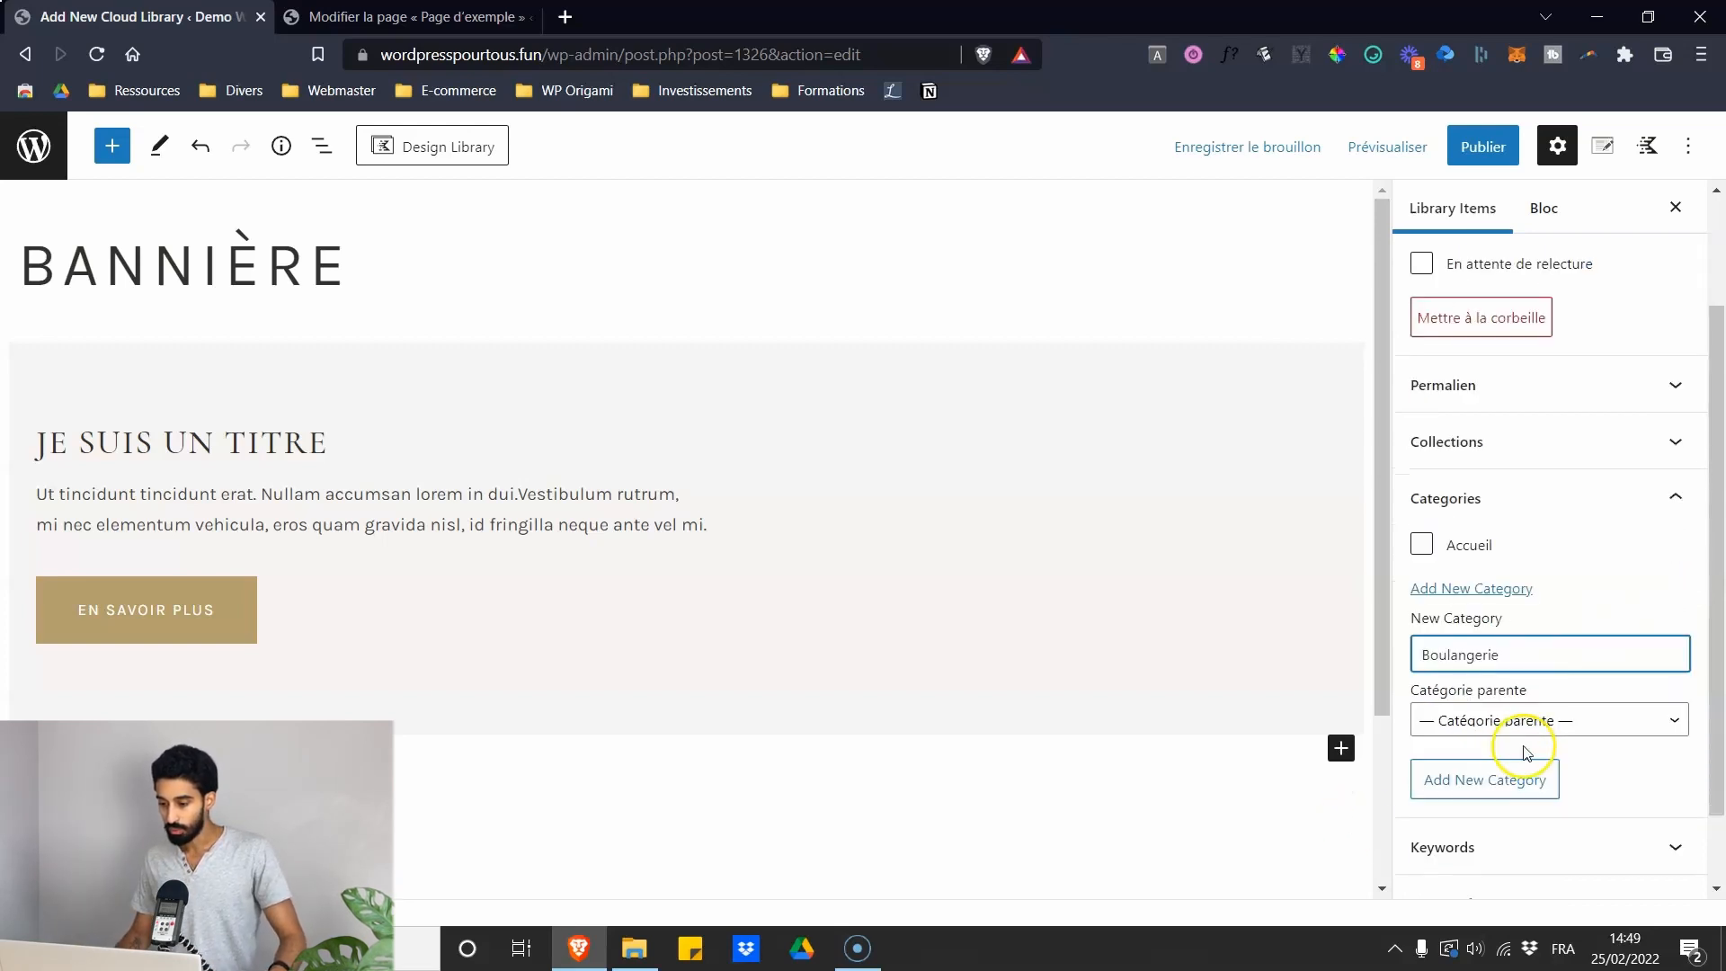
{"action": "left_click", "coordinate": [1492, 775]}
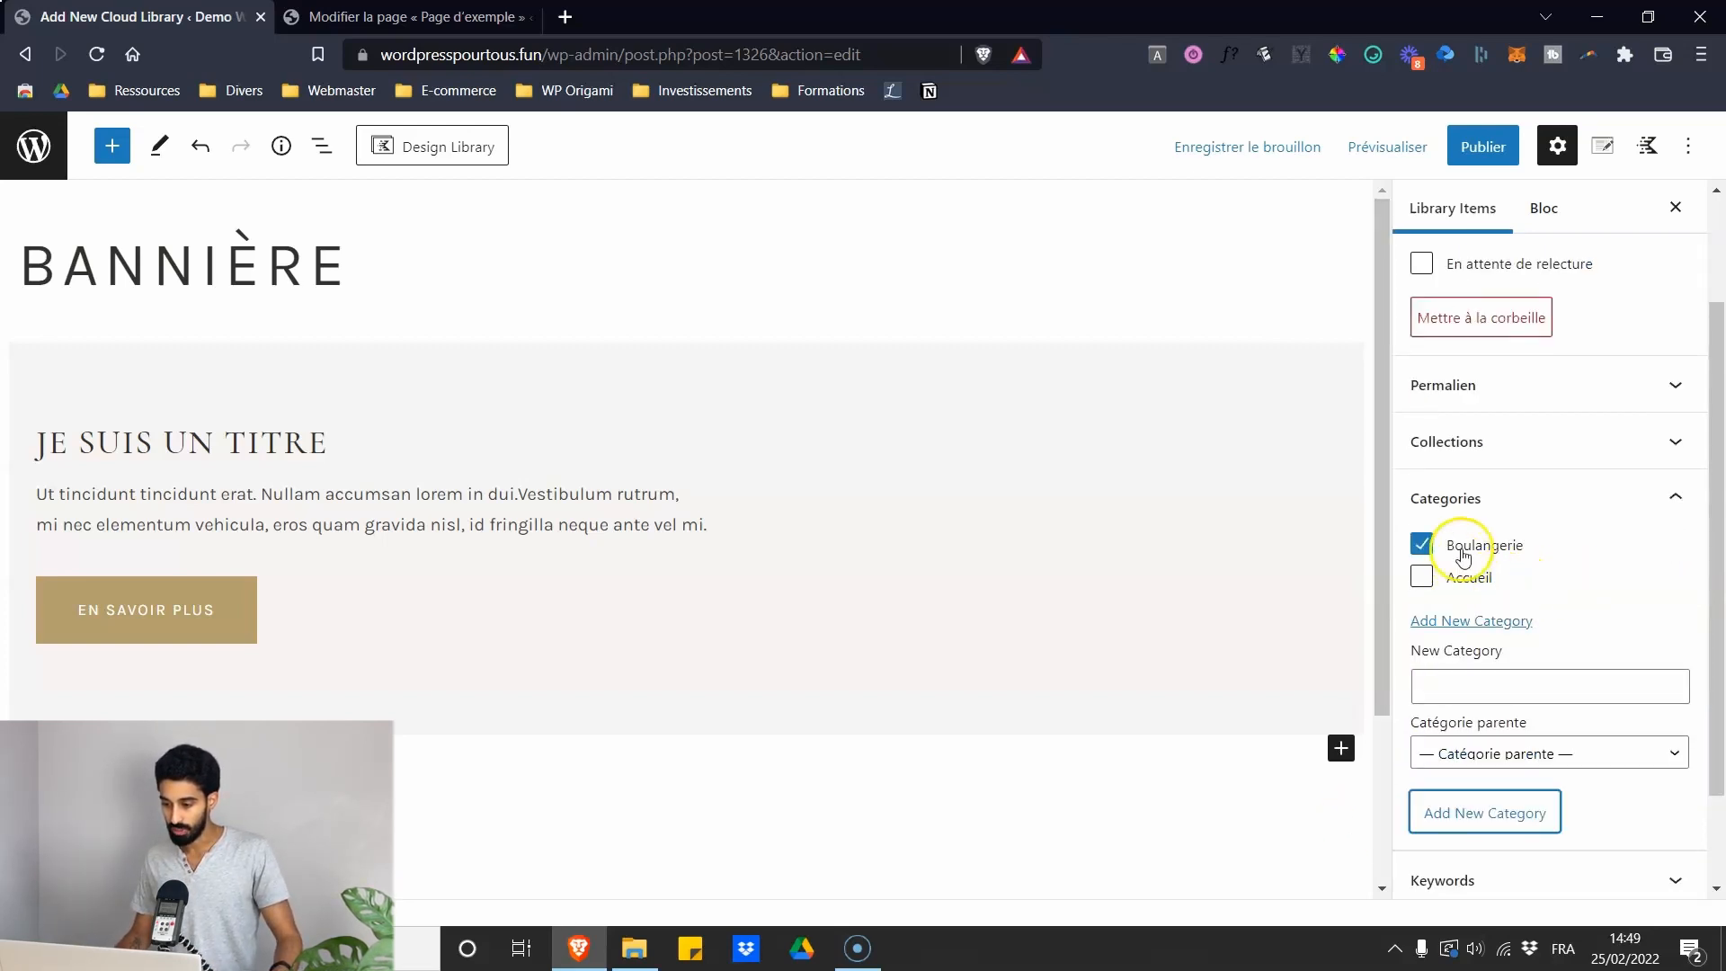
{"action": "scroll", "coordinate": [1443, 559], "scroll_direction": "down", "scroll_amount": 1}
{"action": "scroll", "coordinate": [1443, 559], "scroll_direction": "down", "scroll_amount": 1}
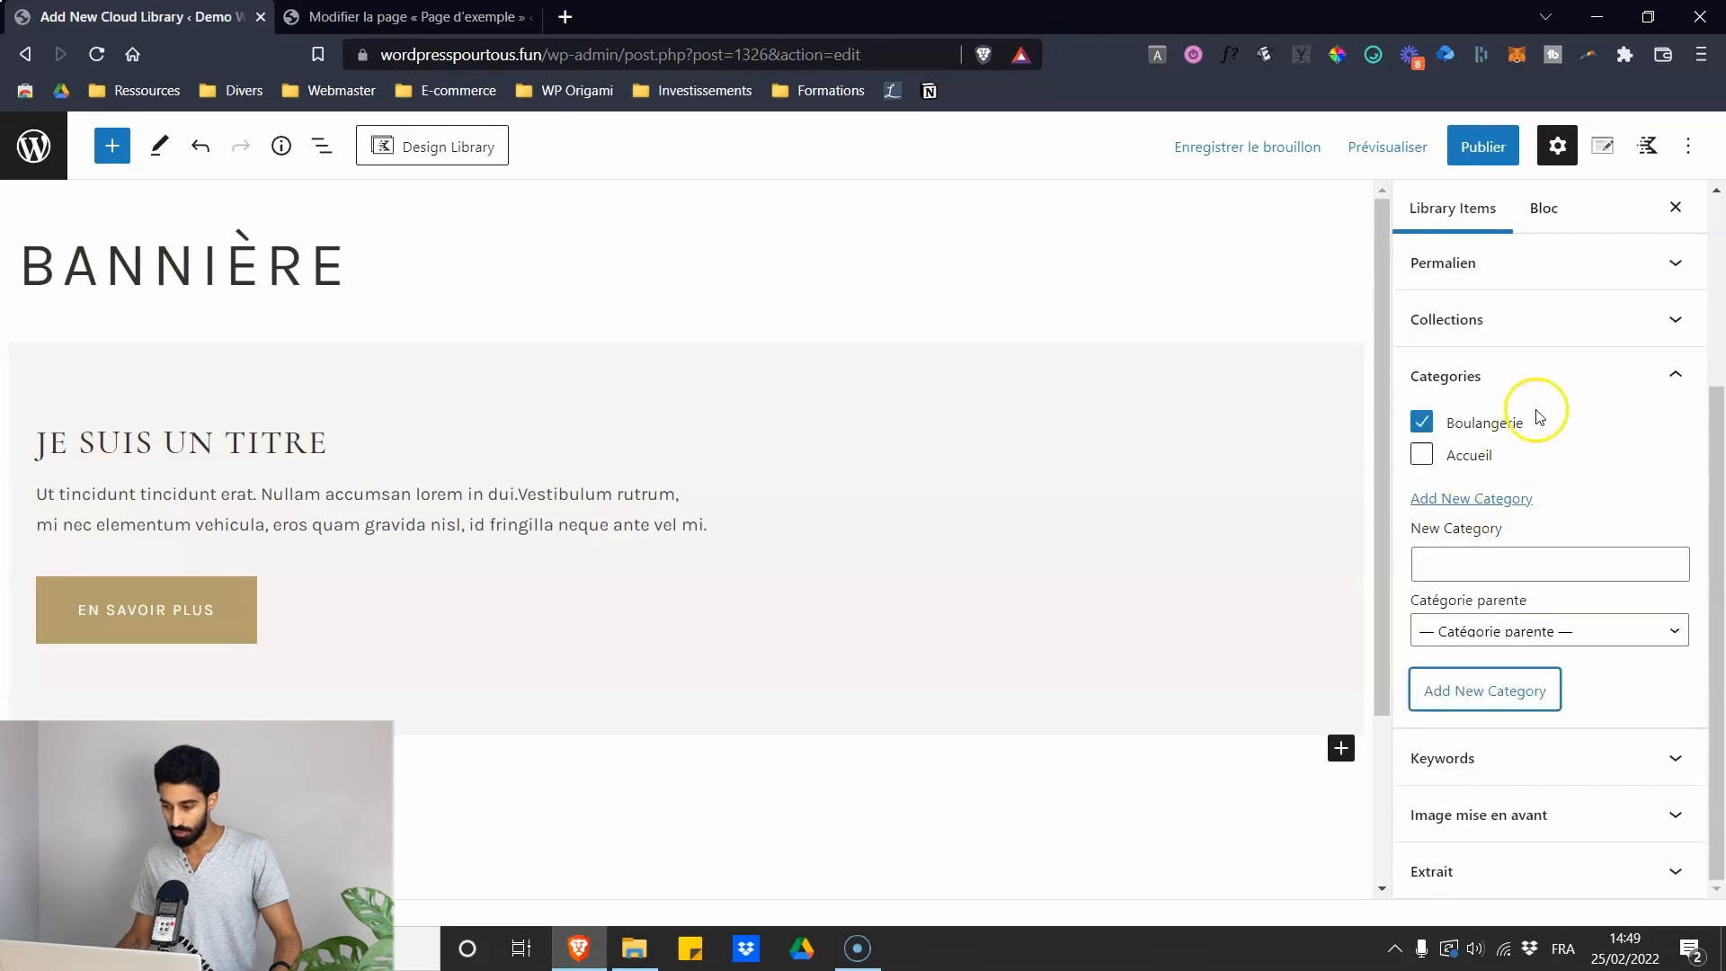
{"action": "left_click", "coordinate": [1537, 381]}
- Examine the Bannière item's Keywords setting and the search field in the Page d'exemple Design Library
{"action": "left_click", "coordinate": [1468, 710]}
{"action": "scroll", "coordinate": [1523, 688], "scroll_direction": "down", "scroll_amount": 2}
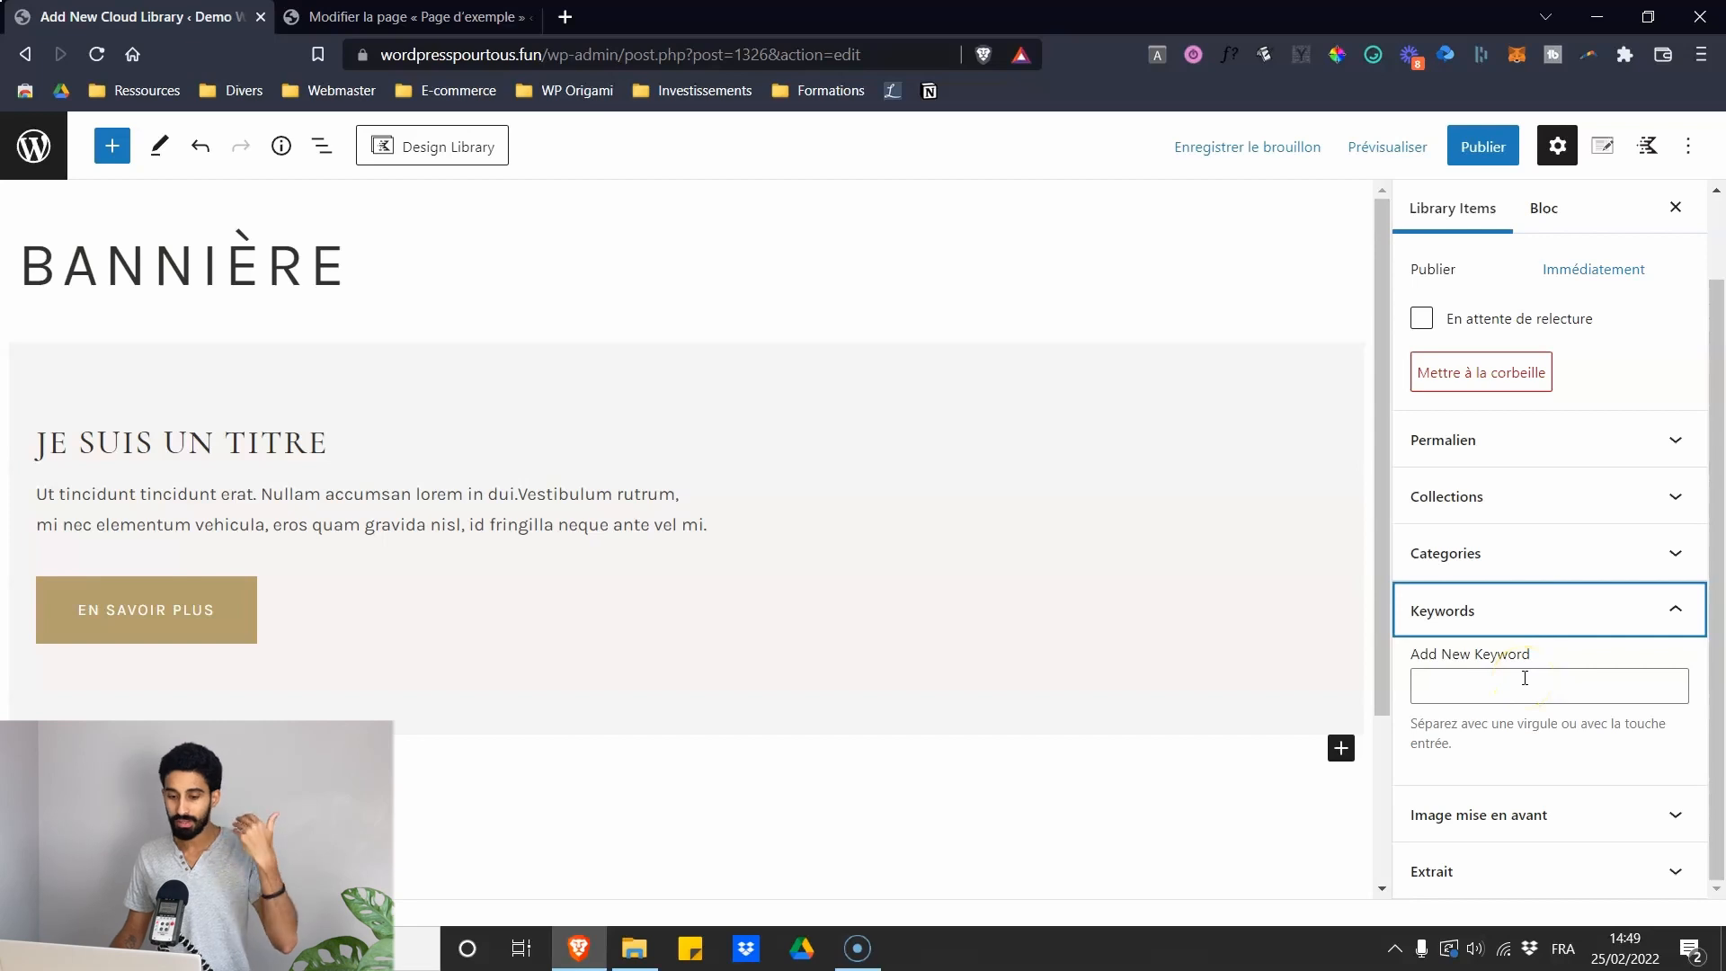
{"action": "left_click", "coordinate": [411, 18]}
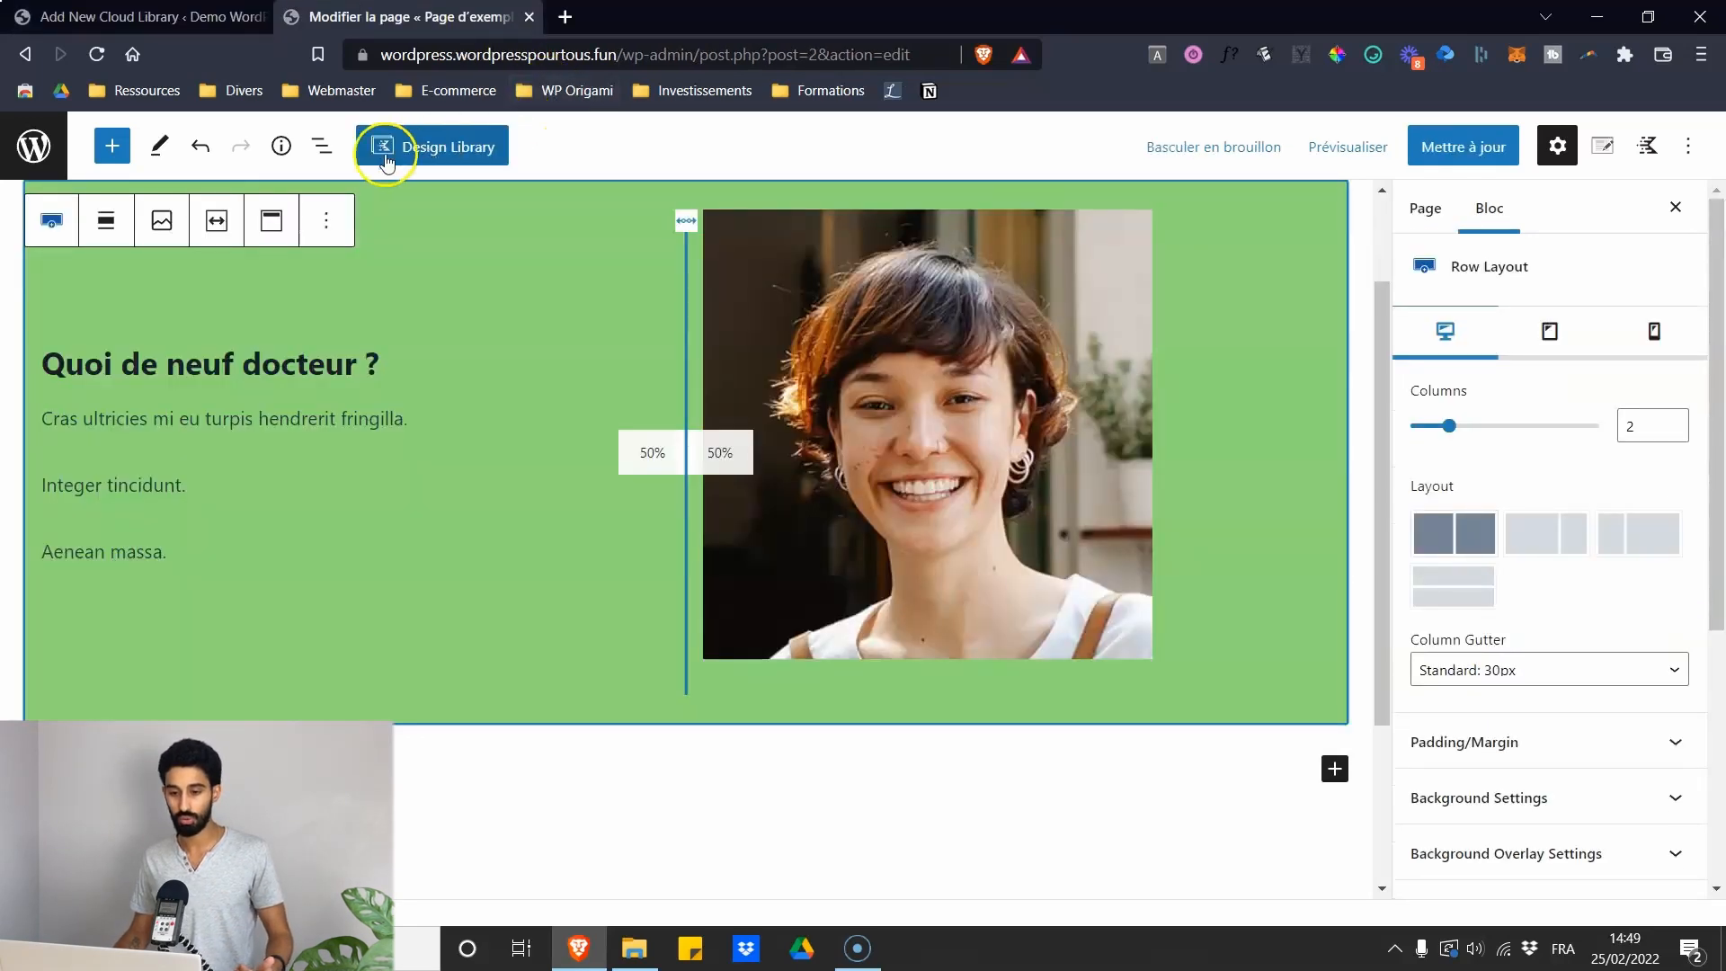
{"action": "left_click", "coordinate": [435, 157]}
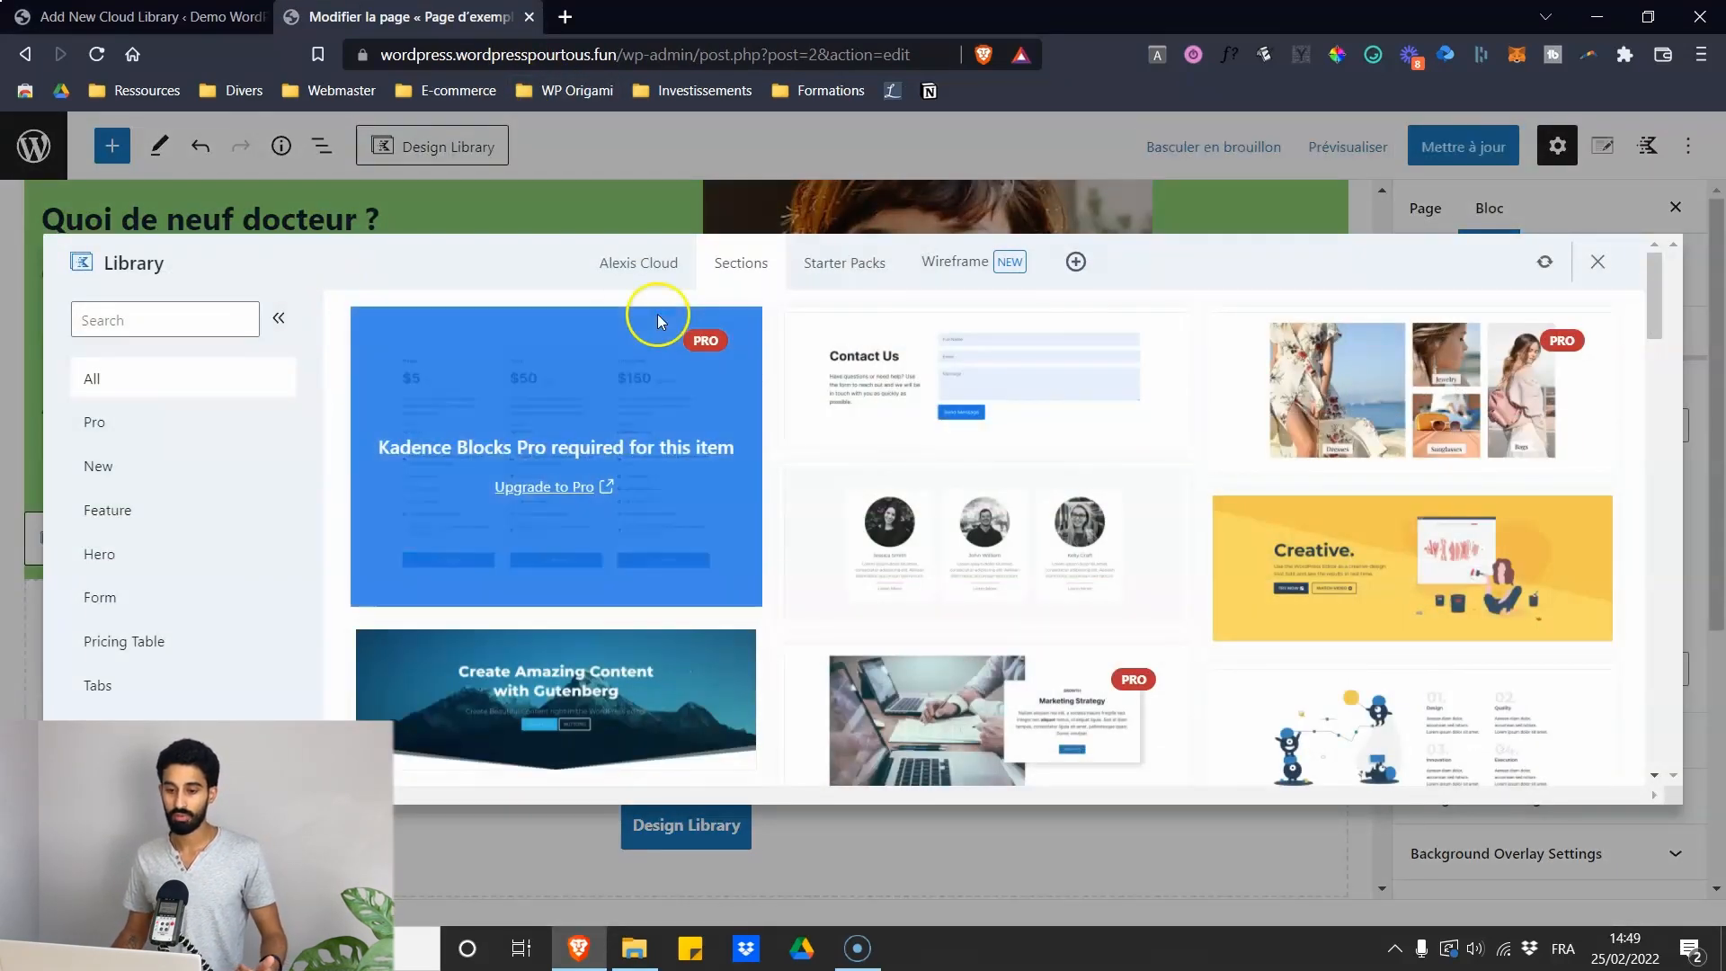
{"action": "left_click", "coordinate": [194, 317]}
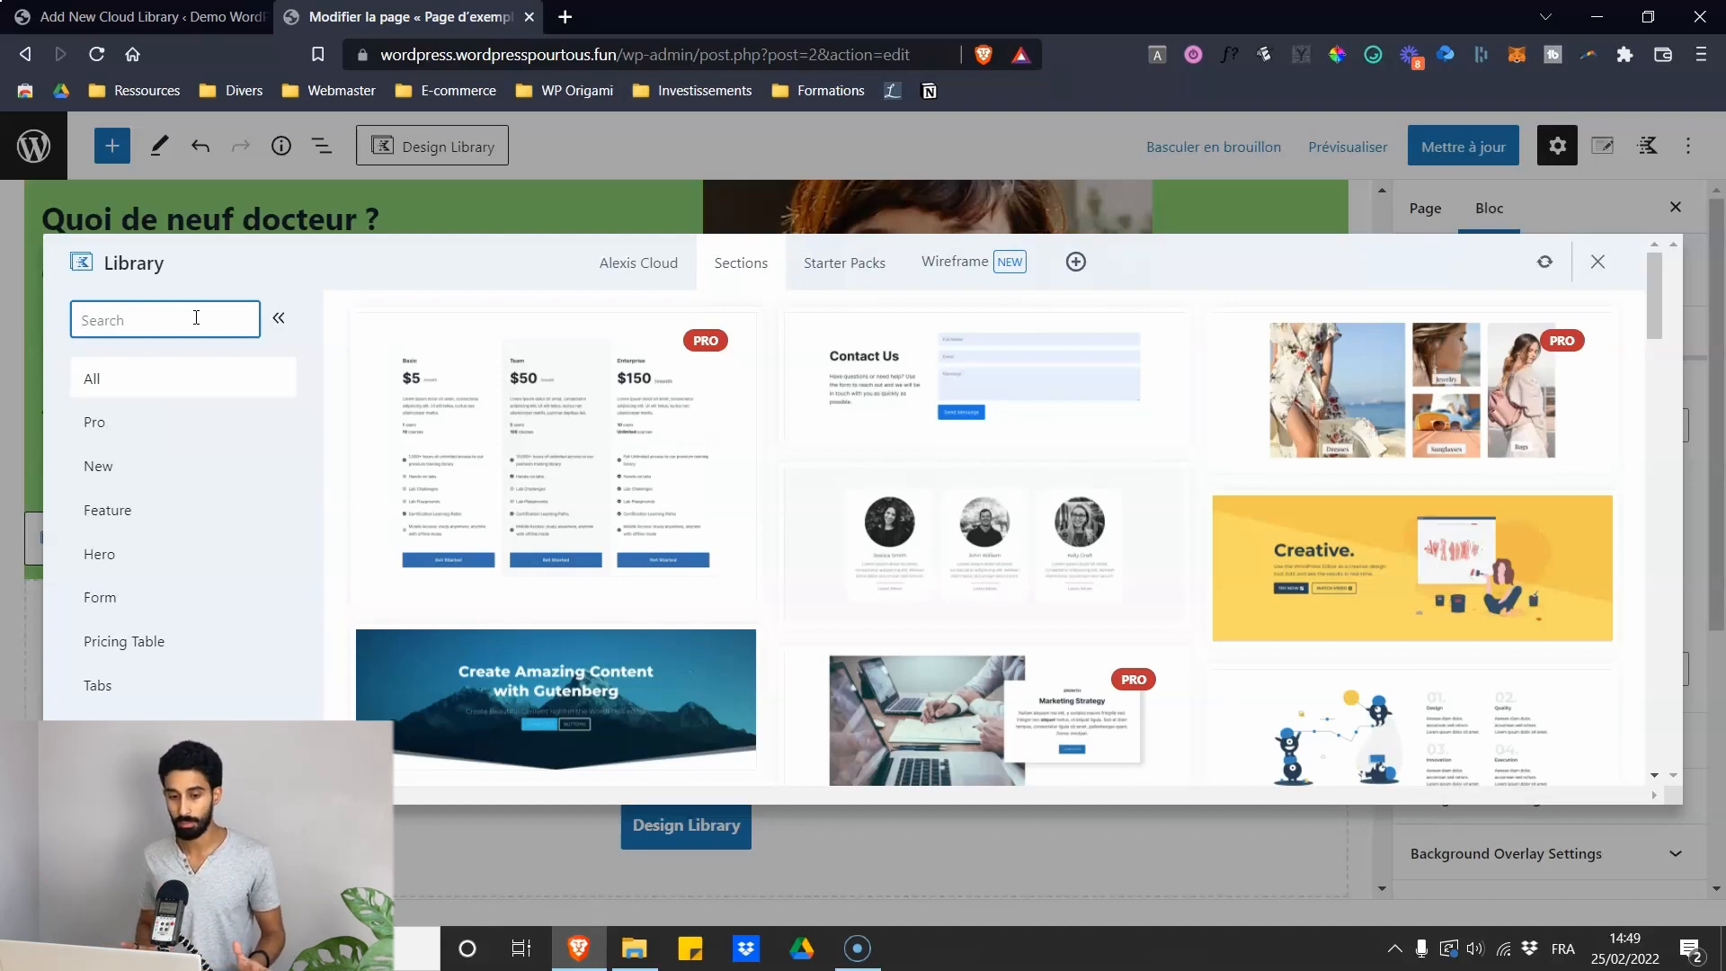
{"action": "left_click", "coordinate": [198, 25]}
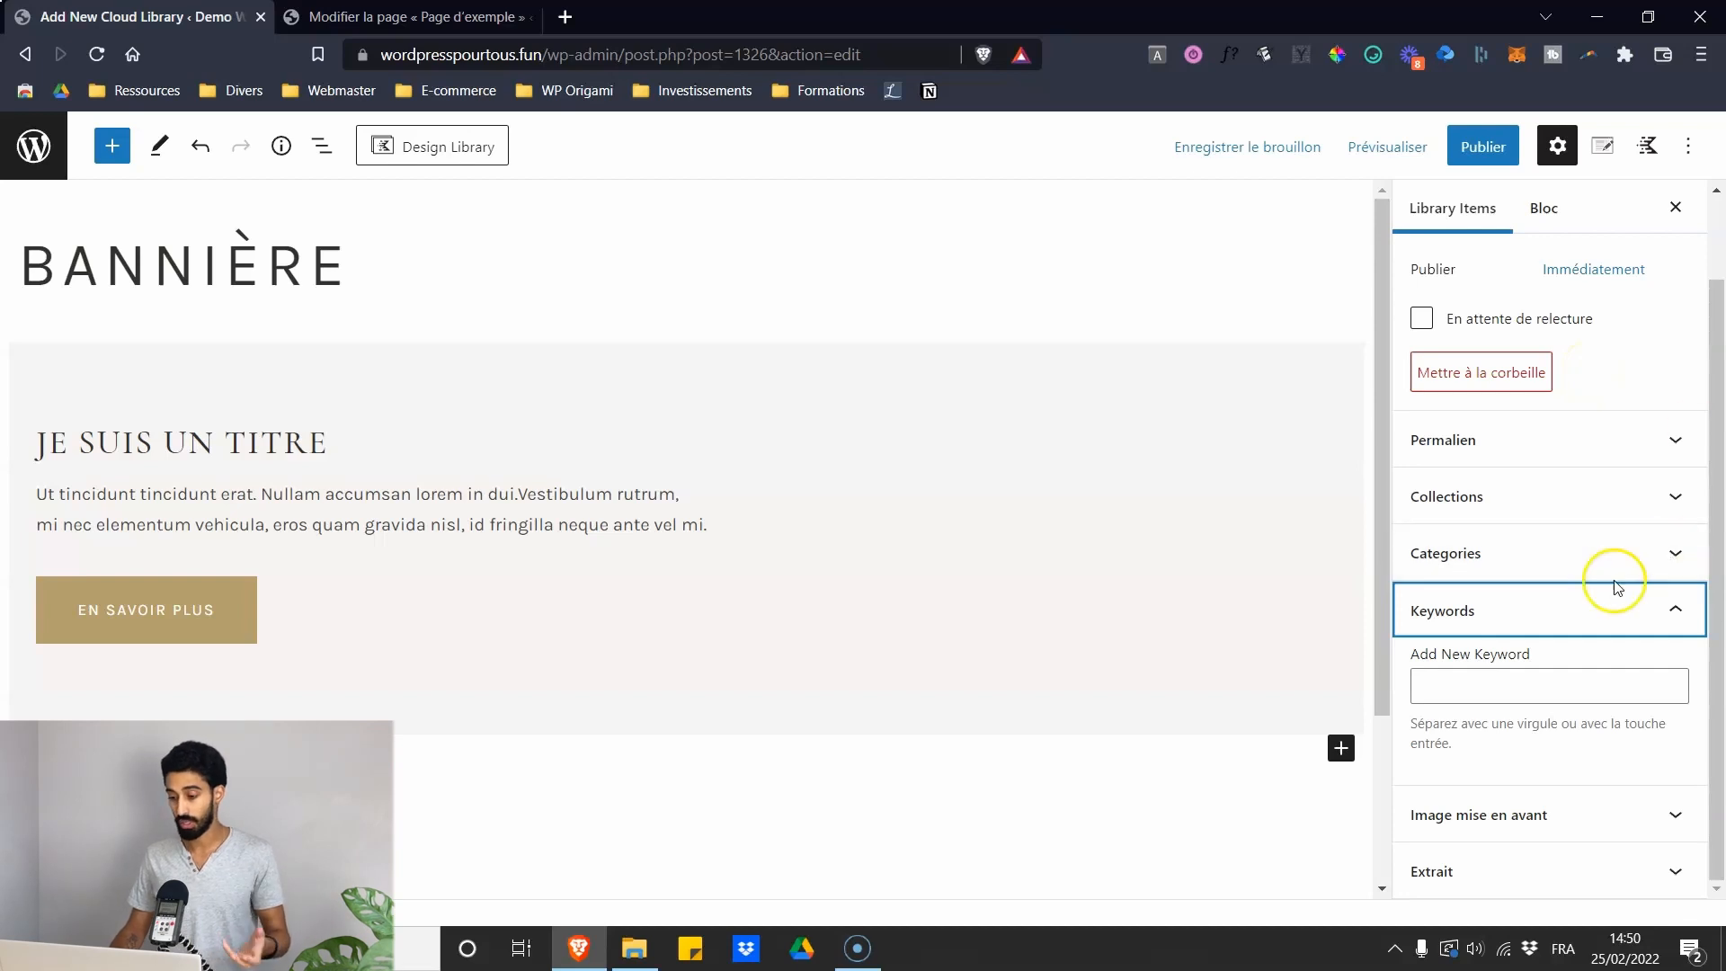
{"action": "left_click", "coordinate": [1563, 634]}
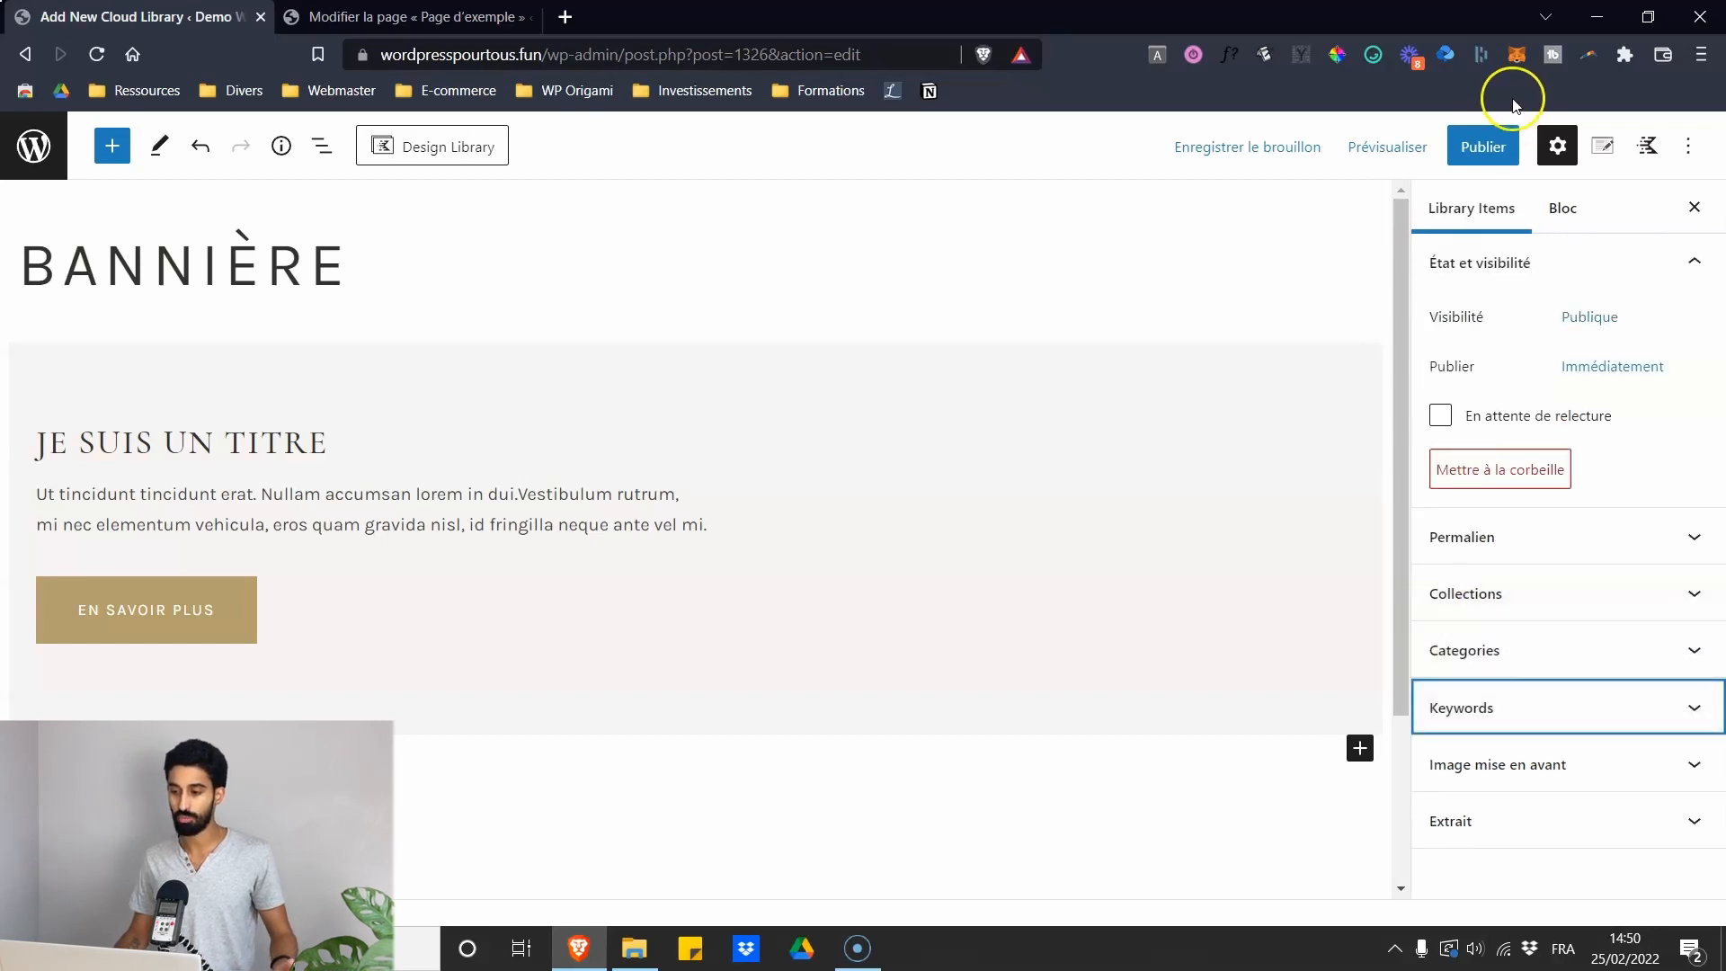
- Publish the Bannière item and return to the list of all Cloud Library items
{"action": "left_click", "coordinate": [1497, 150]}
{"action": "left_click", "coordinate": [1507, 152]}
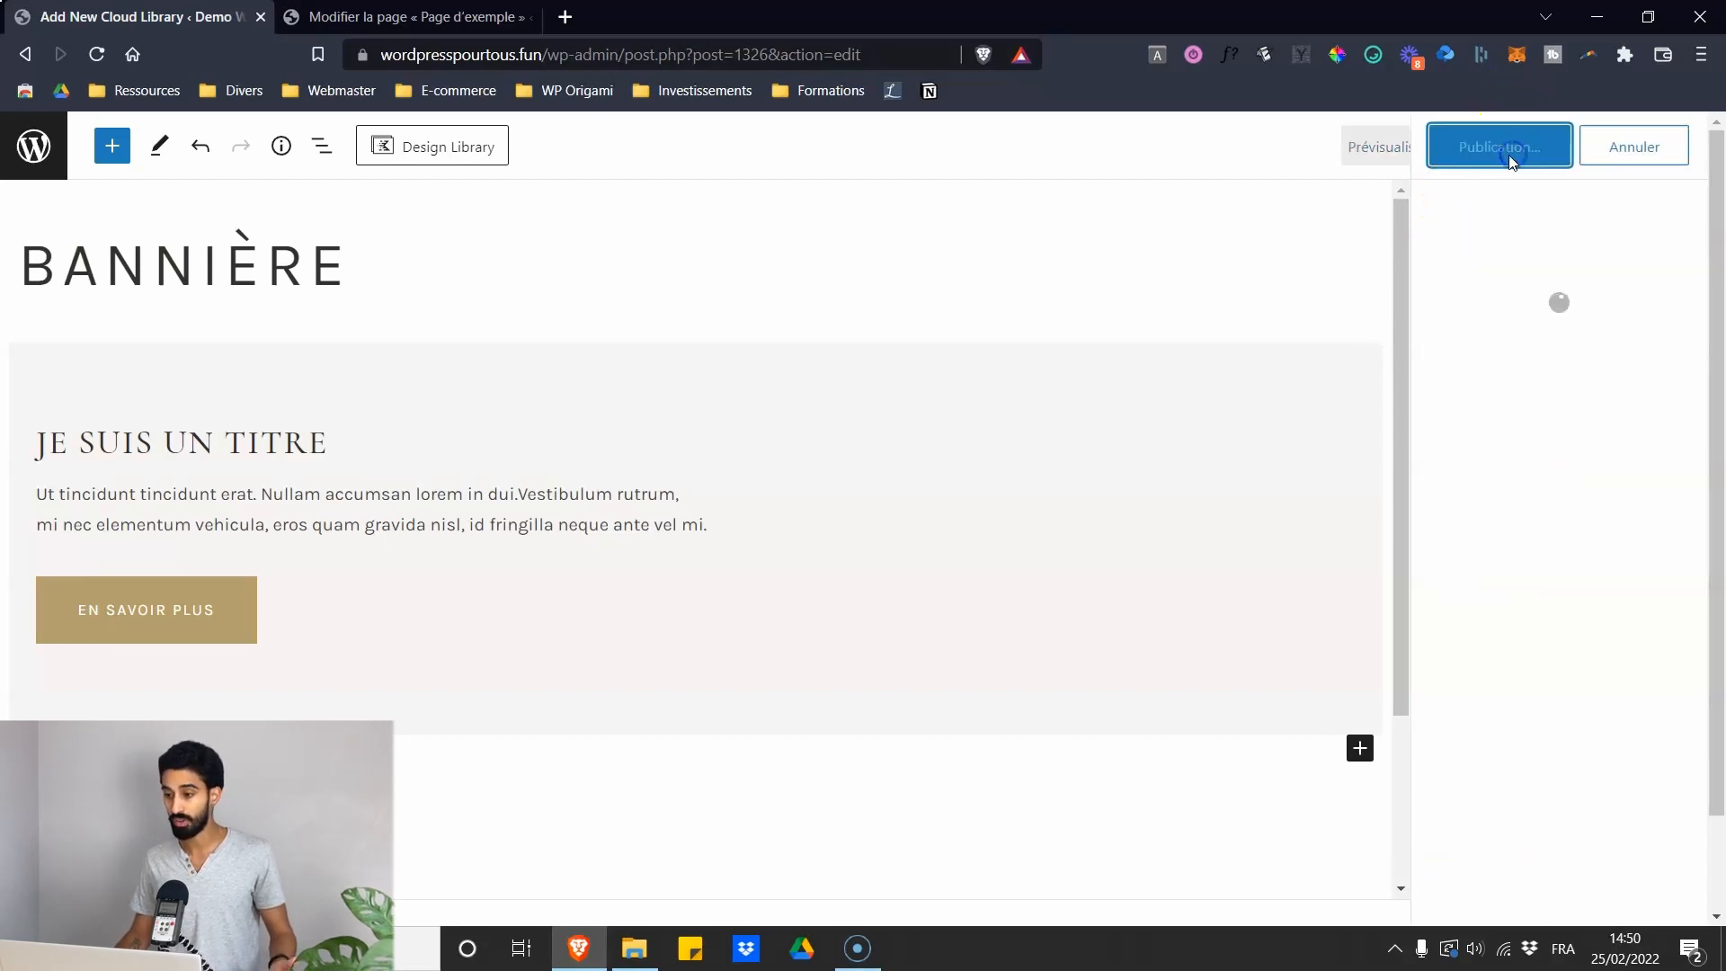
{"action": "left_click", "coordinate": [29, 170]}
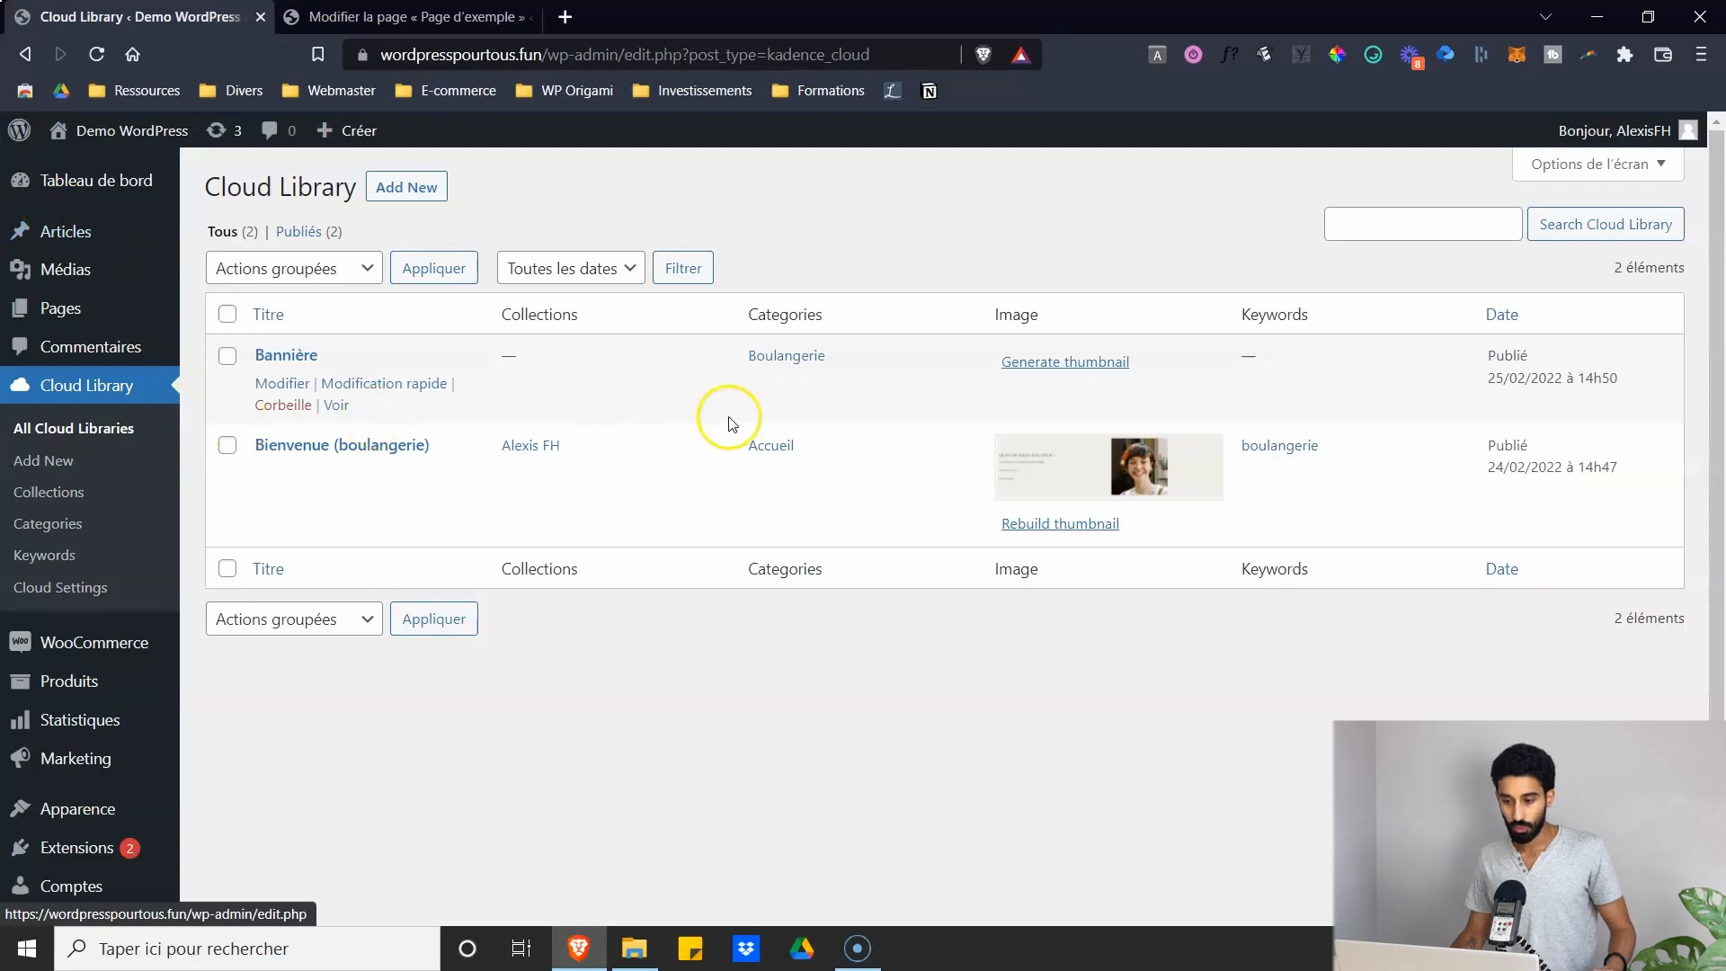
- Check the Cloud Library's management pages for categories and keywords
{"action": "left_click", "coordinate": [57, 524]}
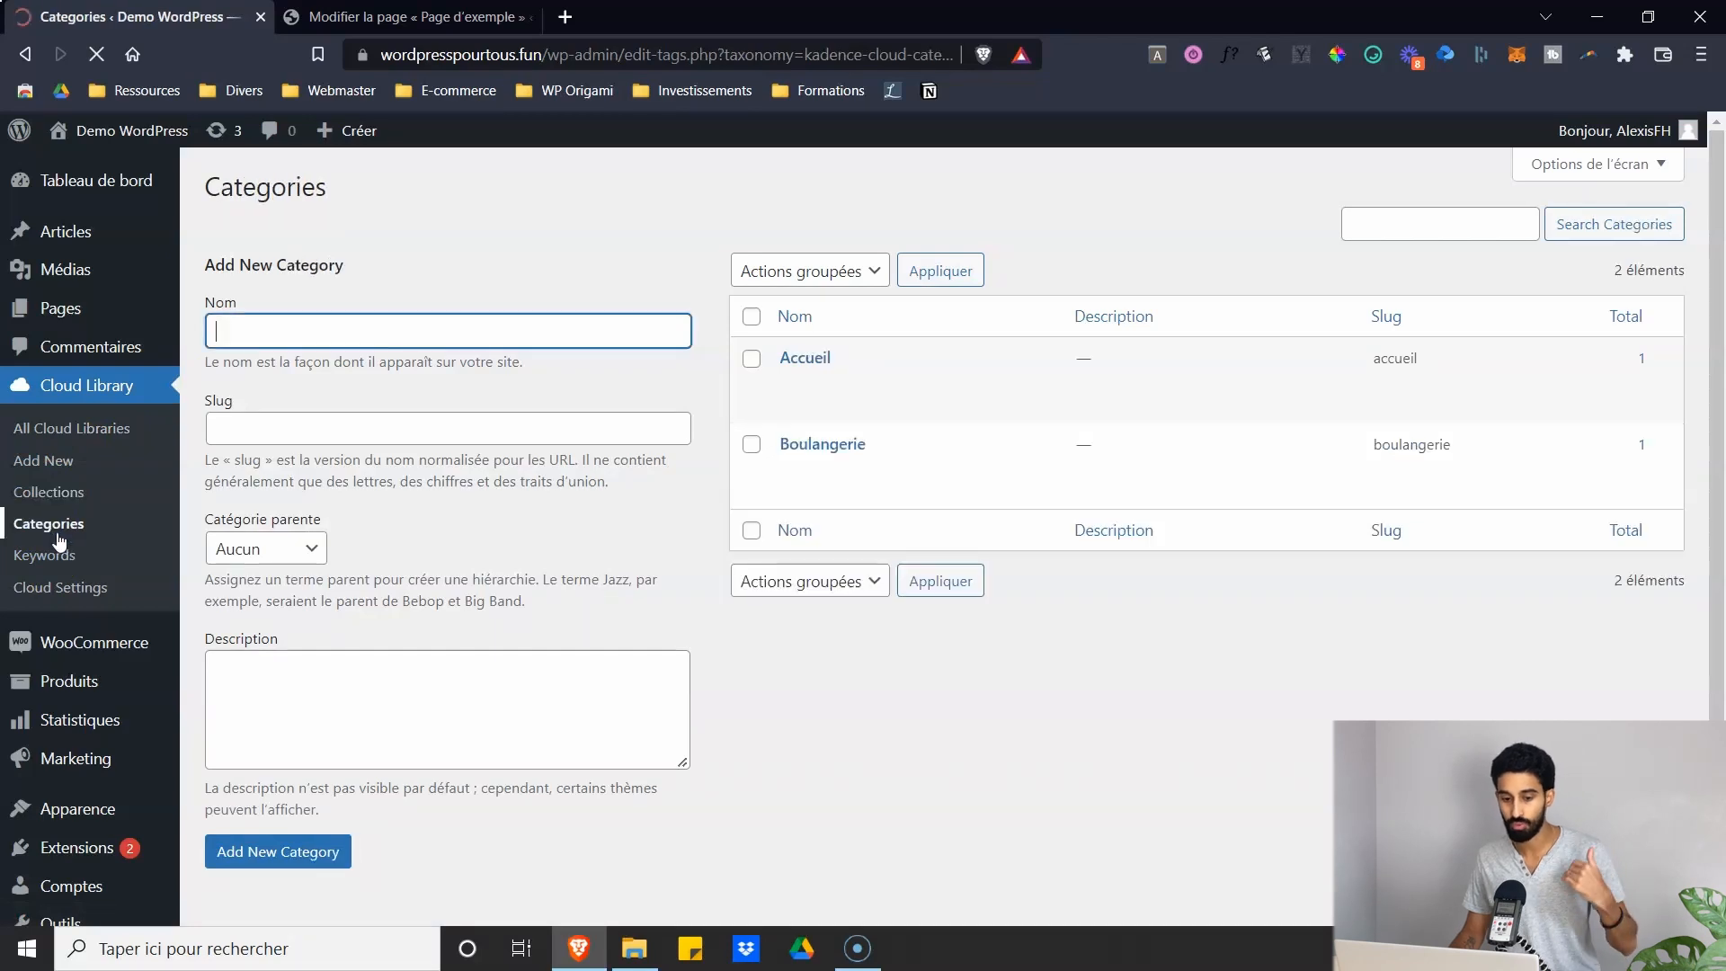
{"action": "left_click", "coordinate": [56, 553]}
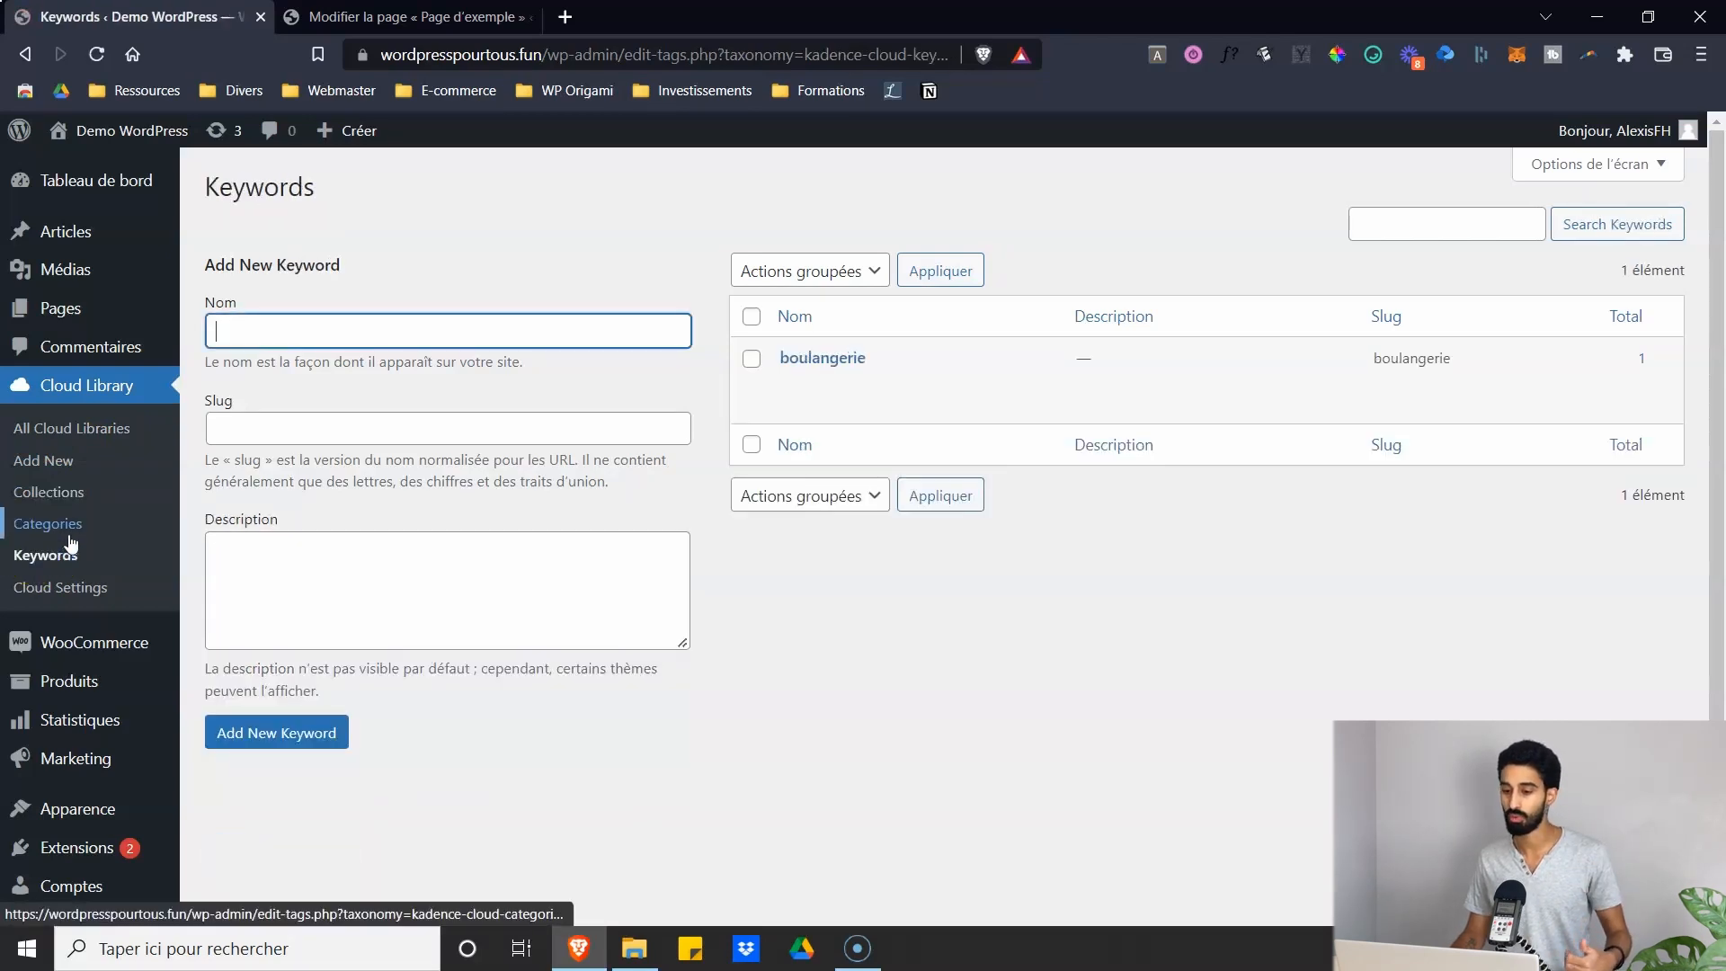
- Review the list of Cloud Library items and the connection URL in the Access Keys section of Cloud Settings
{"action": "left_click", "coordinate": [72, 428]}
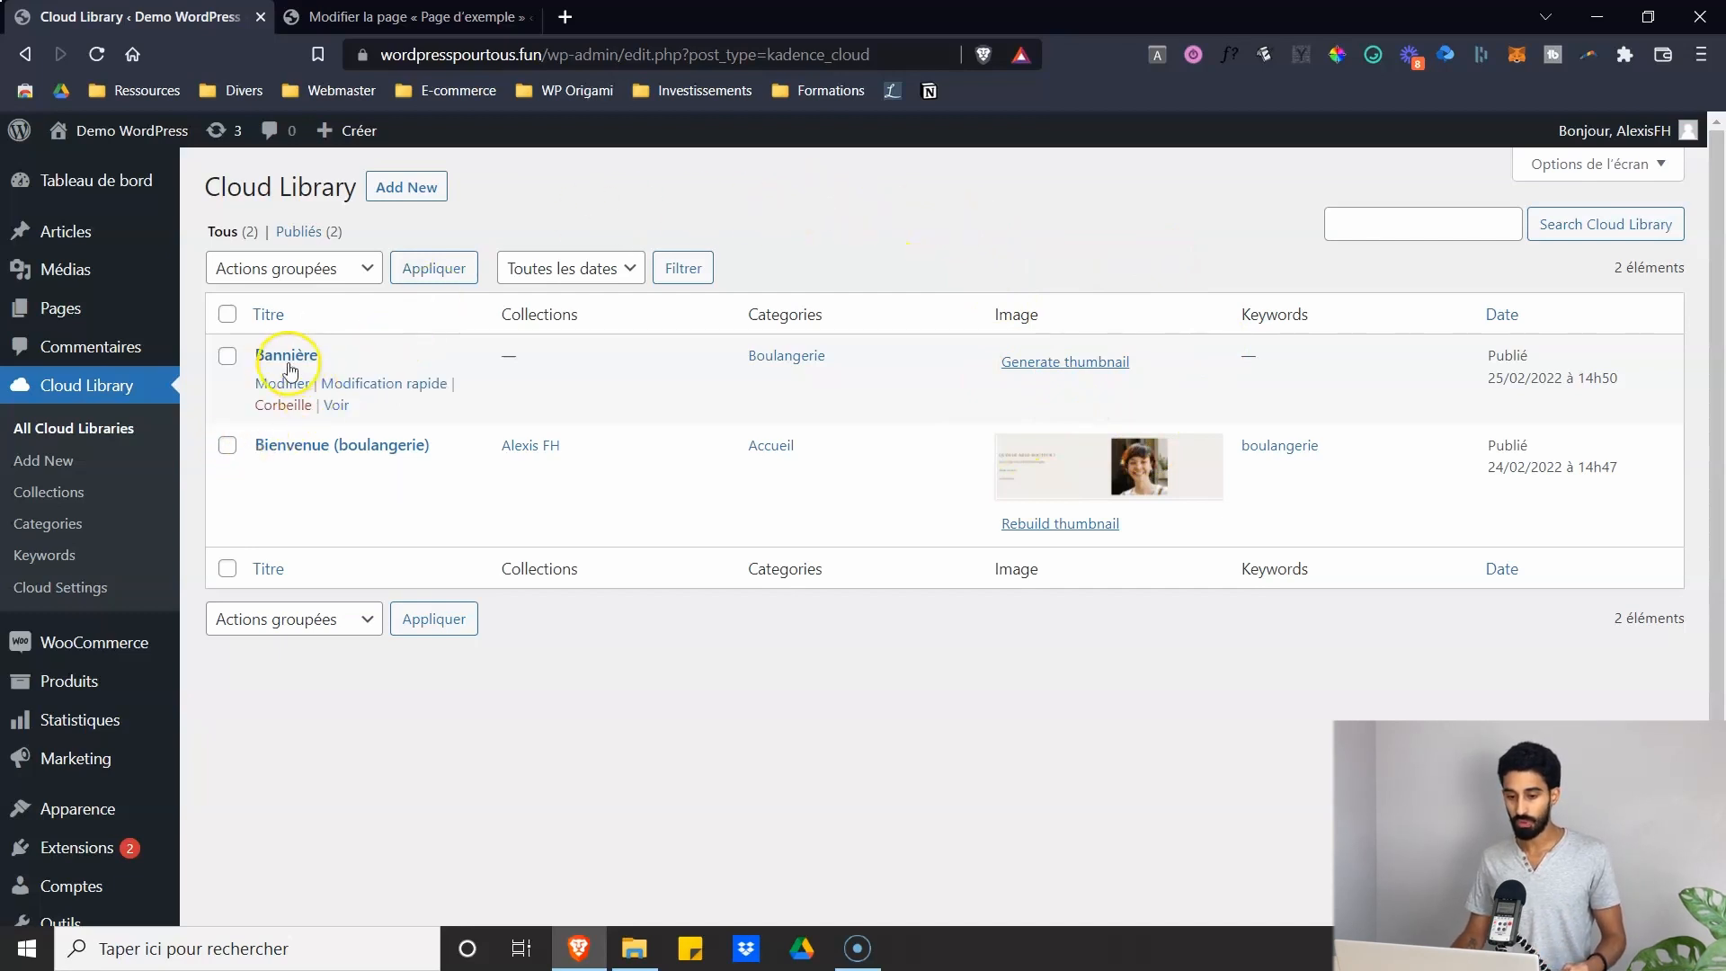
{"action": "left_click", "coordinate": [38, 598]}
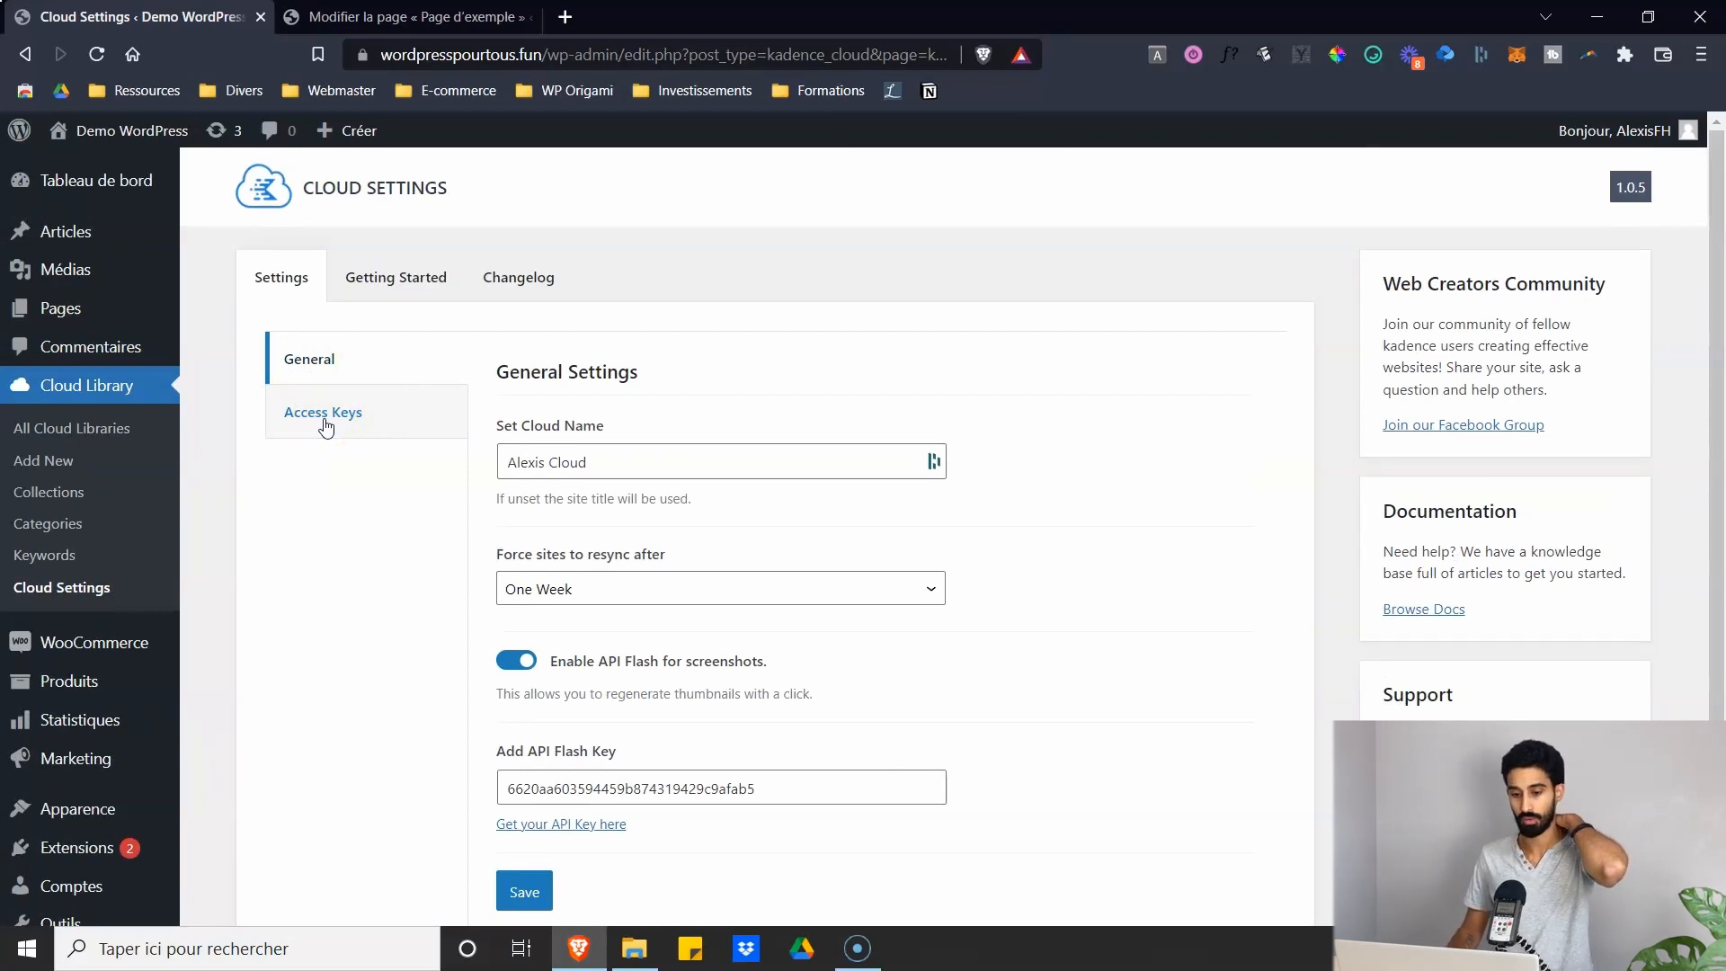
{"action": "left_click", "coordinate": [326, 427]}
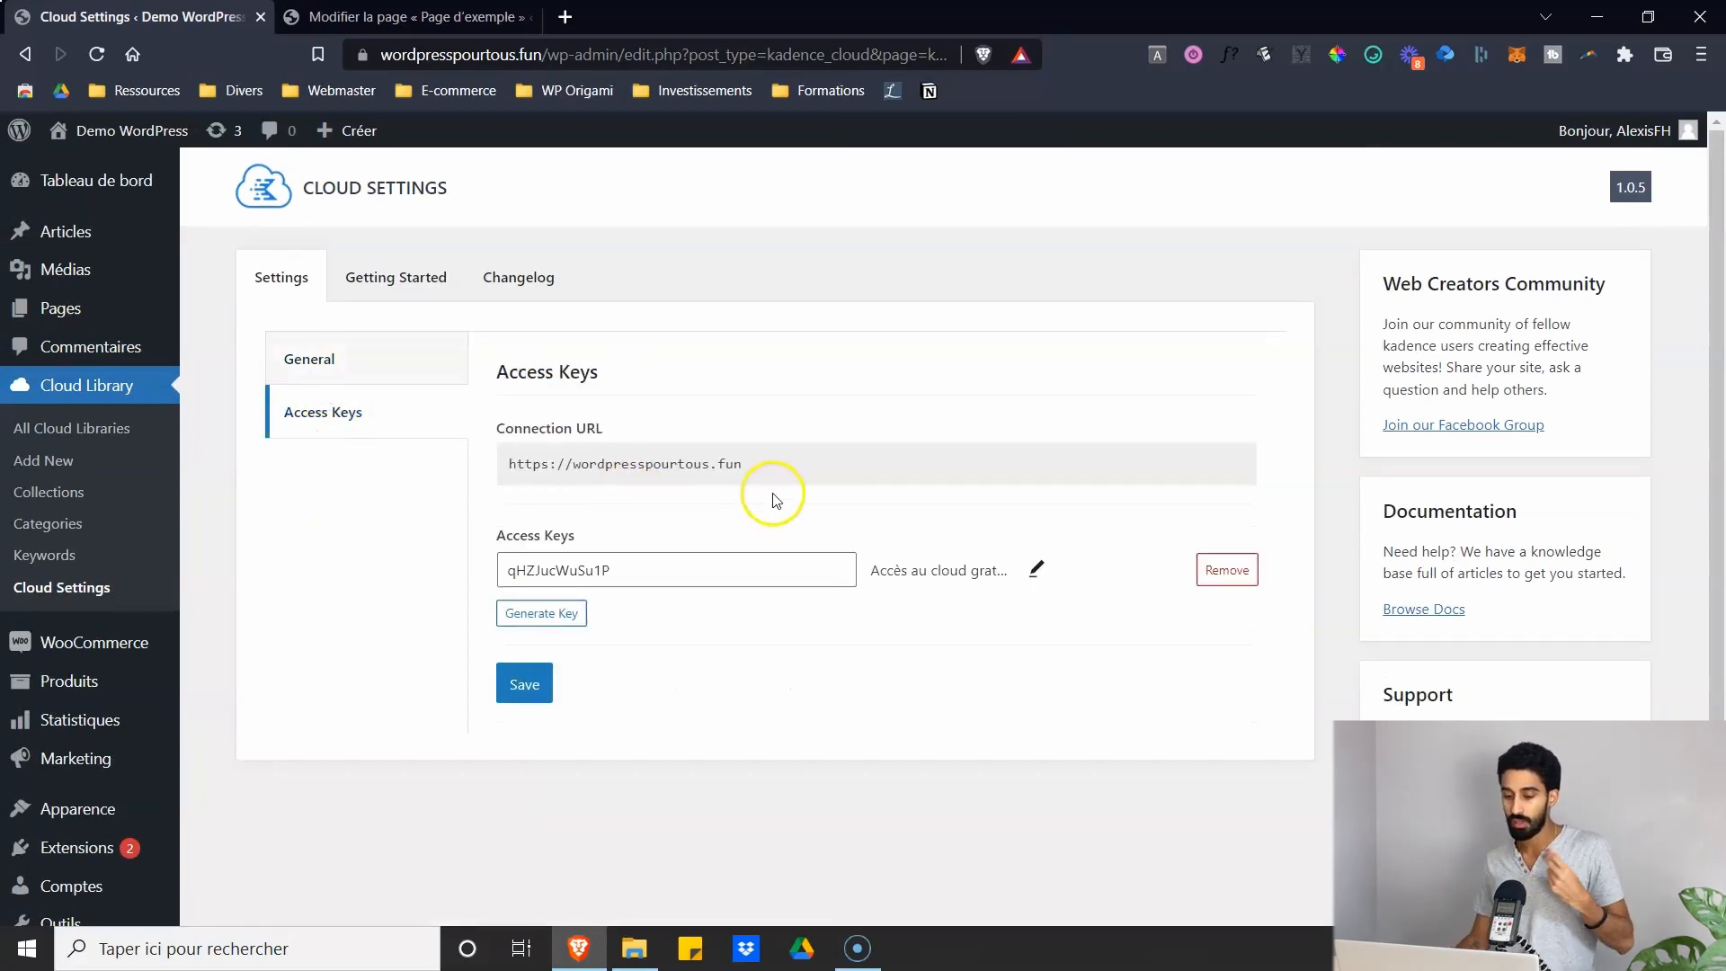
{"action": "scroll", "coordinate": [669, 427], "scroll_direction": "down", "scroll_amount": 2}
{"action": "left_click_drag", "start_coordinate": [791, 350], "coordinate": [543, 360]}
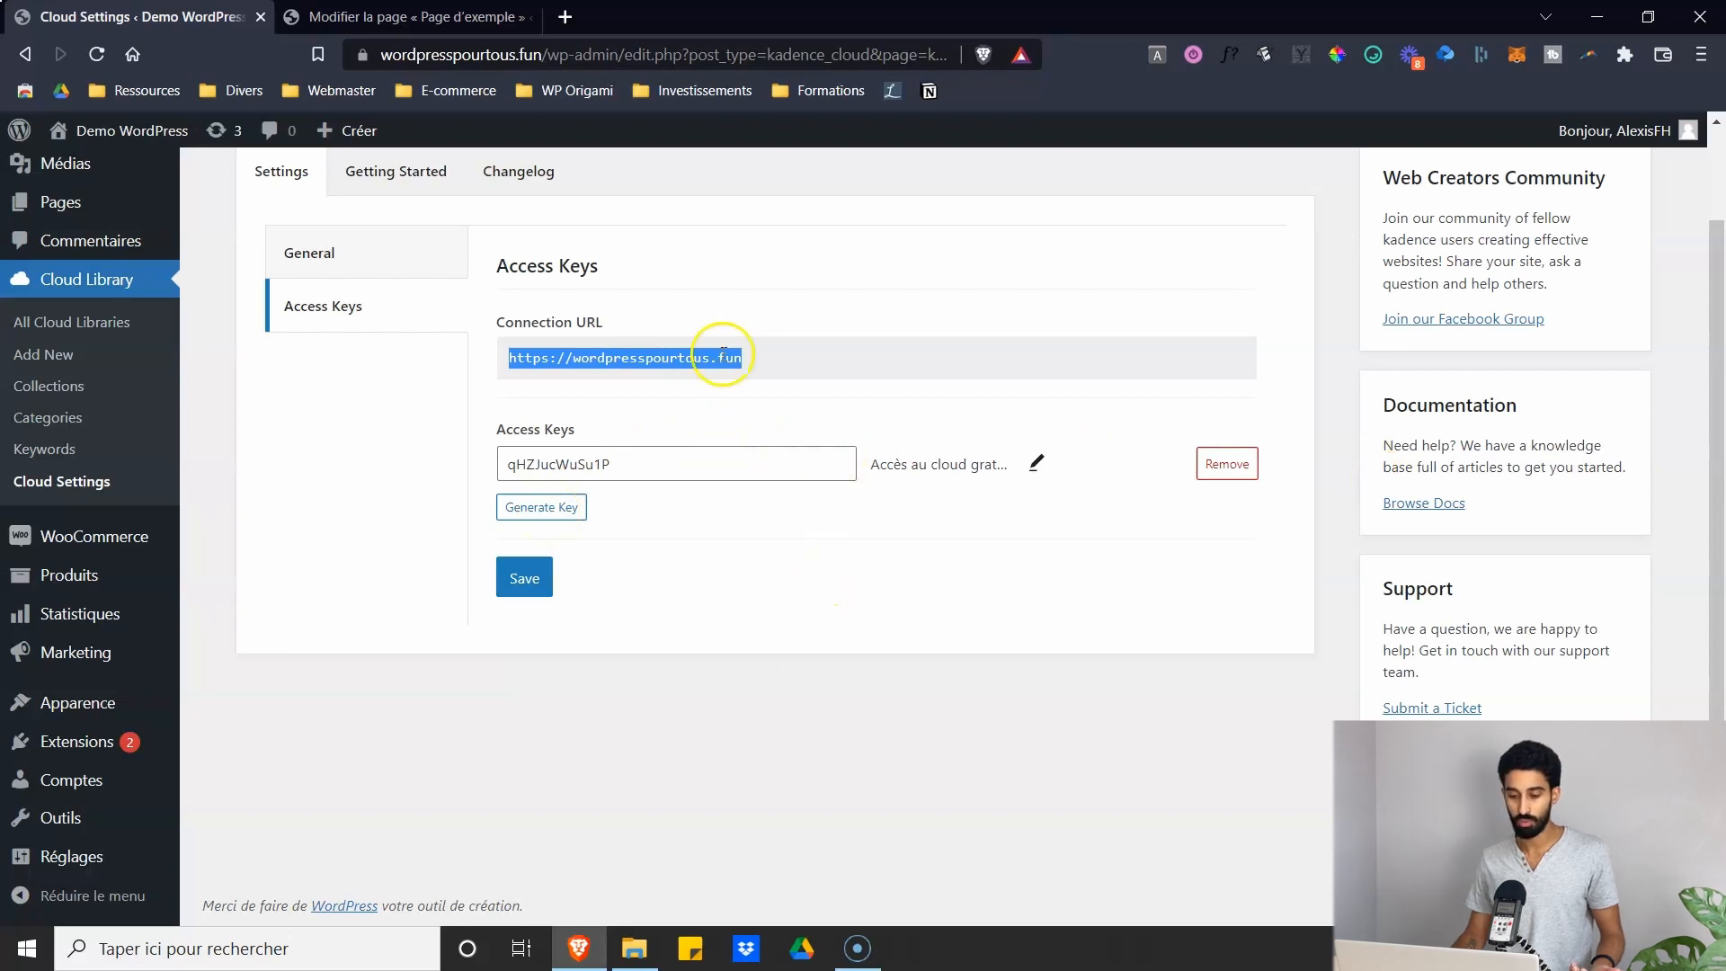
- Generate a second cloud access key and restrict it to the existing collection
{"action": "left_click", "coordinate": [542, 523]}
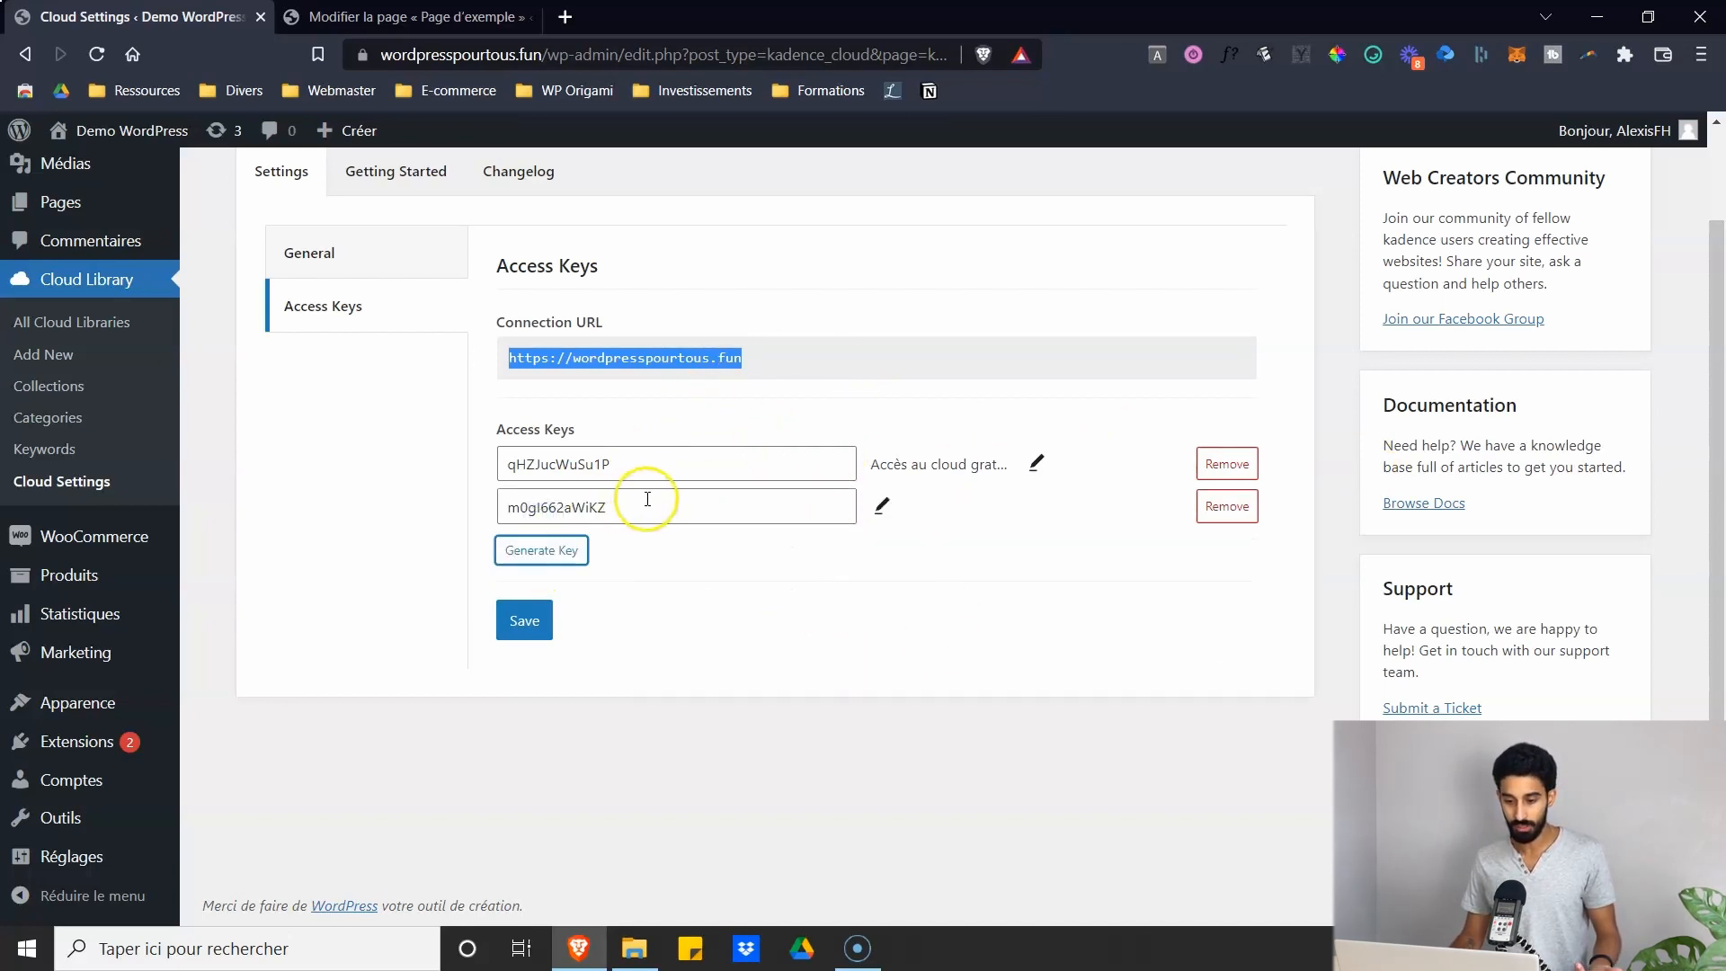
{"action": "left_click_drag", "start_coordinate": [647, 499], "coordinate": [510, 499]}
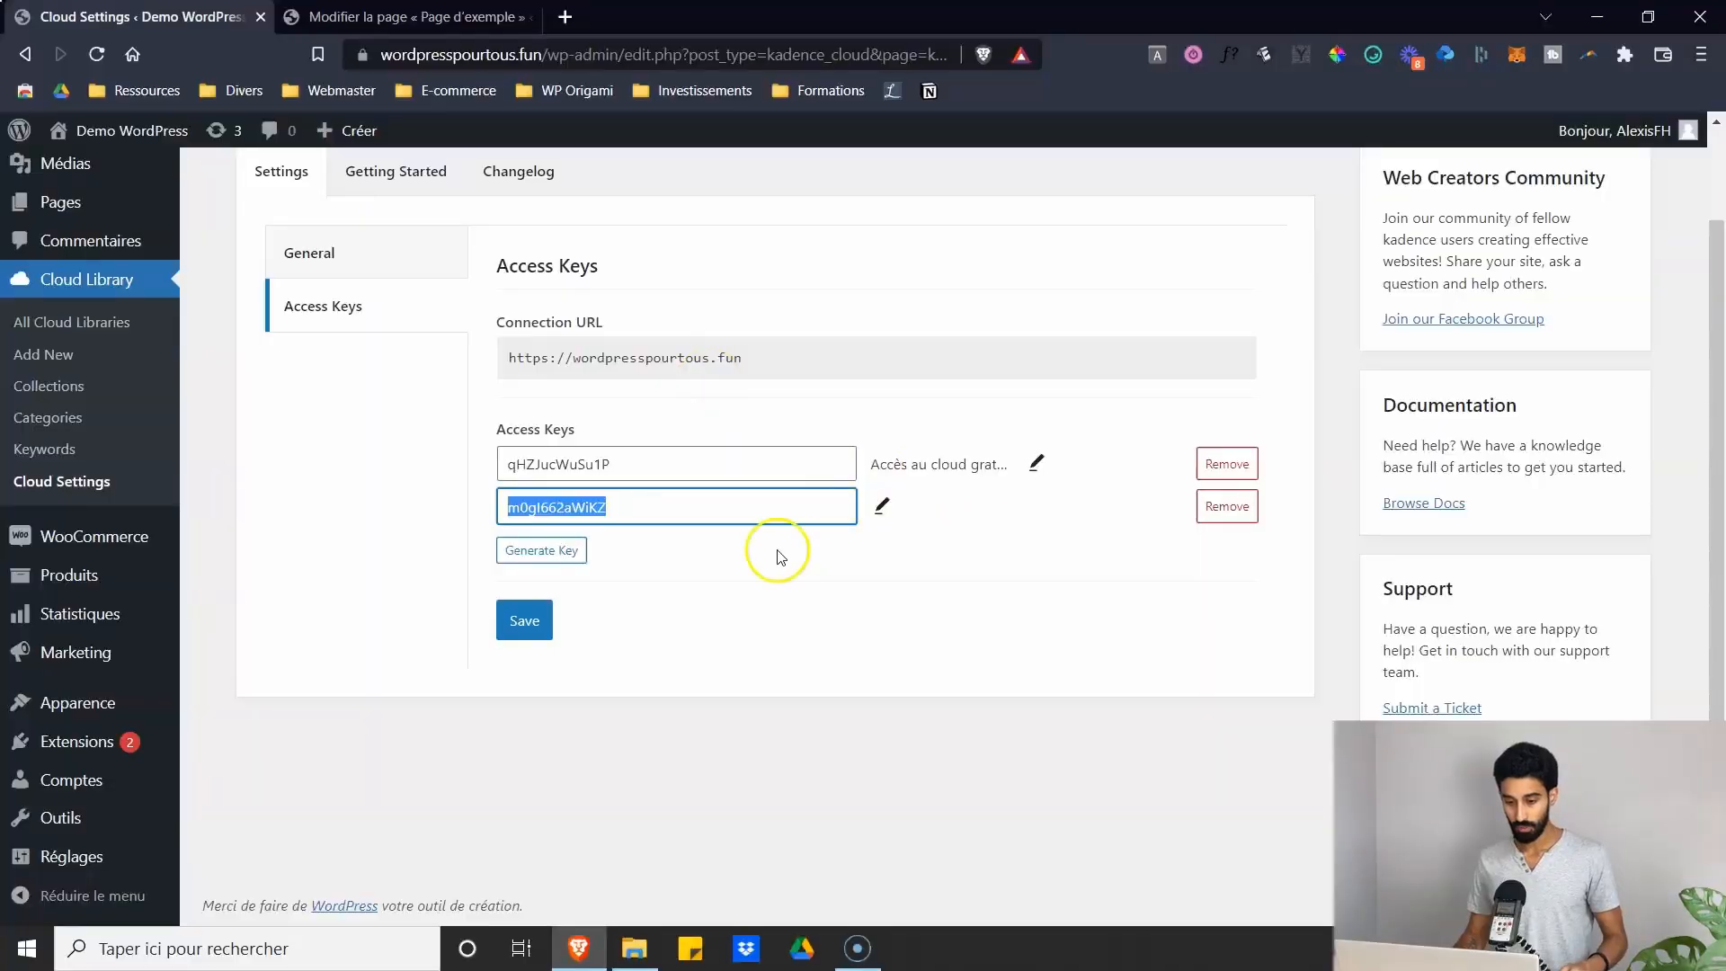
{"action": "left_click", "coordinate": [885, 506]}
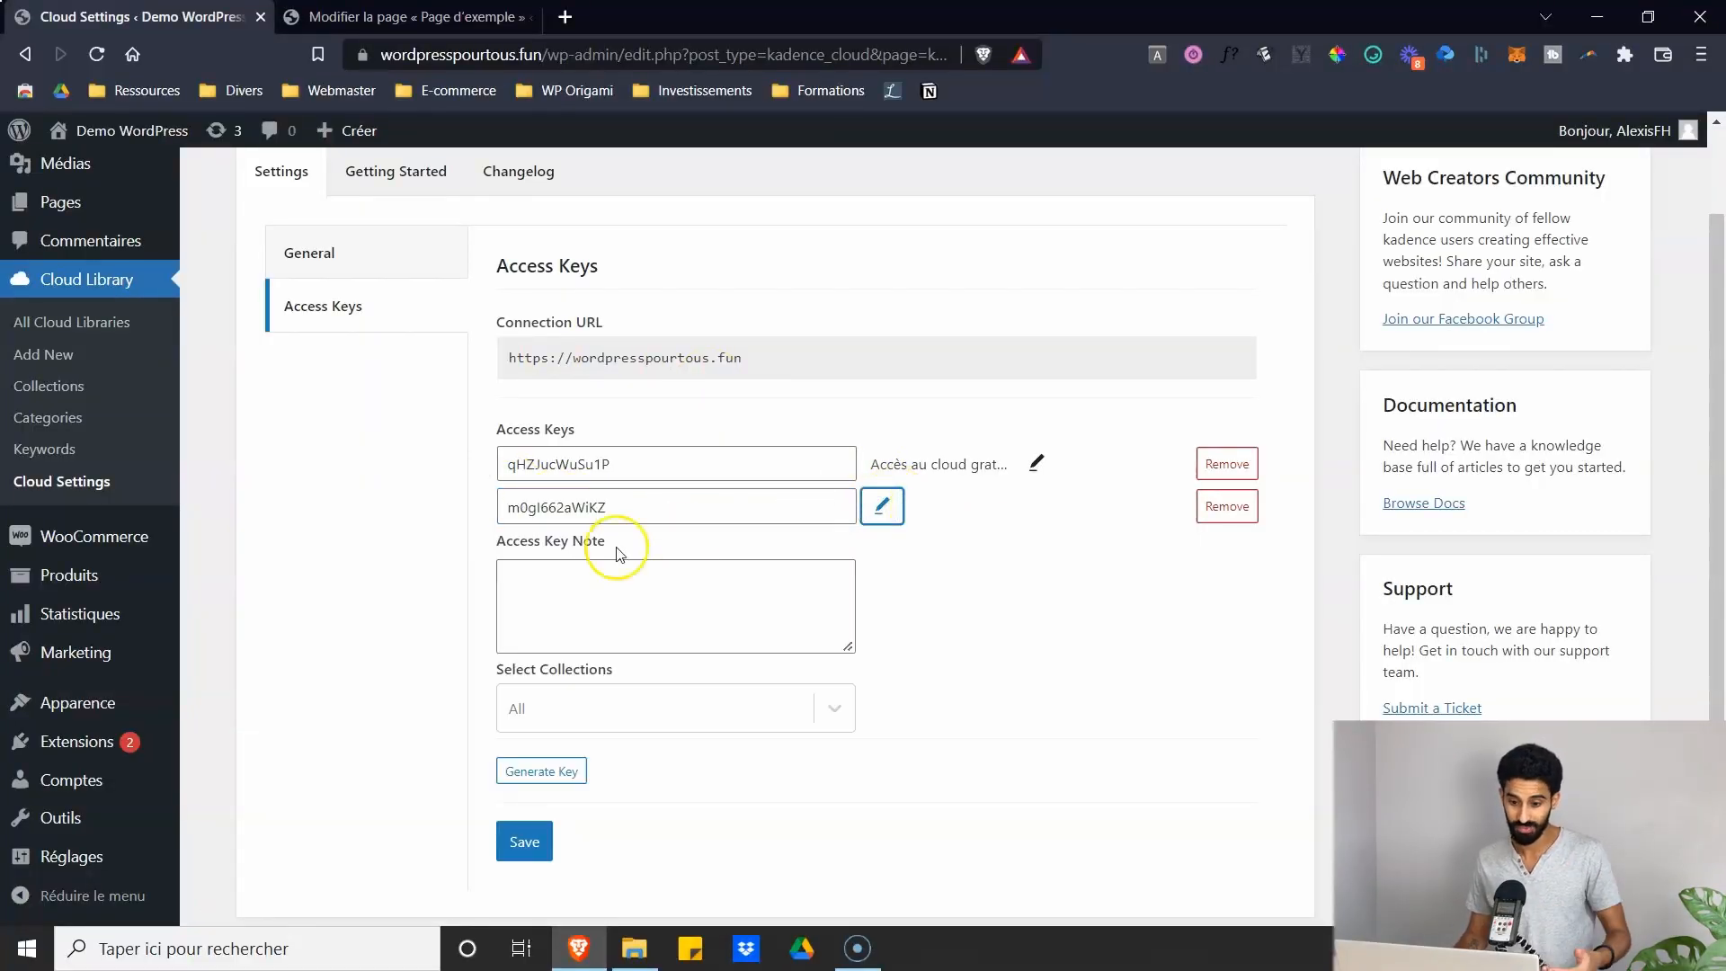
{"action": "scroll", "coordinate": [584, 539], "scroll_direction": "down", "scroll_amount": 1}
{"action": "left_click", "coordinate": [540, 642]}
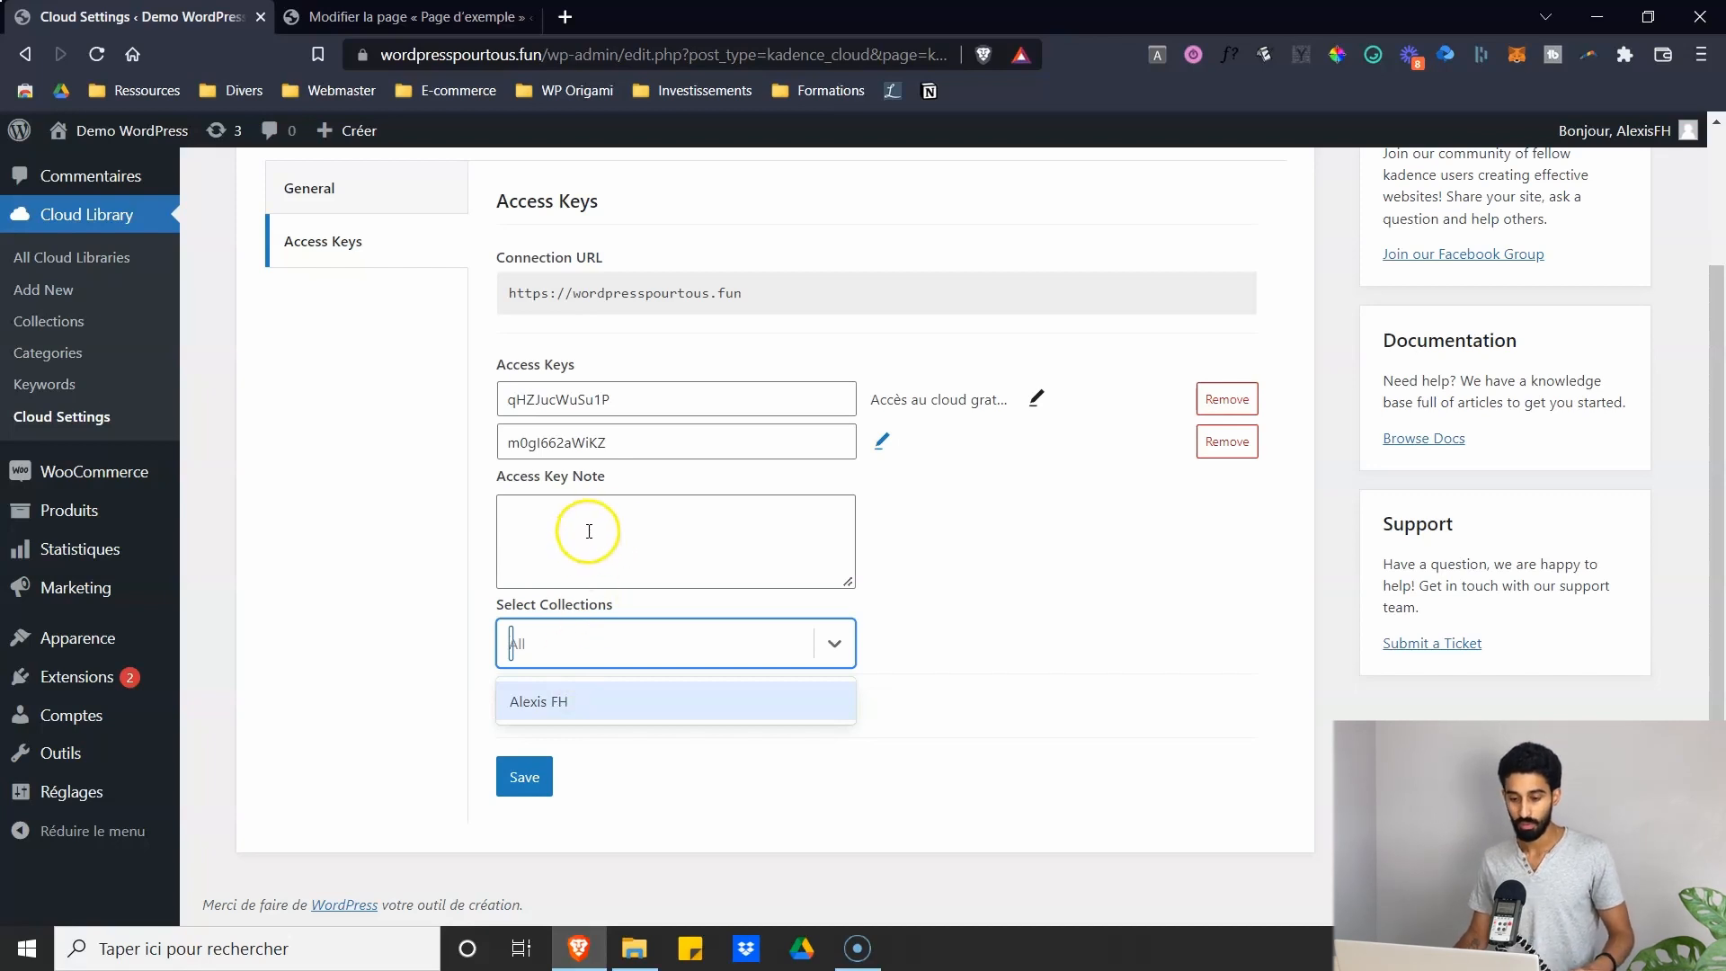
{"action": "left_click", "coordinate": [551, 699]}
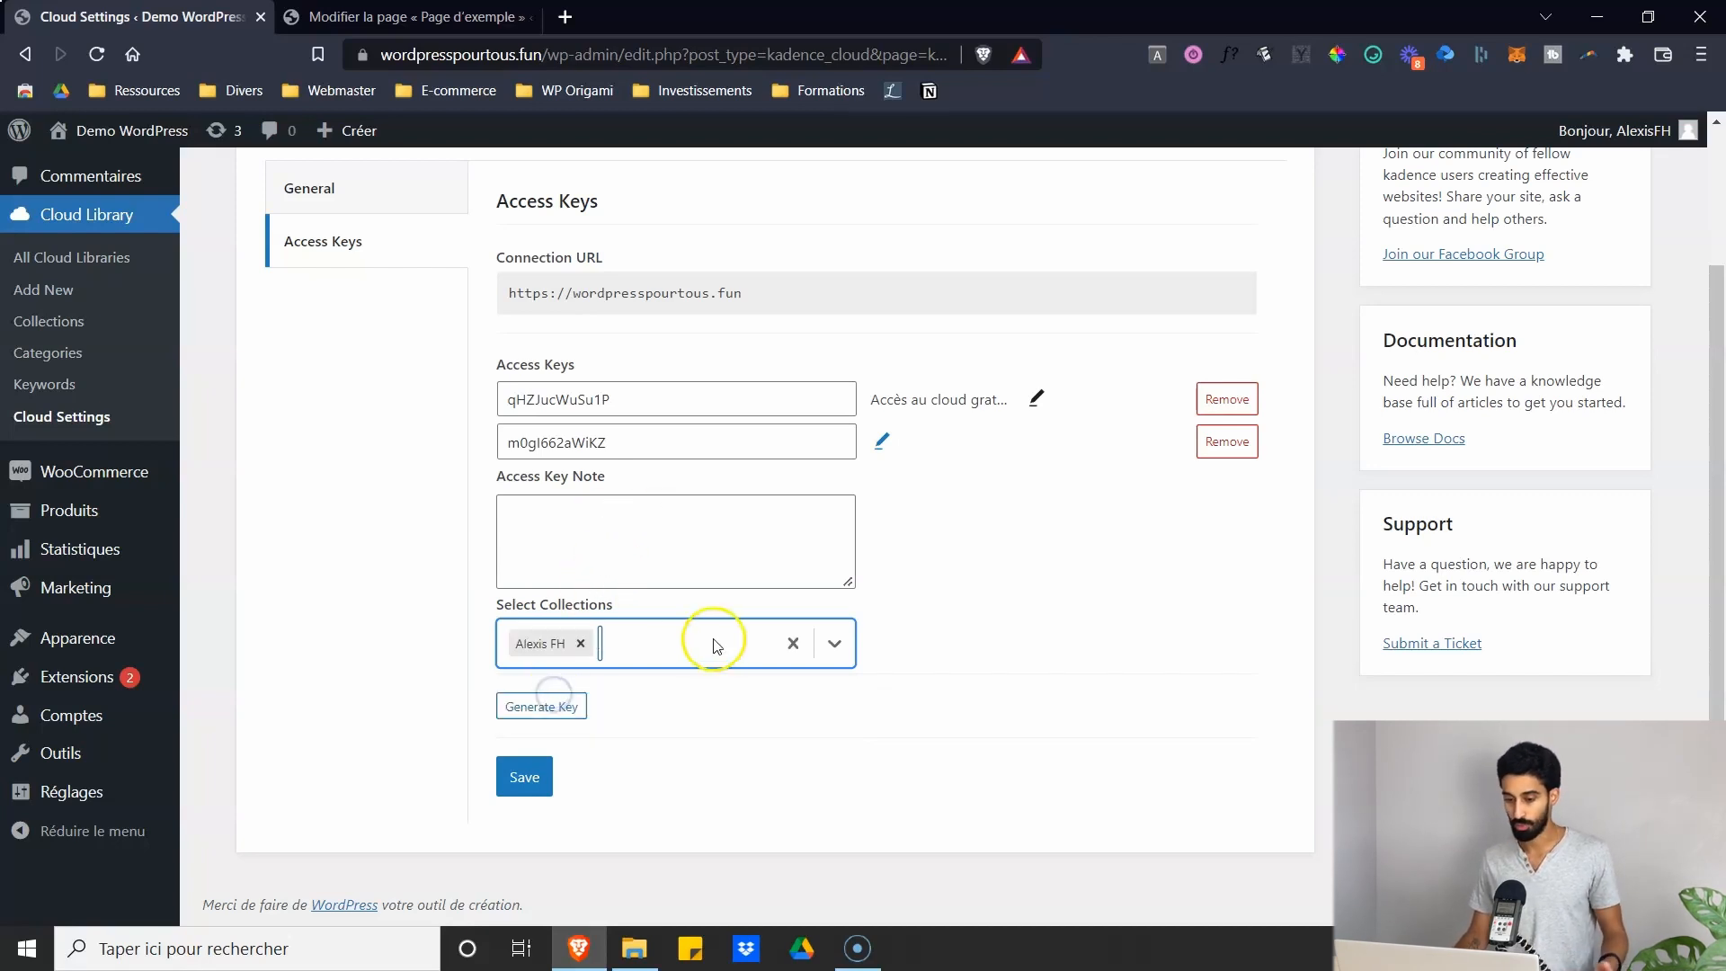
- Leave the new access key's note blank and save the Access Keys settings
{"action": "left_click", "coordinate": [697, 568]}
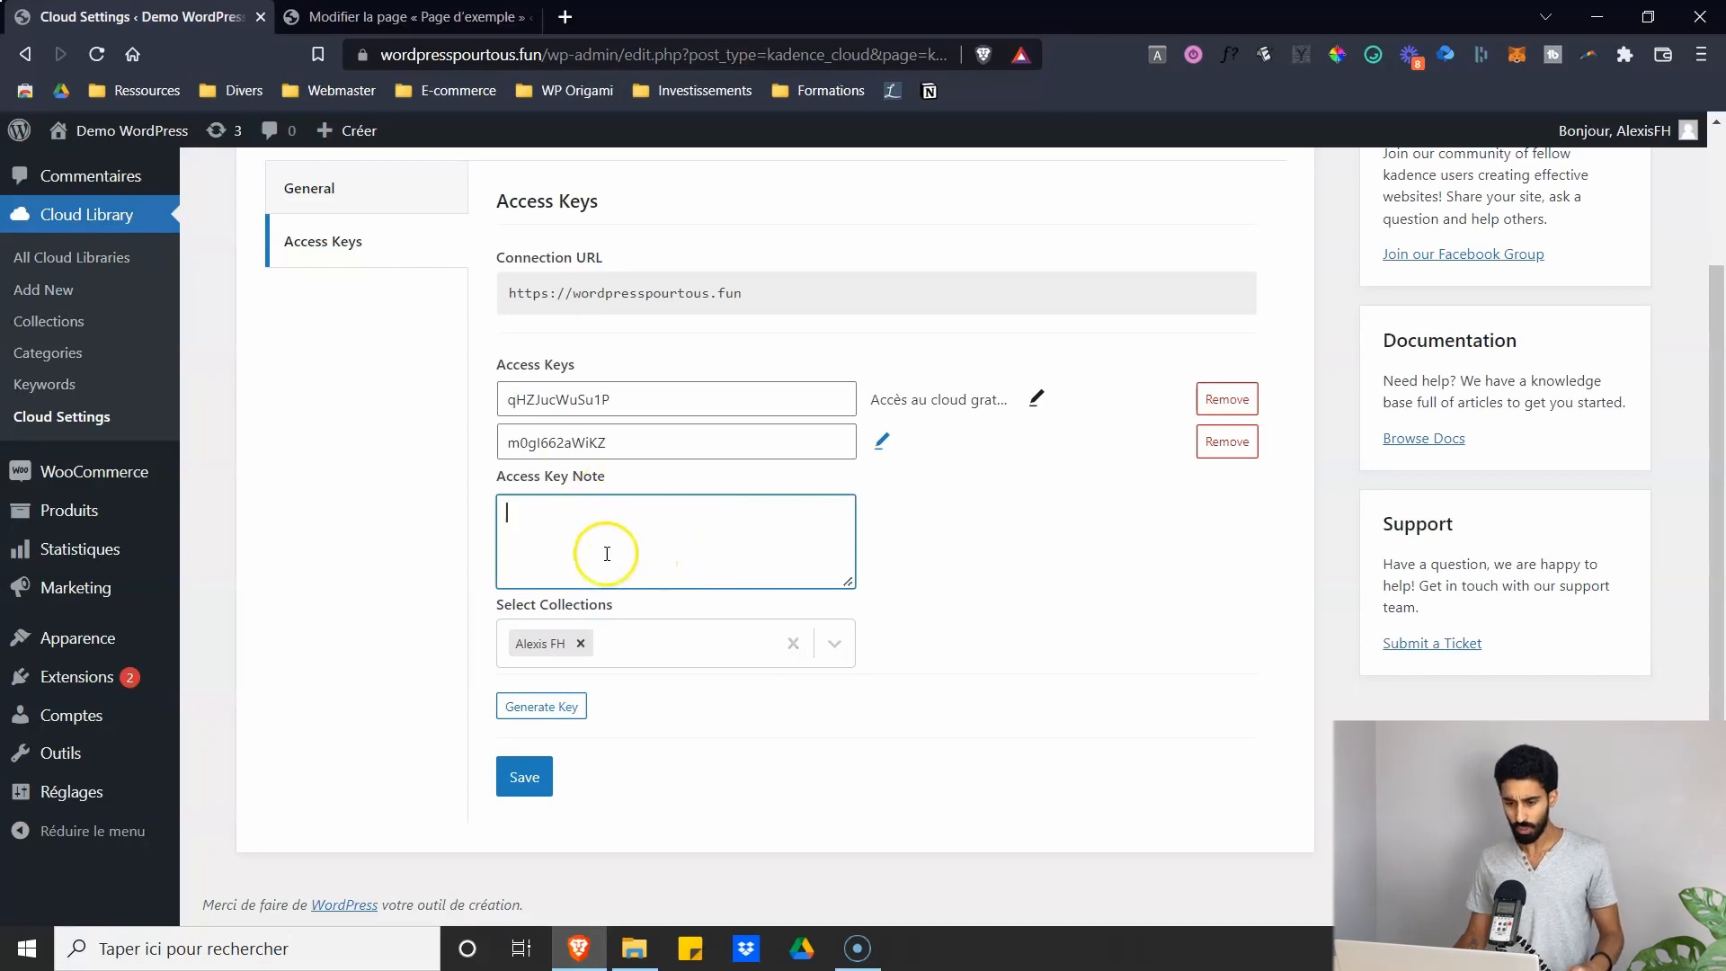
{"action": "left_click", "coordinate": [922, 396]}
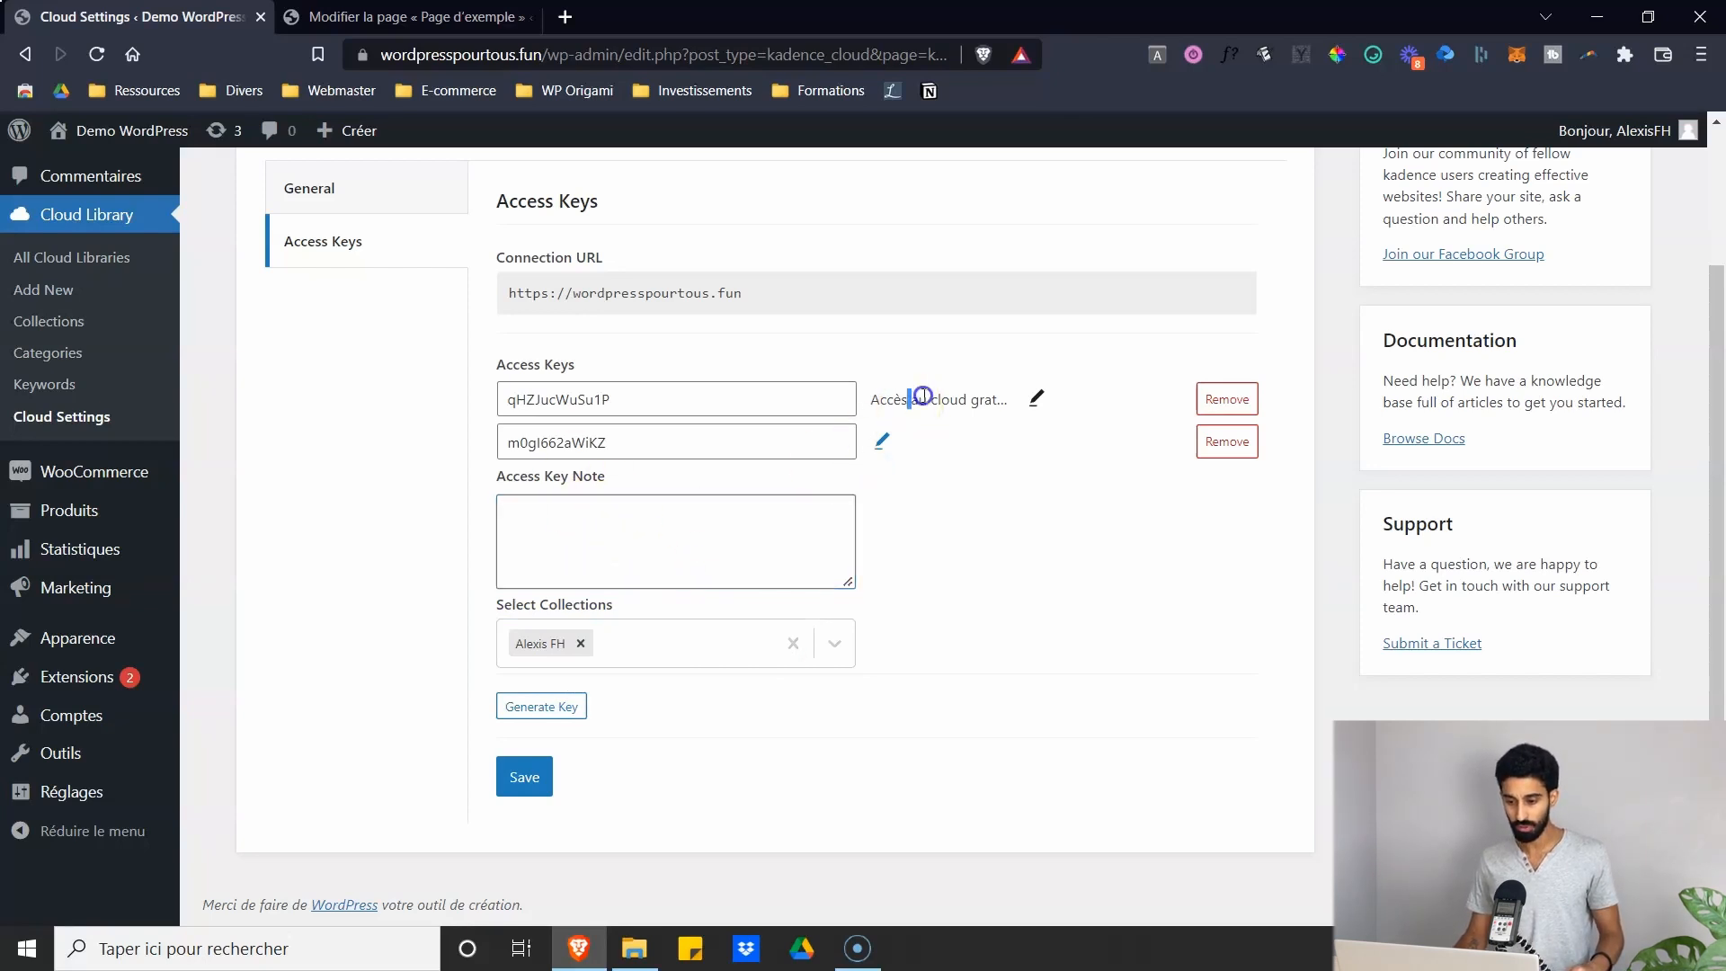
{"action": "left_click", "coordinate": [694, 510]}
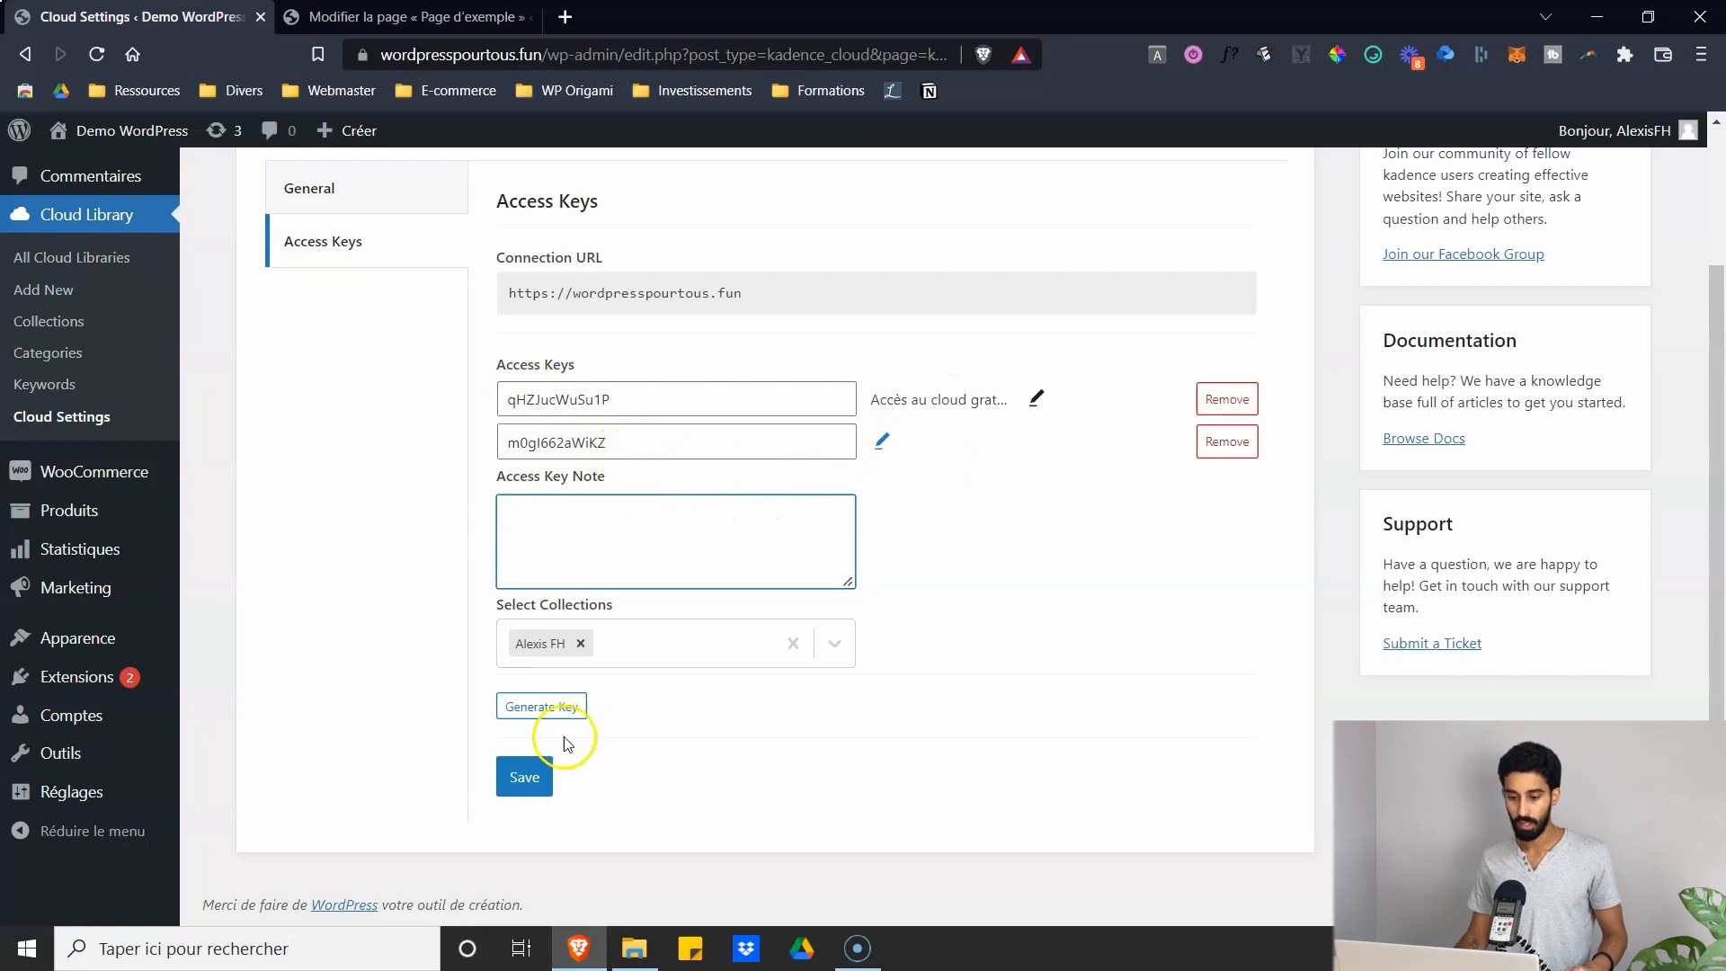
{"action": "left_click", "coordinate": [524, 775]}
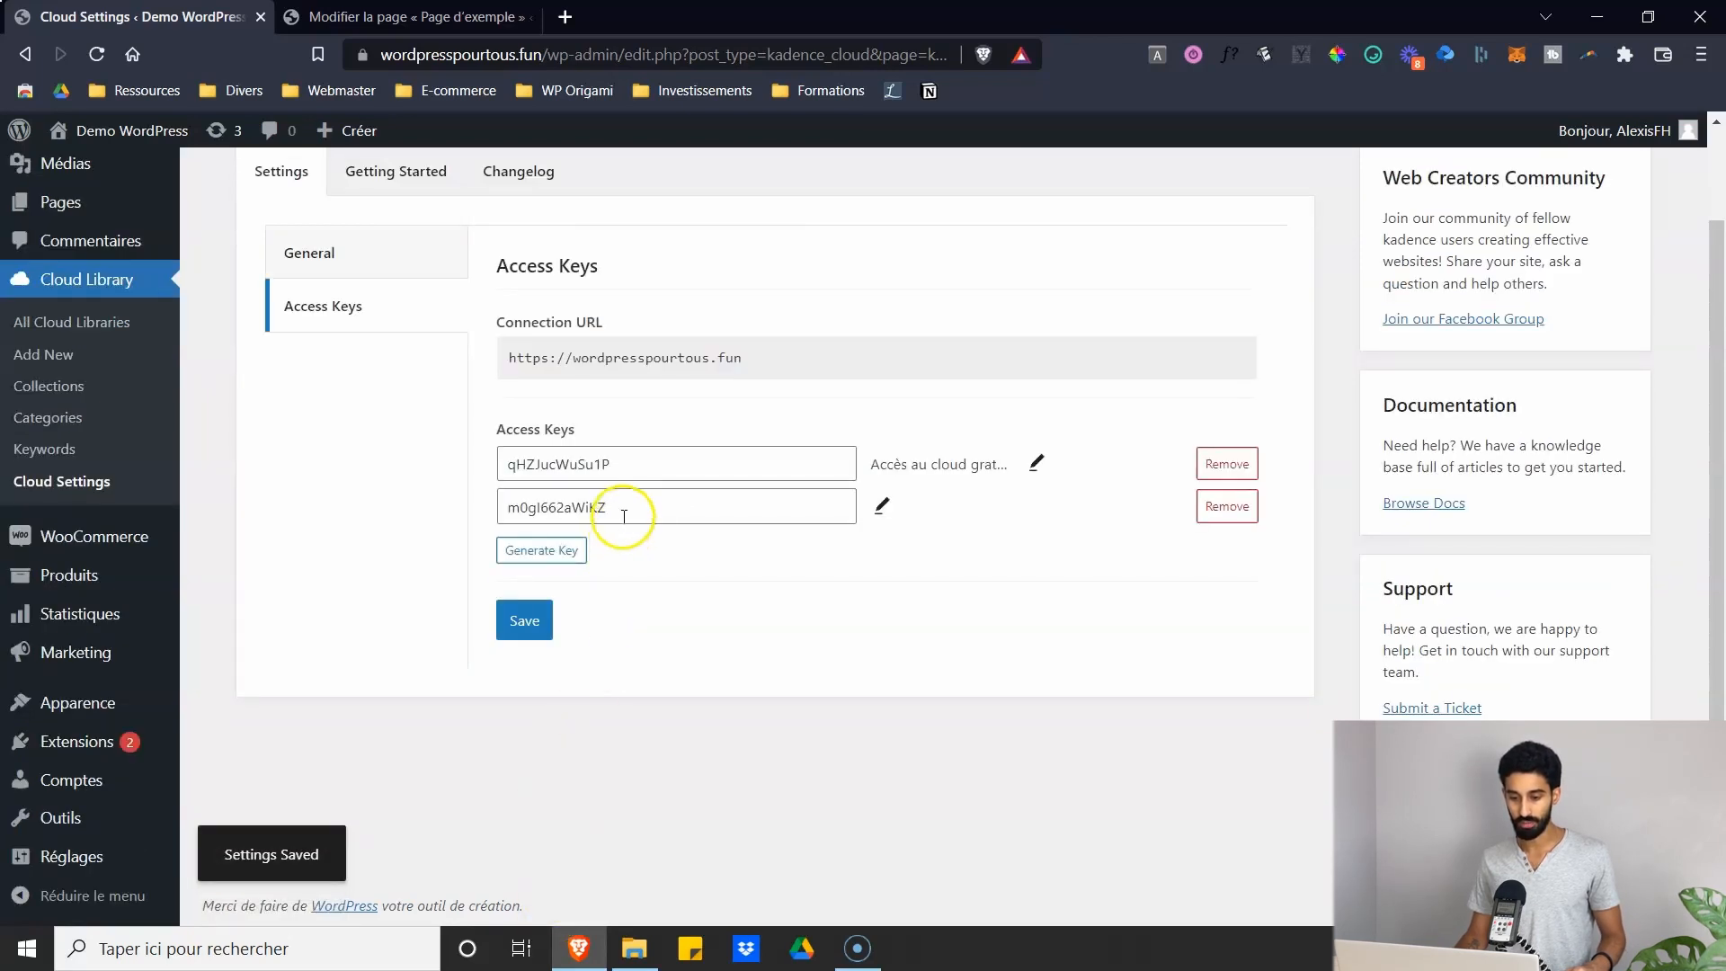
- Switch to the Page d'exemple editor, close the Design Library and leave for the pages list without saving the changes
{"action": "left_click", "coordinate": [431, 16]}
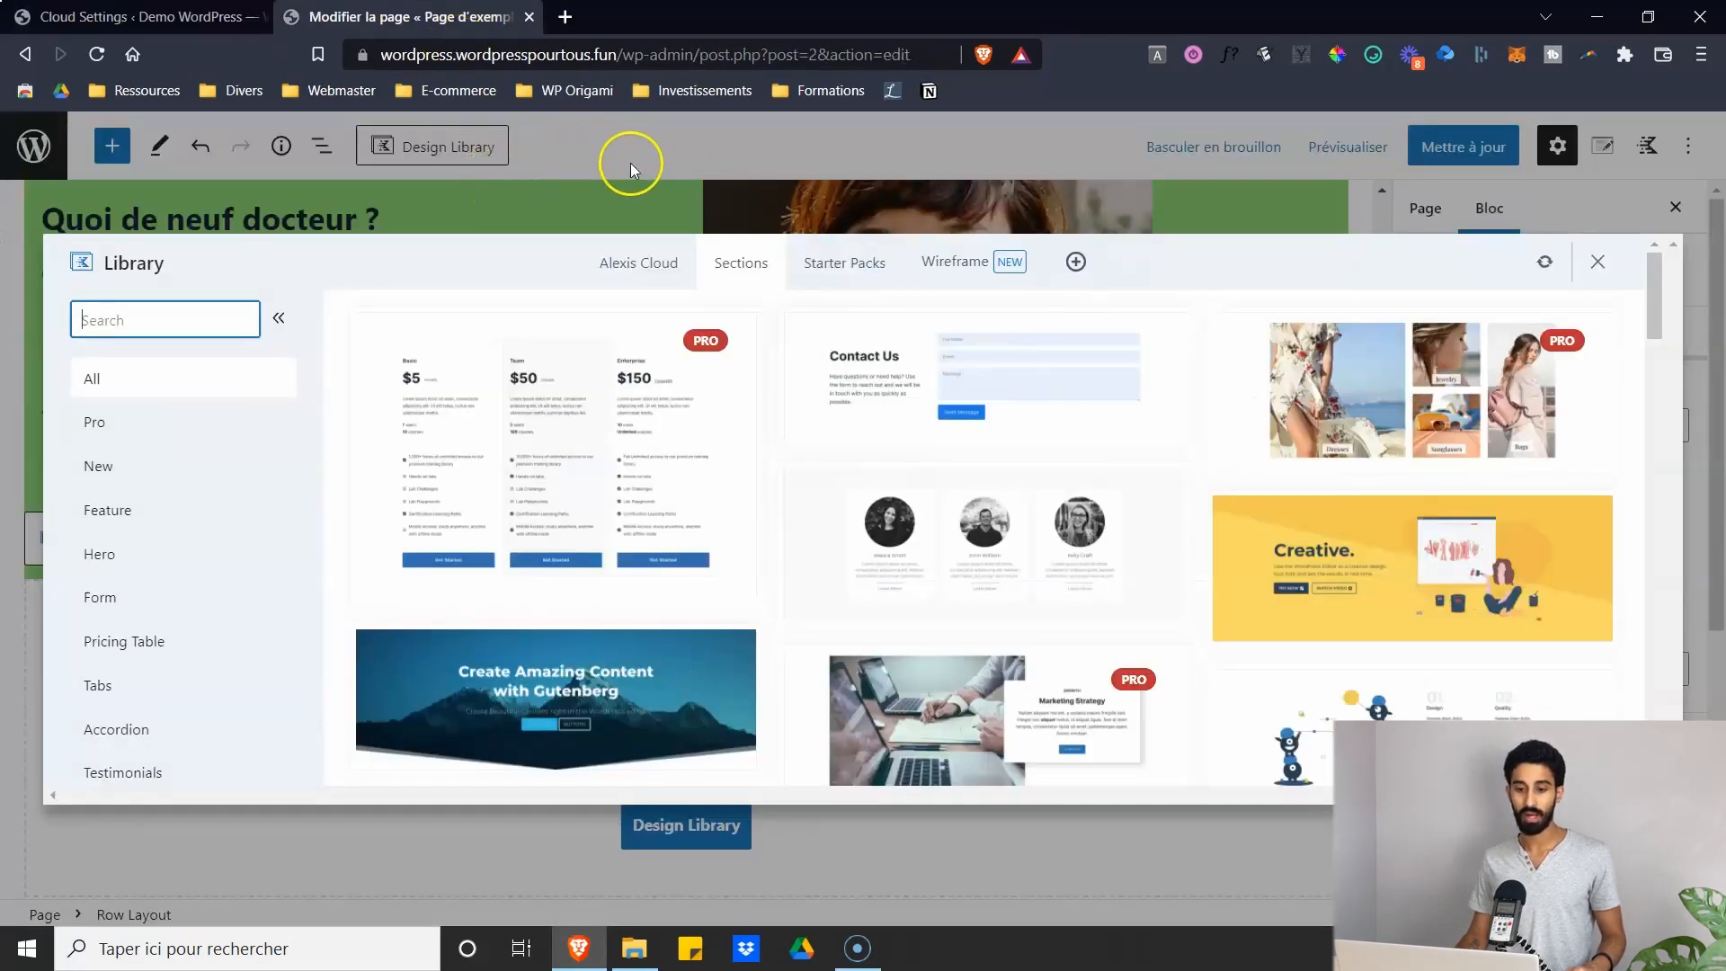
{"action": "left_click", "coordinate": [1597, 261]}
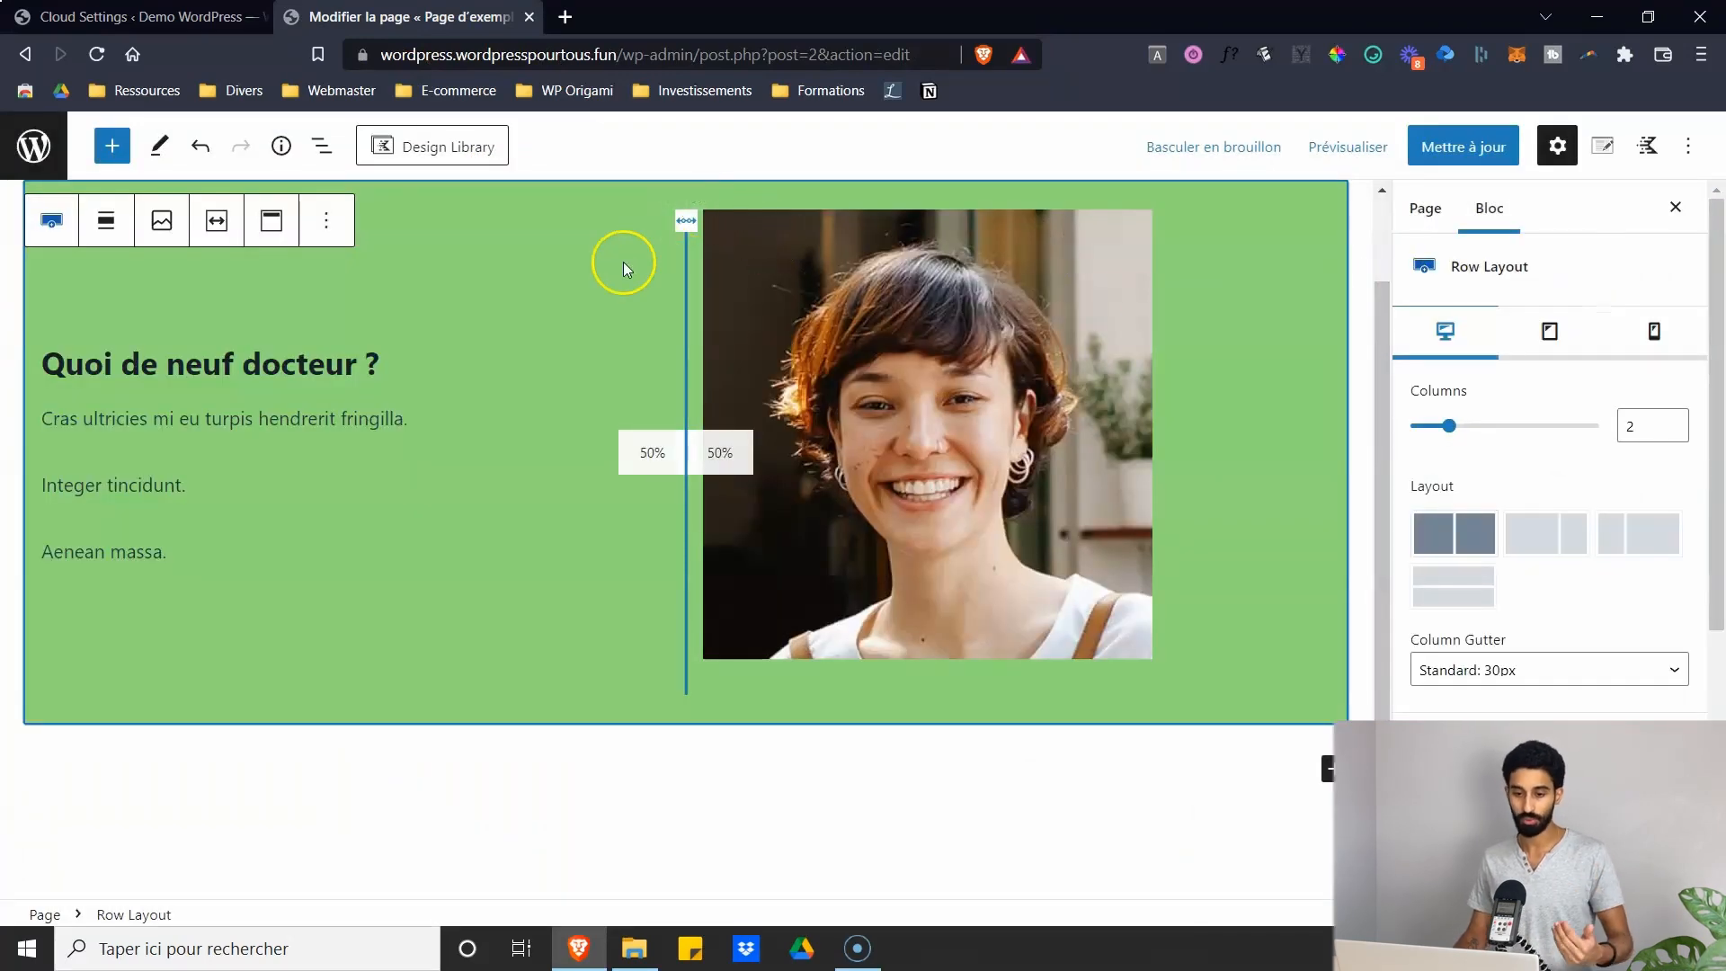
{"action": "left_click", "coordinate": [34, 145]}
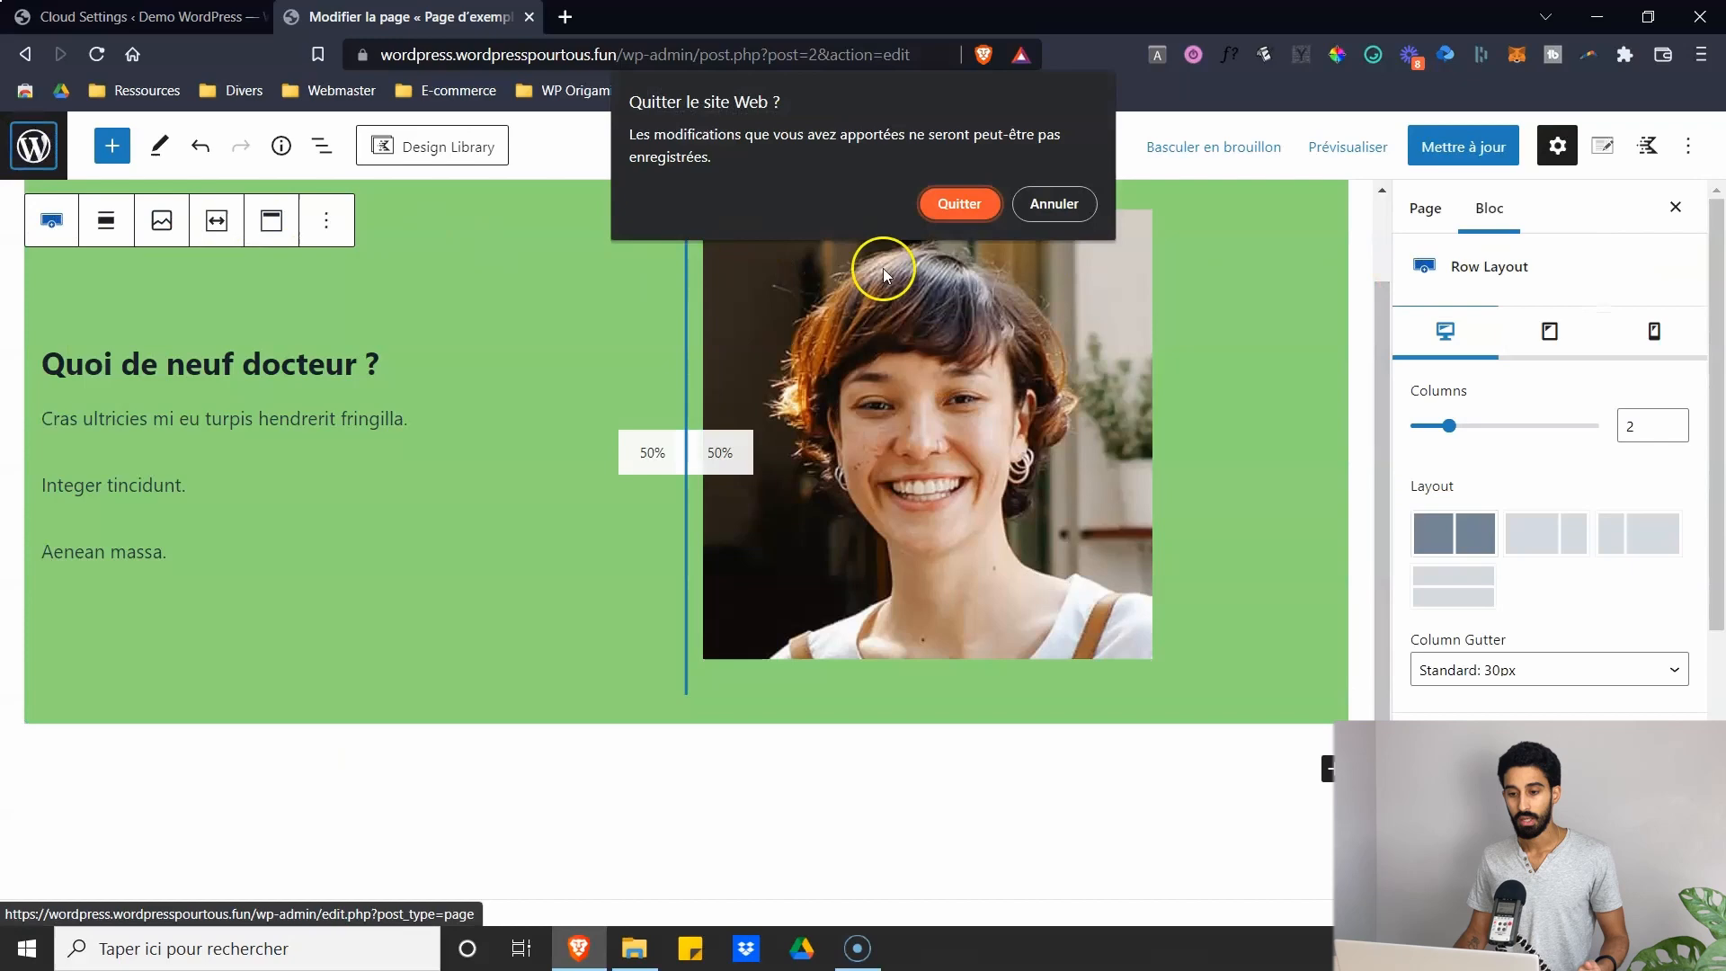
{"action": "left_click", "coordinate": [988, 217]}
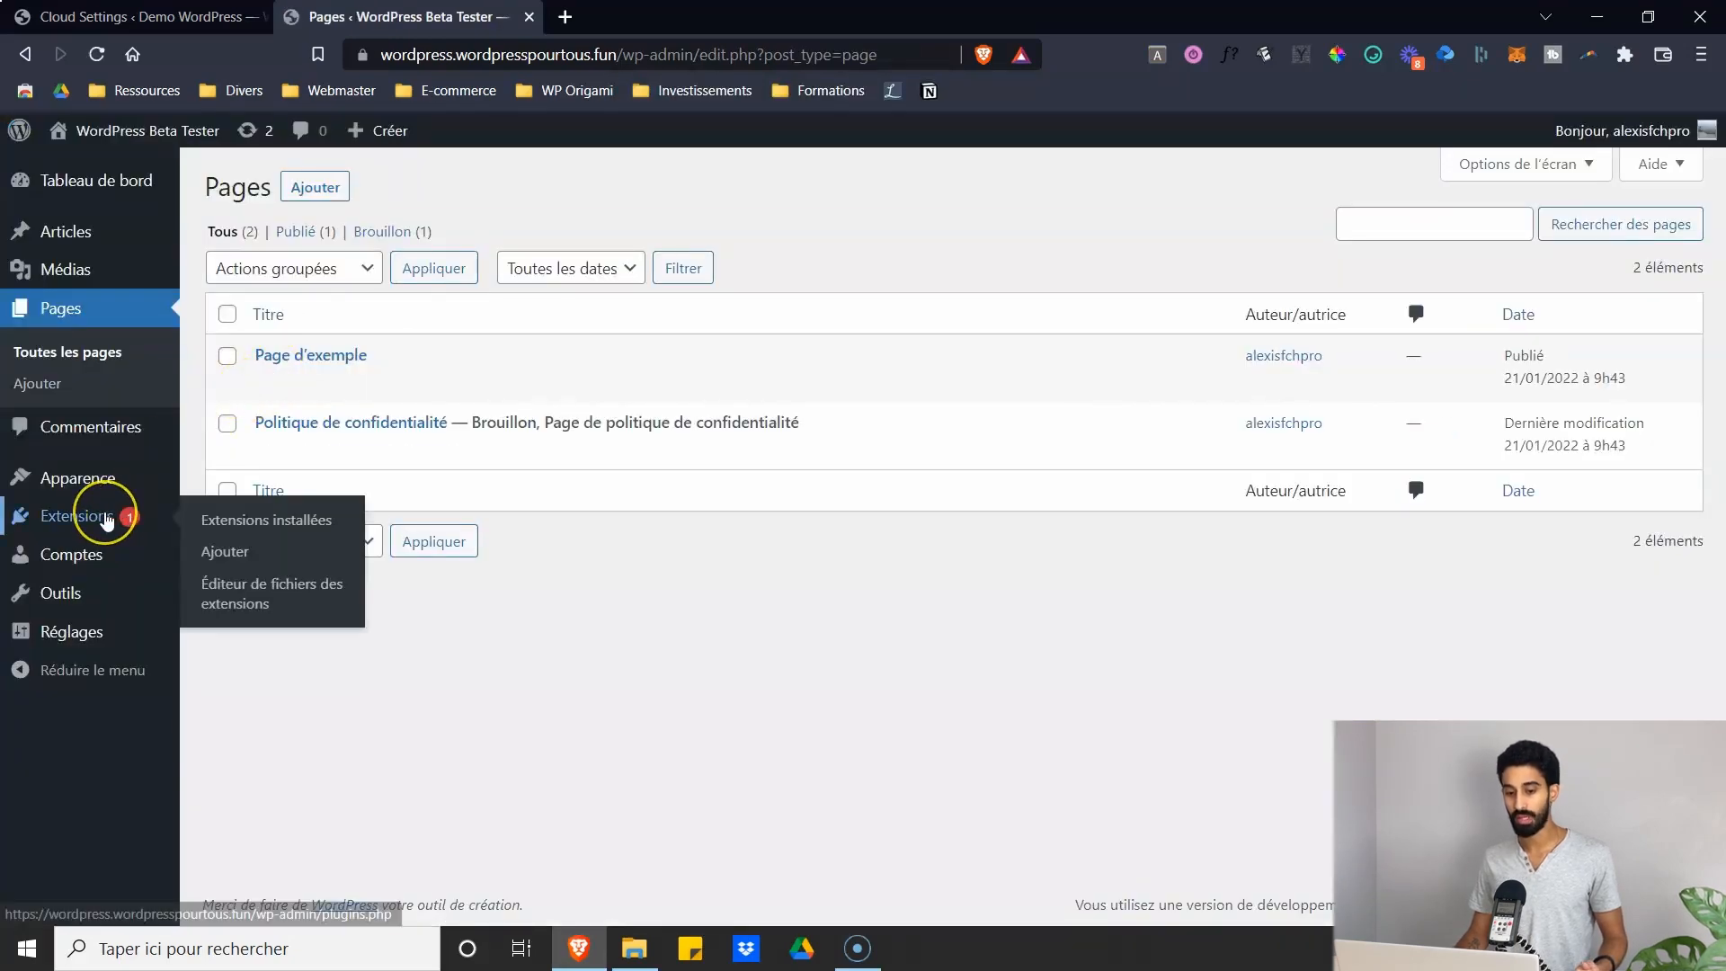
- Check the second site's installed extensions for the Kadence Blocks plugin
{"action": "left_click", "coordinate": [106, 521]}
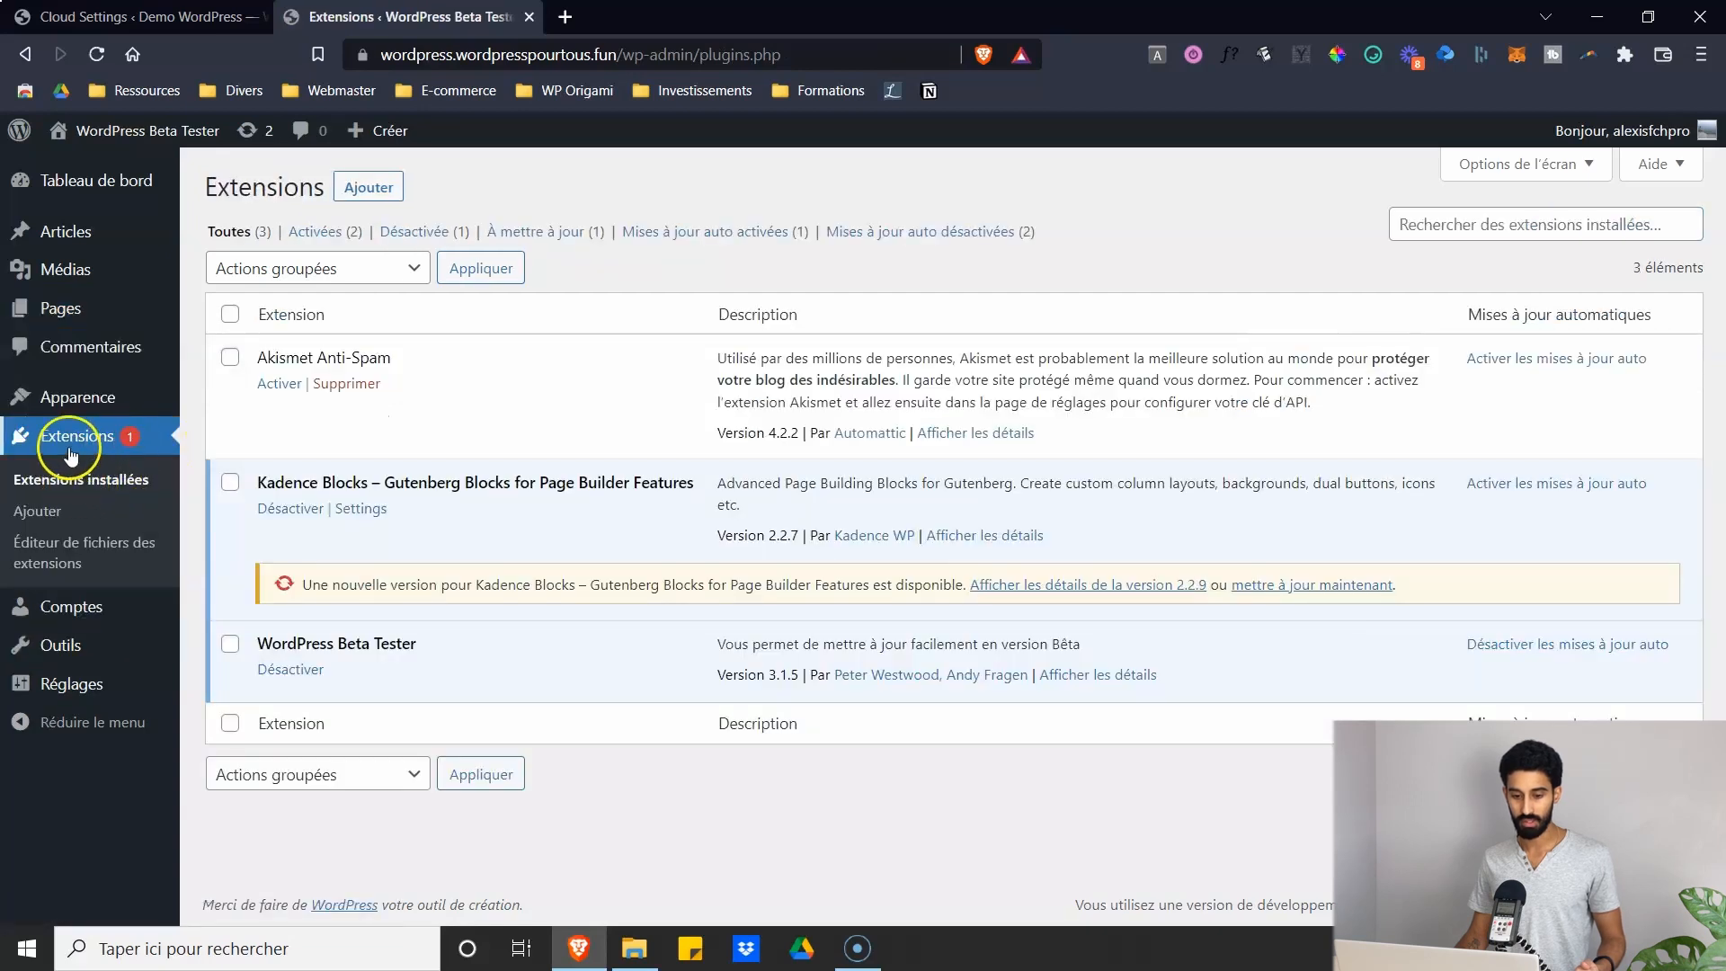
{"action": "left_click", "coordinate": [49, 483]}
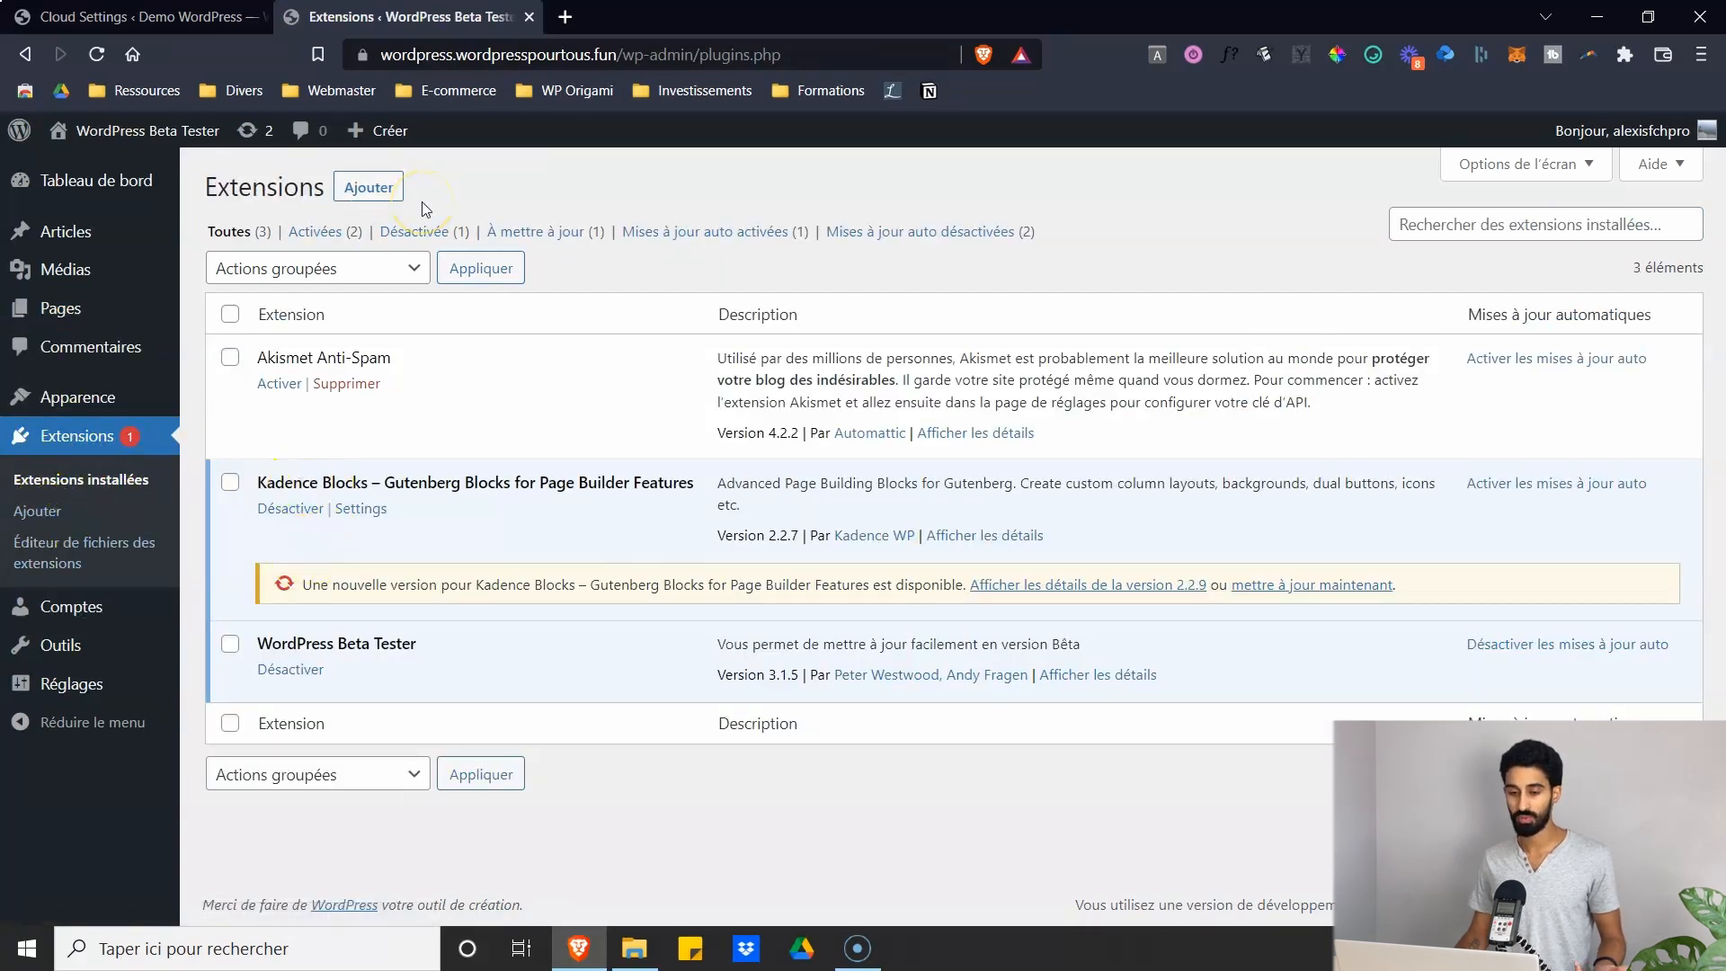
{"action": "left_click_drag", "start_coordinate": [252, 491], "coordinate": [341, 460]}
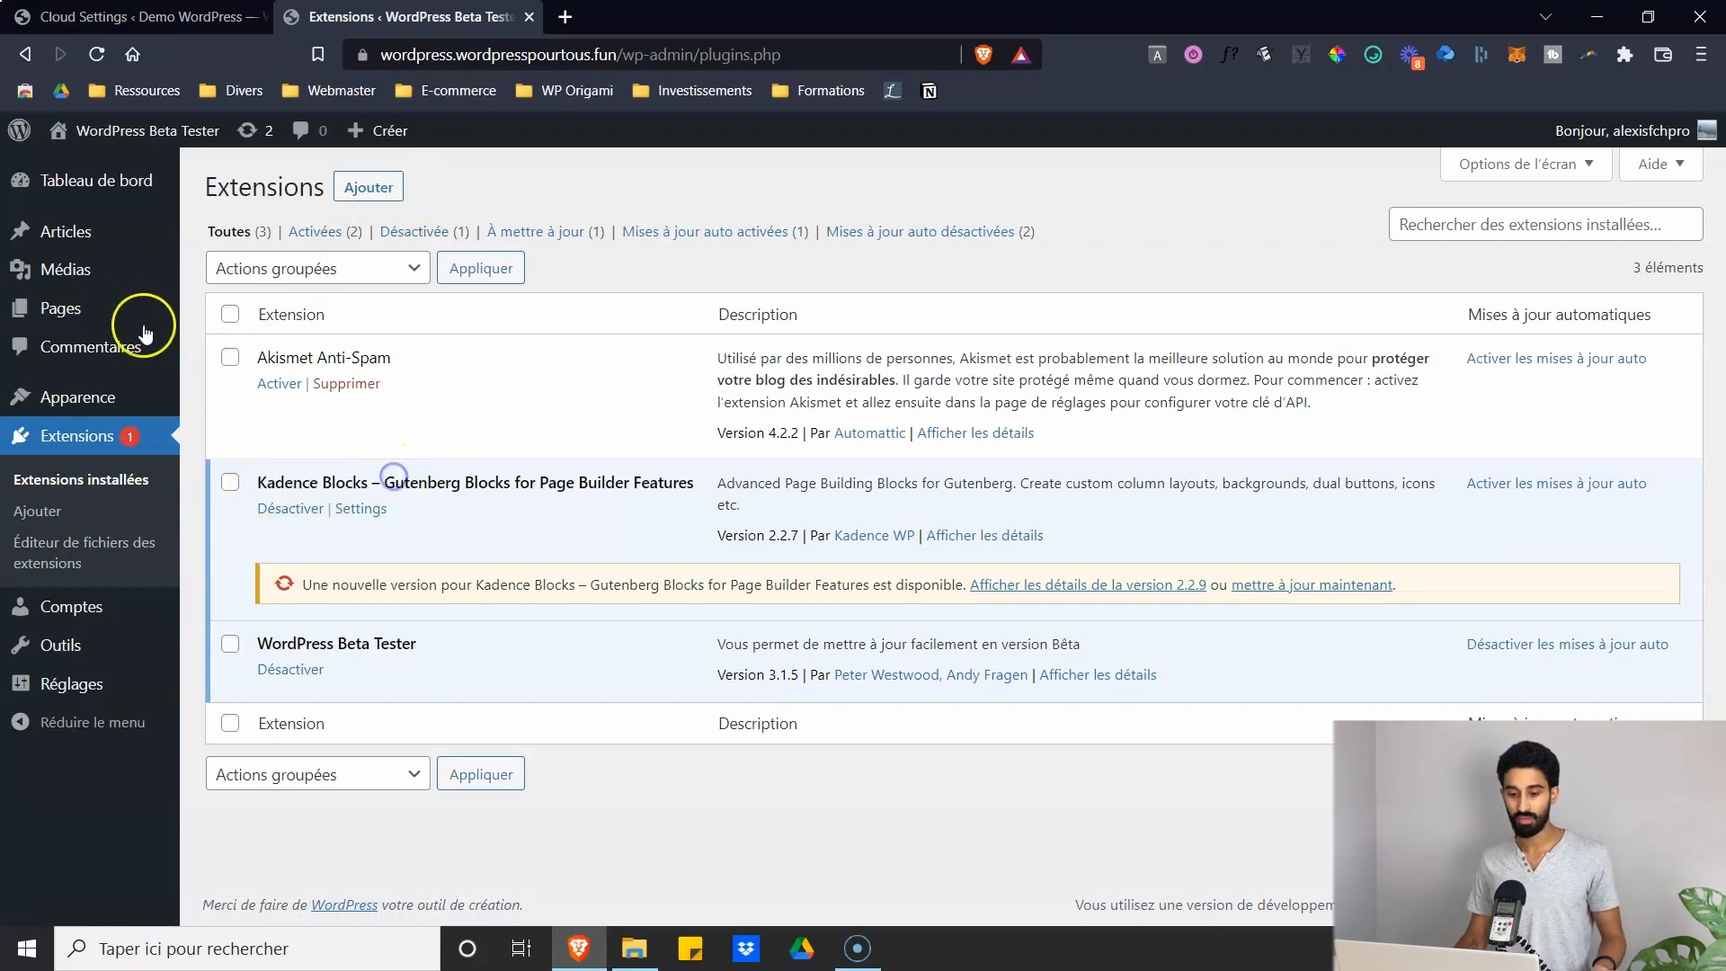
- Reopen Page d'exemple for editing and bring up the new connection form in its Design Library
{"action": "left_click", "coordinate": [63, 310]}
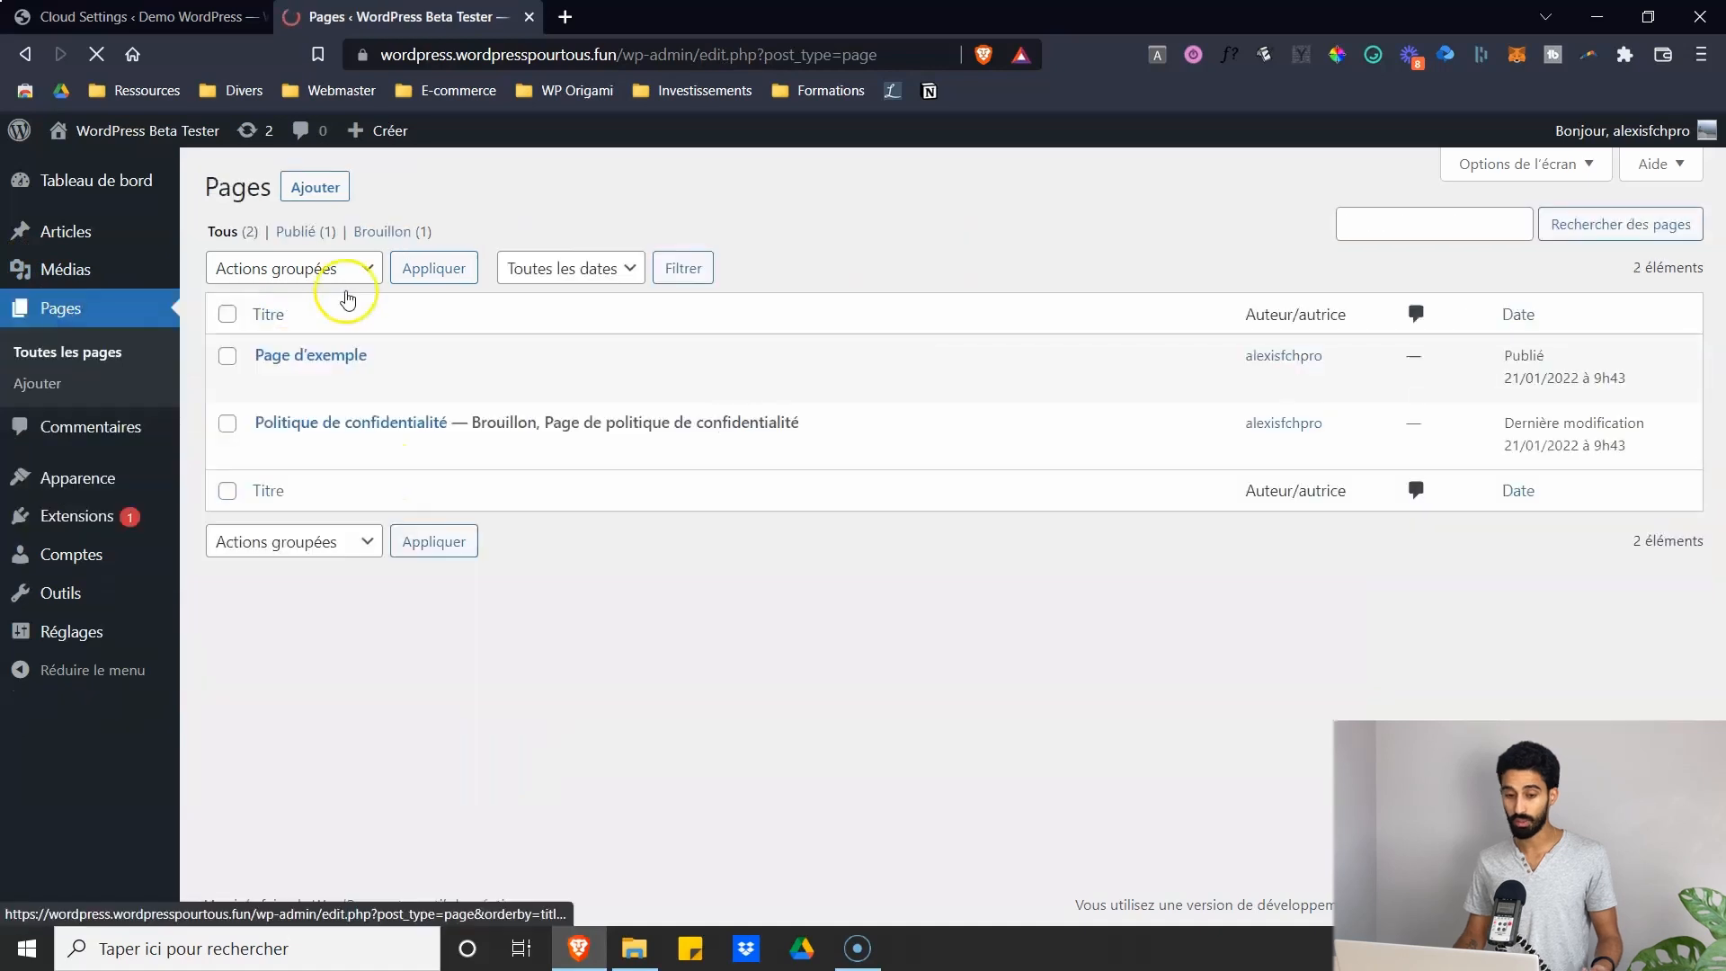
{"action": "left_click", "coordinate": [331, 355]}
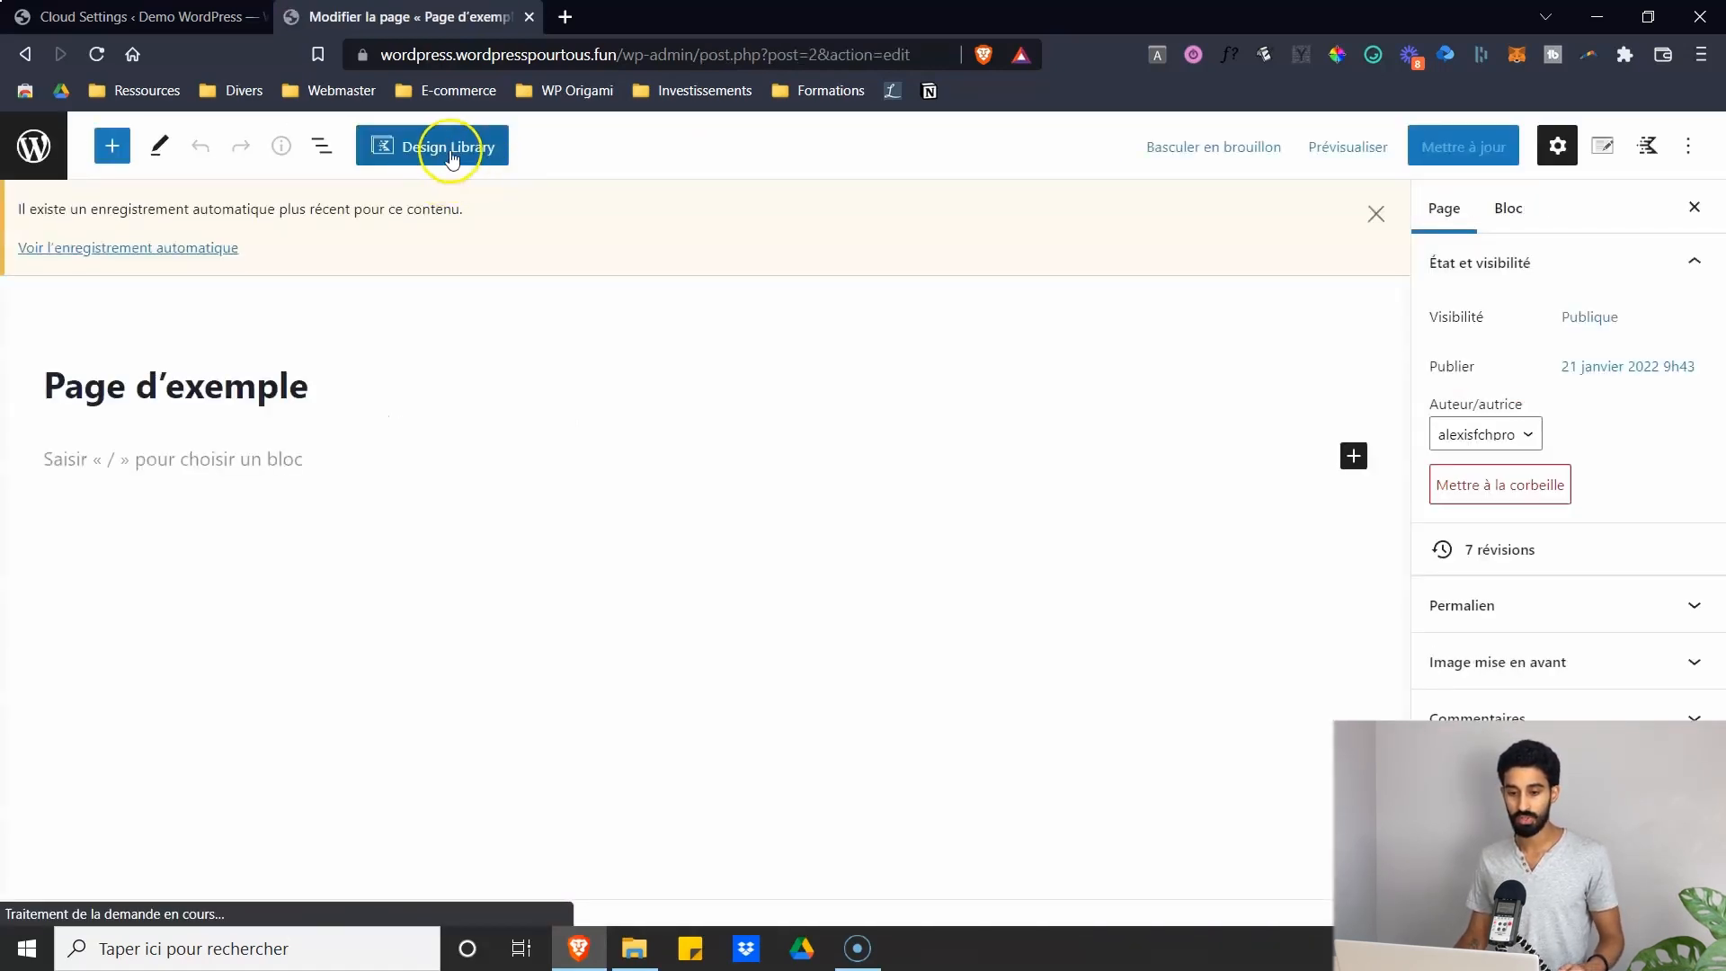
{"action": "left_click", "coordinate": [441, 150]}
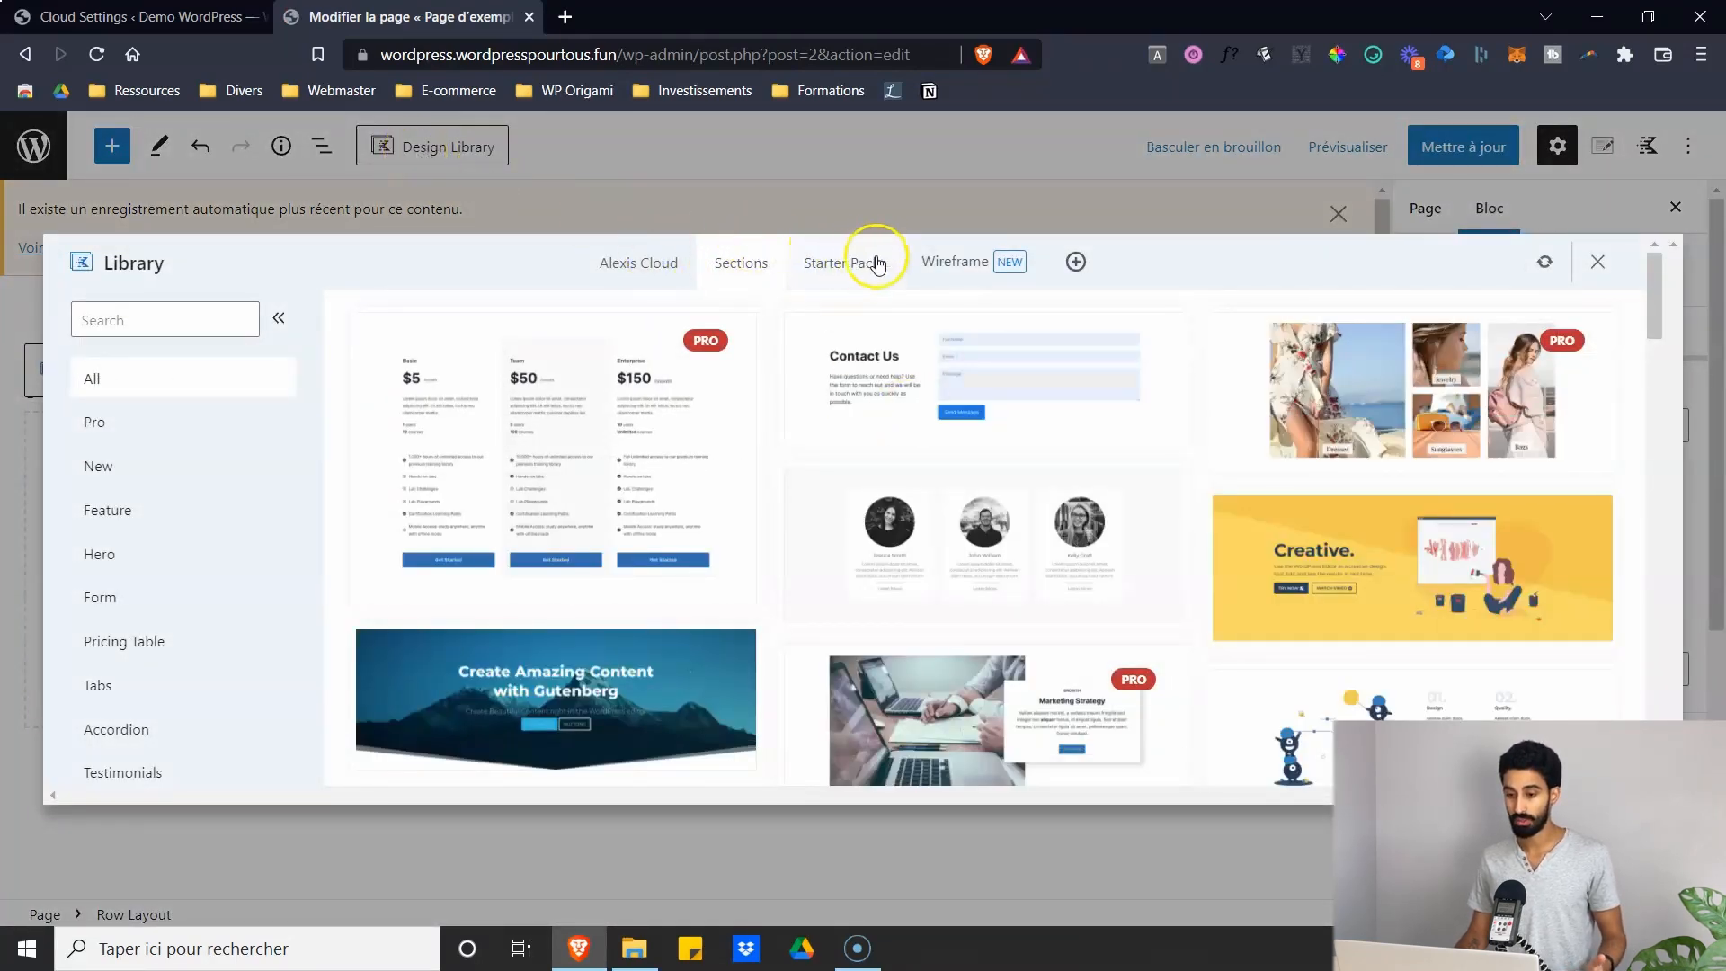
{"action": "left_click", "coordinate": [1078, 272]}
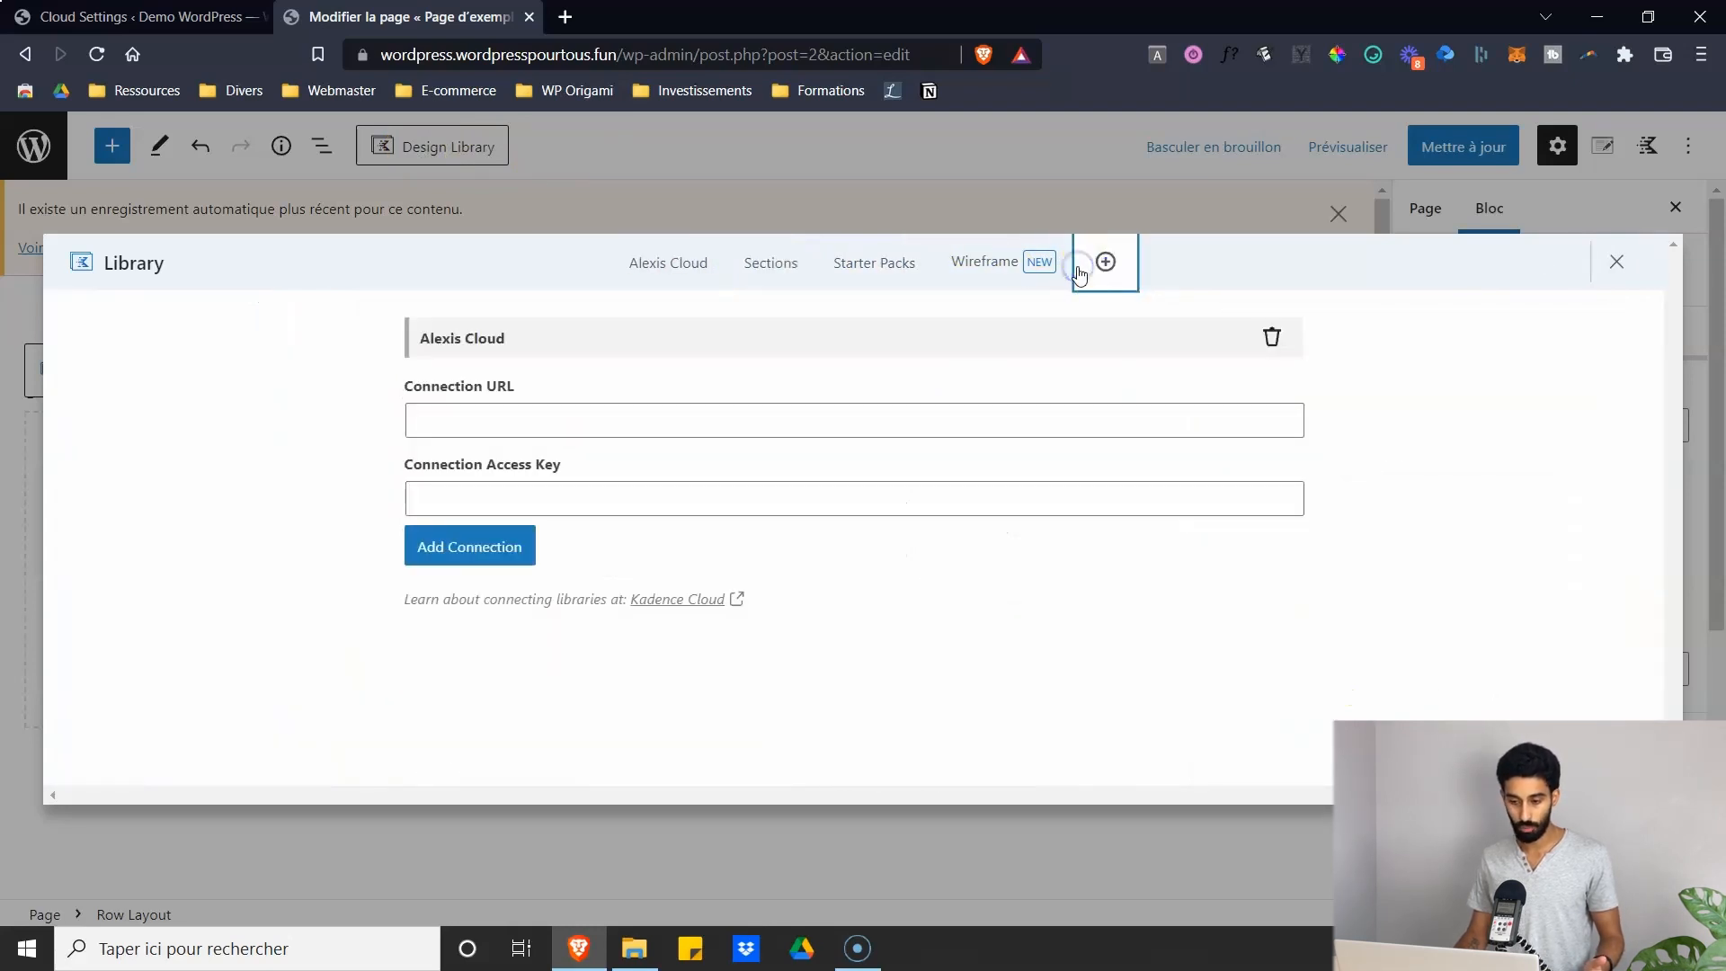
{"action": "left_click", "coordinate": [615, 420]}
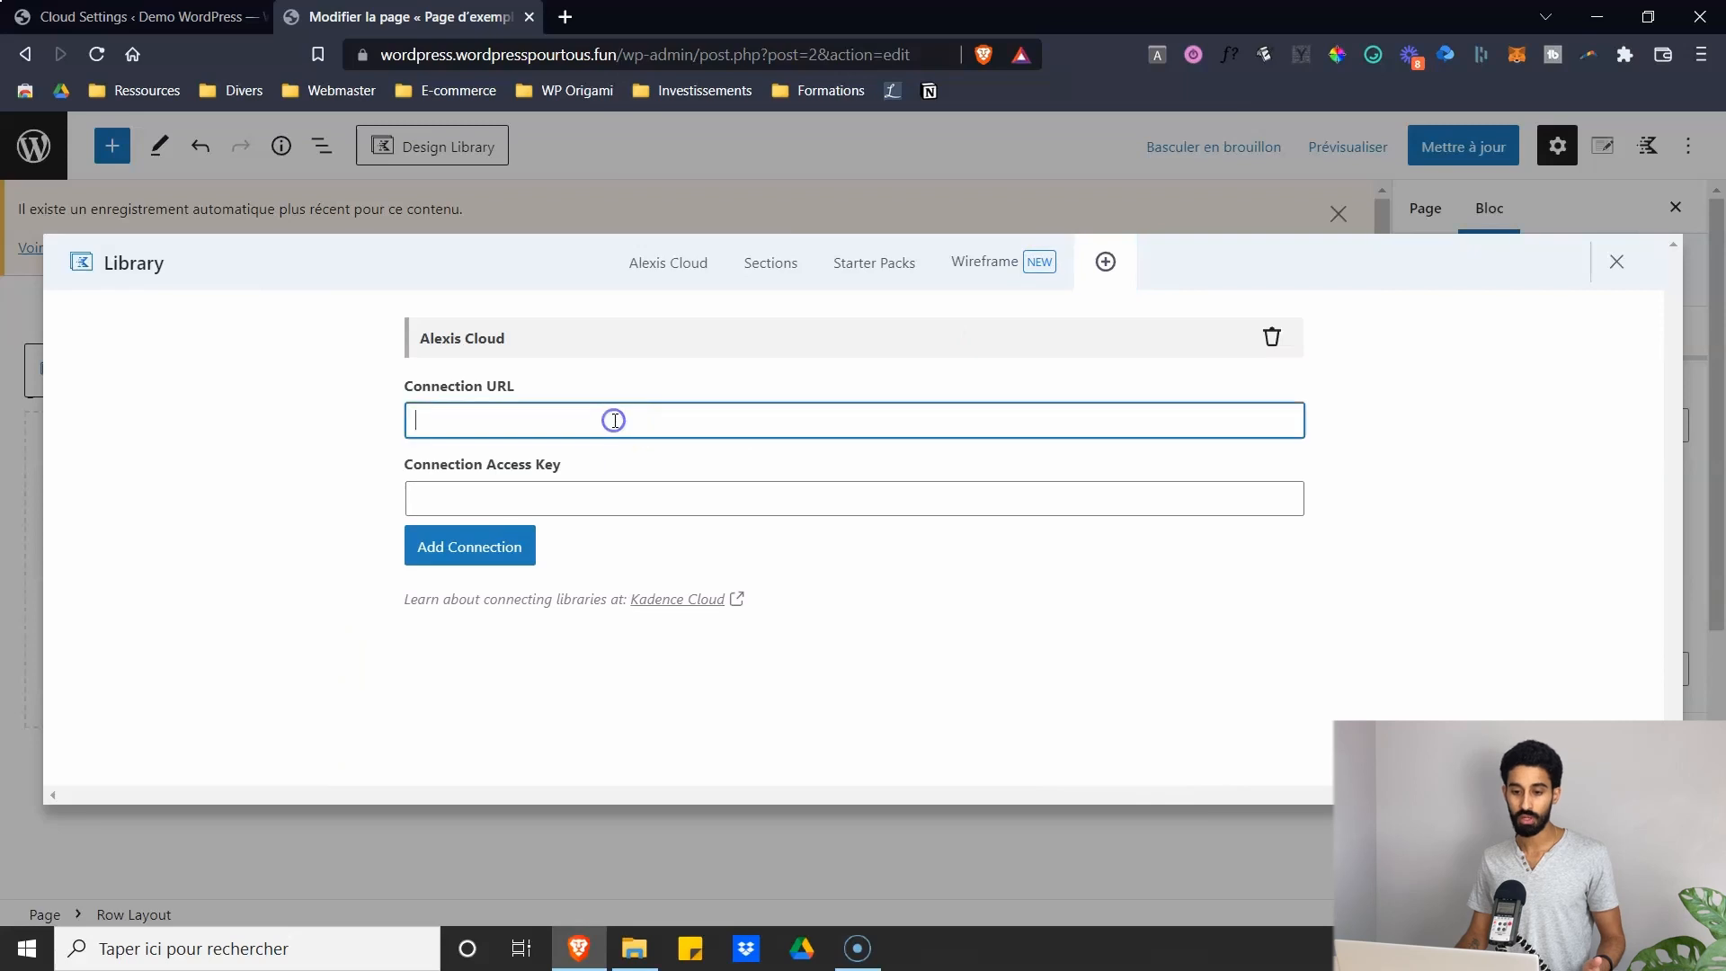
{"action": "key", "text": "ctrl+shift+Tab"}
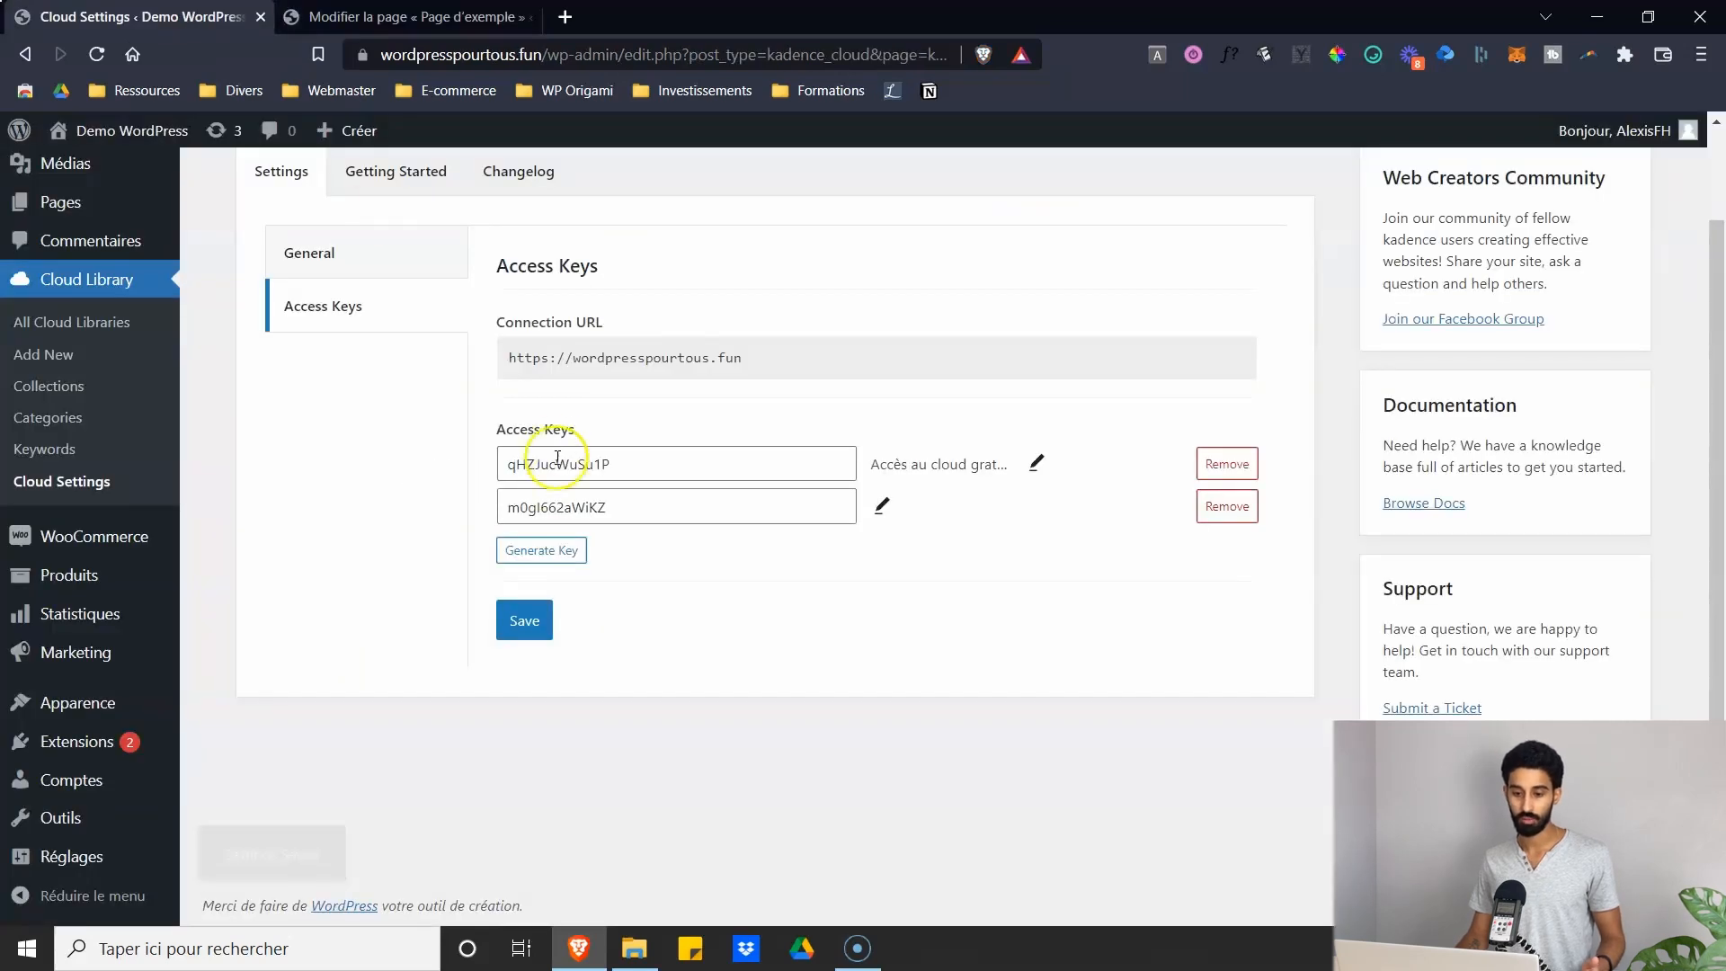
{"action": "left_click_drag", "start_coordinate": [624, 350], "coordinate": [511, 356]}
{"action": "key", "text": "ctrl+c"}
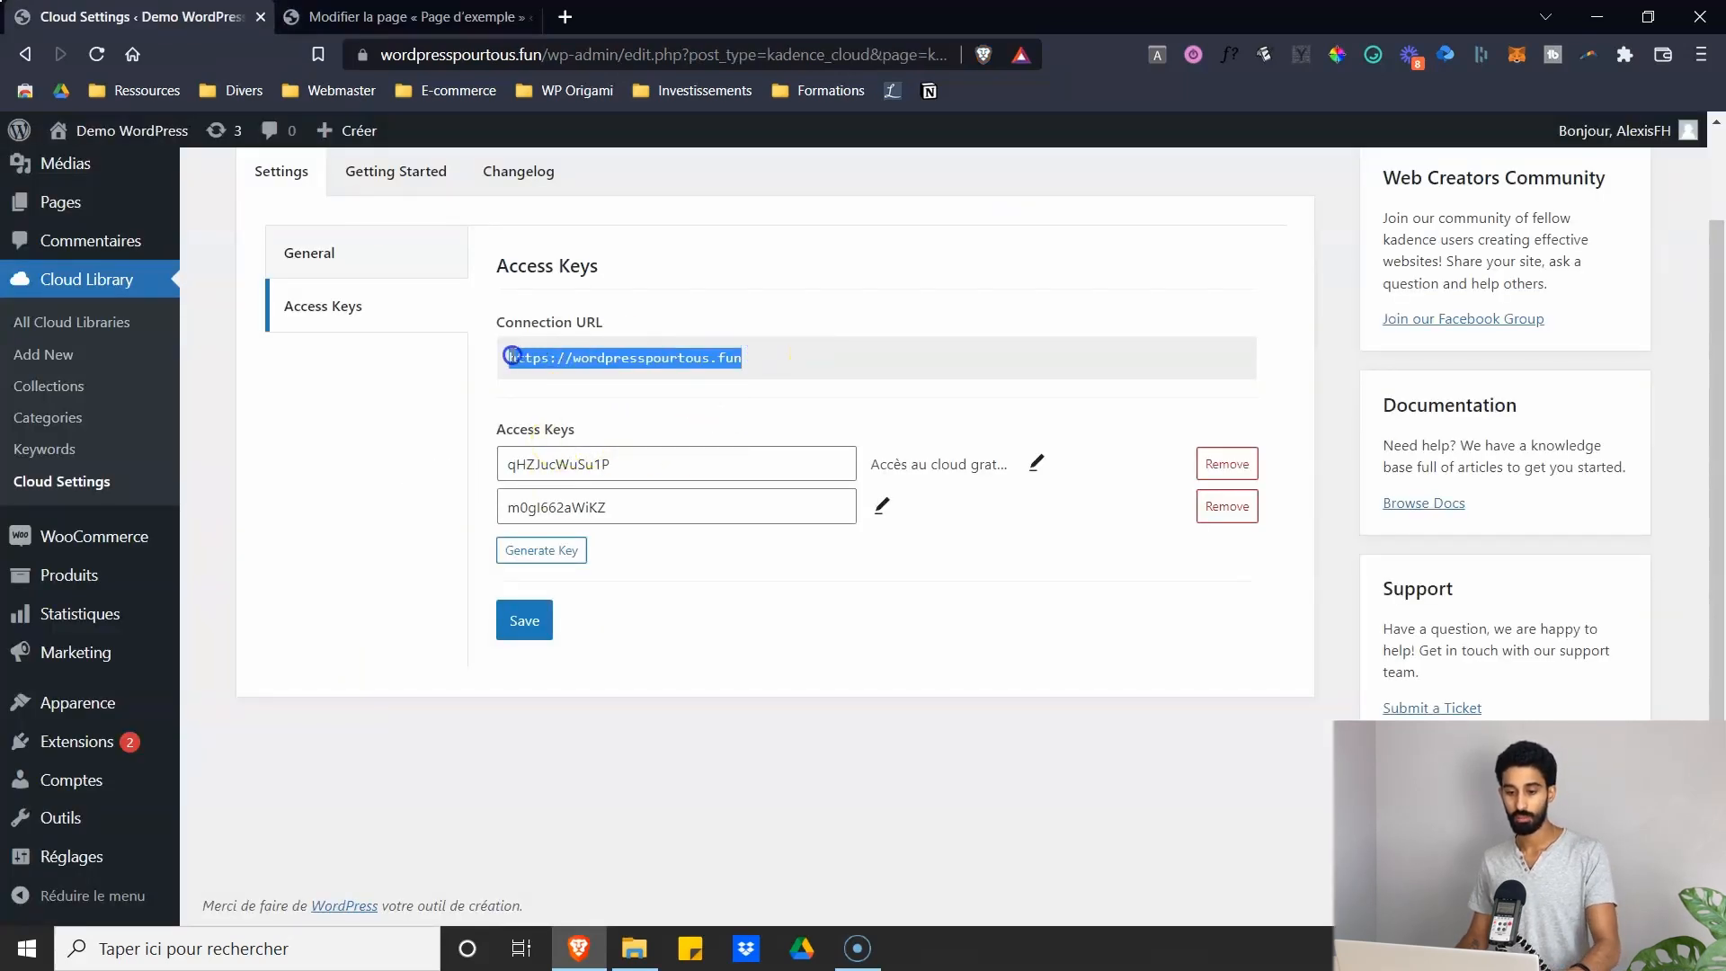
{"action": "left_click", "coordinate": [504, 16]}
{"action": "key", "text": "ctrl+v"}
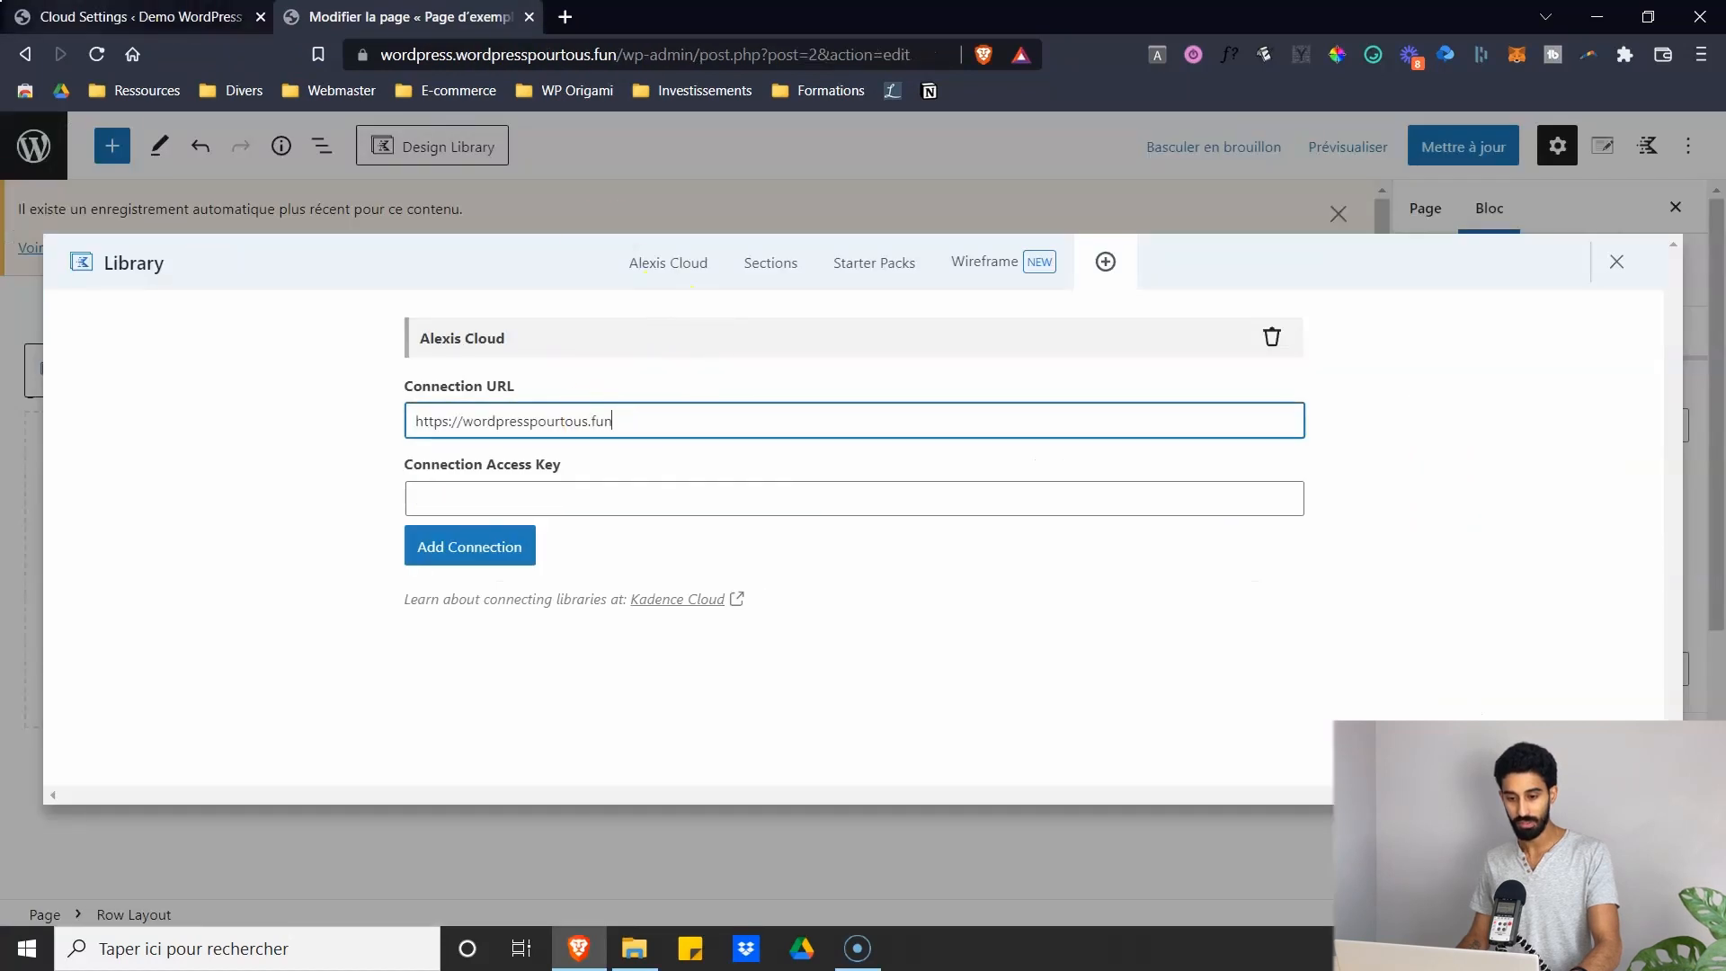
- Copy the newly generated access key from Cloud Settings into the Connection Access Key field and add the connection
{"action": "key", "text": "ctrl+shift+Tab"}
{"action": "left_click_drag", "start_coordinate": [626, 510], "coordinate": [493, 526]}
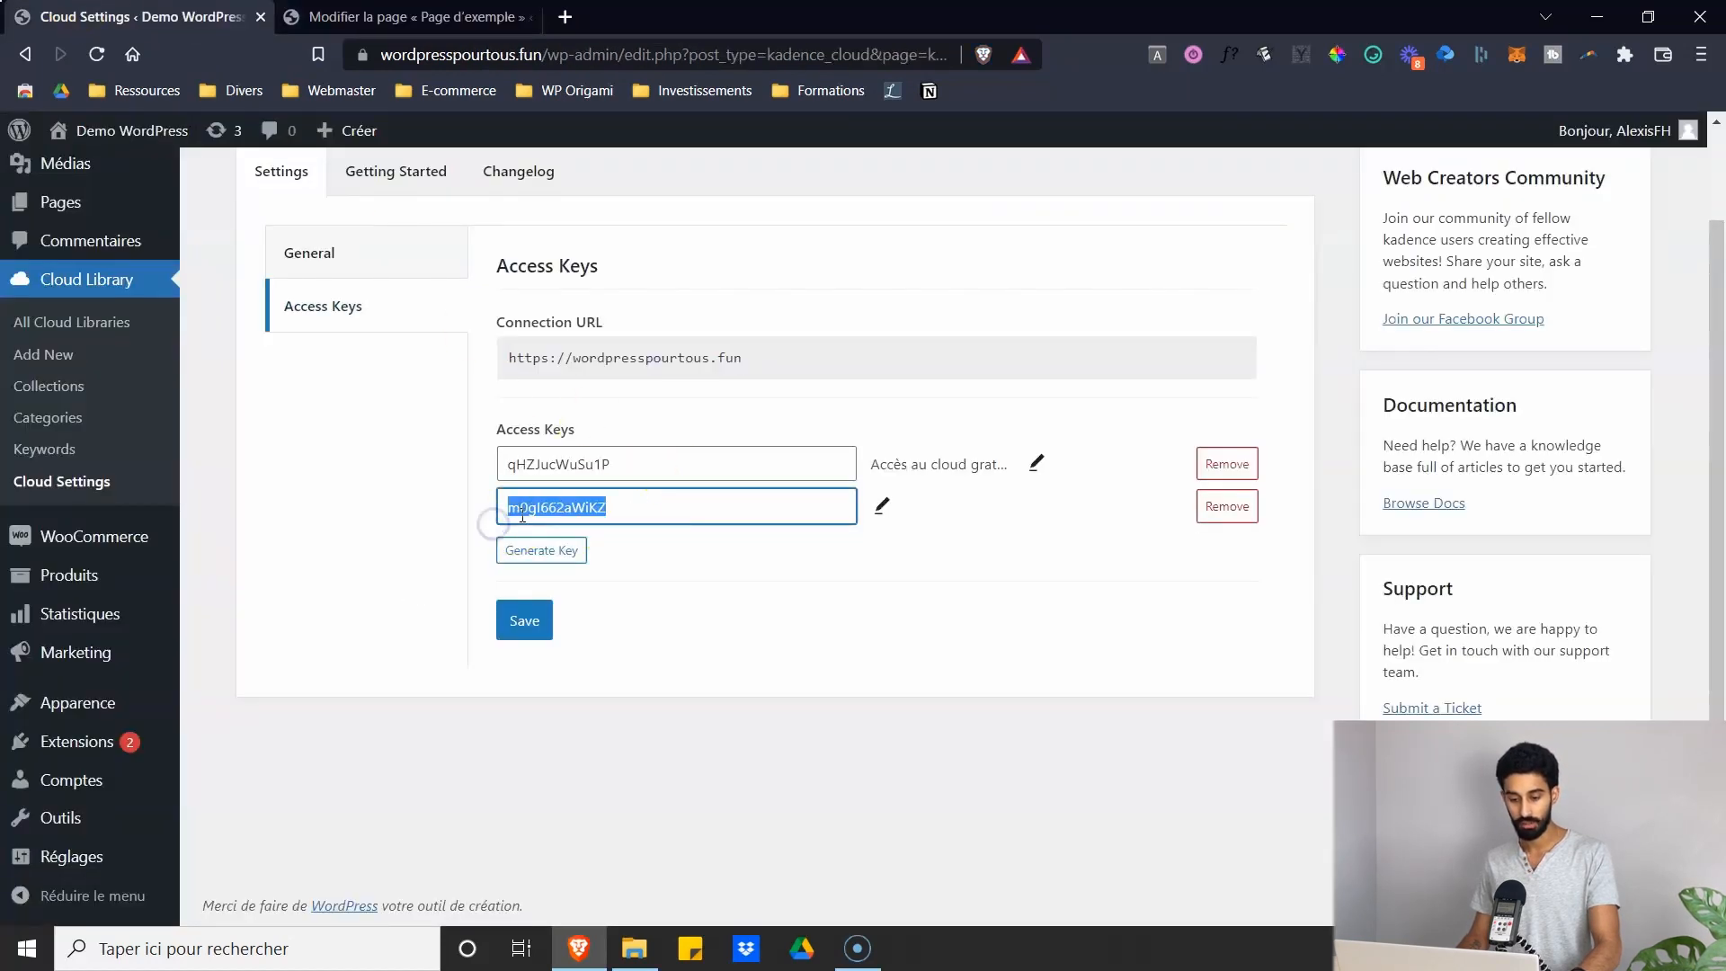
{"action": "key", "text": "ctrl+c"}
{"action": "key", "text": "ctrl+Tab"}
{"action": "left_click", "coordinate": [540, 496]}
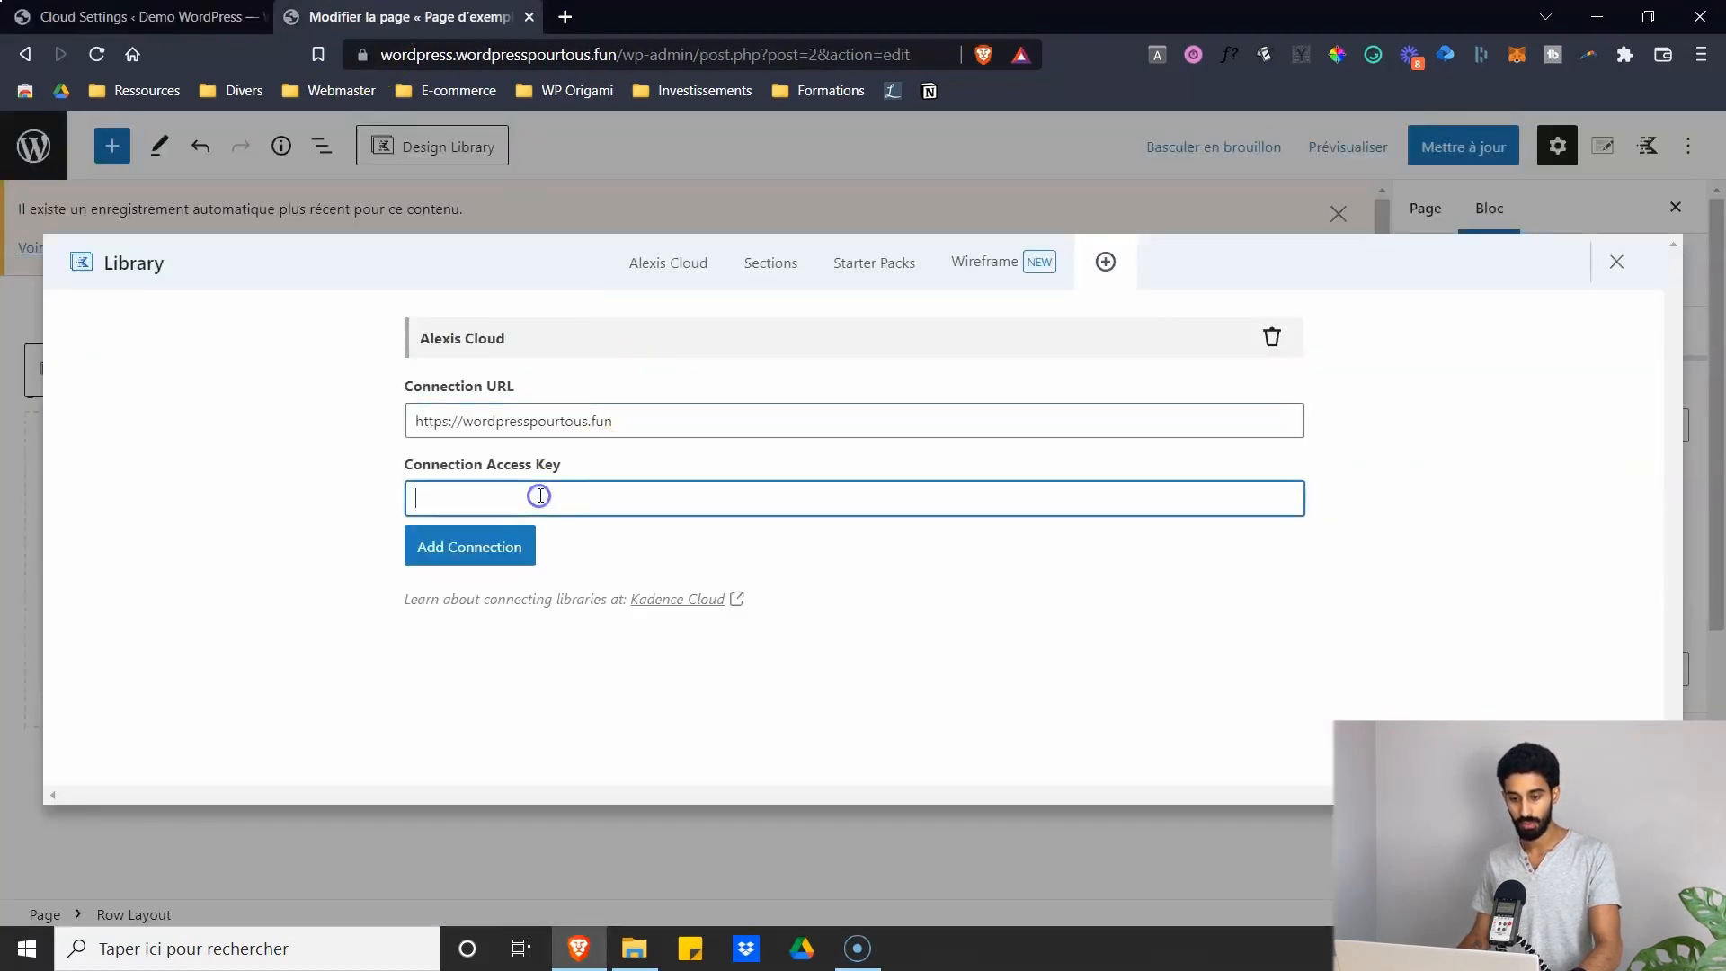
{"action": "key", "text": "ctrl+v"}
{"action": "left_click", "coordinate": [469, 559]}
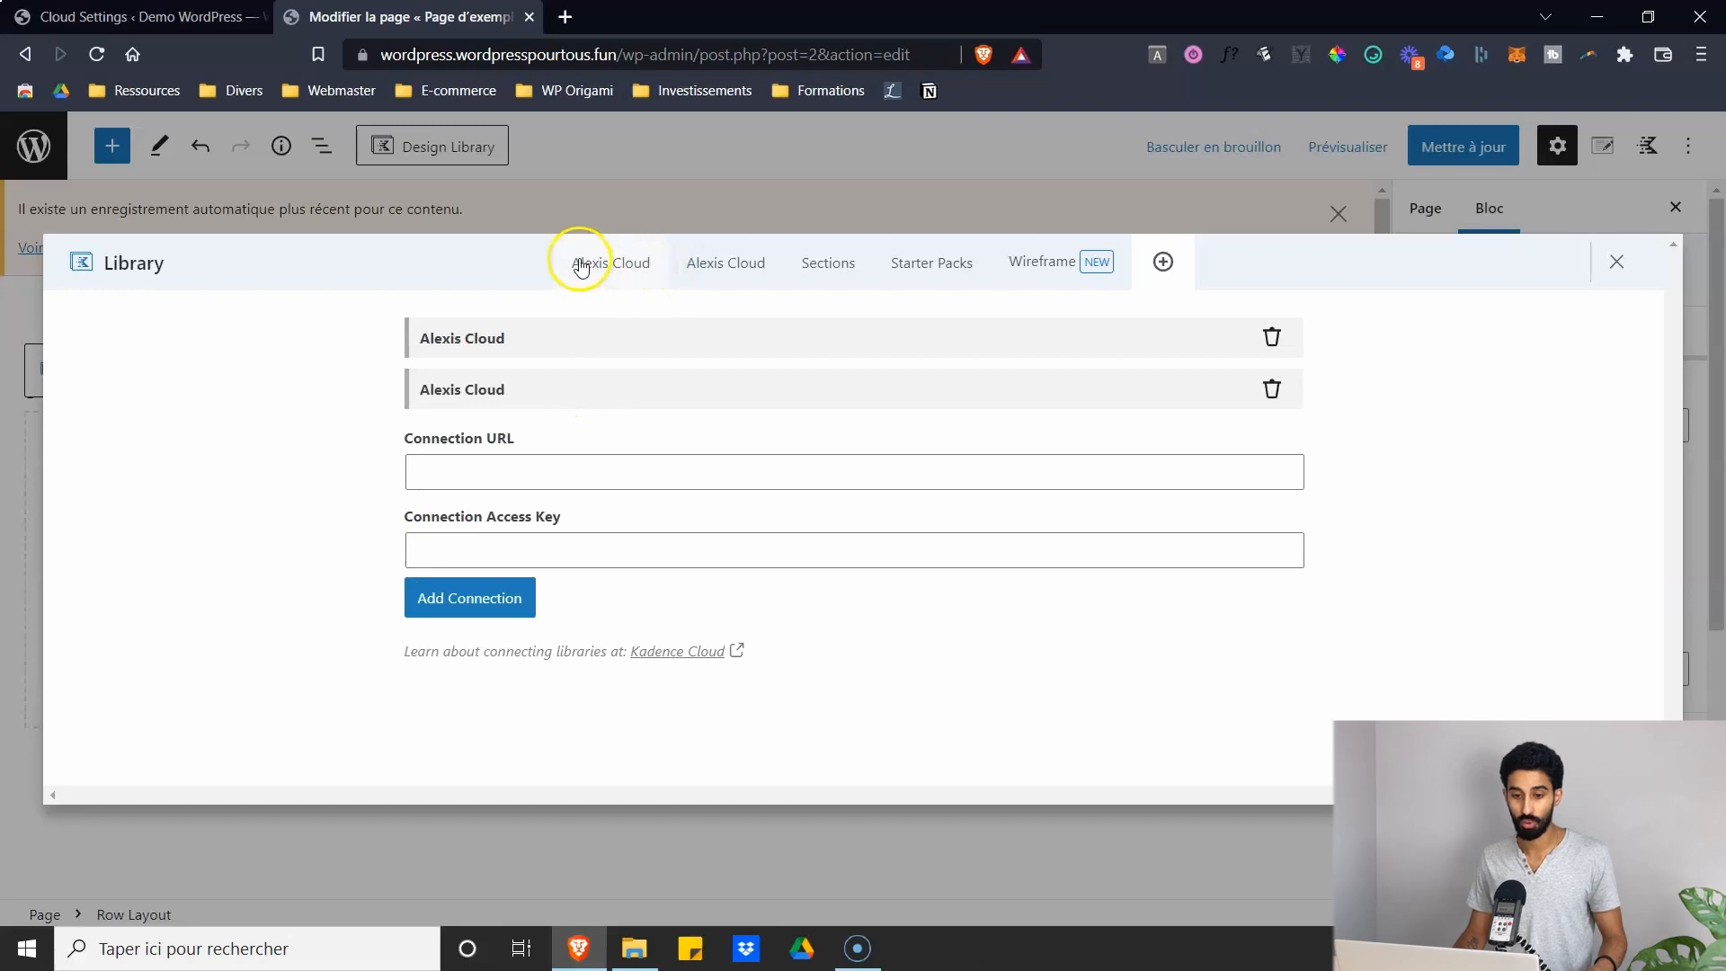
- Compare the sections offered by the two connected cloud libraries in the Design Library
{"action": "left_click", "coordinate": [619, 266]}
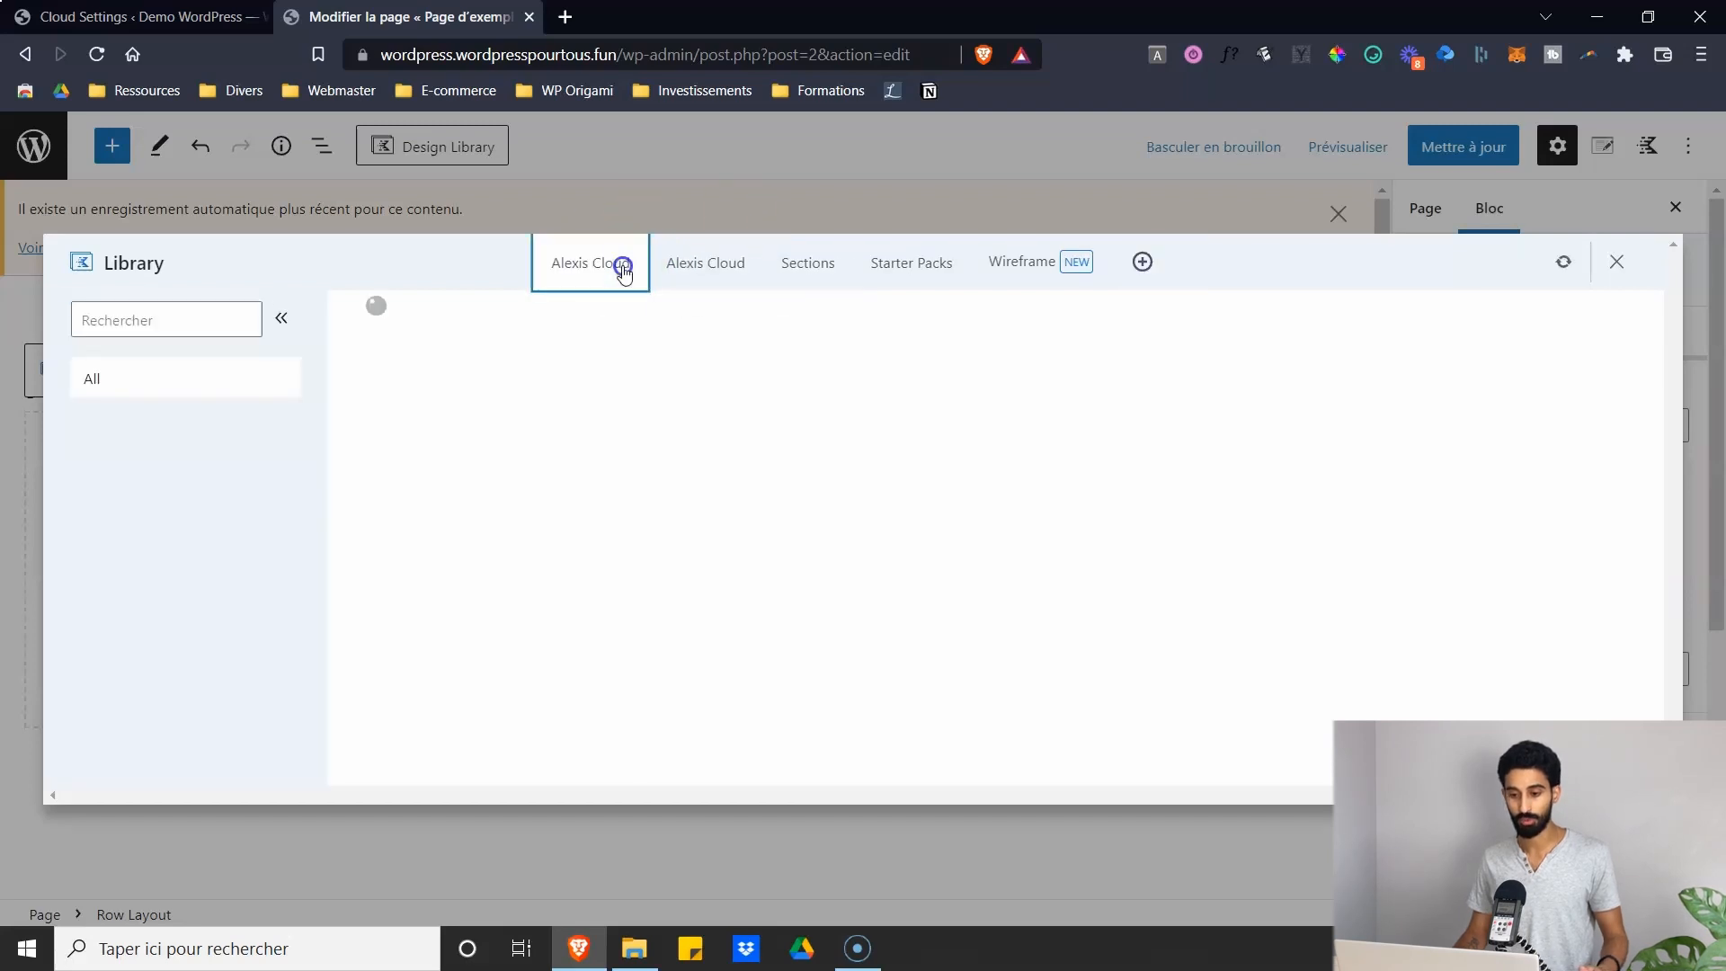
{"action": "left_click", "coordinate": [681, 262]}
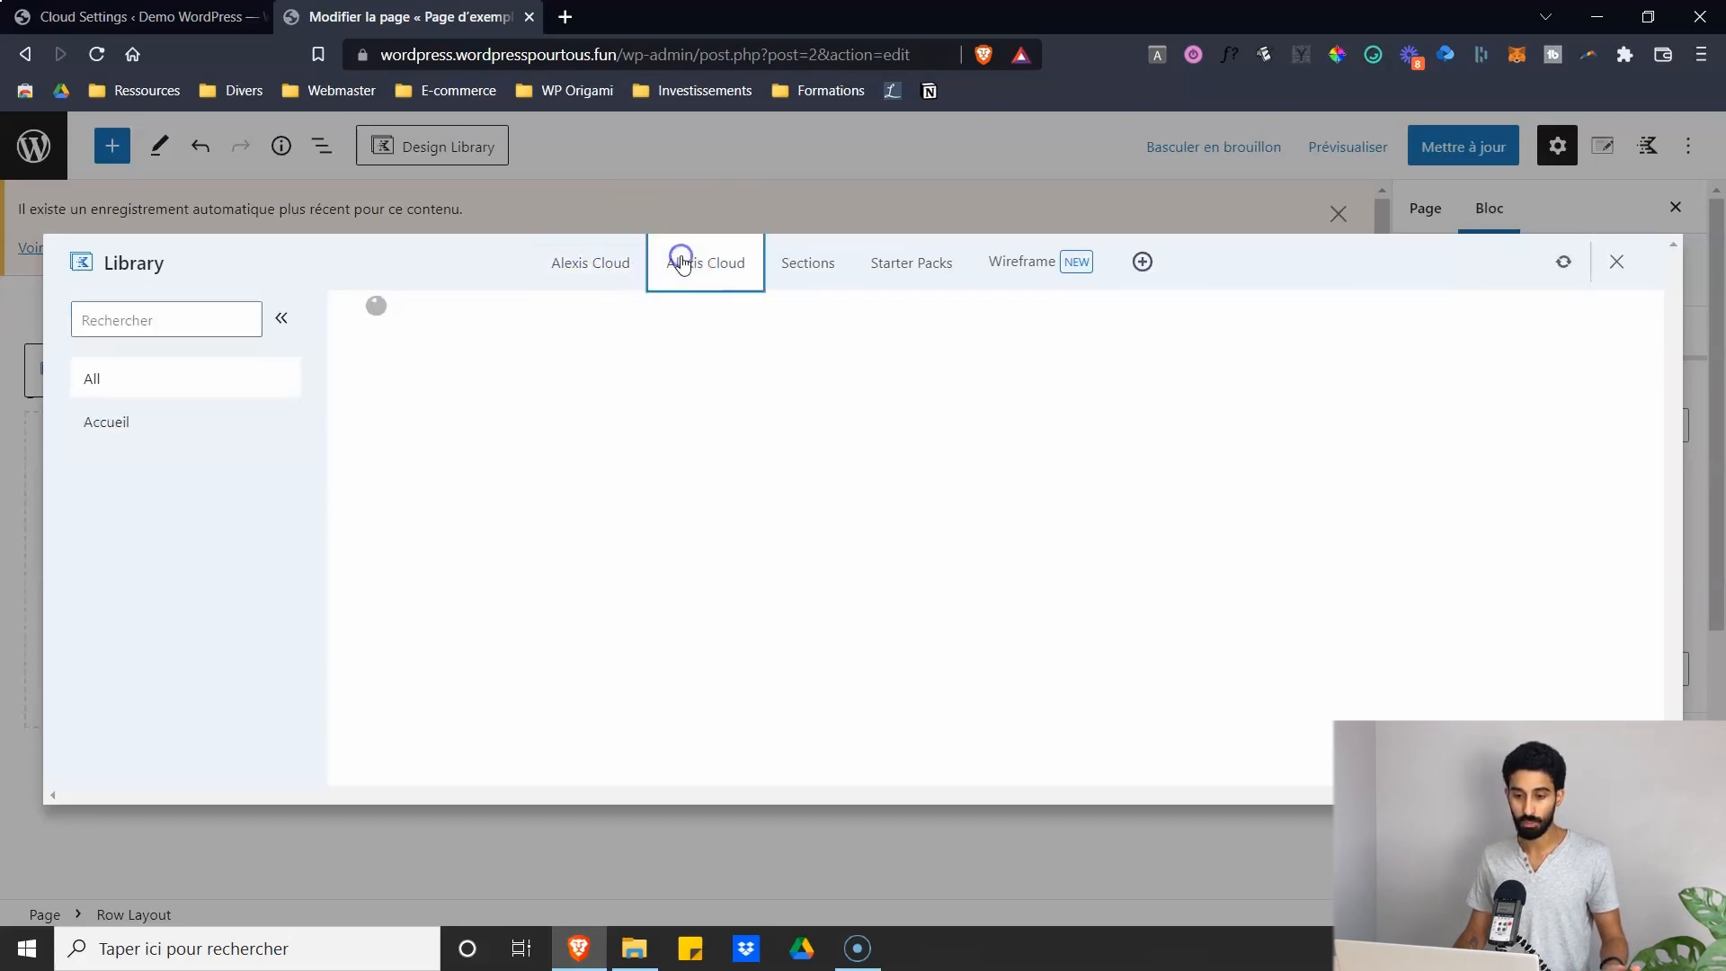
{"action": "left_click", "coordinate": [617, 270]}
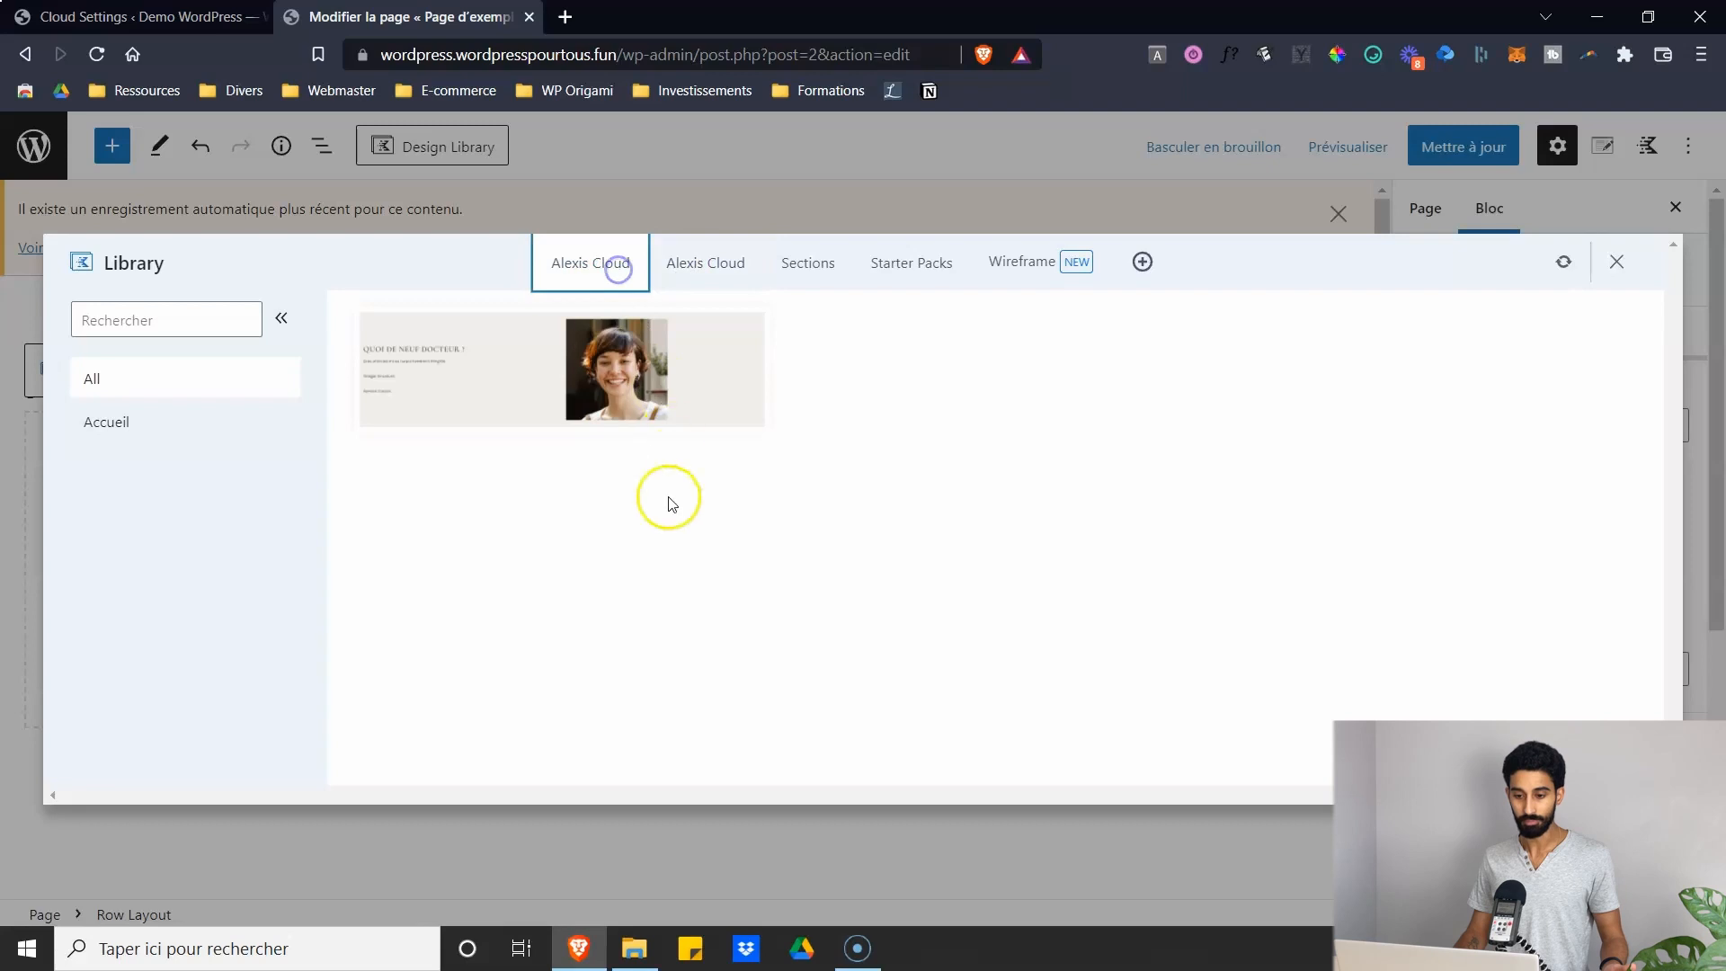
{"action": "left_click", "coordinate": [573, 284]}
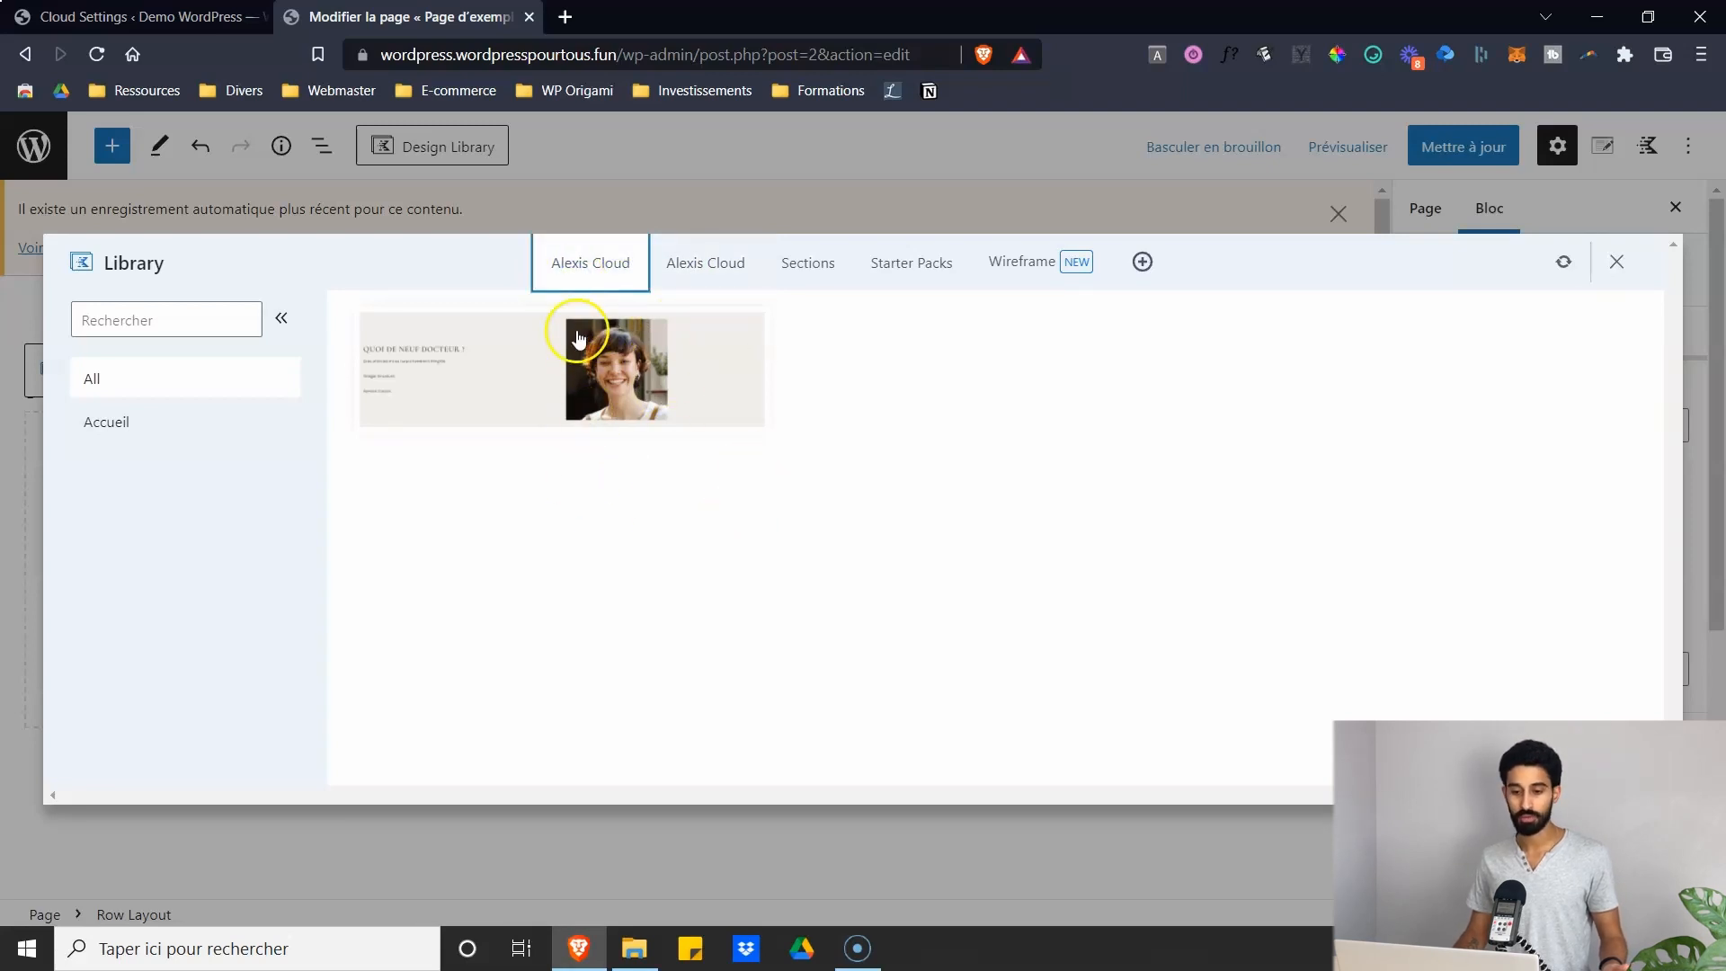
- Return to the source site, open the Bannière cloud library item for editing, and recover its invalid block
{"action": "left_click", "coordinate": [171, 16]}
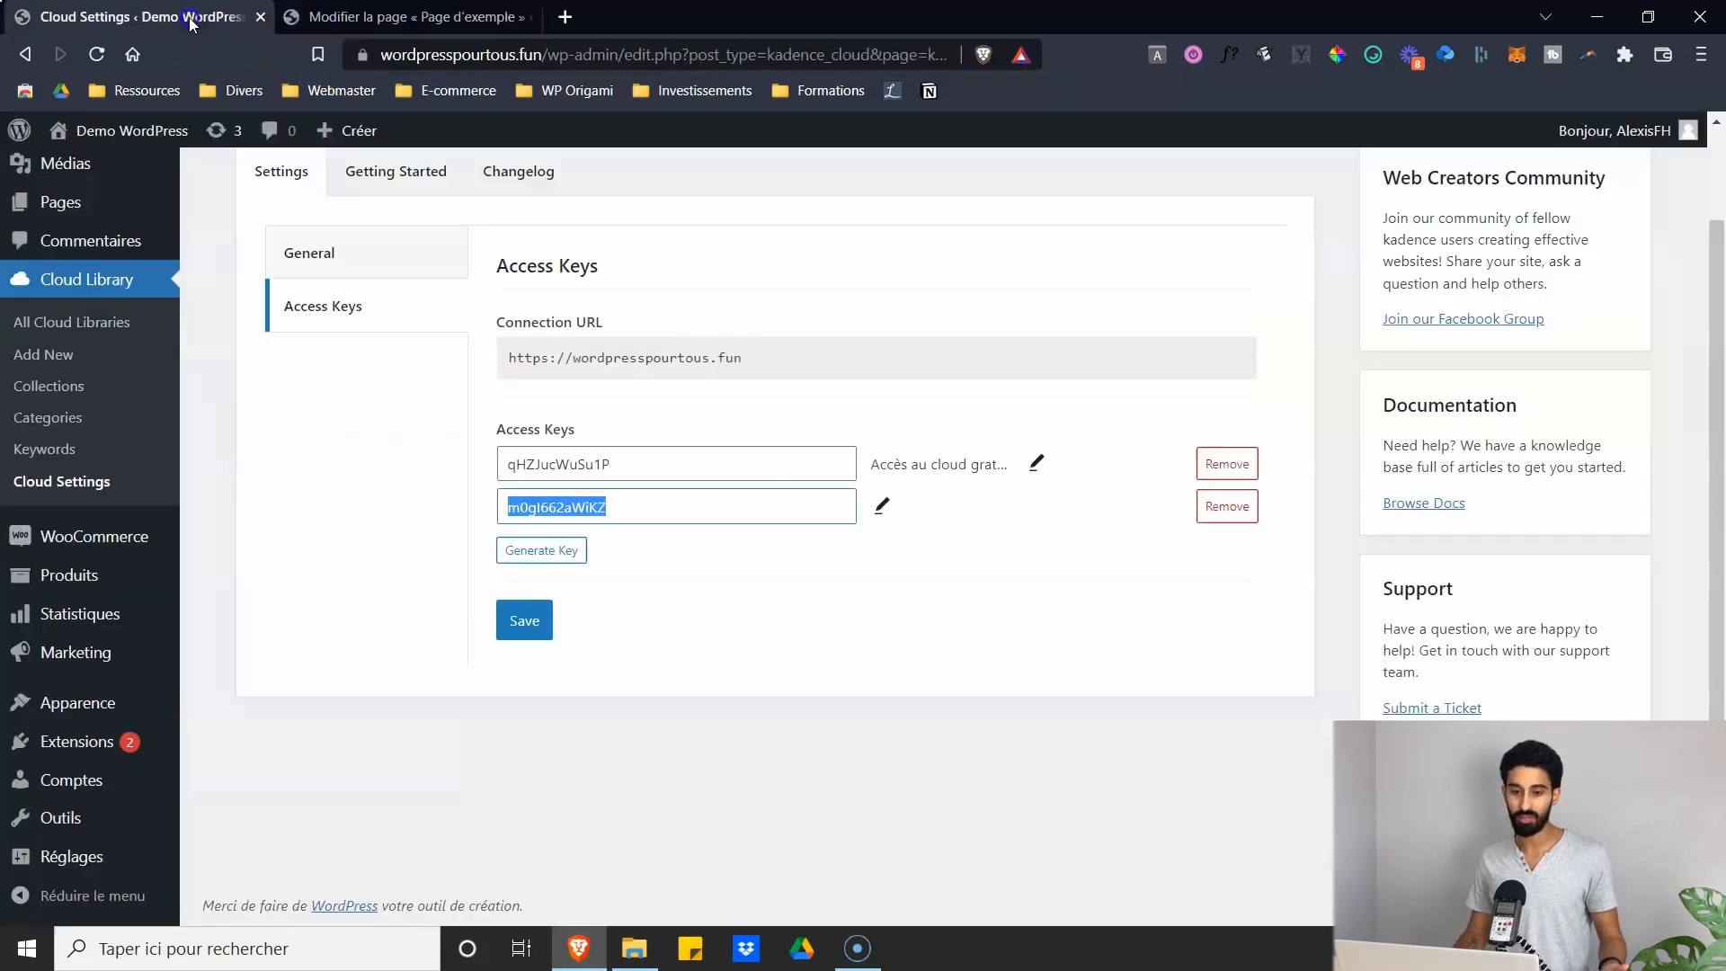
{"action": "left_click", "coordinate": [83, 331]}
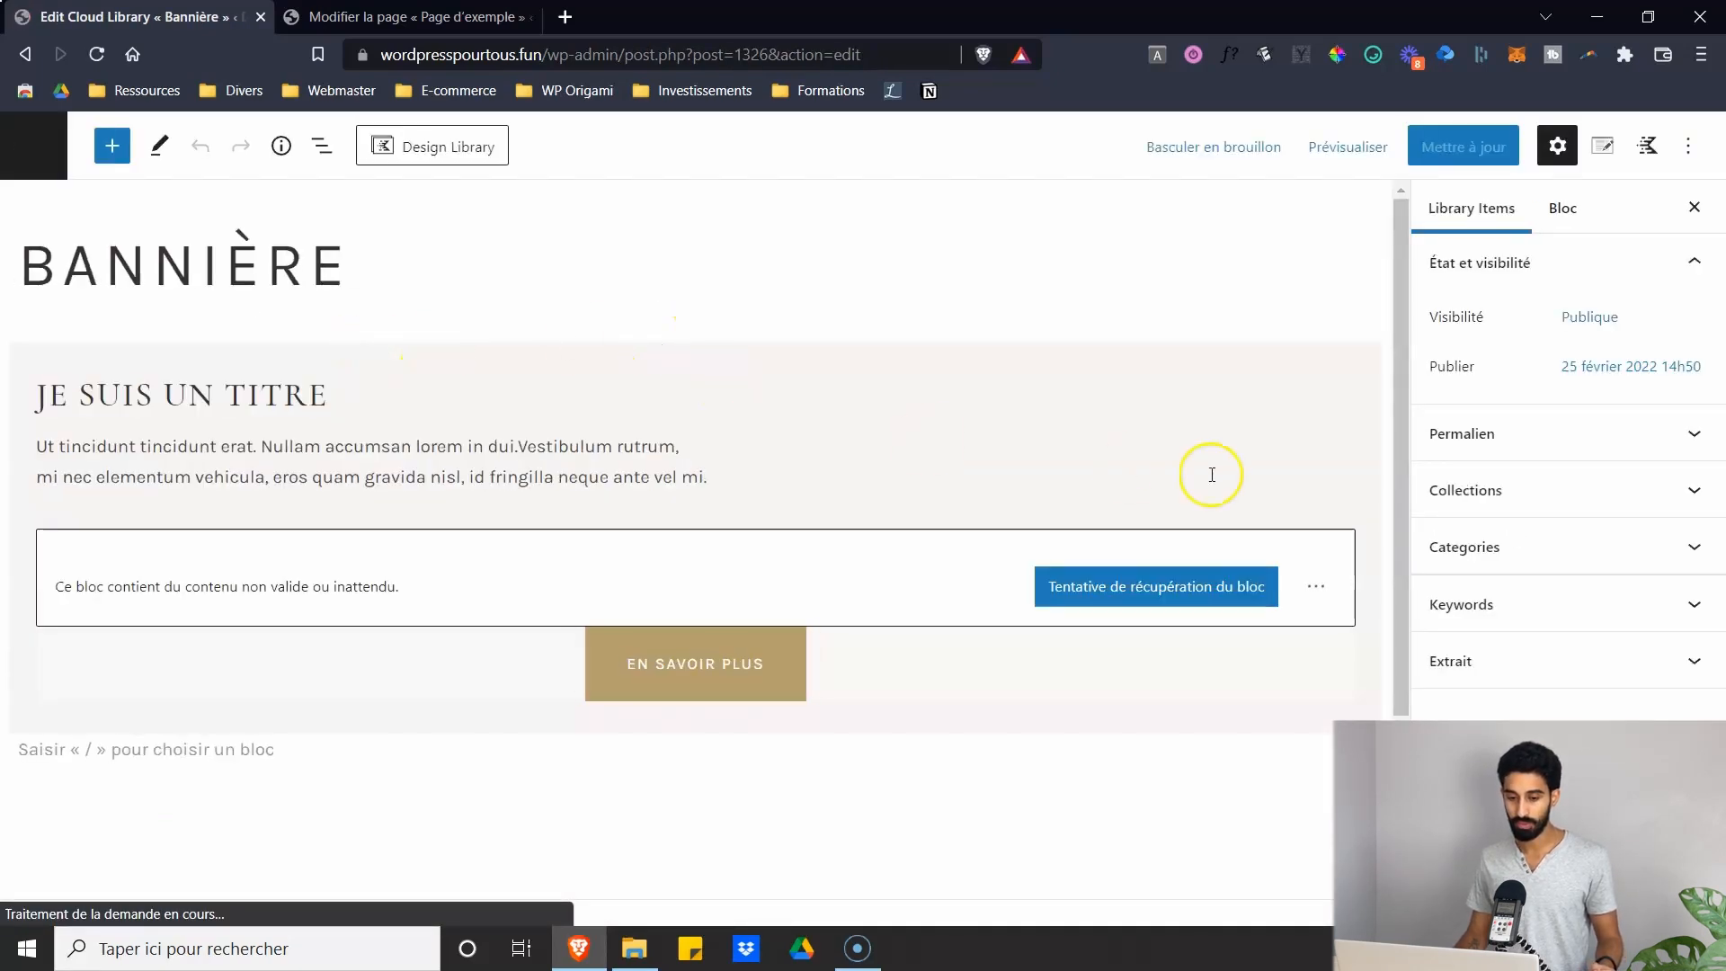
{"action": "left_click", "coordinate": [1122, 590]}
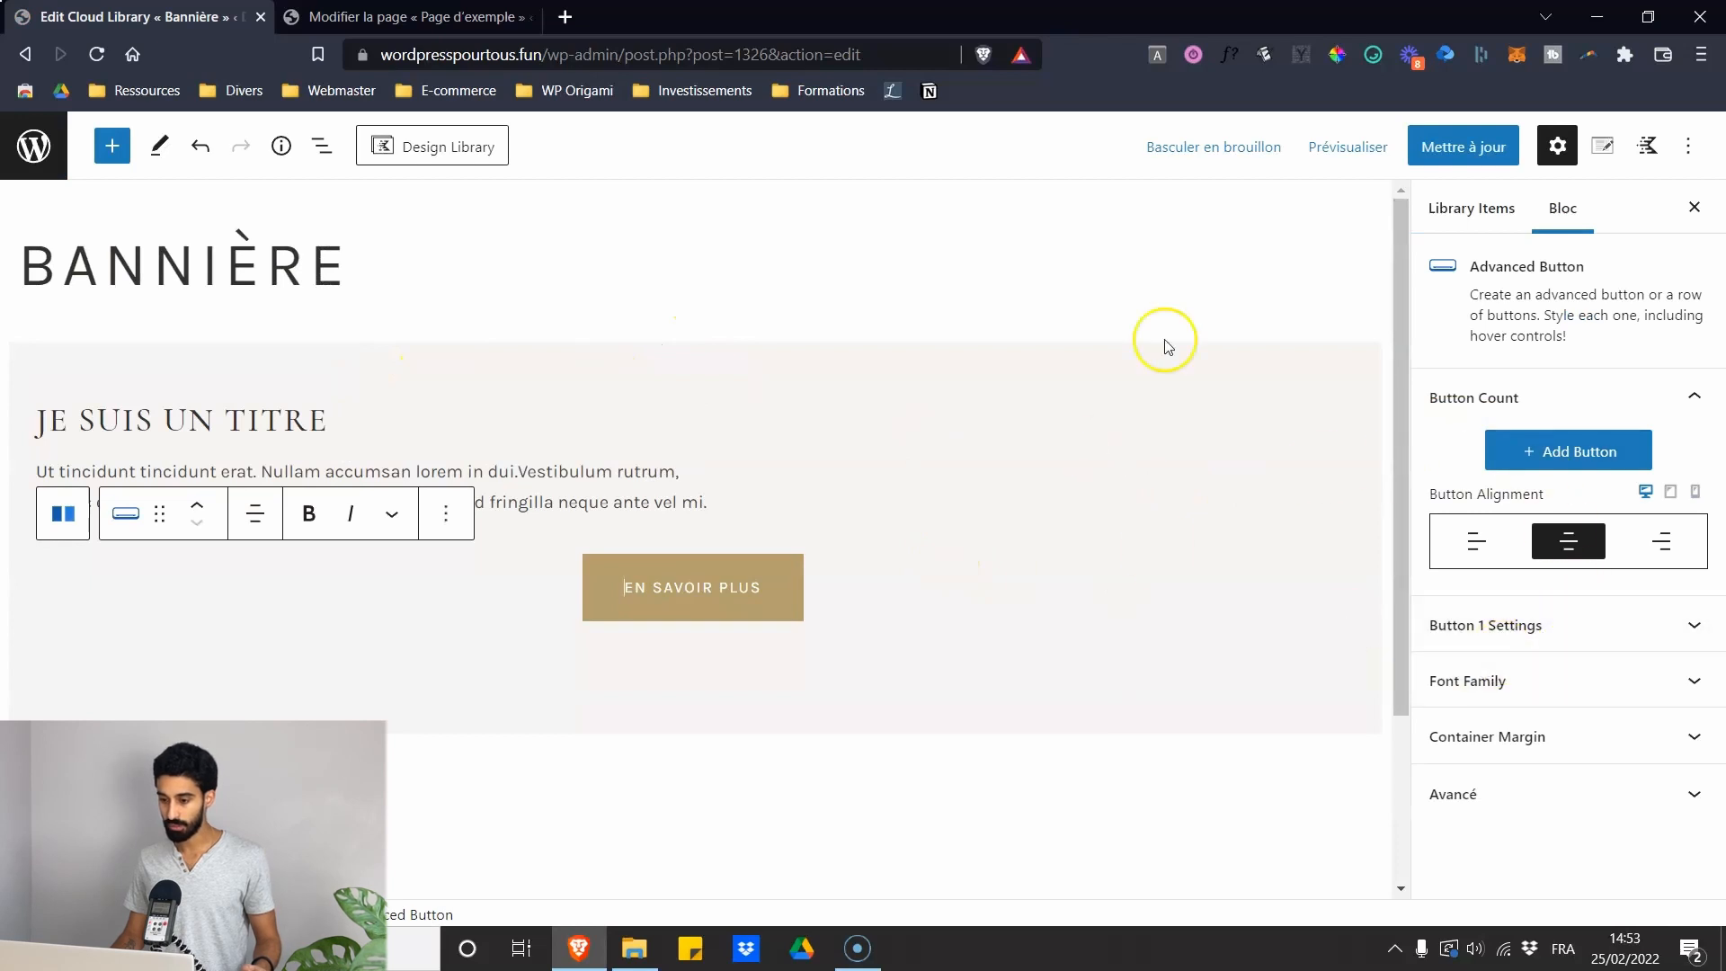
- Assign the Bannière library item to the existing collection and update the item
{"action": "left_click", "coordinate": [1467, 209]}
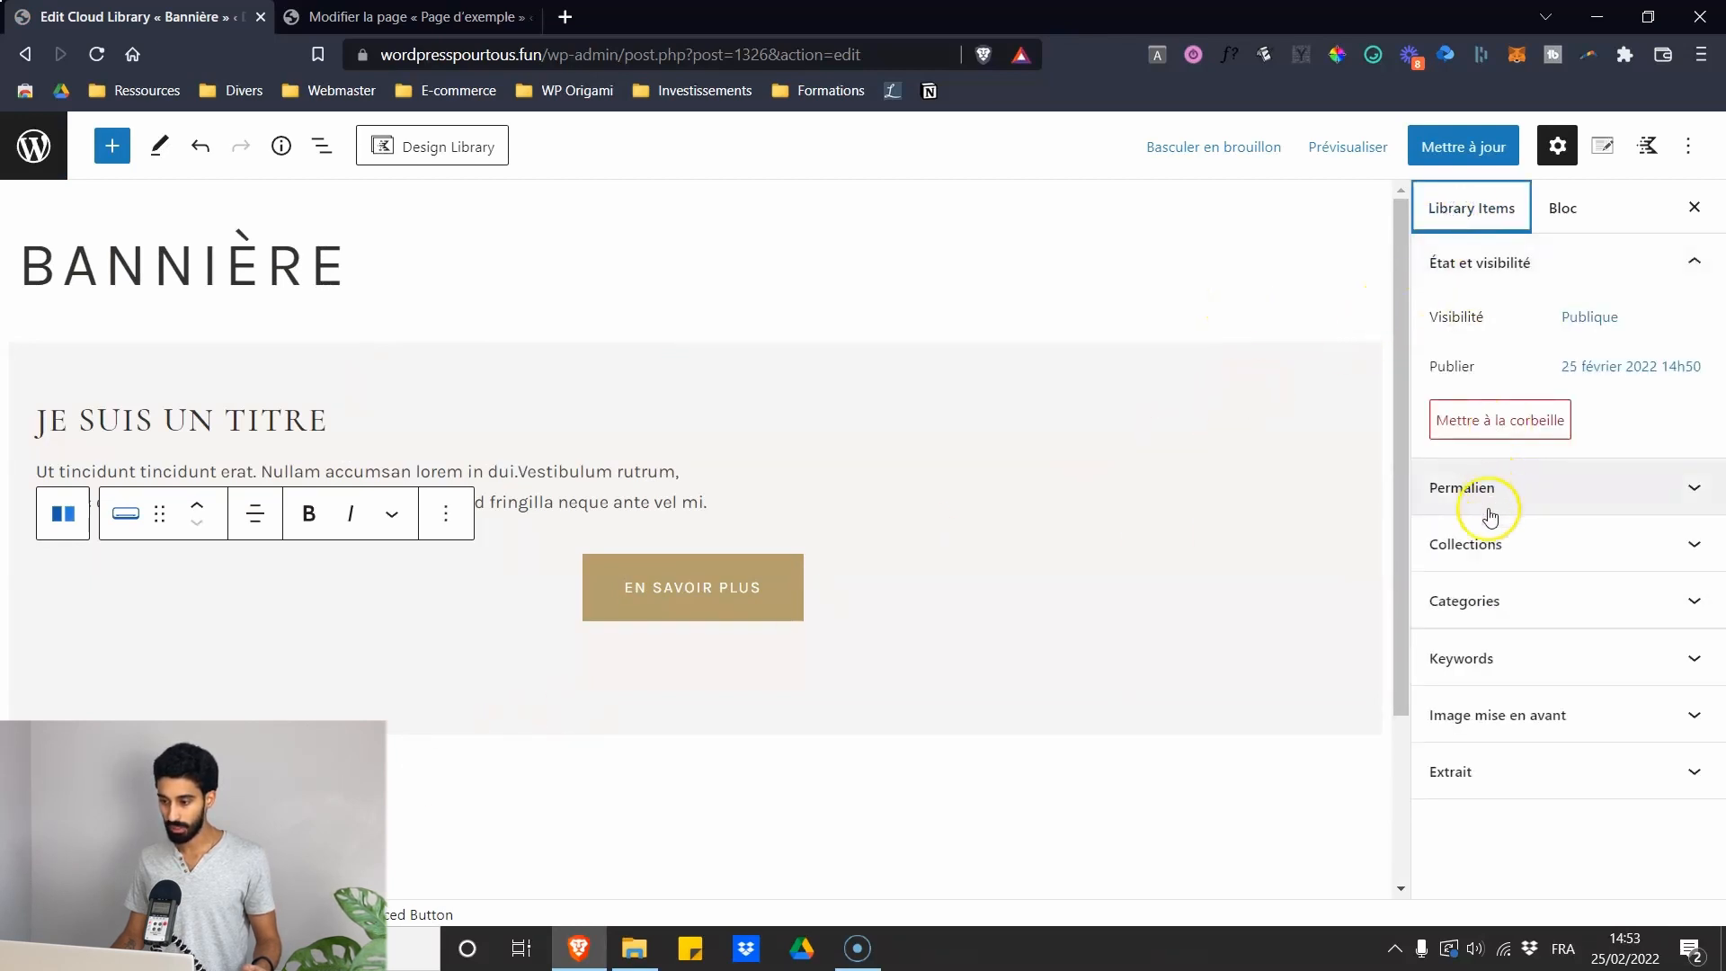
{"action": "left_click", "coordinate": [1483, 562]}
{"action": "left_click", "coordinate": [1440, 590]}
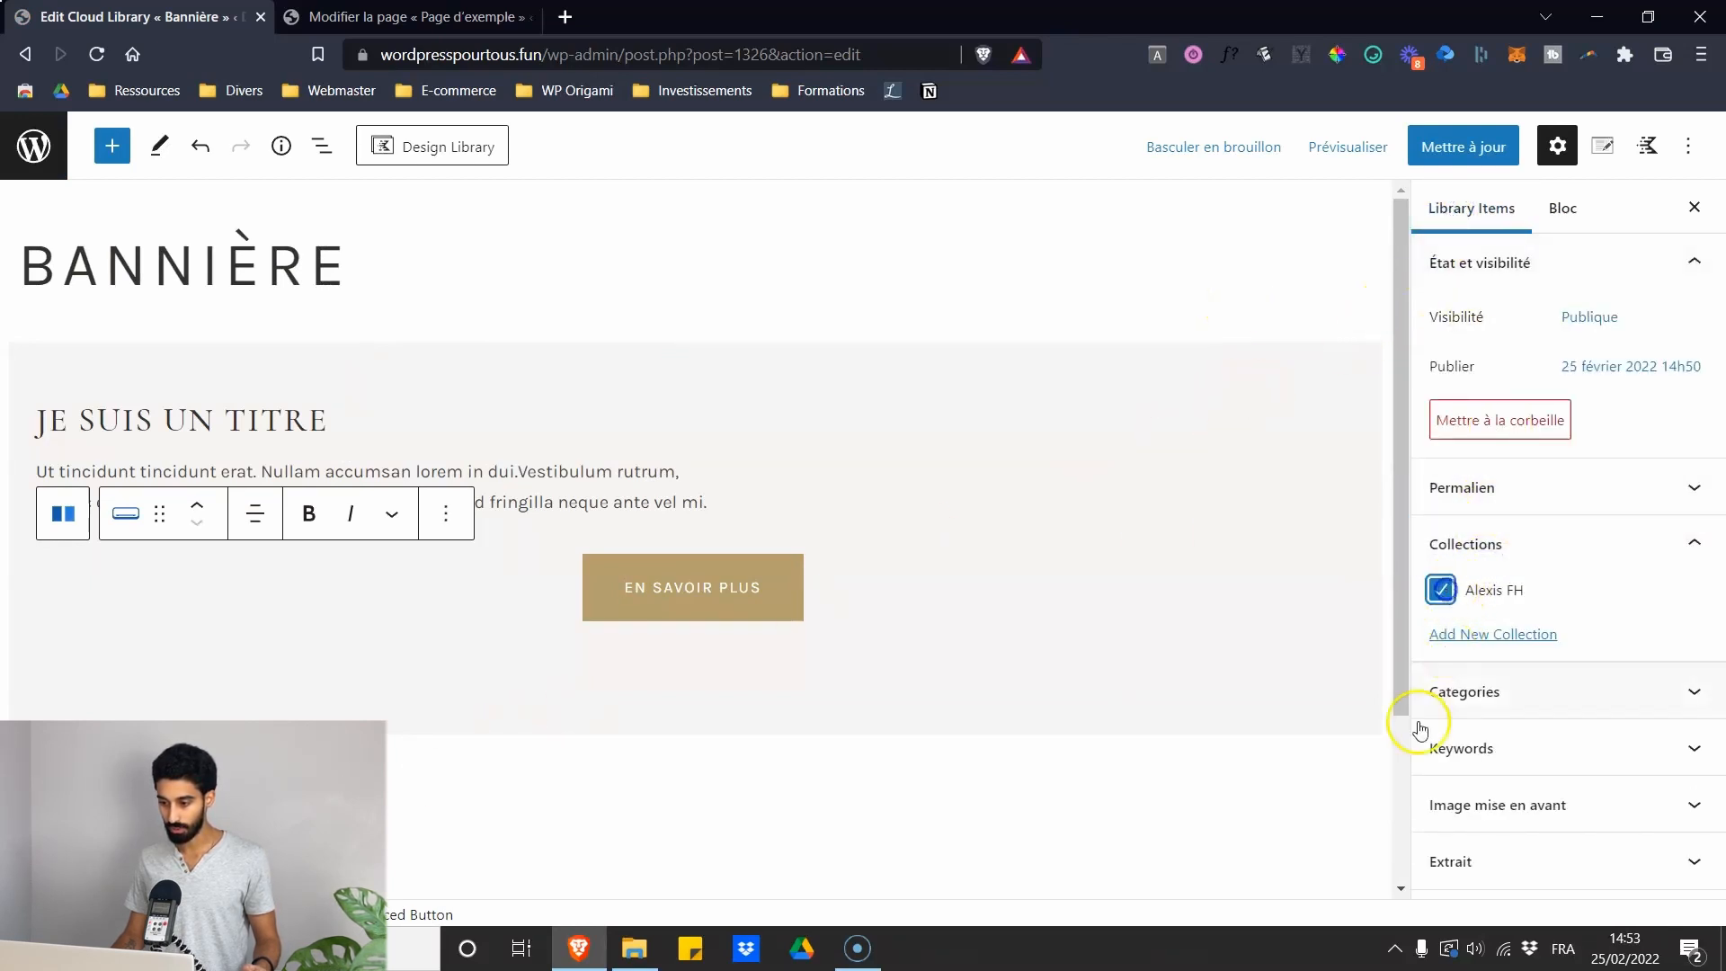
{"action": "left_click", "coordinate": [1510, 149]}
- Resync the first connected cloud library in the Design Library of Page d'exemple
{"action": "left_click", "coordinate": [347, 17]}
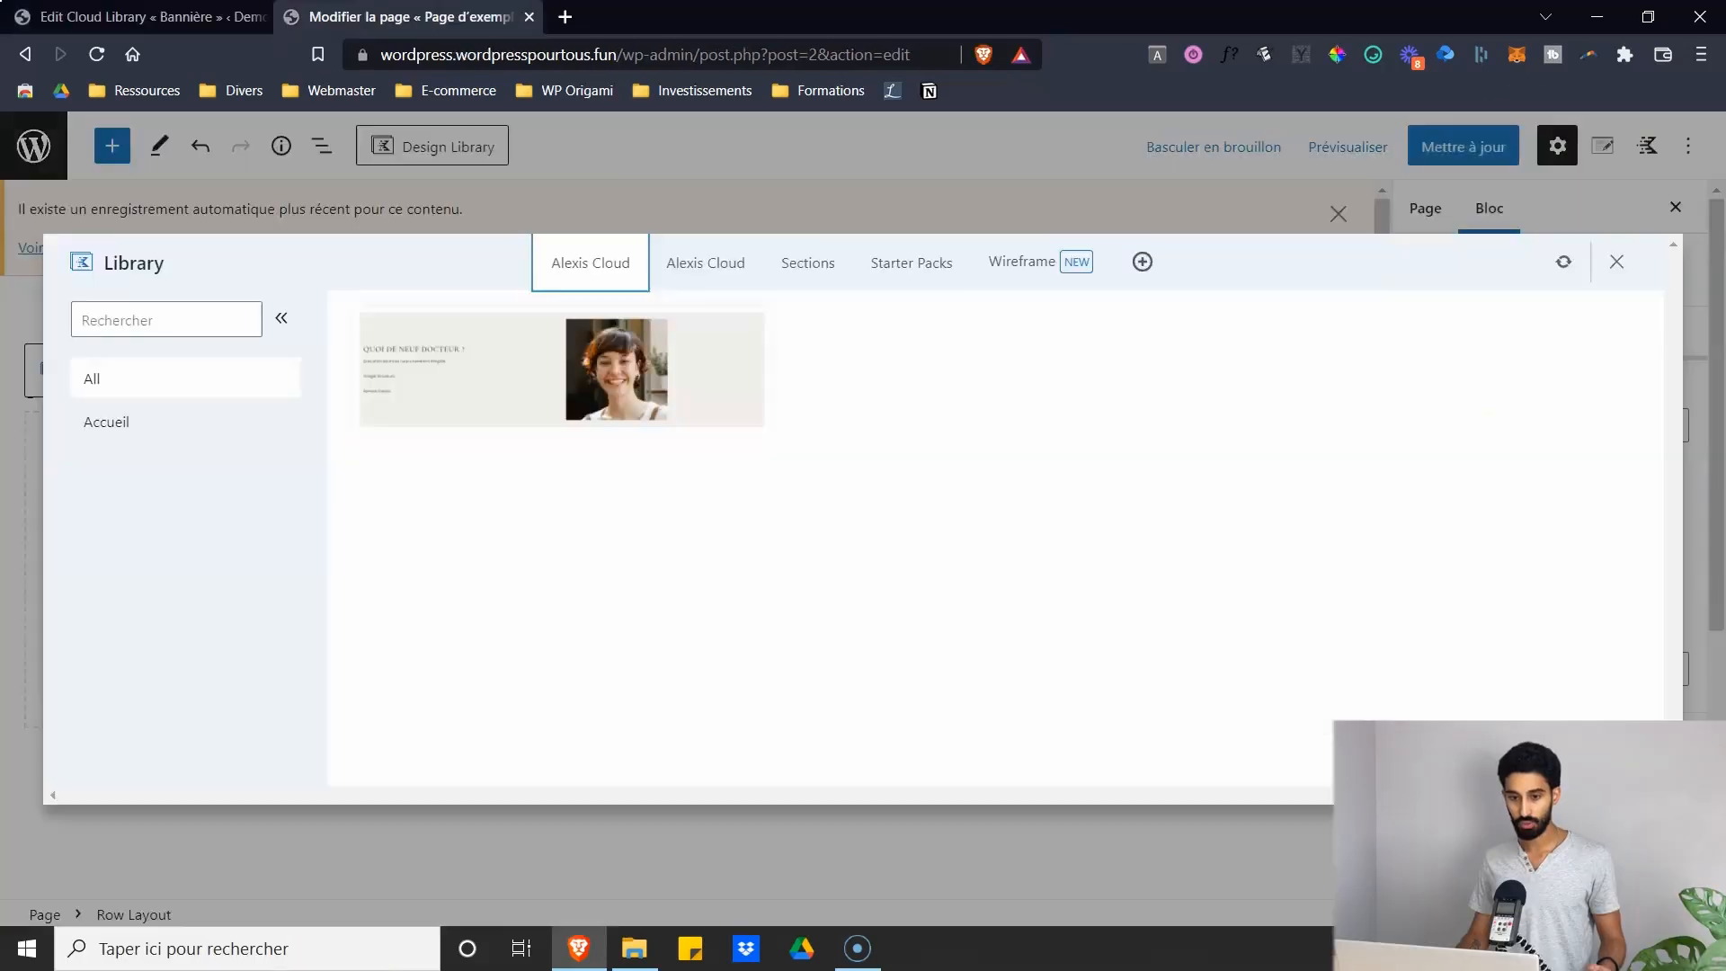
{"action": "left_click", "coordinate": [1565, 267]}
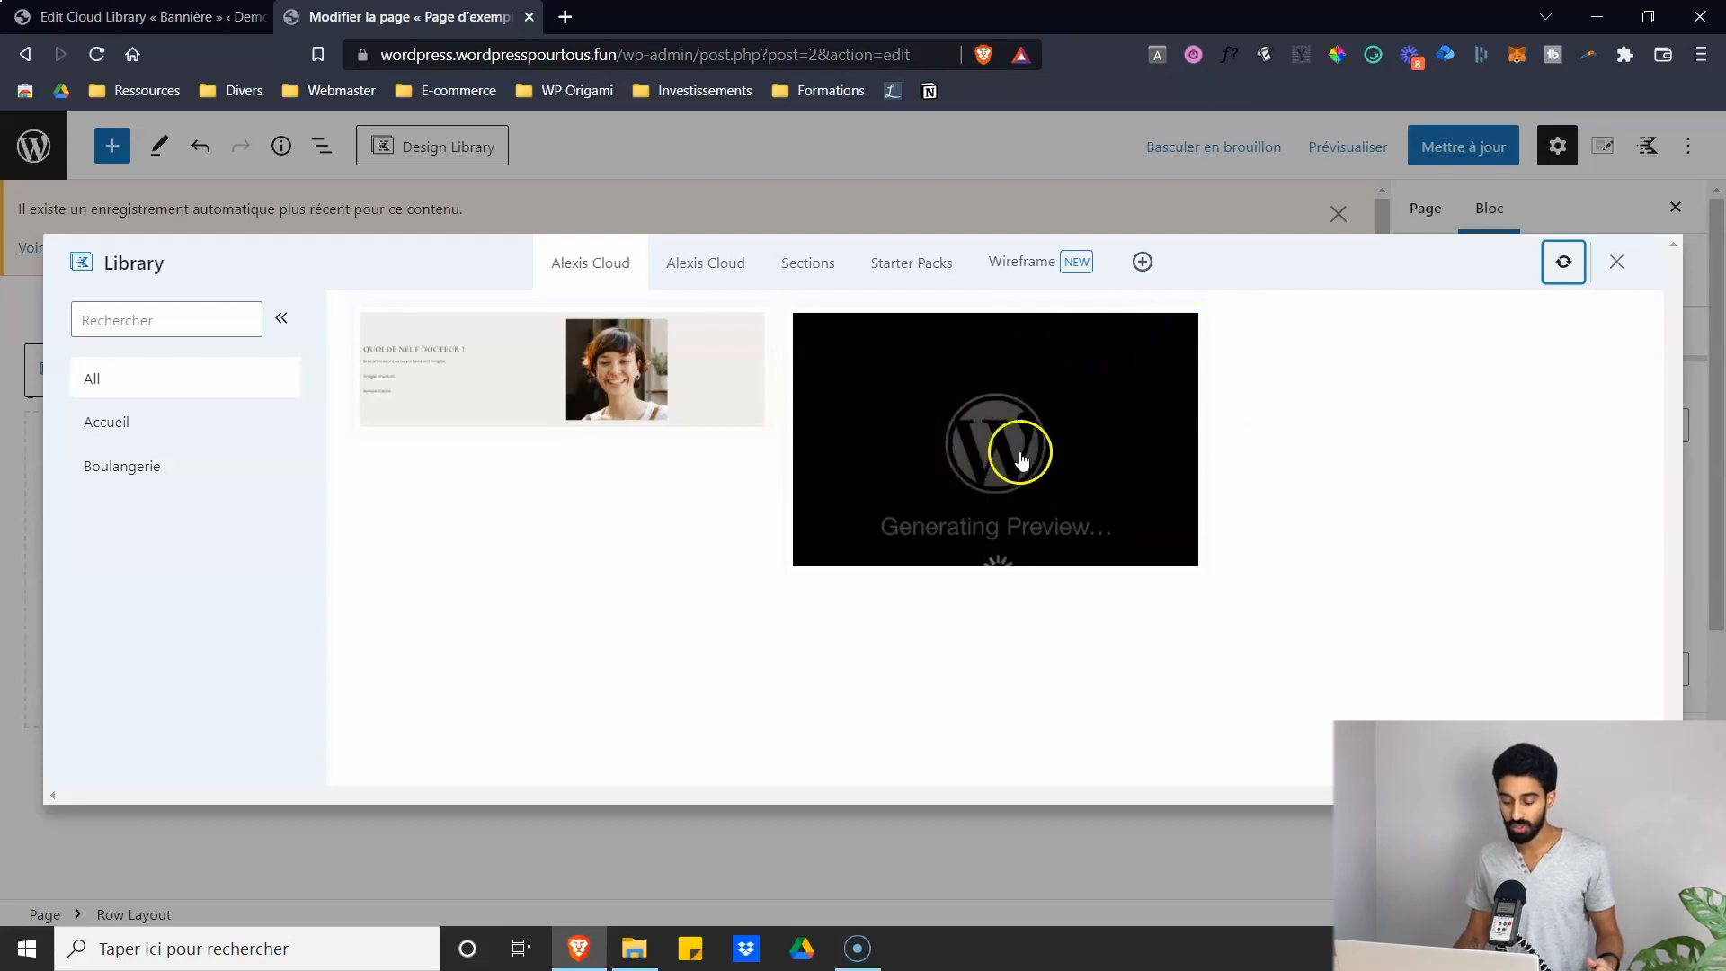
{"action": "left_click", "coordinate": [1272, 415]}
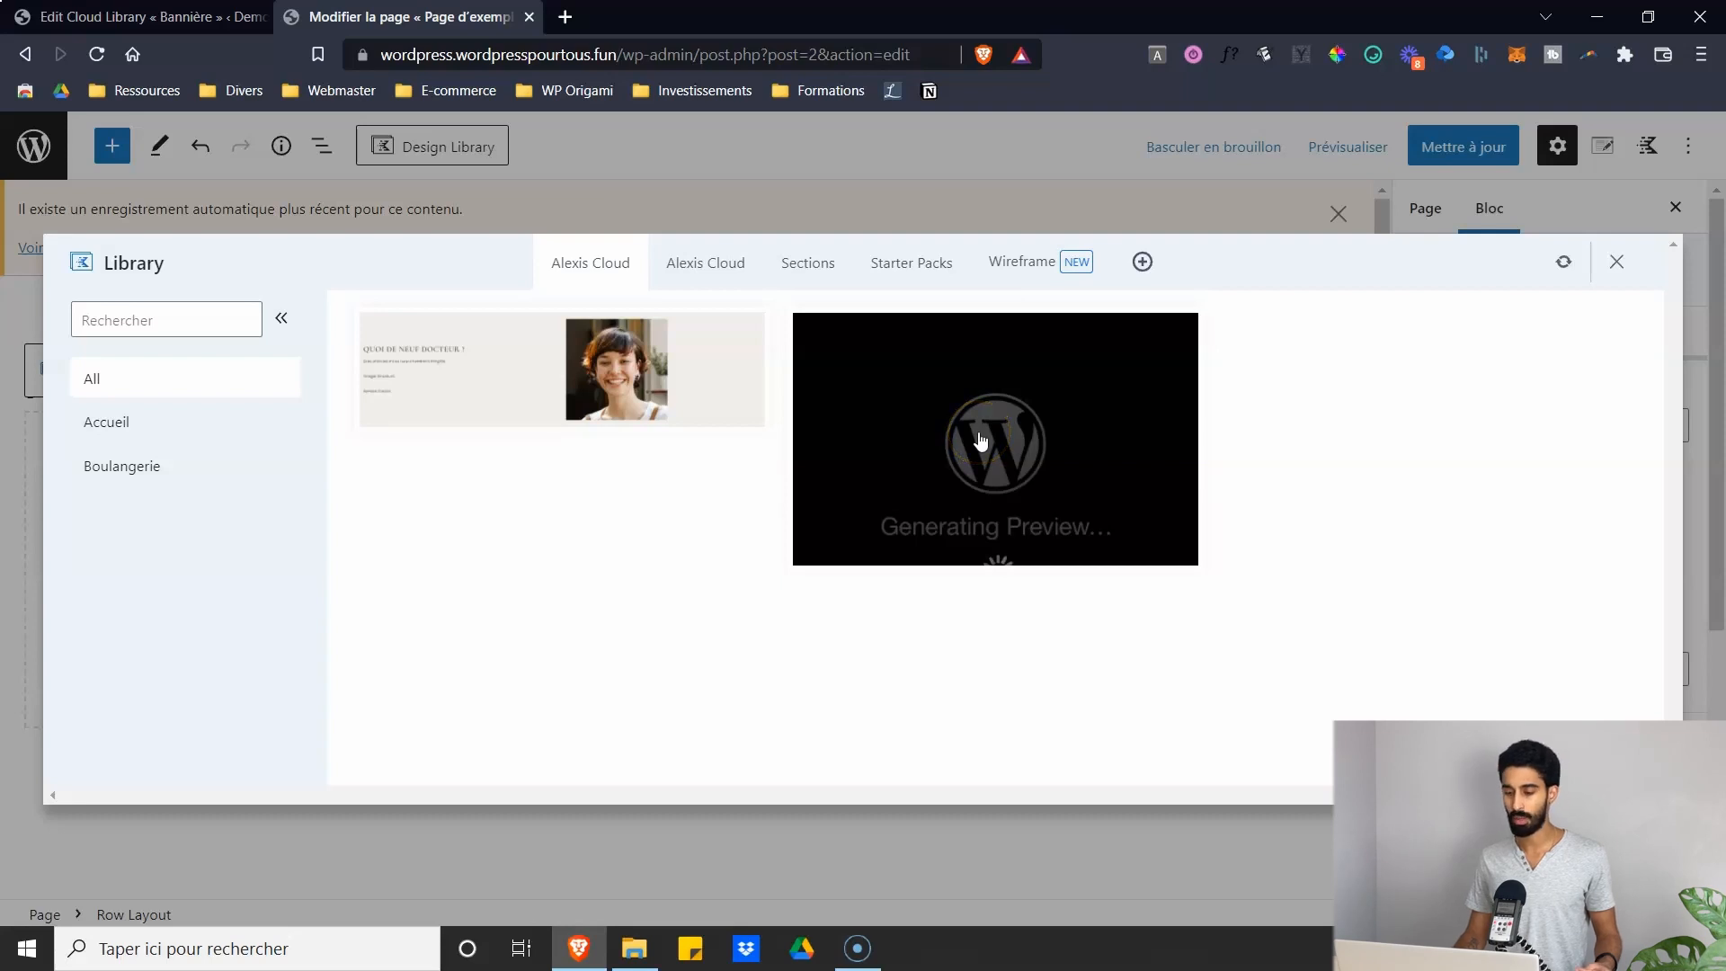
- Leave the Bannière editor on the source site and open the General settings of Cloud Settings at the API Flash options
{"action": "left_click", "coordinate": [158, 29]}
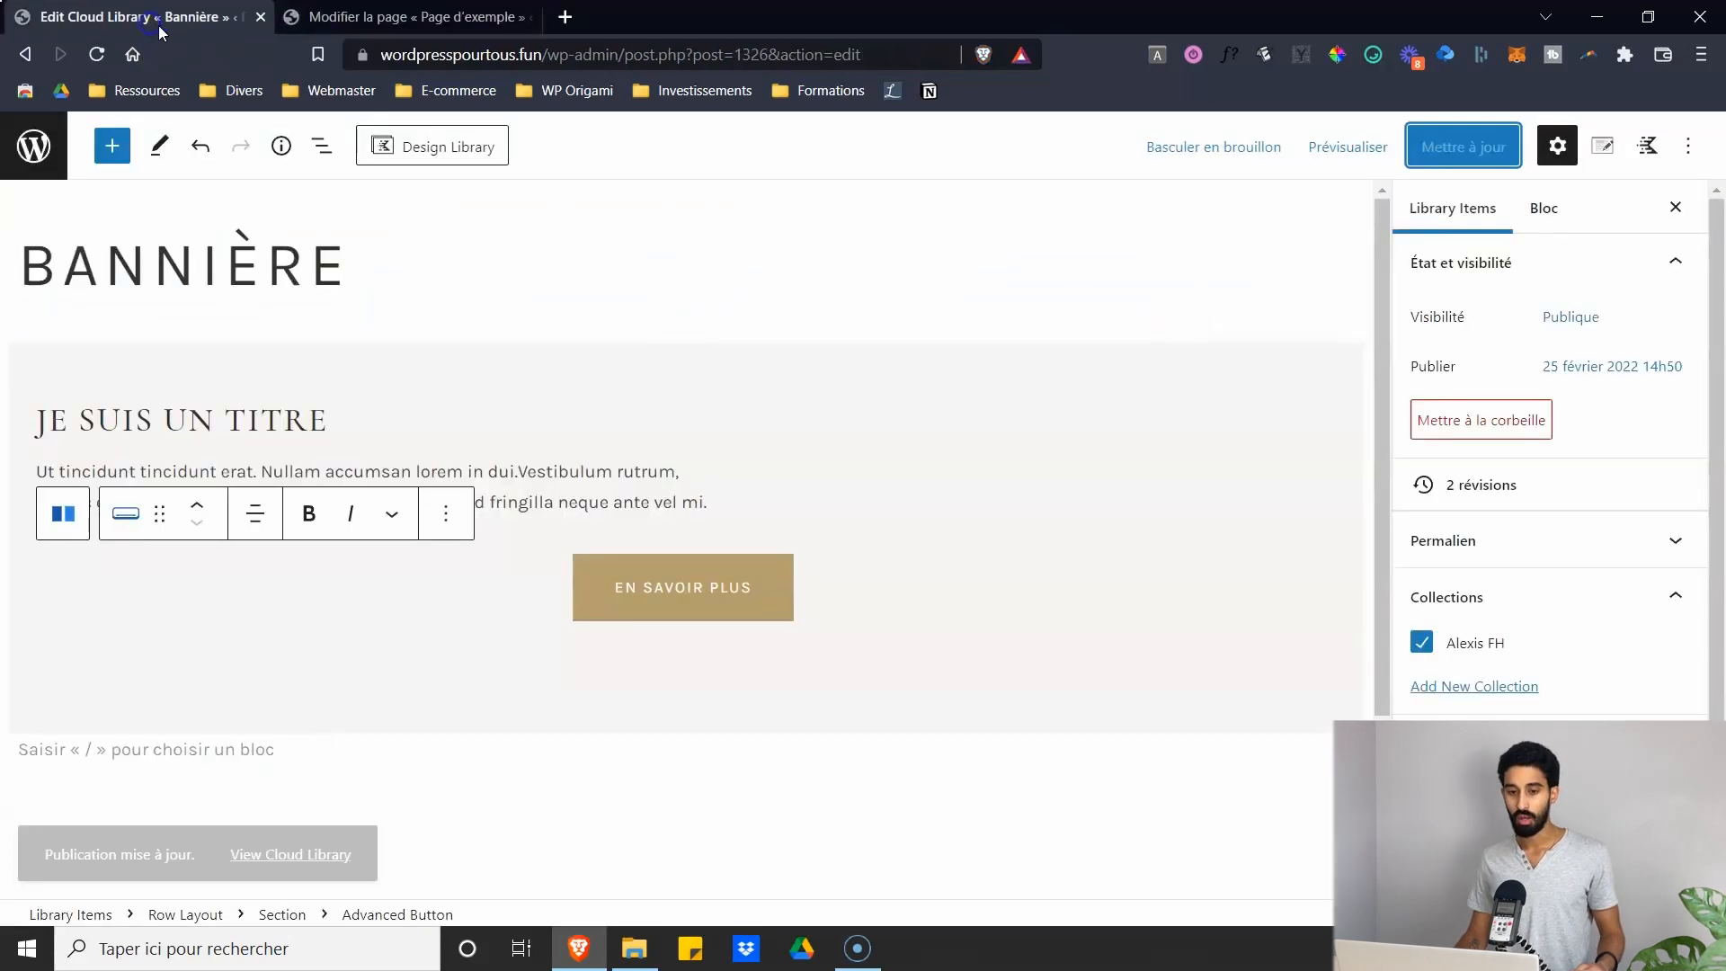
{"action": "left_click", "coordinate": [36, 154]}
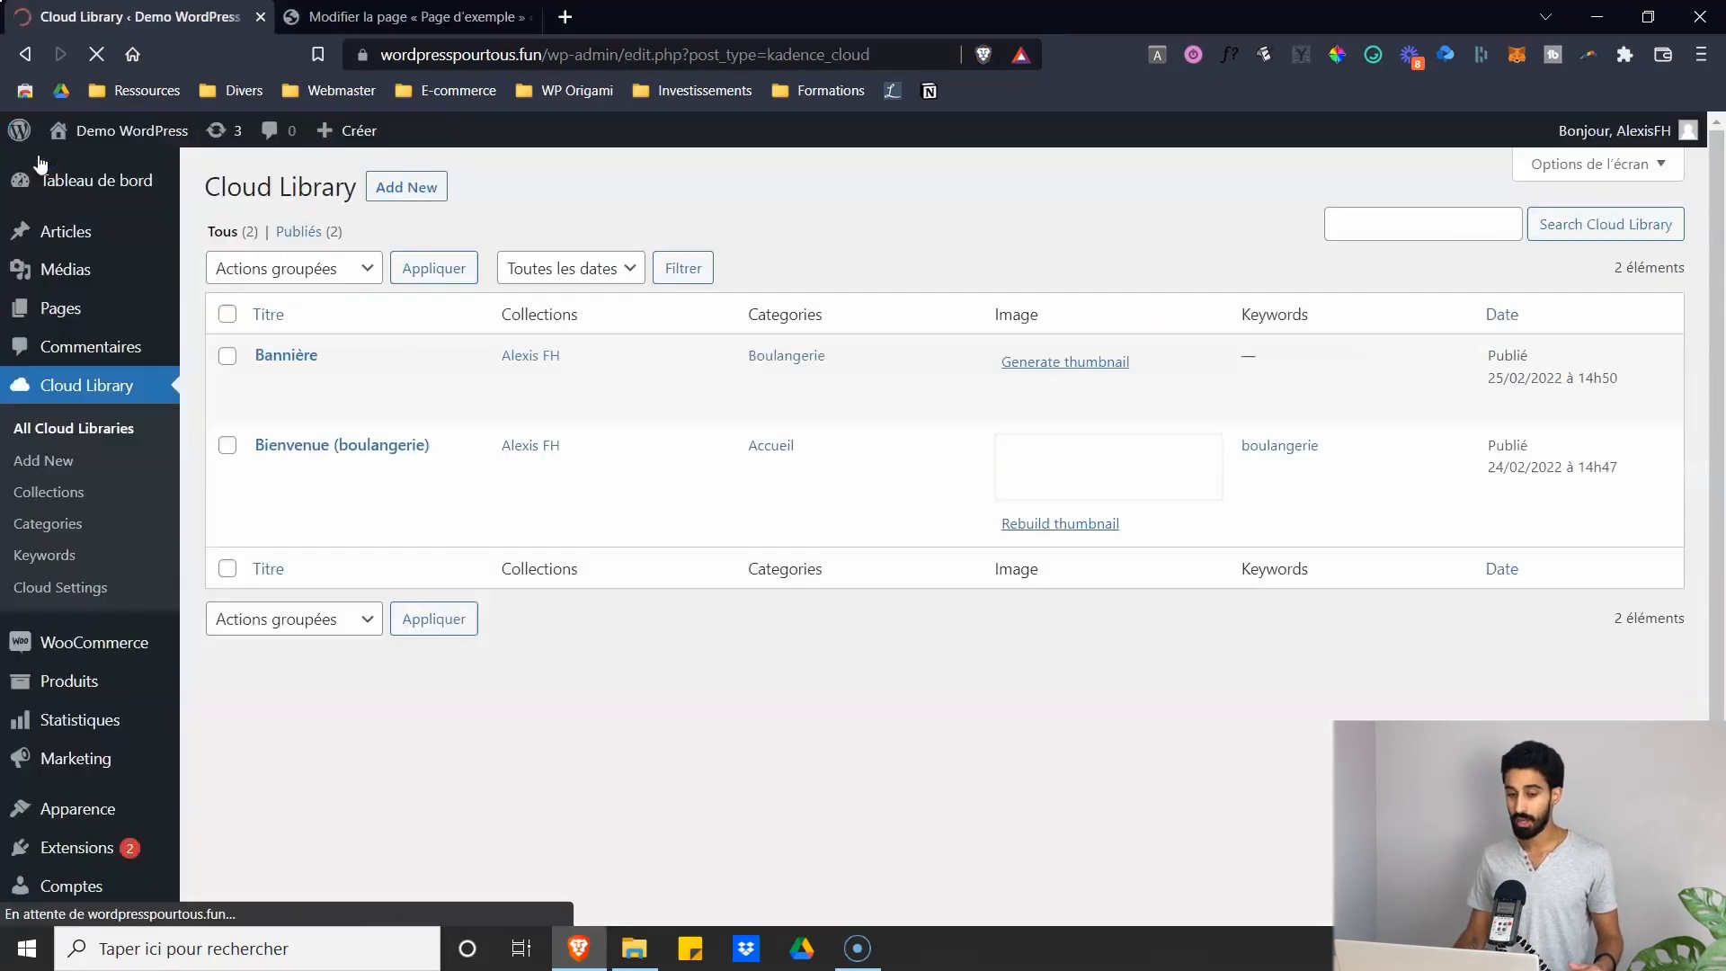
{"action": "left_click", "coordinate": [81, 589]}
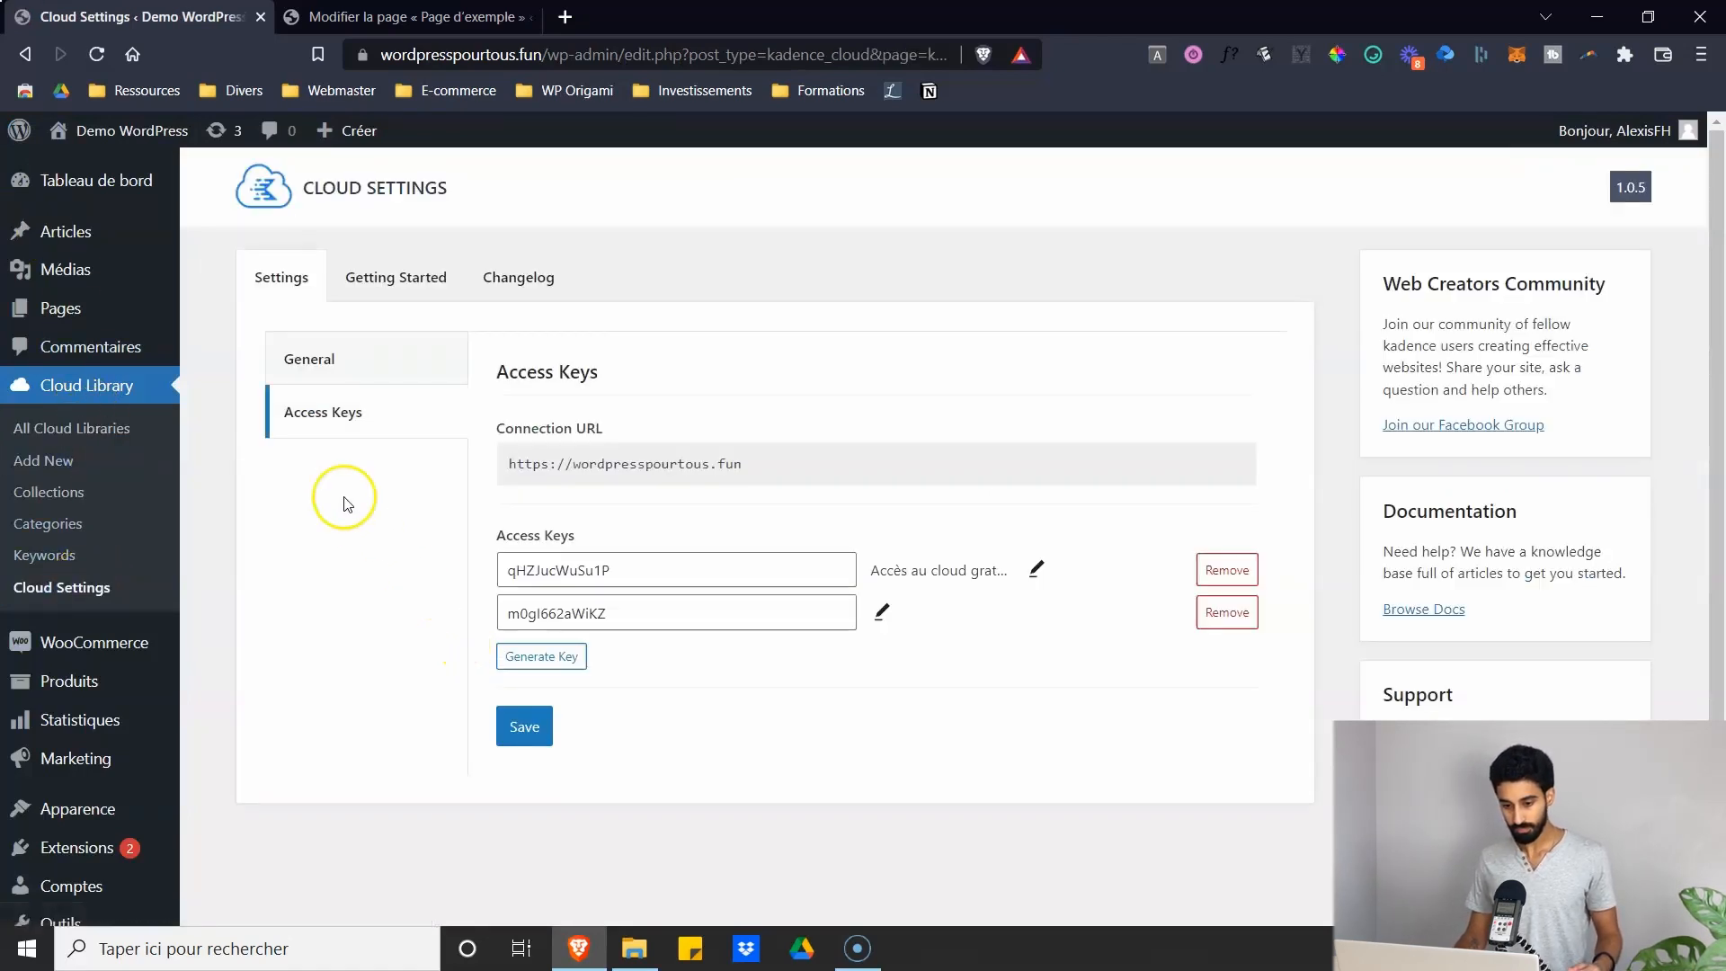
{"action": "left_click", "coordinate": [356, 370]}
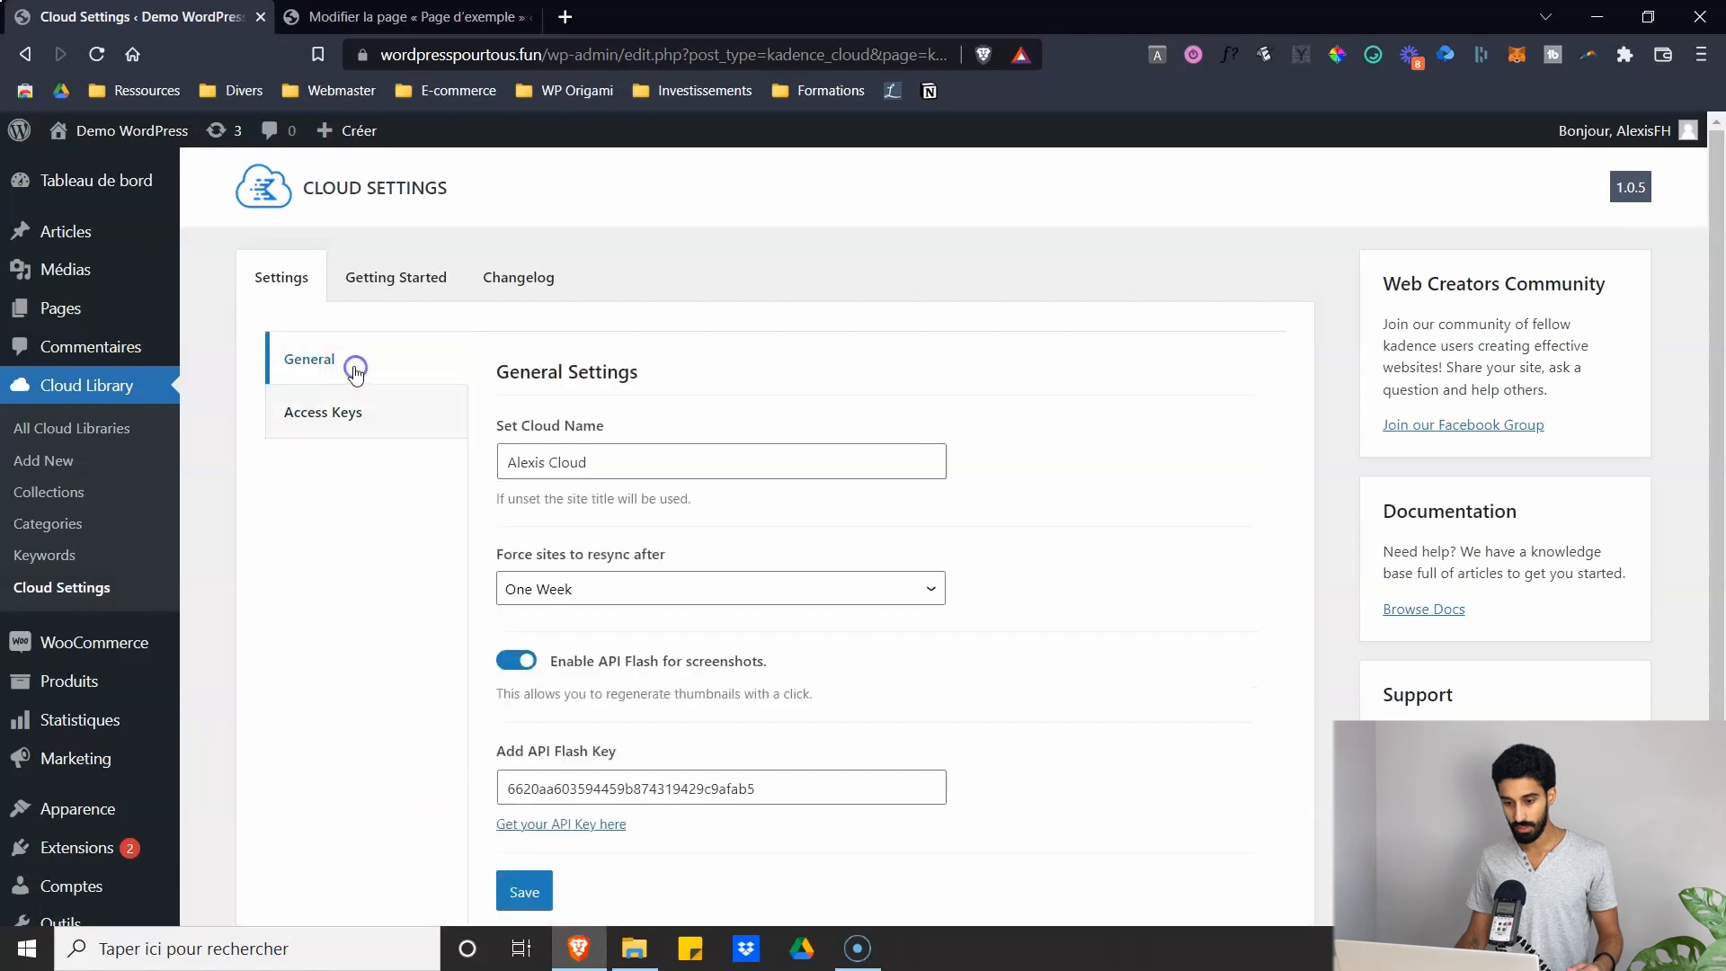
{"action": "scroll", "coordinate": [395, 450], "scroll_direction": "down", "scroll_amount": 1}
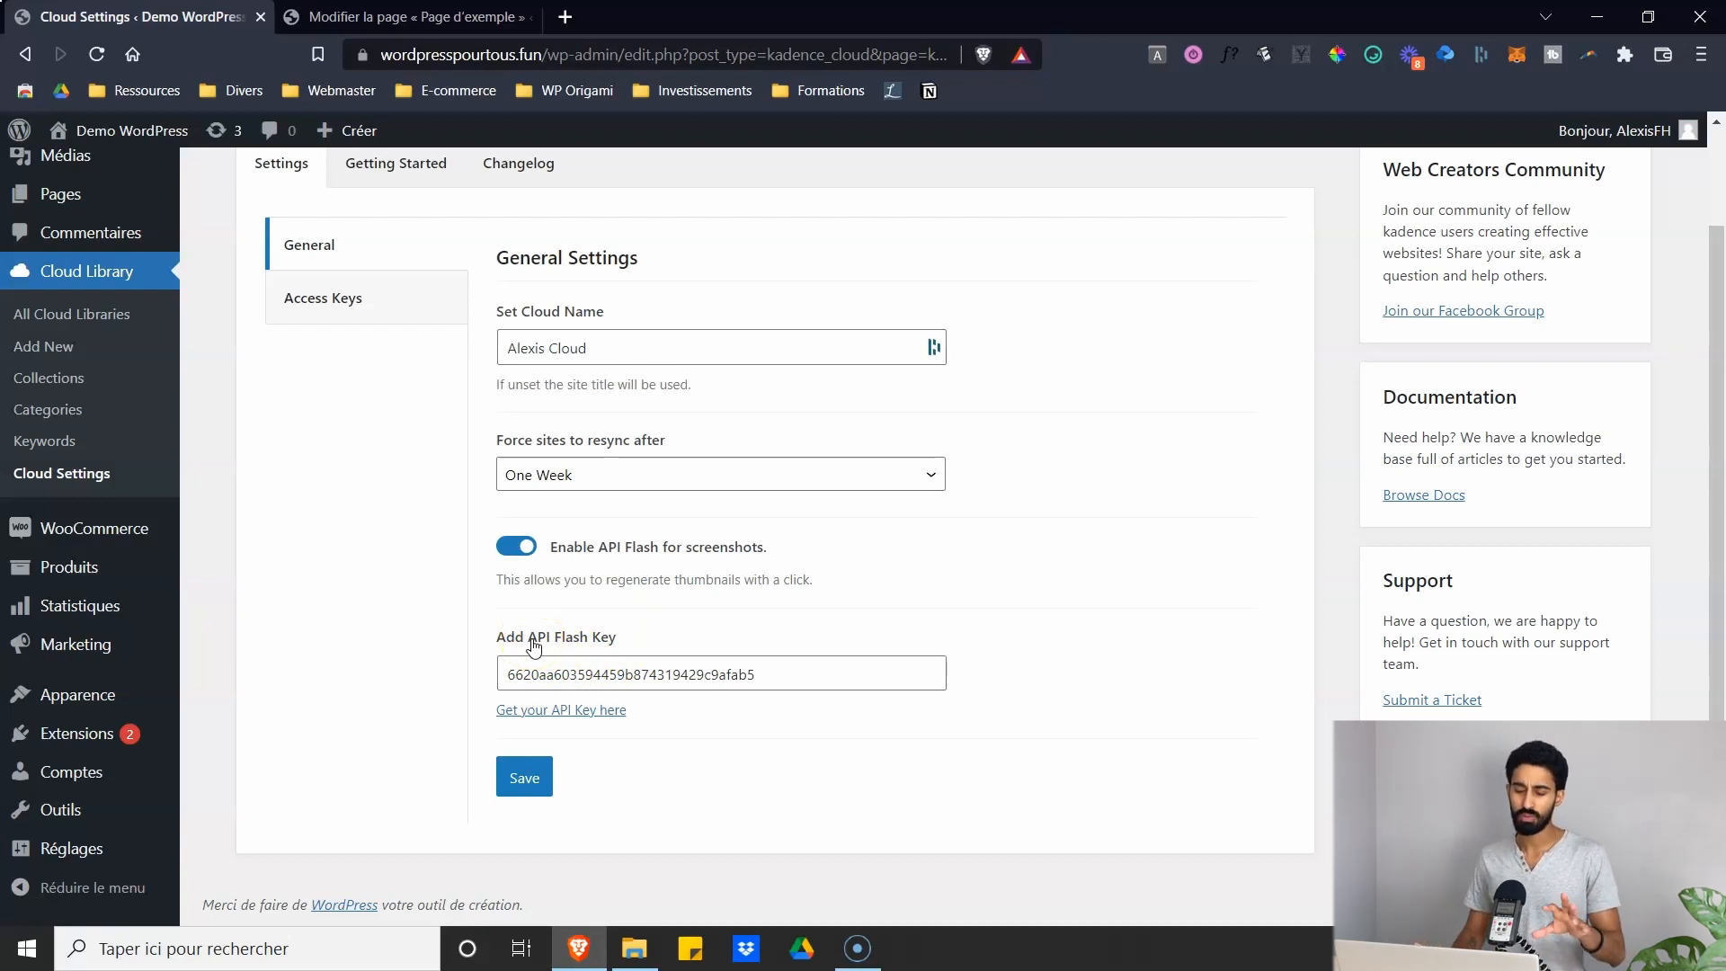
- Open the API Flash website from the API key link and examine its pricing plans
{"action": "left_click", "coordinate": [524, 720]}
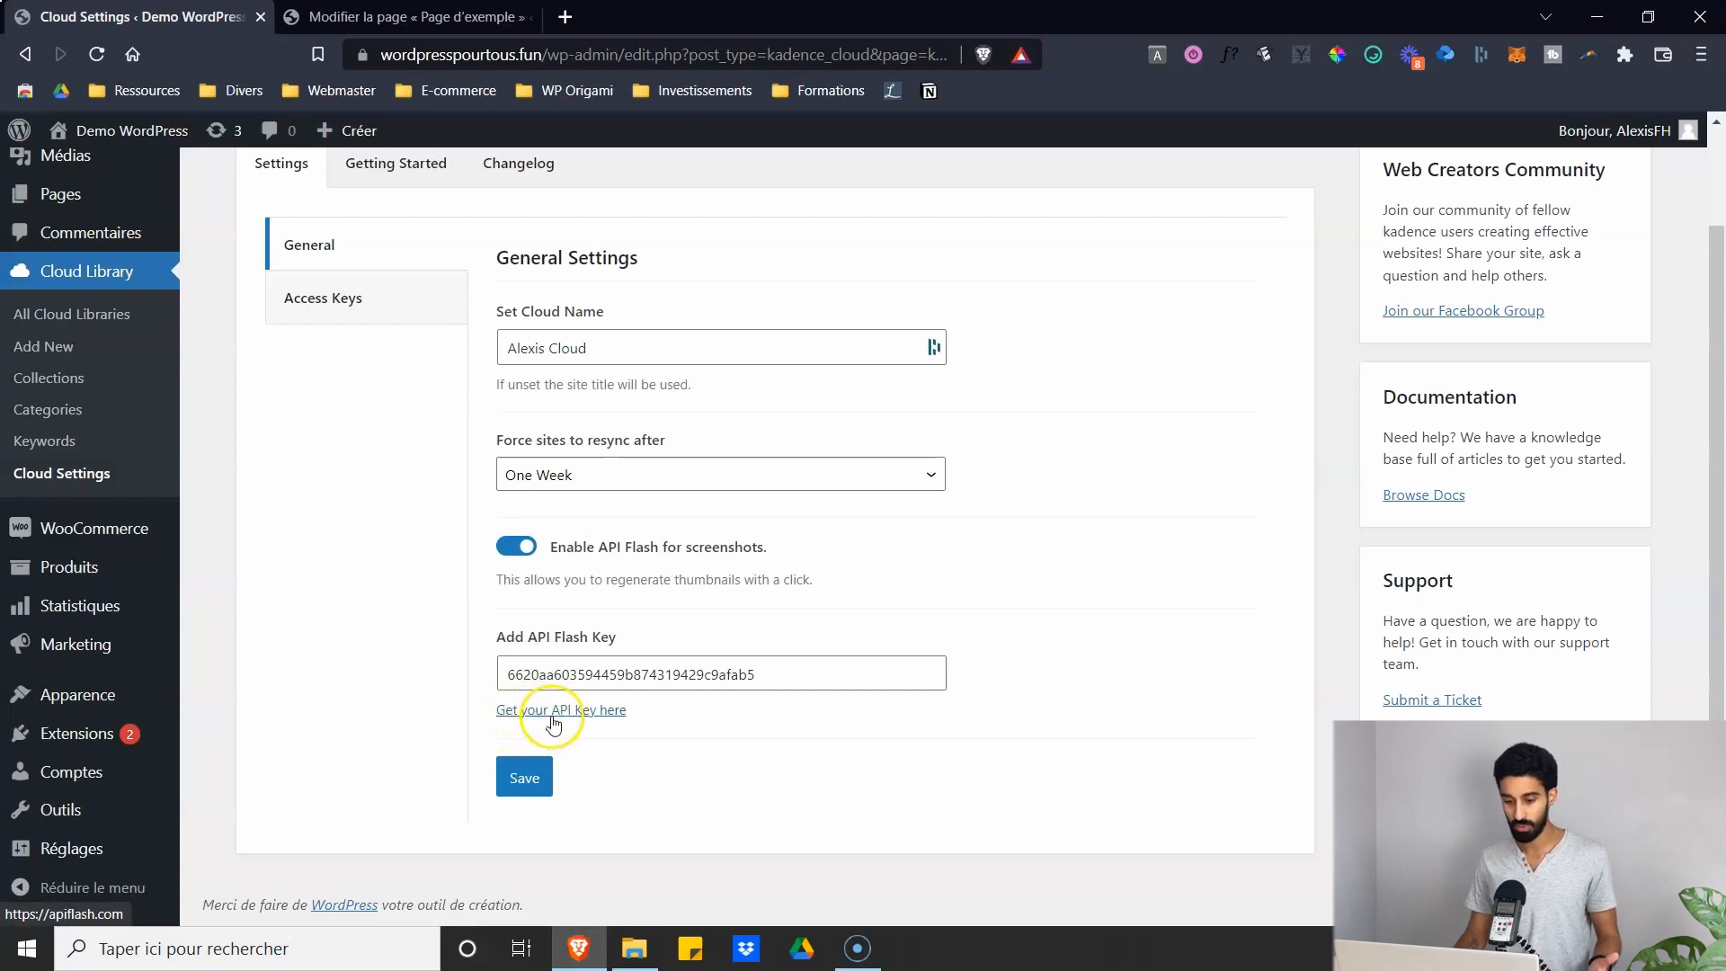
{"action": "left_click", "coordinate": [546, 719]}
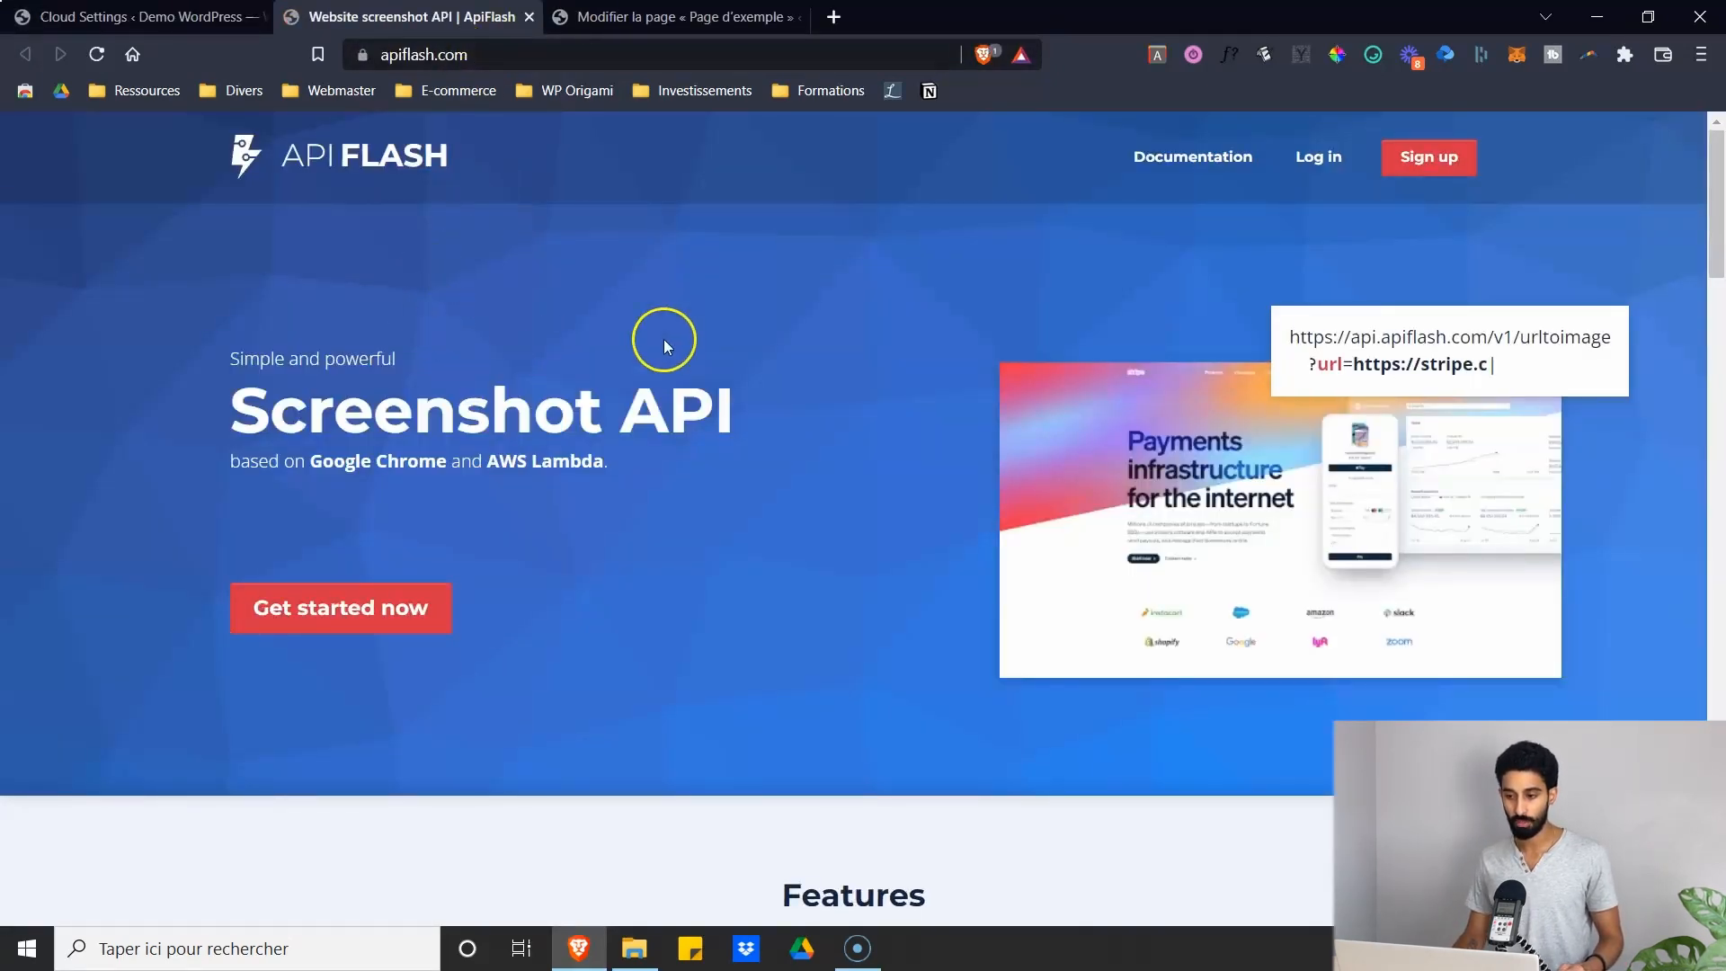
{"action": "scroll", "coordinate": [663, 339], "scroll_direction": "down", "scroll_amount": 15}
{"action": "scroll", "coordinate": [561, 360], "scroll_direction": "down", "scroll_amount": 7}
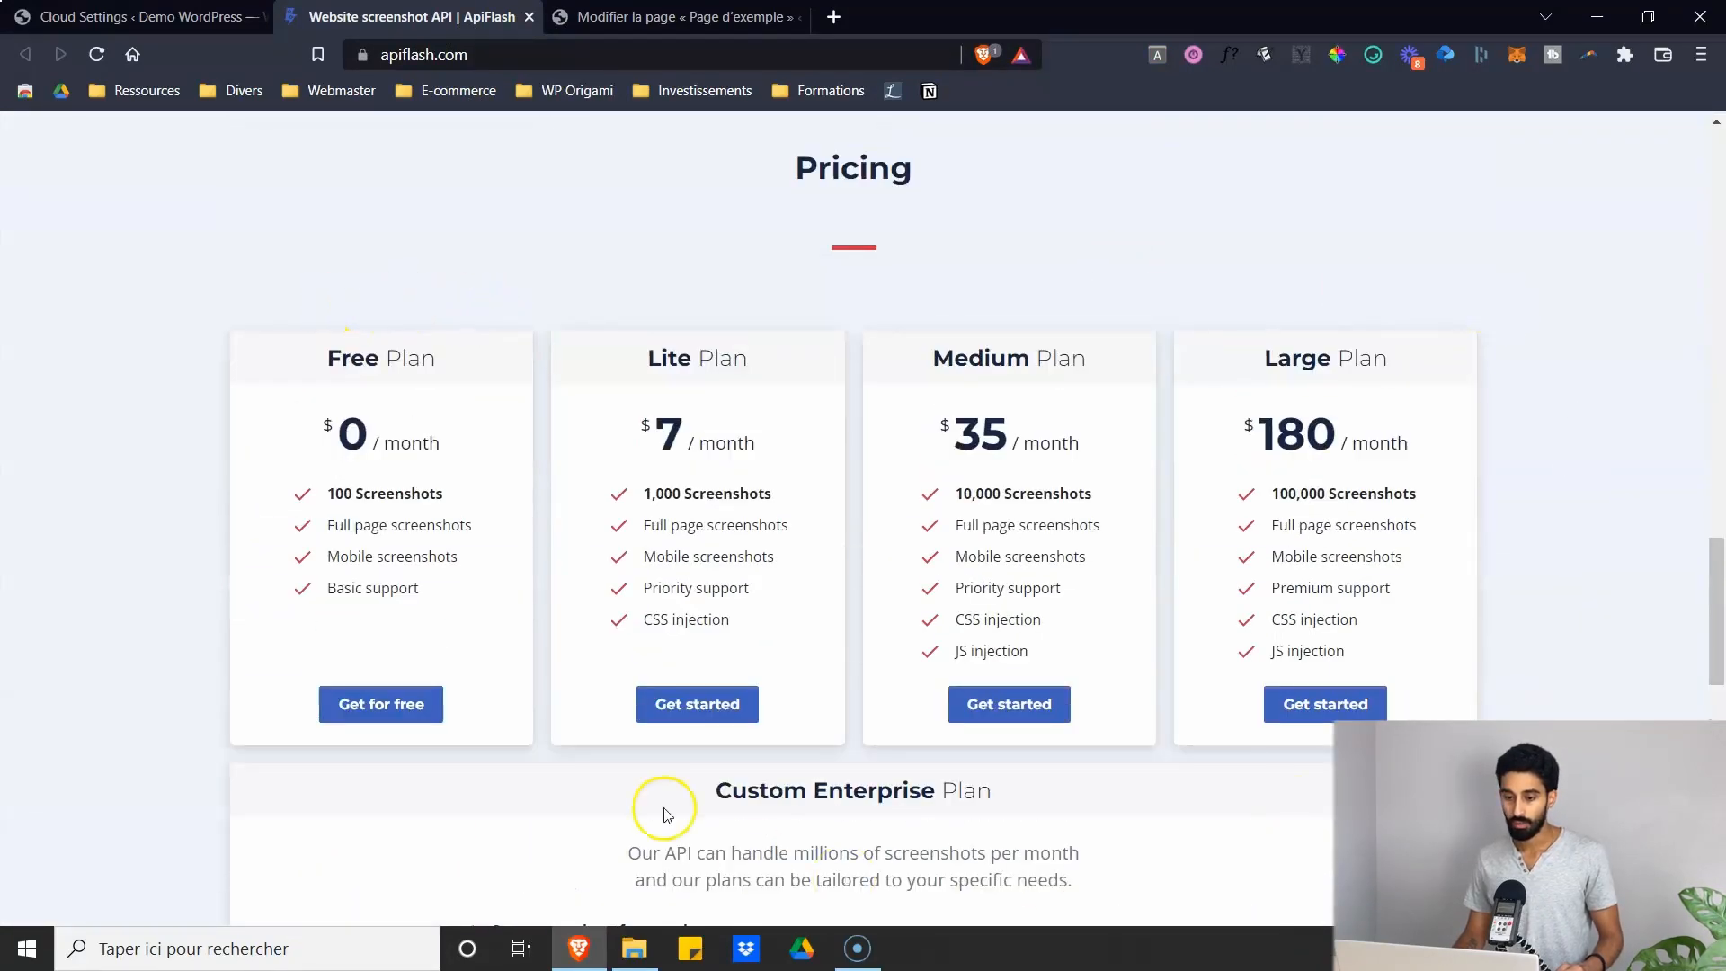
{"action": "left_click_drag", "start_coordinate": [335, 493], "coordinate": [346, 493]}
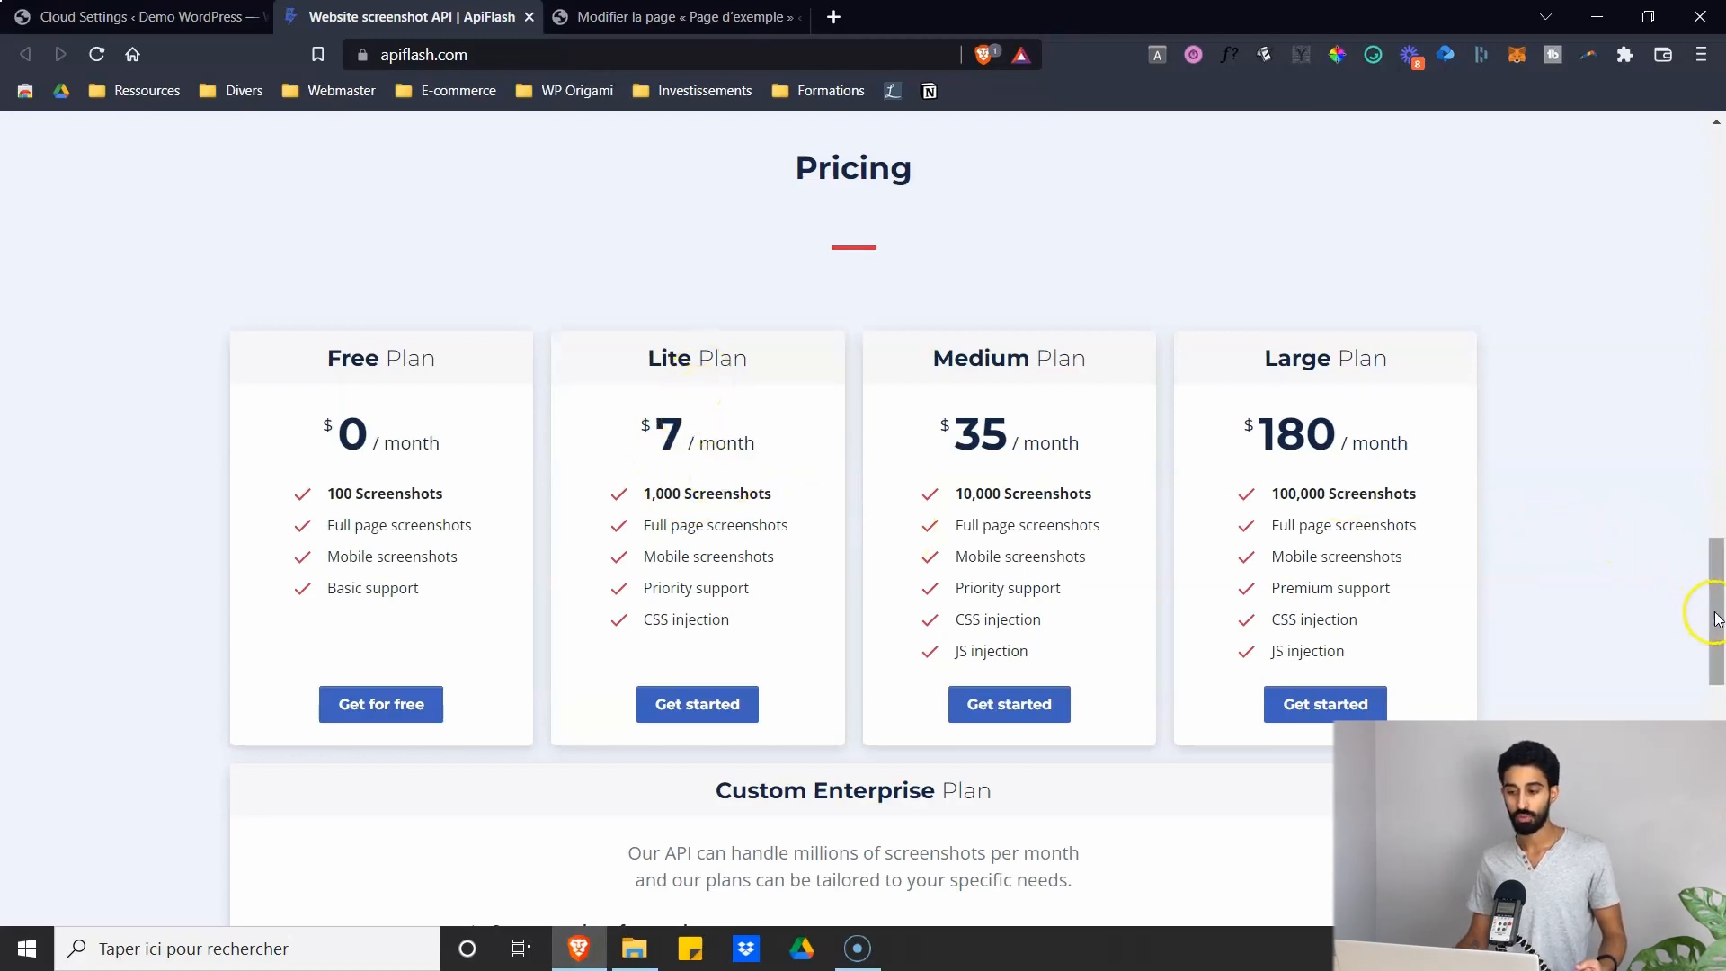
{"action": "left_click_drag", "start_coordinate": [1714, 605], "coordinate": [1686, 164]}
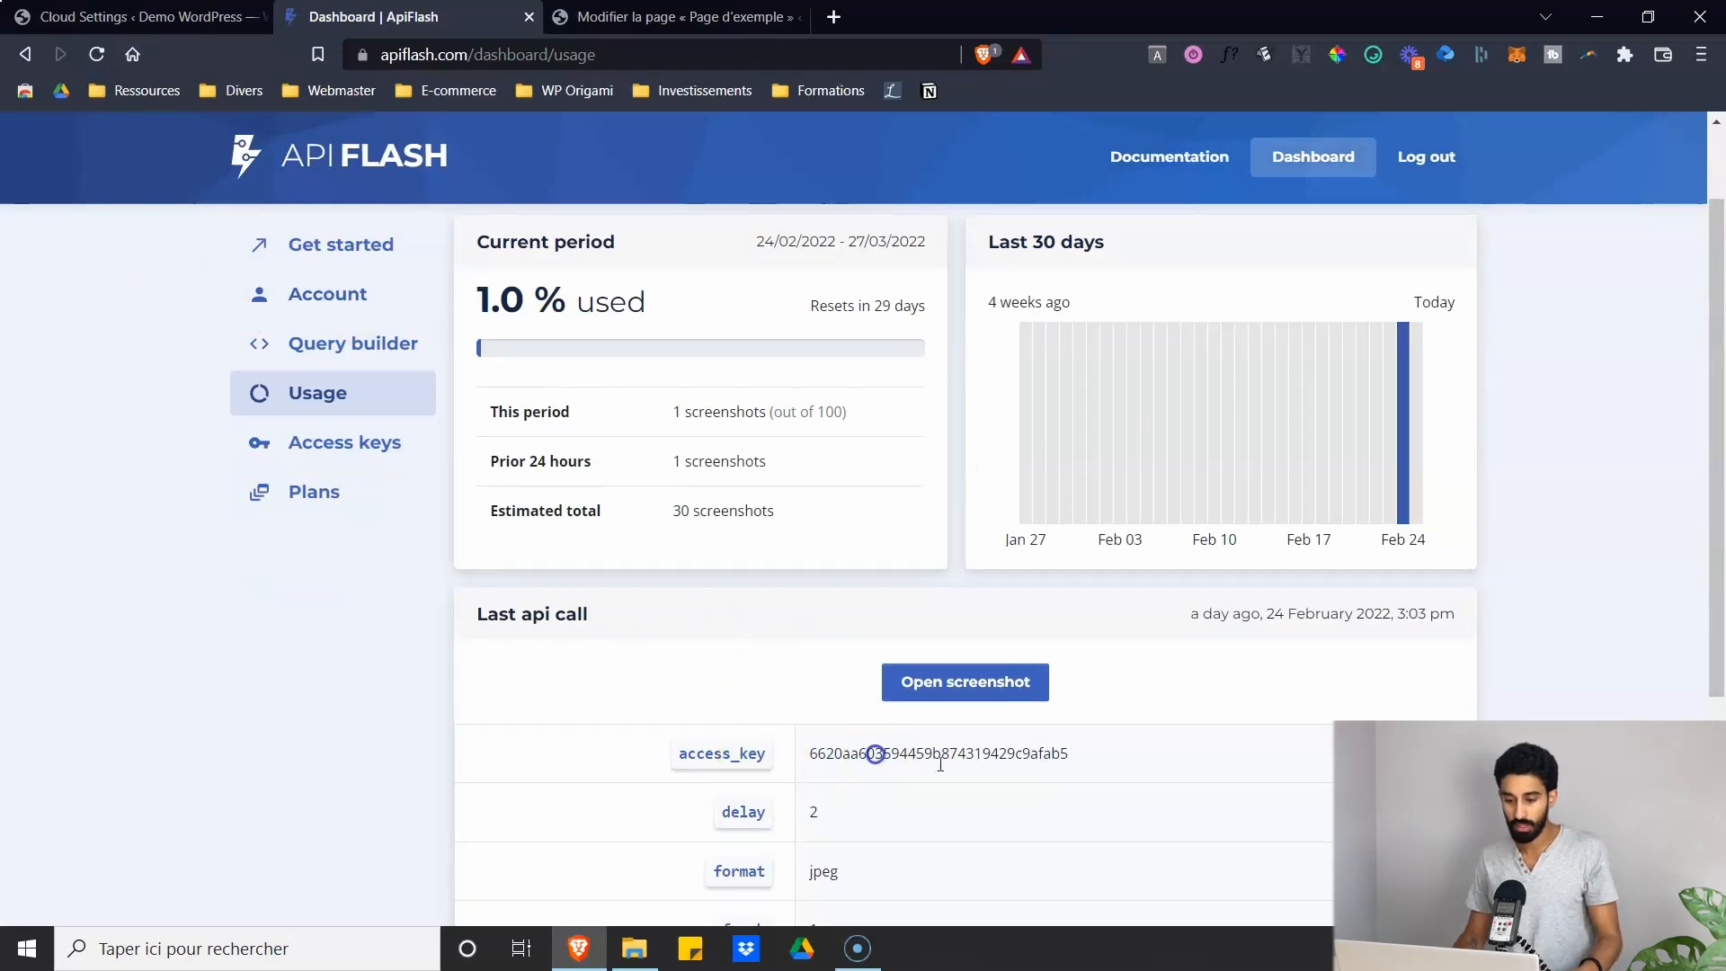
- Copy the access key from the ApiFlash dashboard into the API Flash Key field of Cloud Settings and save
{"action": "left_click_drag", "start_coordinate": [1076, 761], "coordinate": [850, 760]}
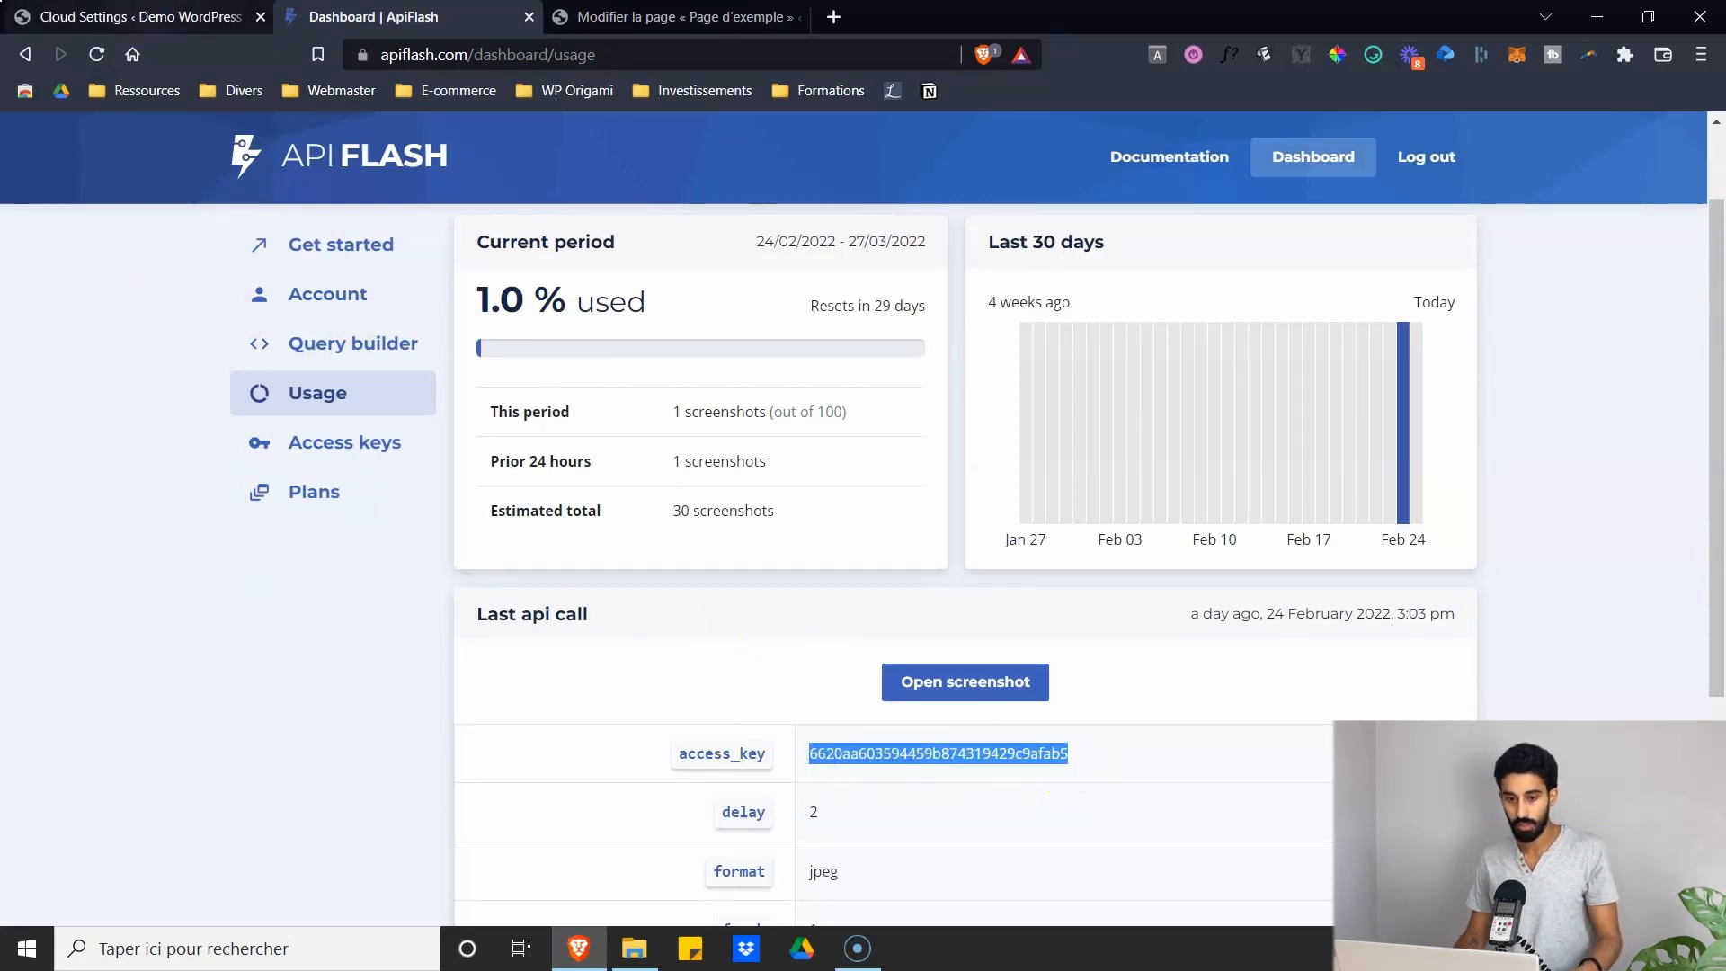
{"action": "left_click", "coordinate": [176, 18]}
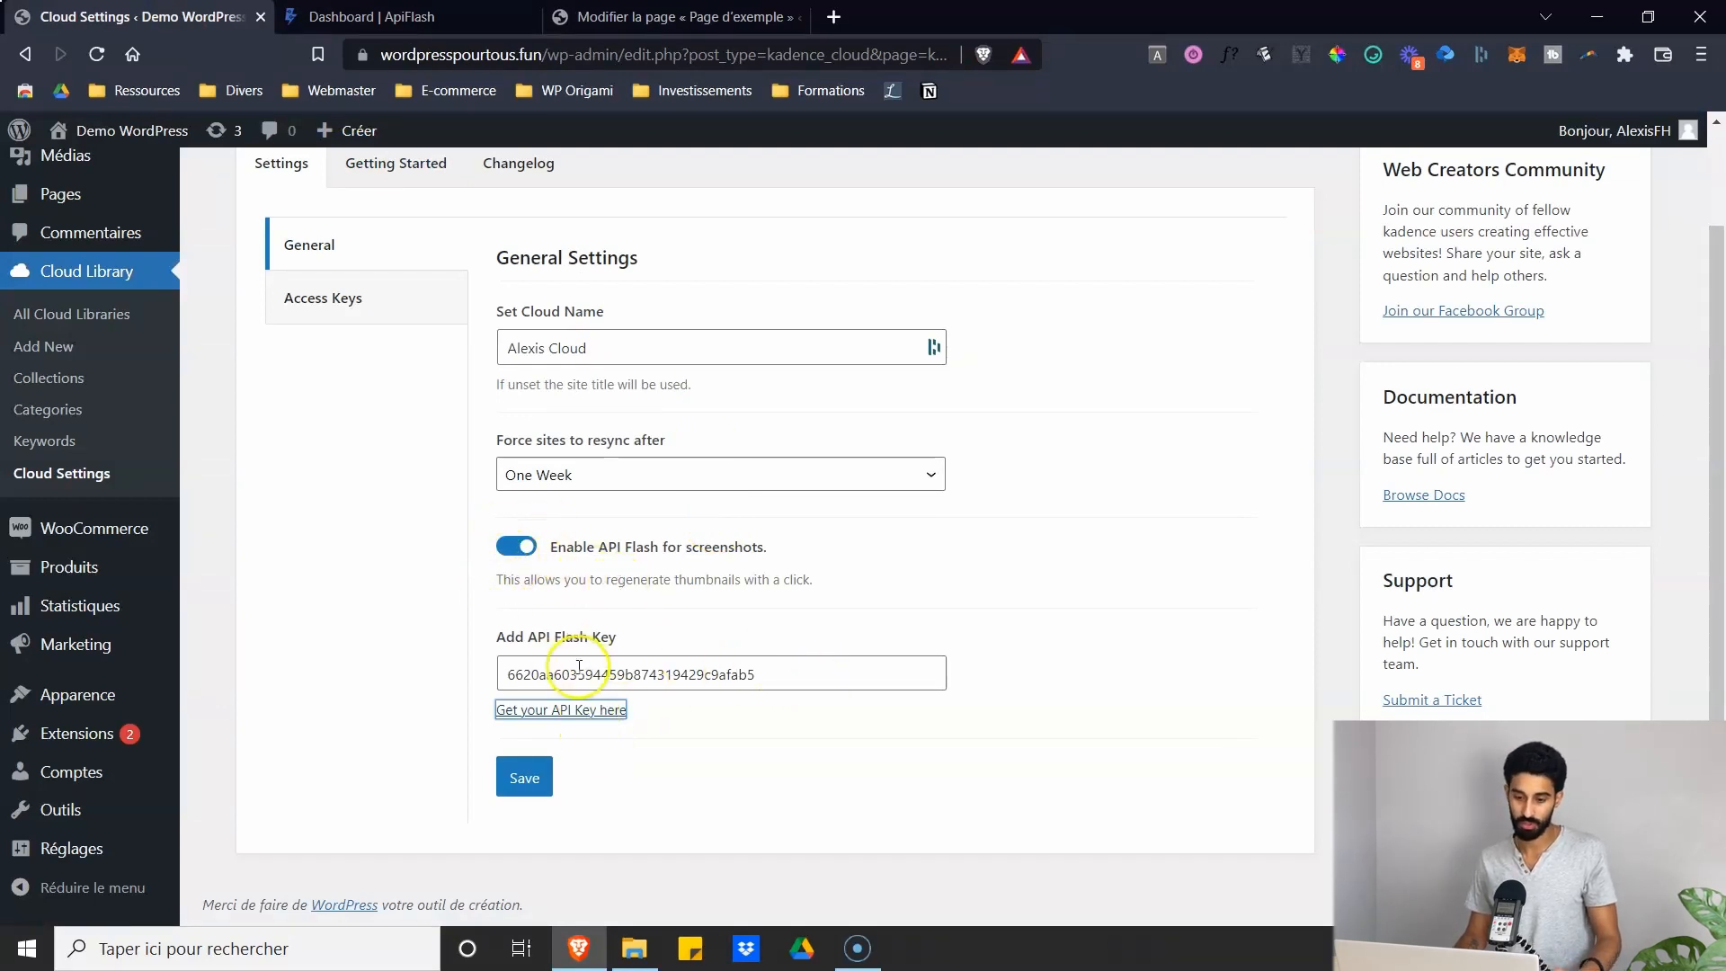
{"action": "double_click", "coordinate": [525, 673]}
{"action": "left_click", "coordinate": [524, 773]}
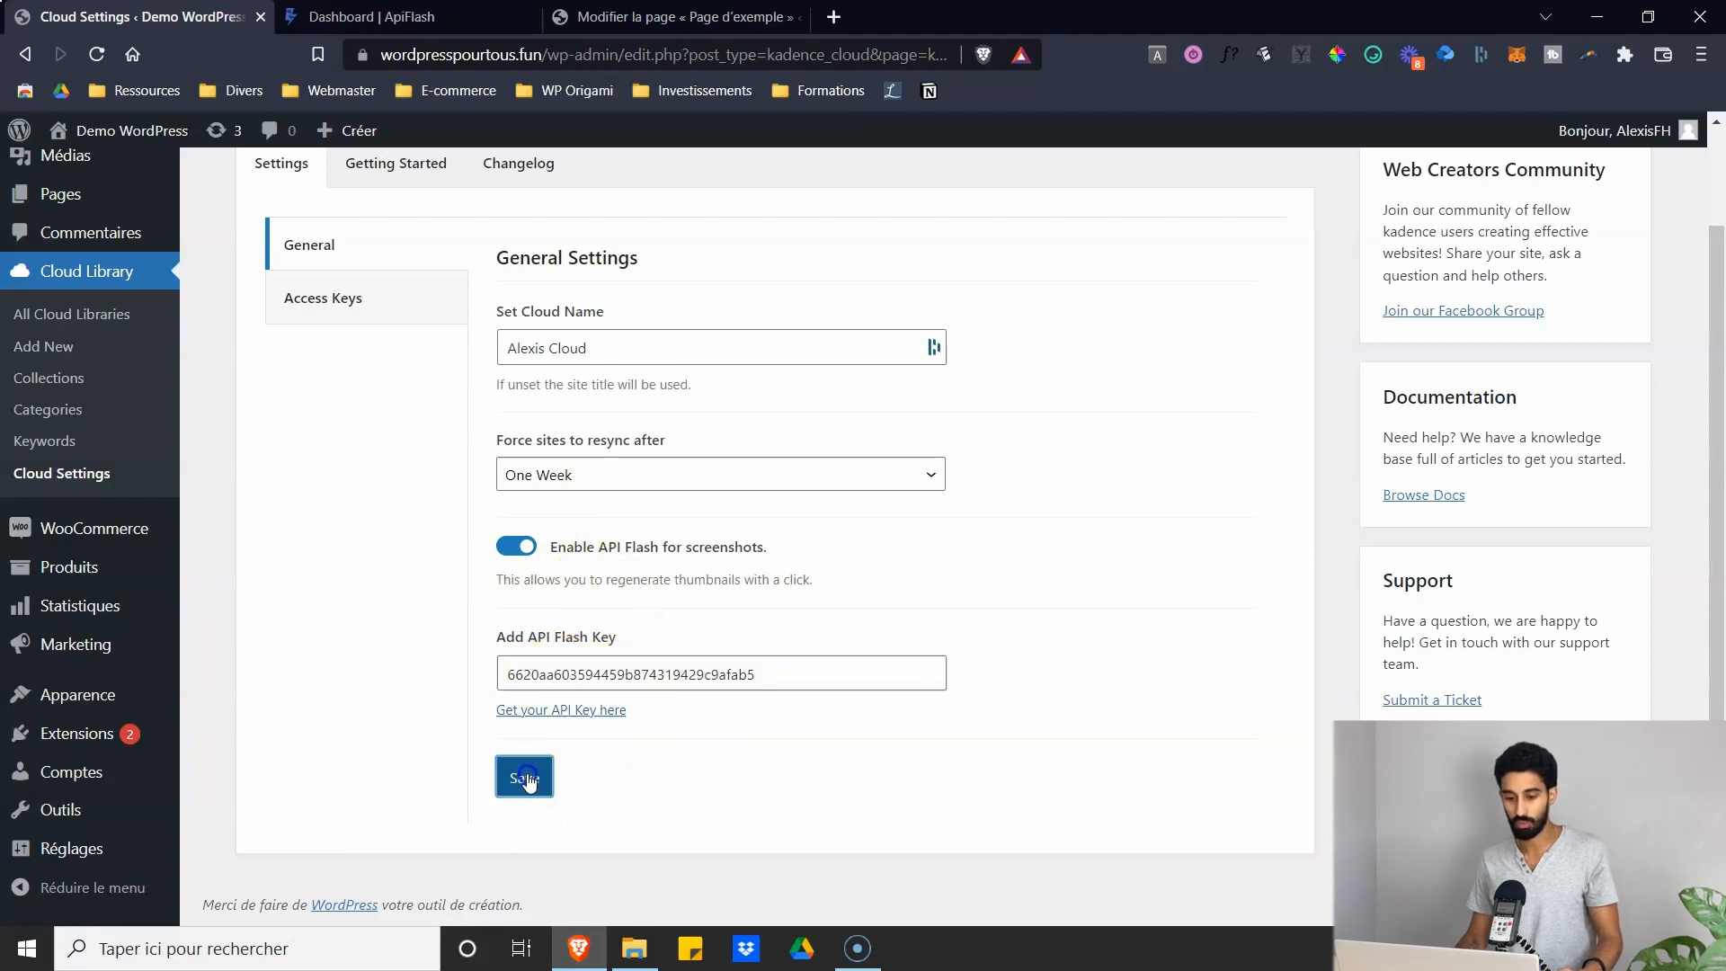
- Generate a thumbnail for Bannière from the list of all cloud library items
{"action": "scroll", "coordinate": [423, 751], "scroll_direction": "up", "scroll_amount": 1}
{"action": "left_click", "coordinate": [109, 435]}
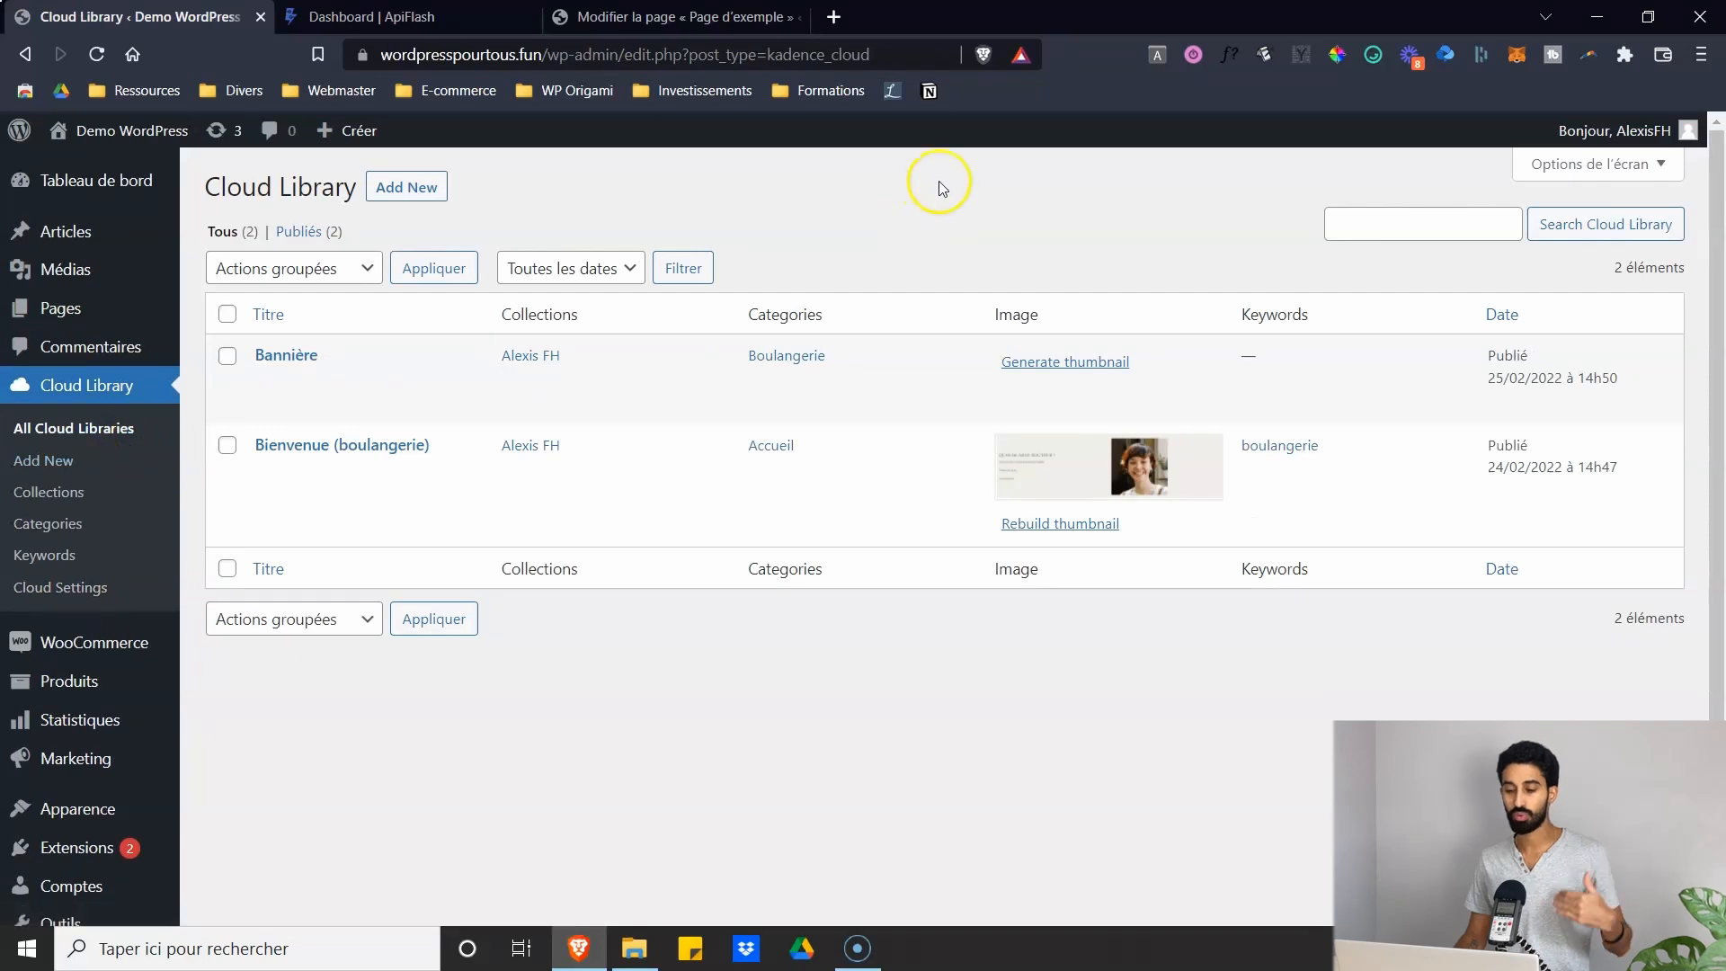
{"action": "left_click", "coordinate": [1046, 364]}
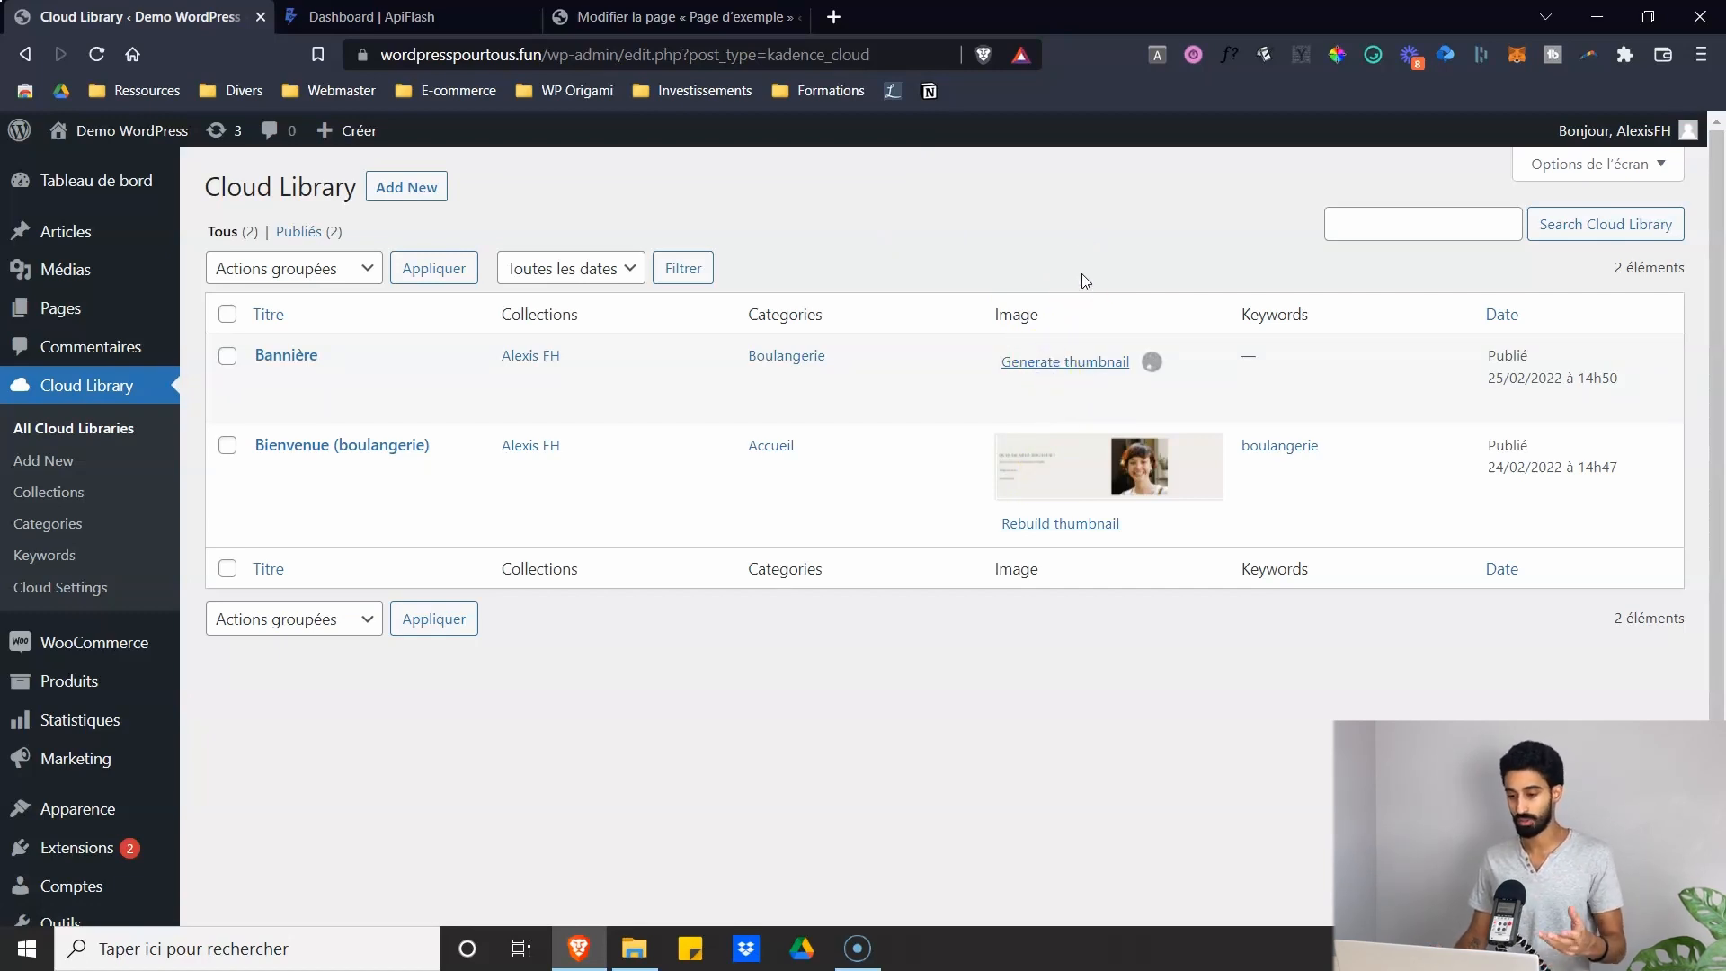
- Resync the connected library in Page d'exemple, insert the Bannière section into the page, and select its row
{"action": "left_click", "coordinate": [648, 17]}
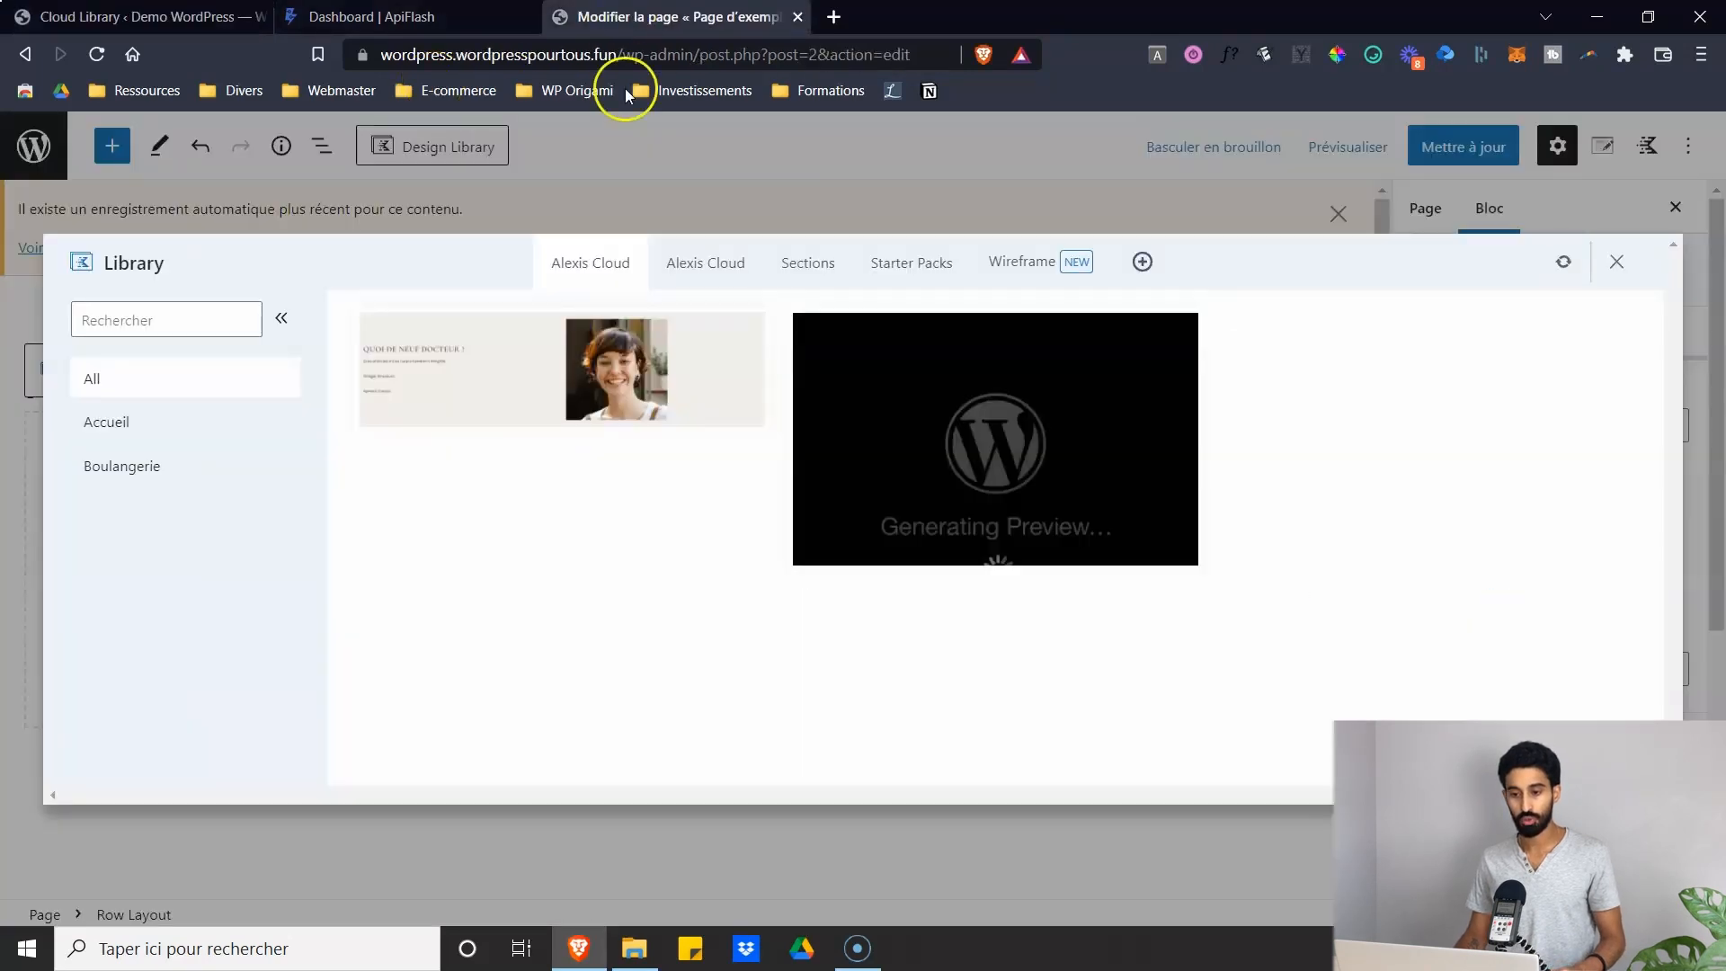
{"action": "left_click", "coordinate": [1563, 267]}
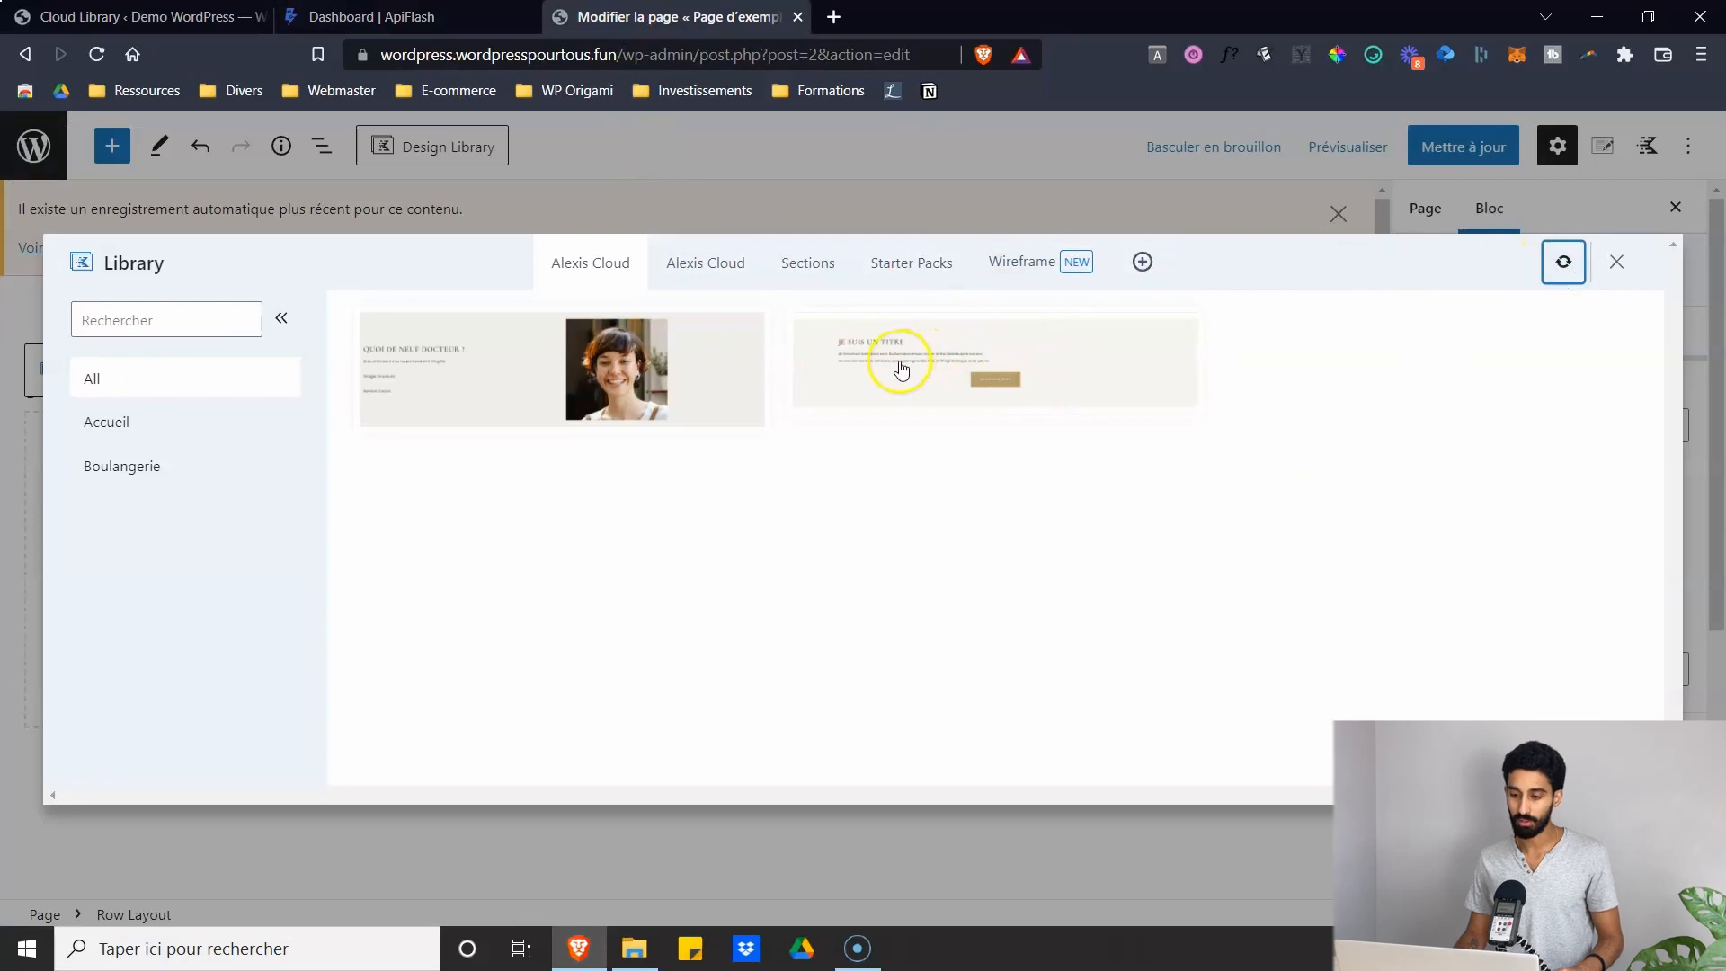
{"action": "left_click", "coordinate": [950, 387]}
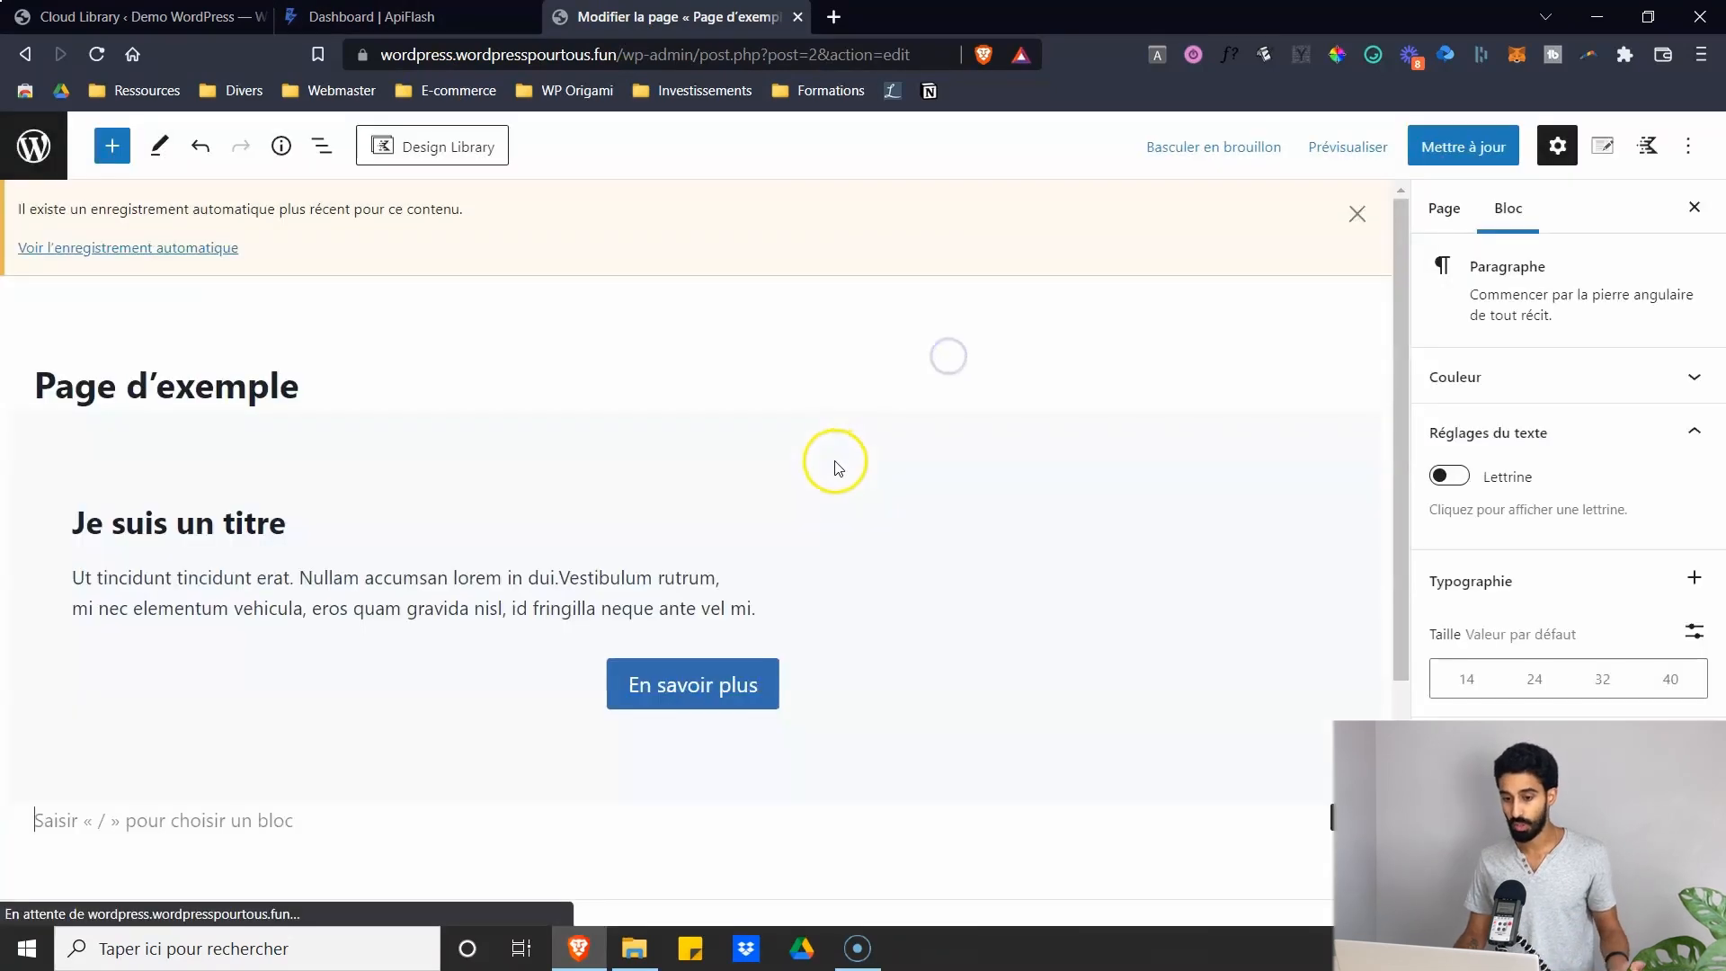
{"action": "scroll", "coordinate": [618, 469], "scroll_direction": "down", "scroll_amount": 2}
{"action": "scroll", "coordinate": [618, 468], "scroll_direction": "up", "scroll_amount": 1}
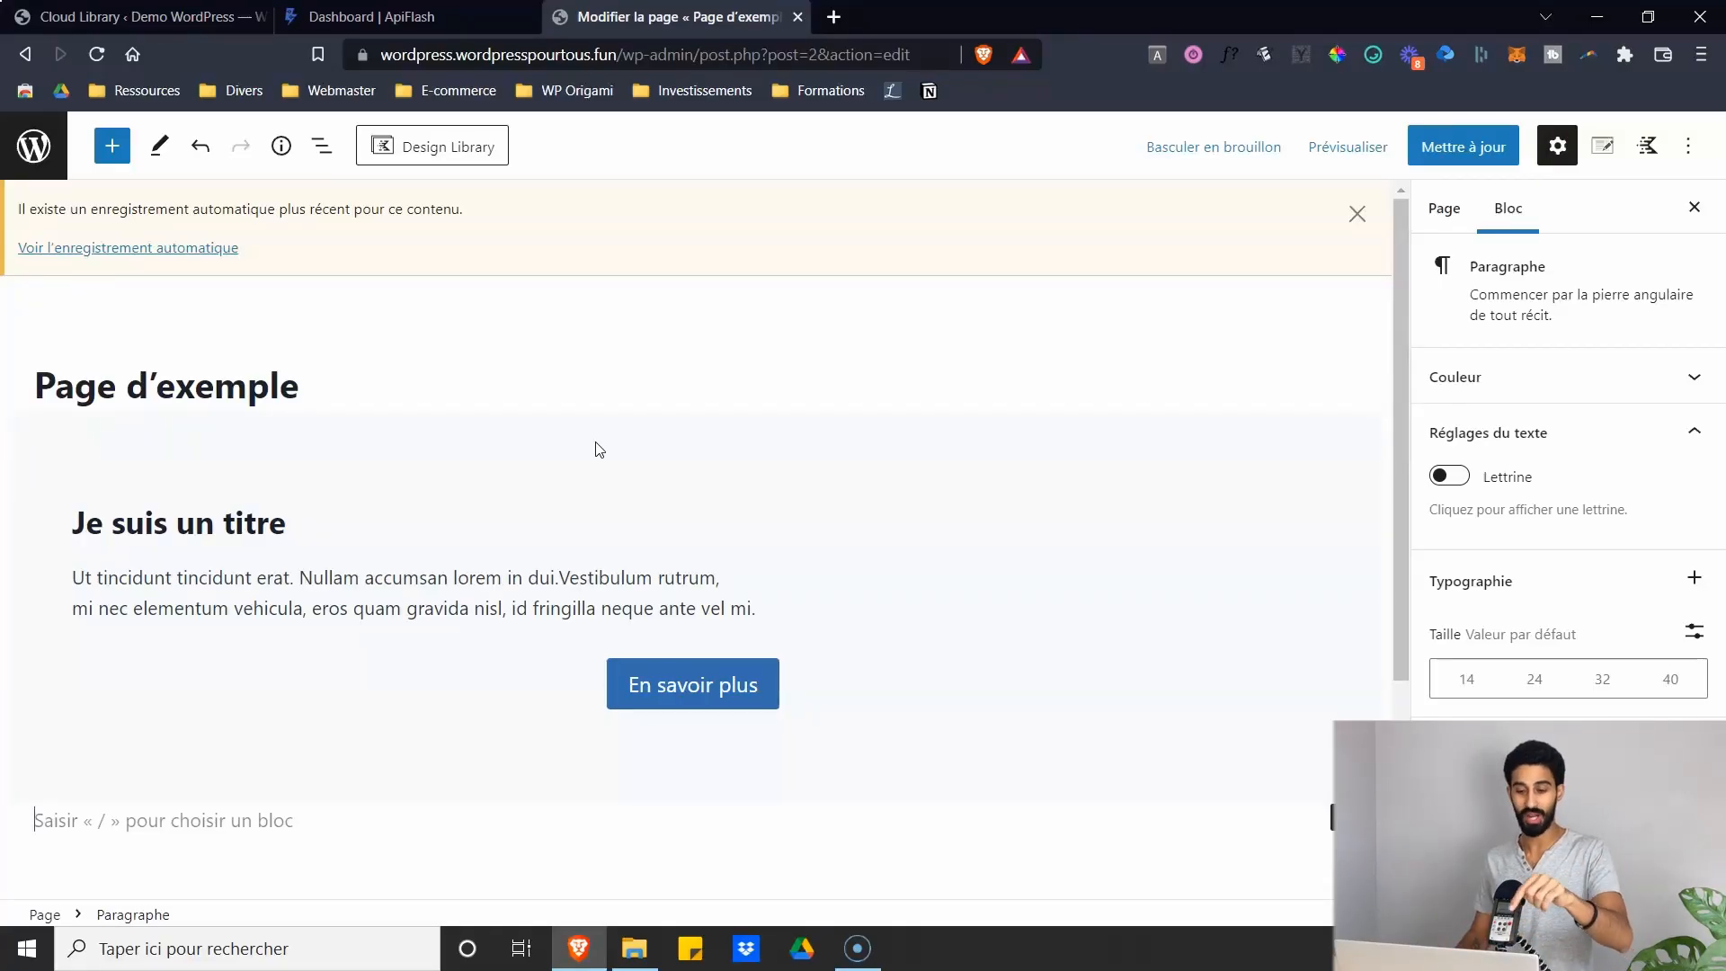
{"action": "scroll", "coordinate": [667, 336], "scroll_direction": "down", "scroll_amount": 1}
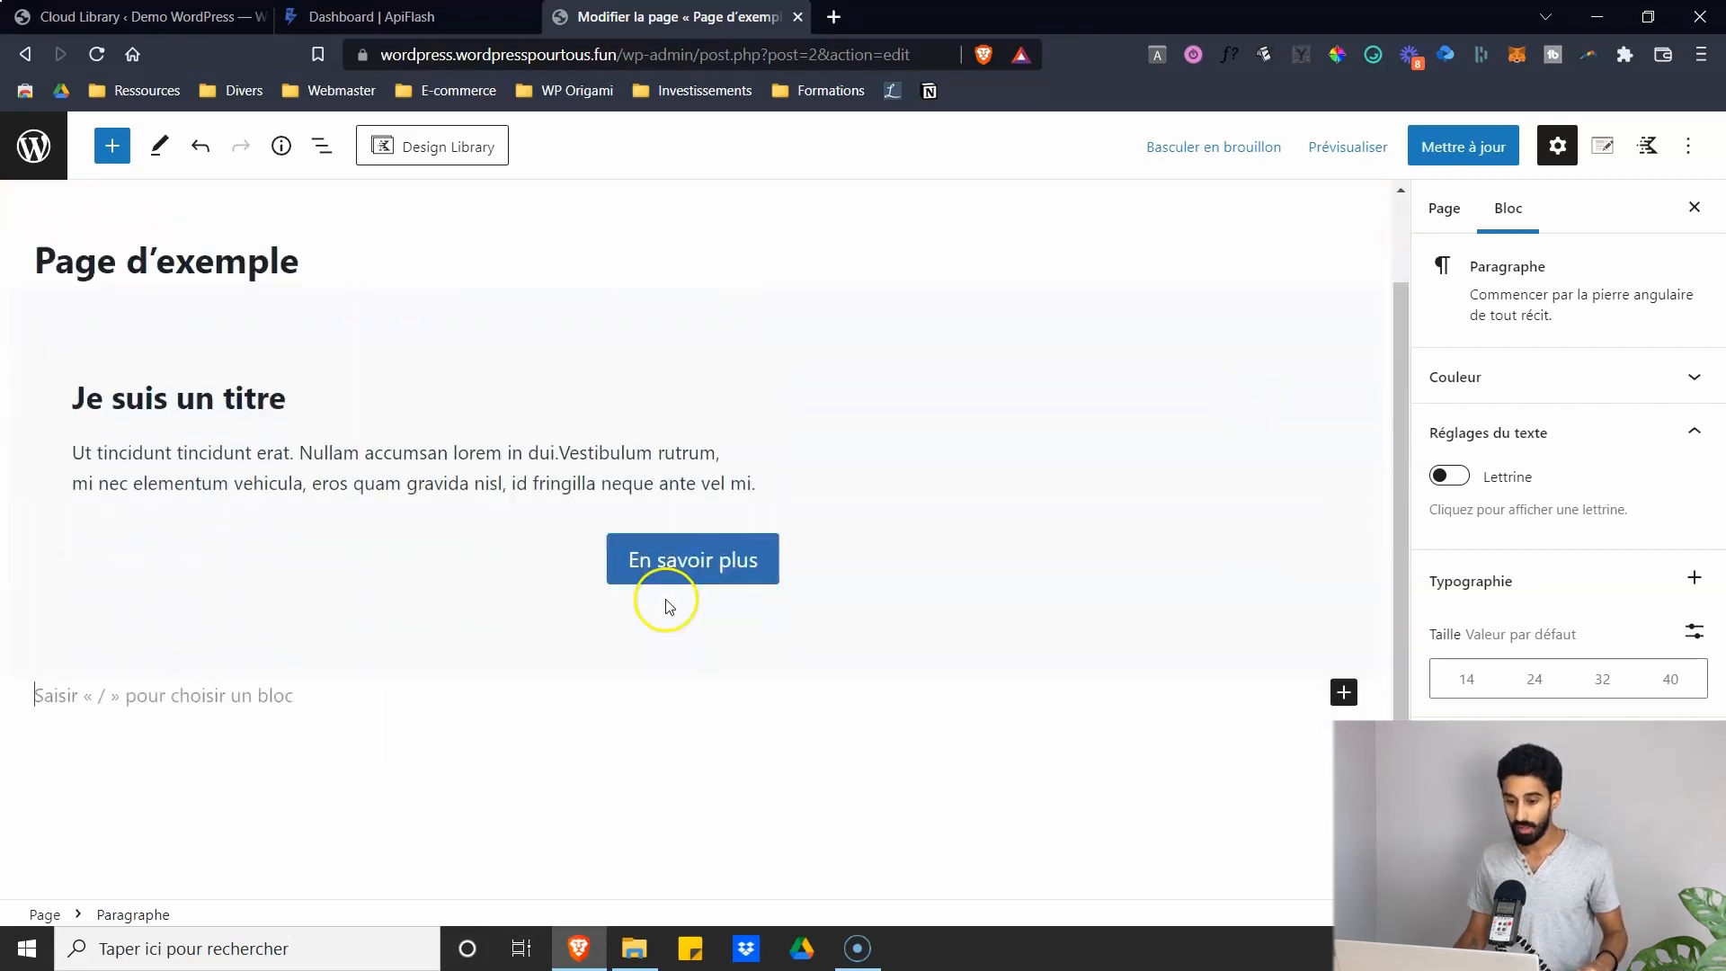
{"action": "scroll", "coordinate": [517, 382], "scroll_direction": "down", "scroll_amount": 1}
{"action": "left_click", "coordinate": [520, 352]}
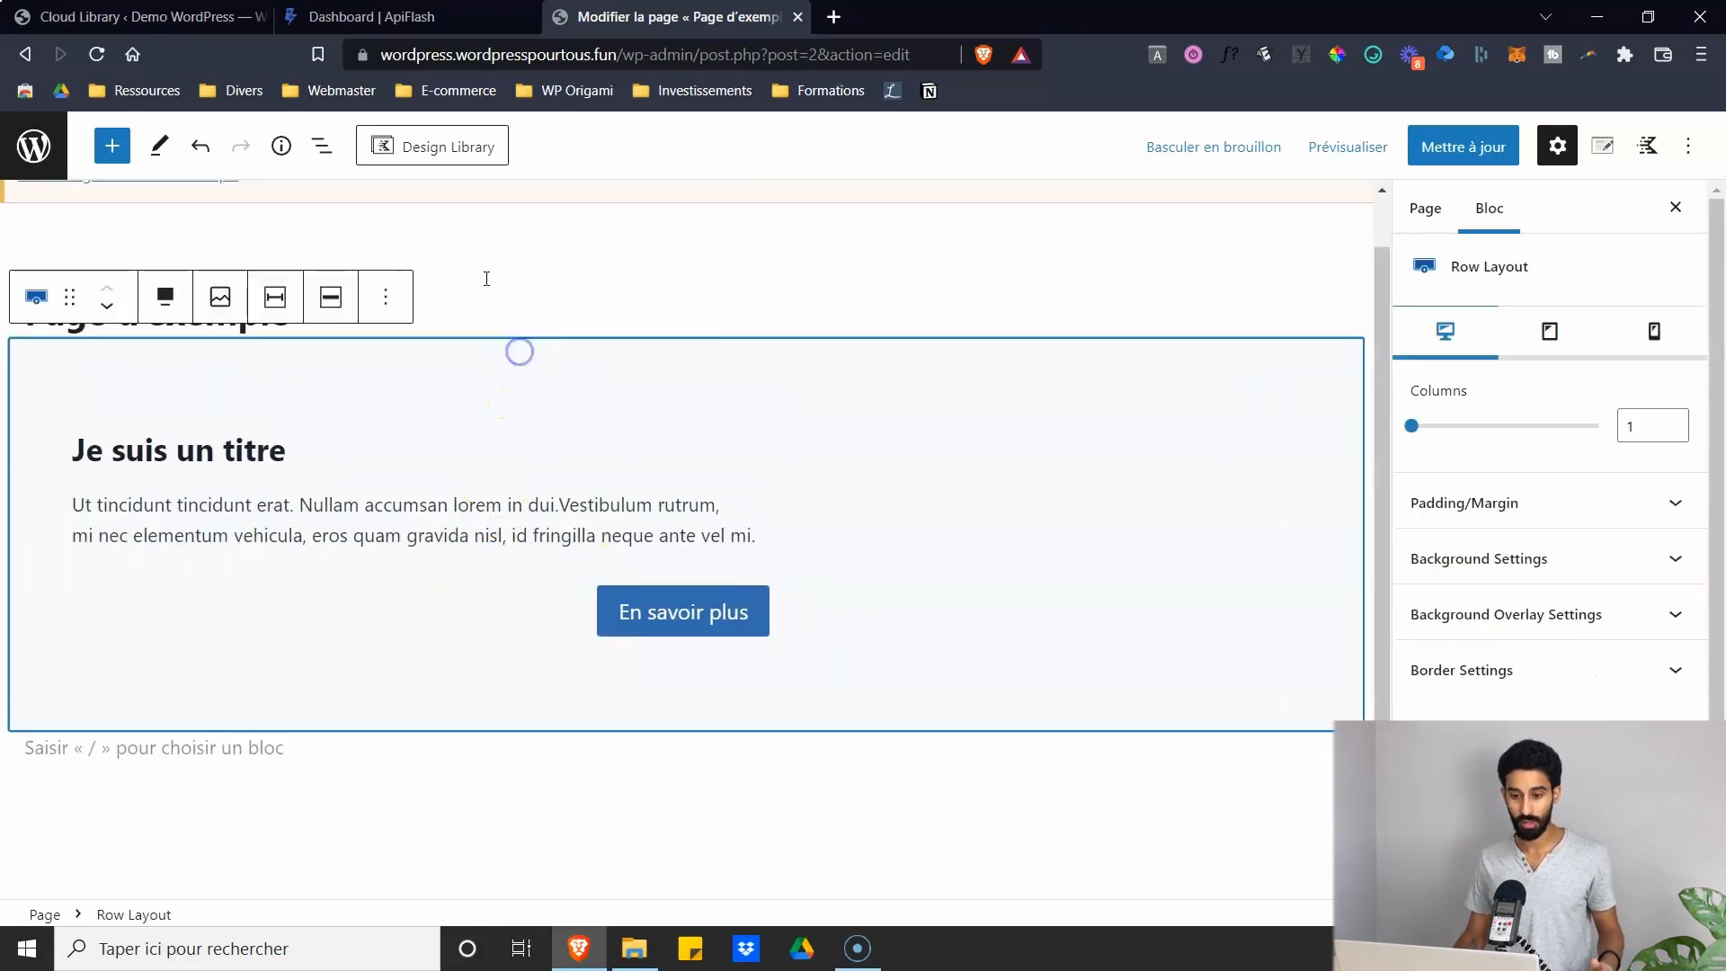
- Place the Page d'exemple browser tab beside the Cloud Library one and reopen Bannière for editing
{"action": "left_click_drag", "start_coordinate": [597, 15], "coordinate": [387, 15]}
{"action": "left_click", "coordinate": [169, 12]}
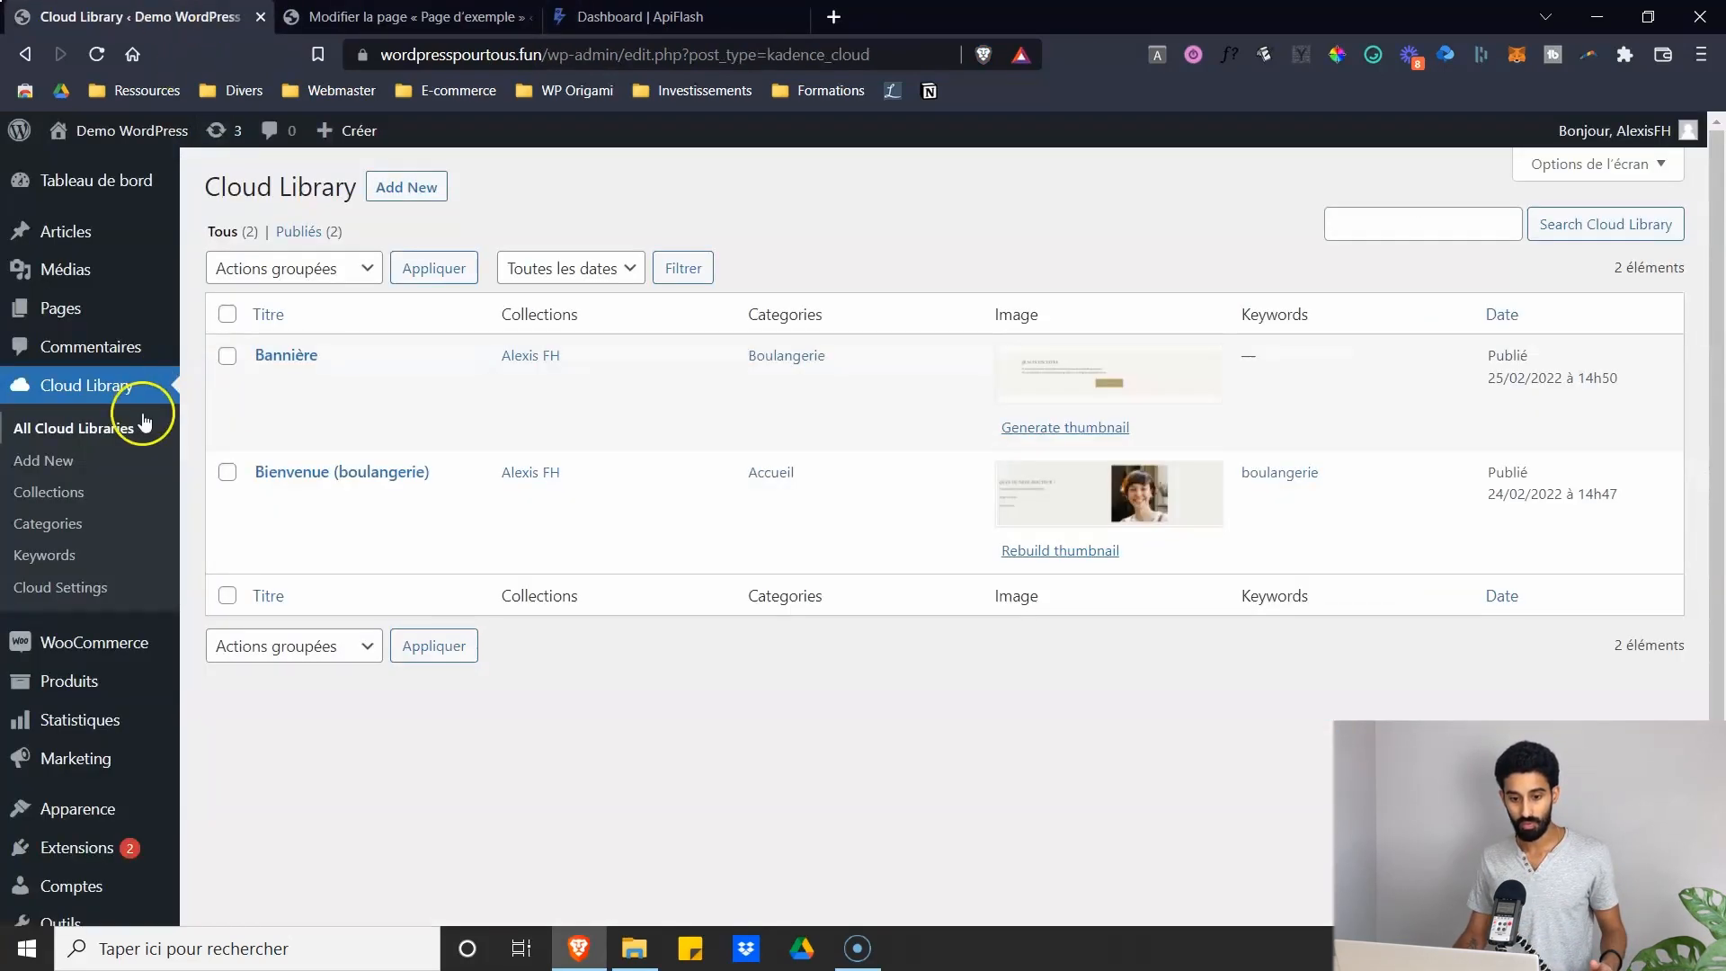
{"action": "left_click", "coordinate": [286, 354]}
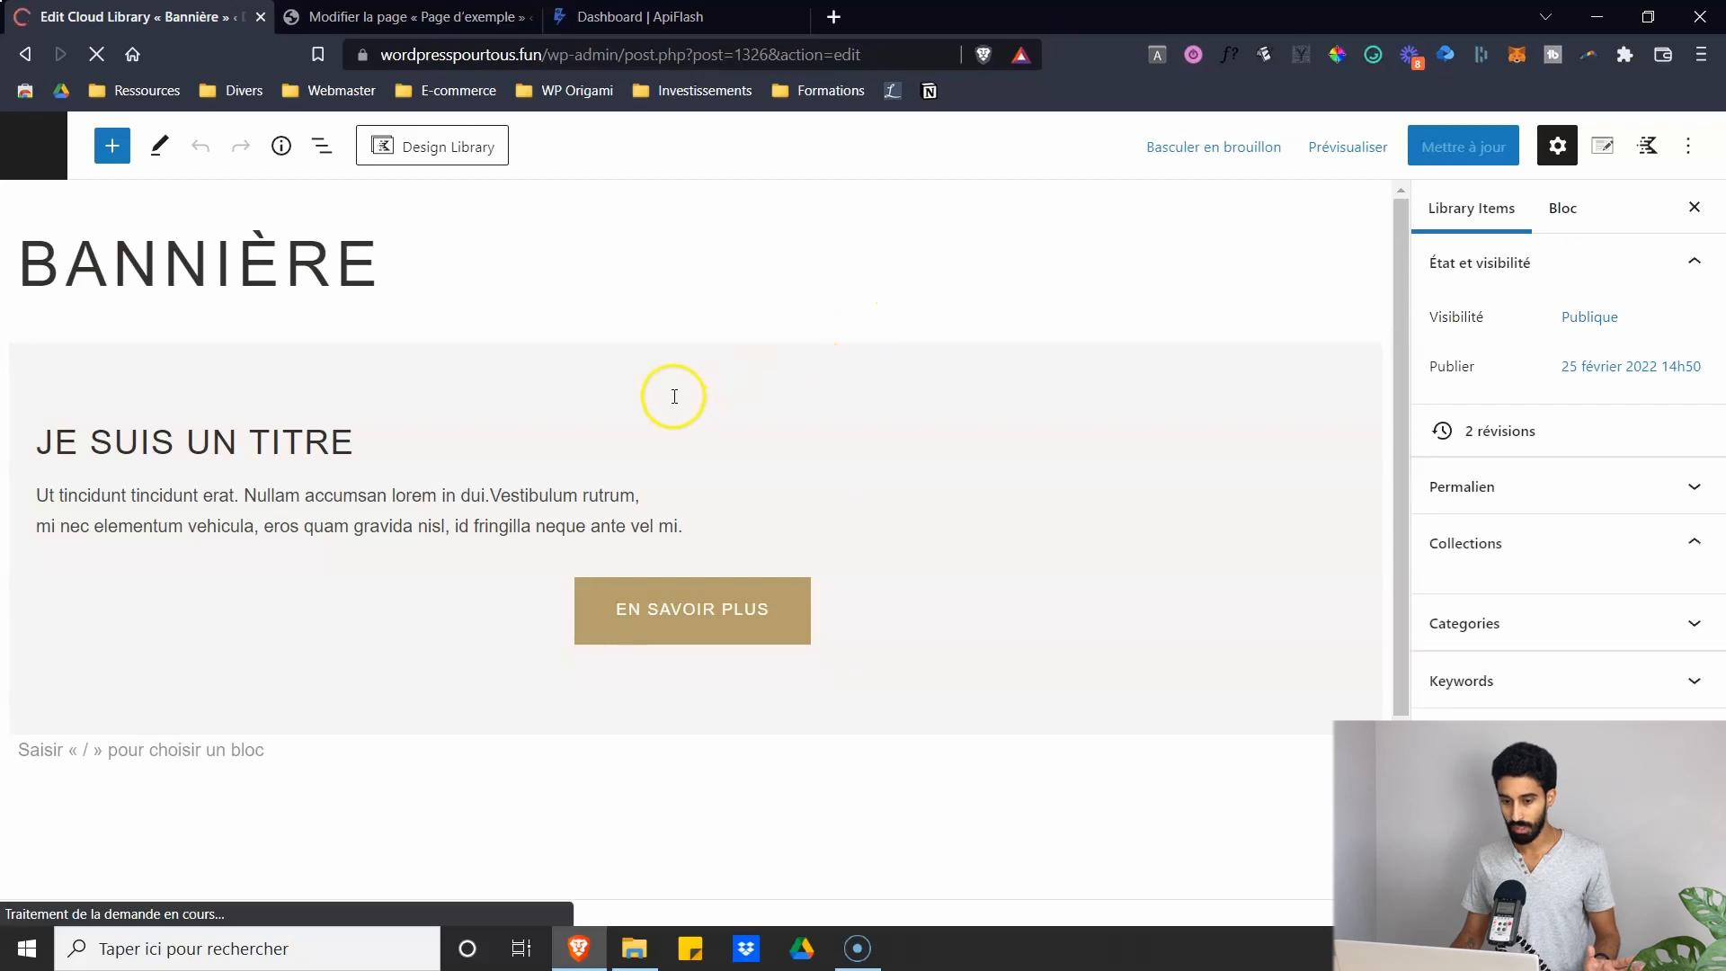
- Change the background color of Bannière's row layout to the light off-white palette color
{"action": "left_click", "coordinate": [672, 377]}
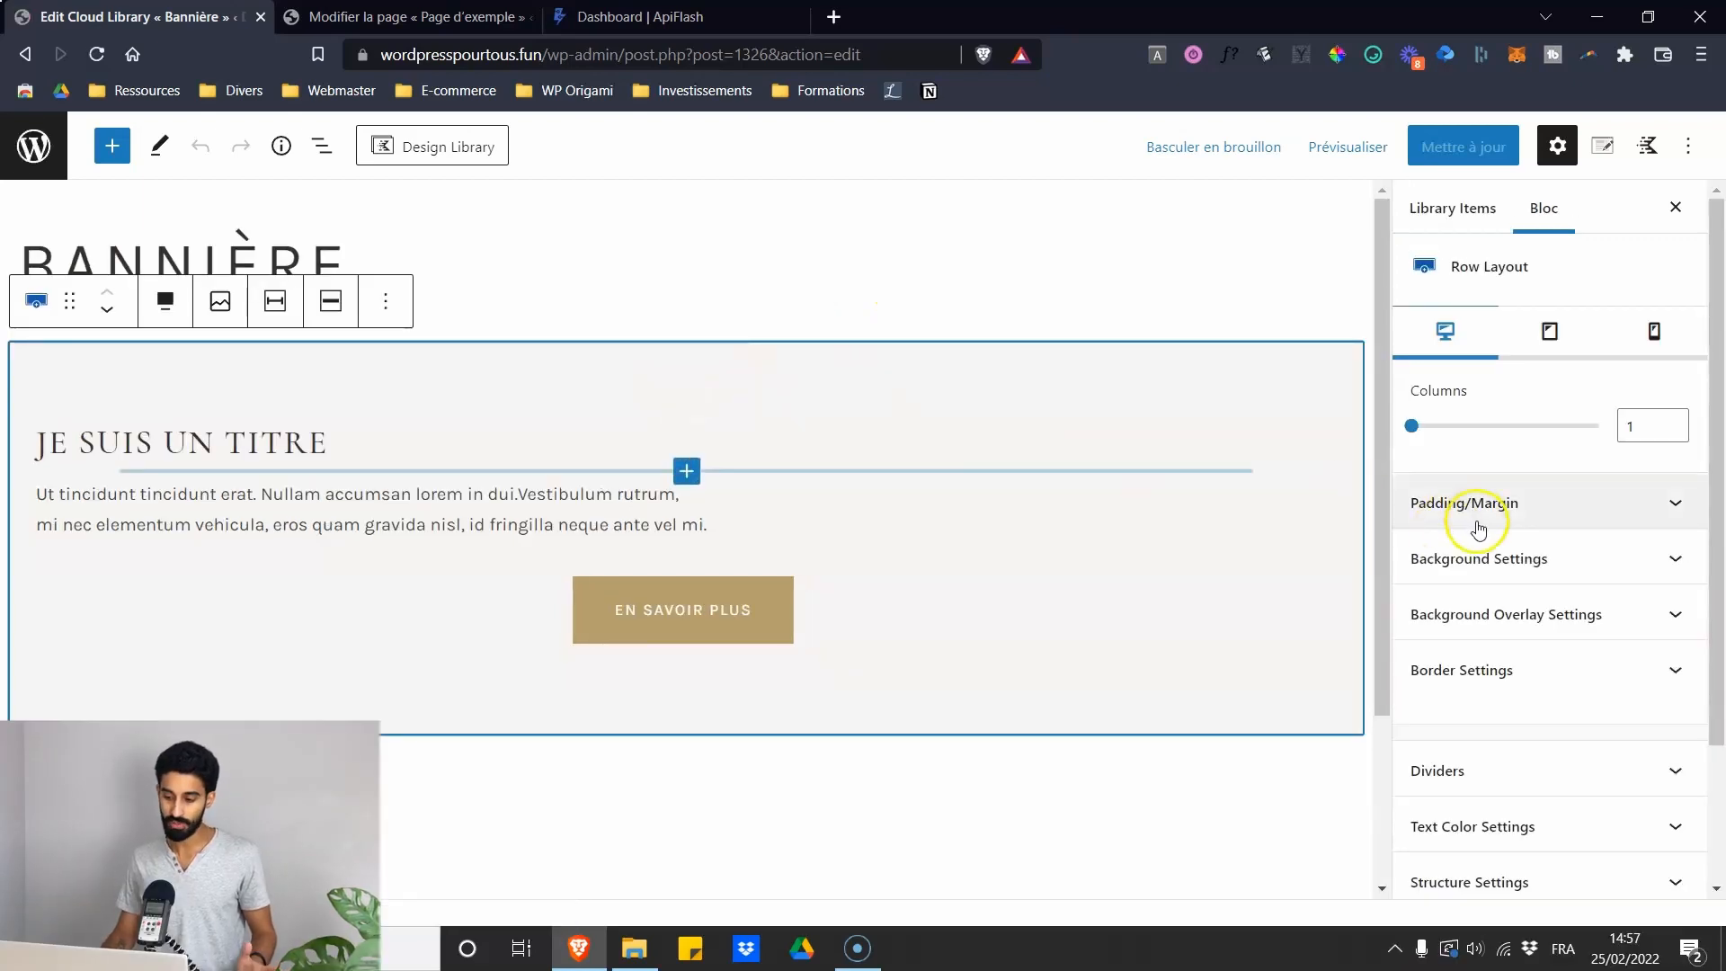
{"action": "left_click", "coordinate": [1475, 556]}
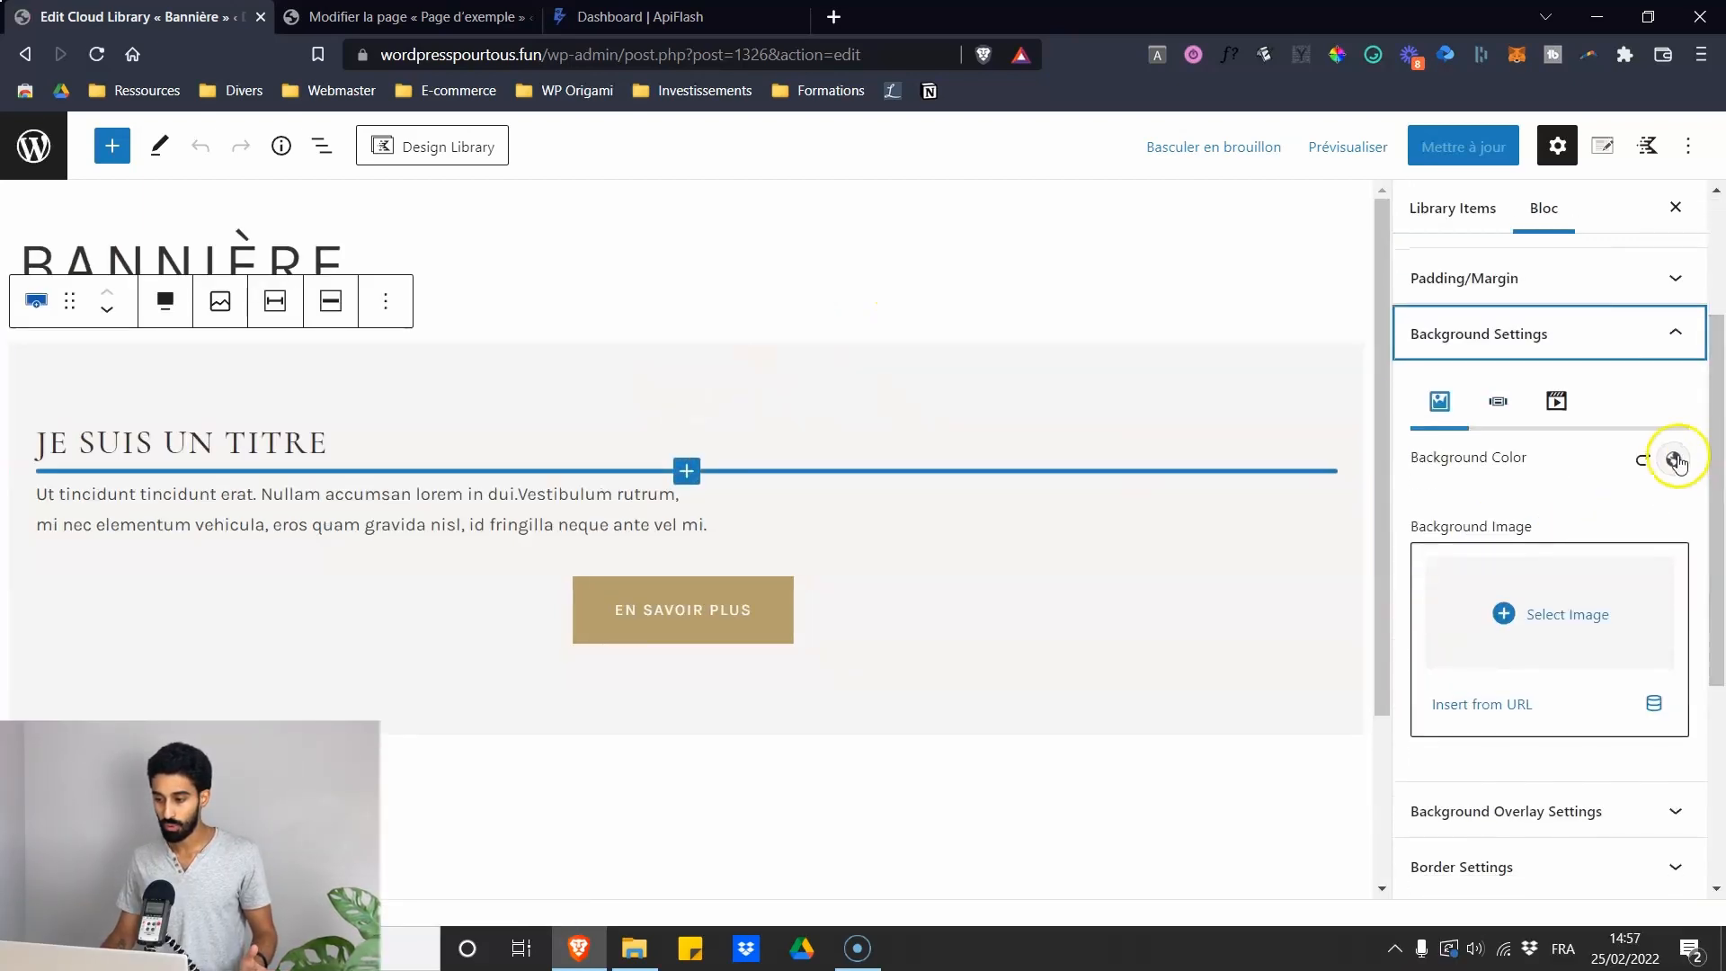
{"action": "left_click", "coordinate": [1675, 463]}
{"action": "left_click_drag", "start_coordinate": [1492, 553], "coordinate": [1457, 532]}
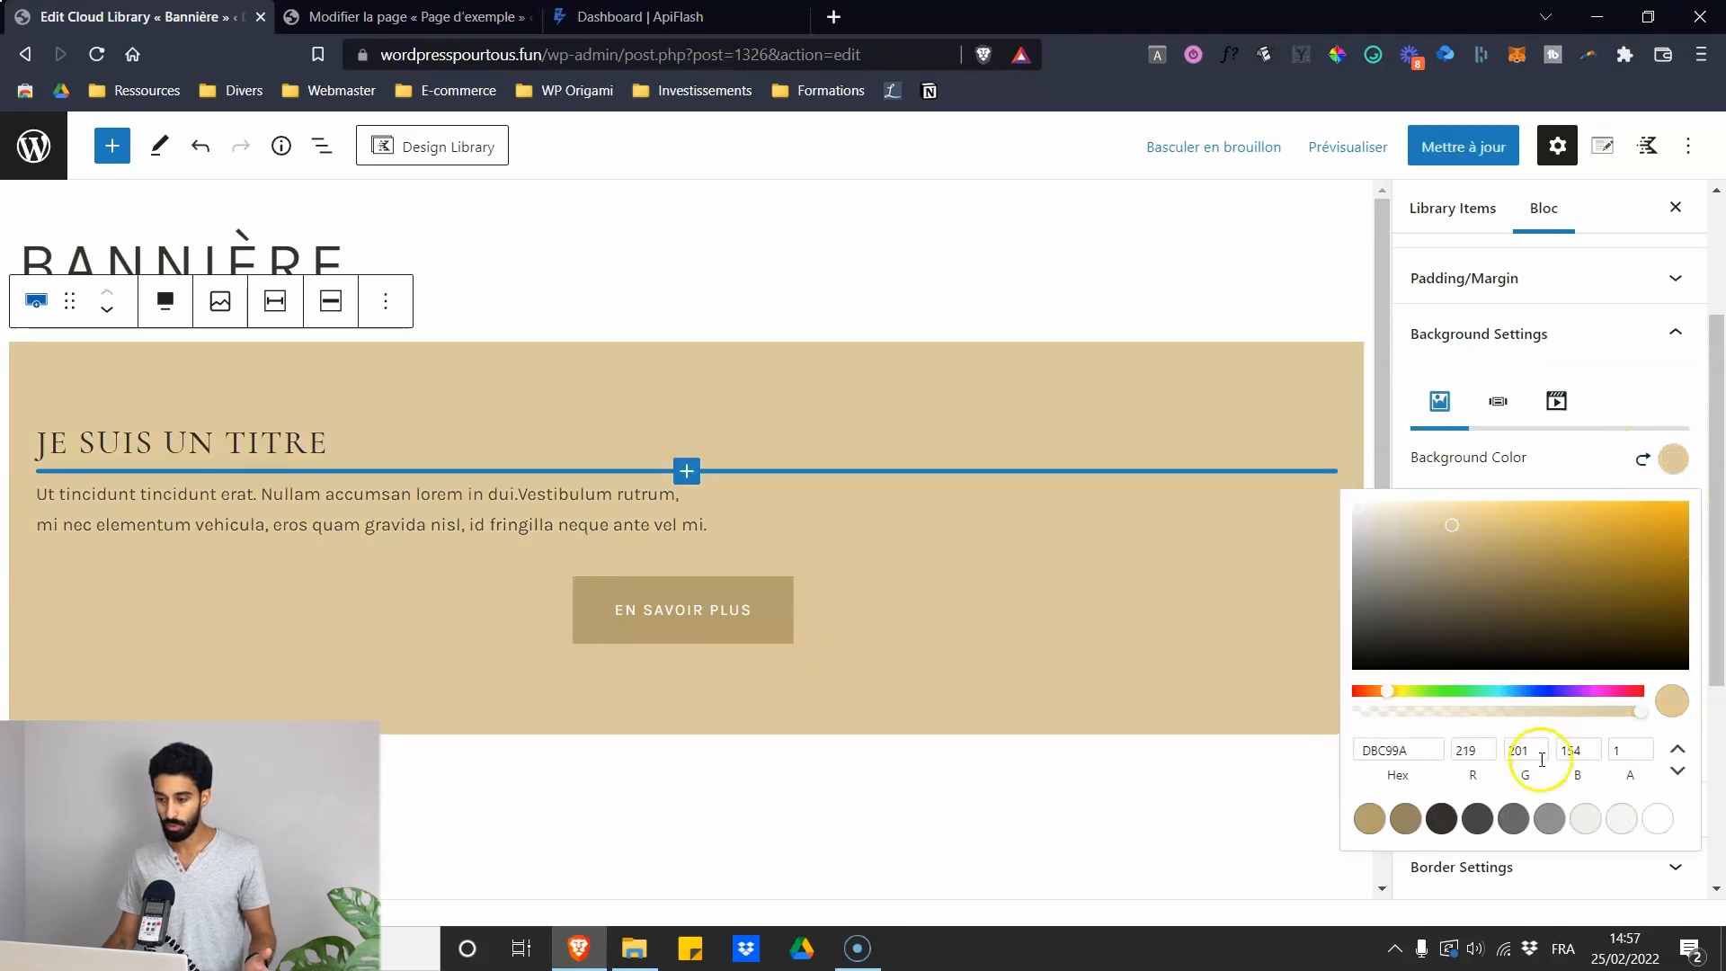
{"action": "left_click", "coordinate": [1584, 818]}
{"action": "left_click", "coordinate": [1631, 373]}
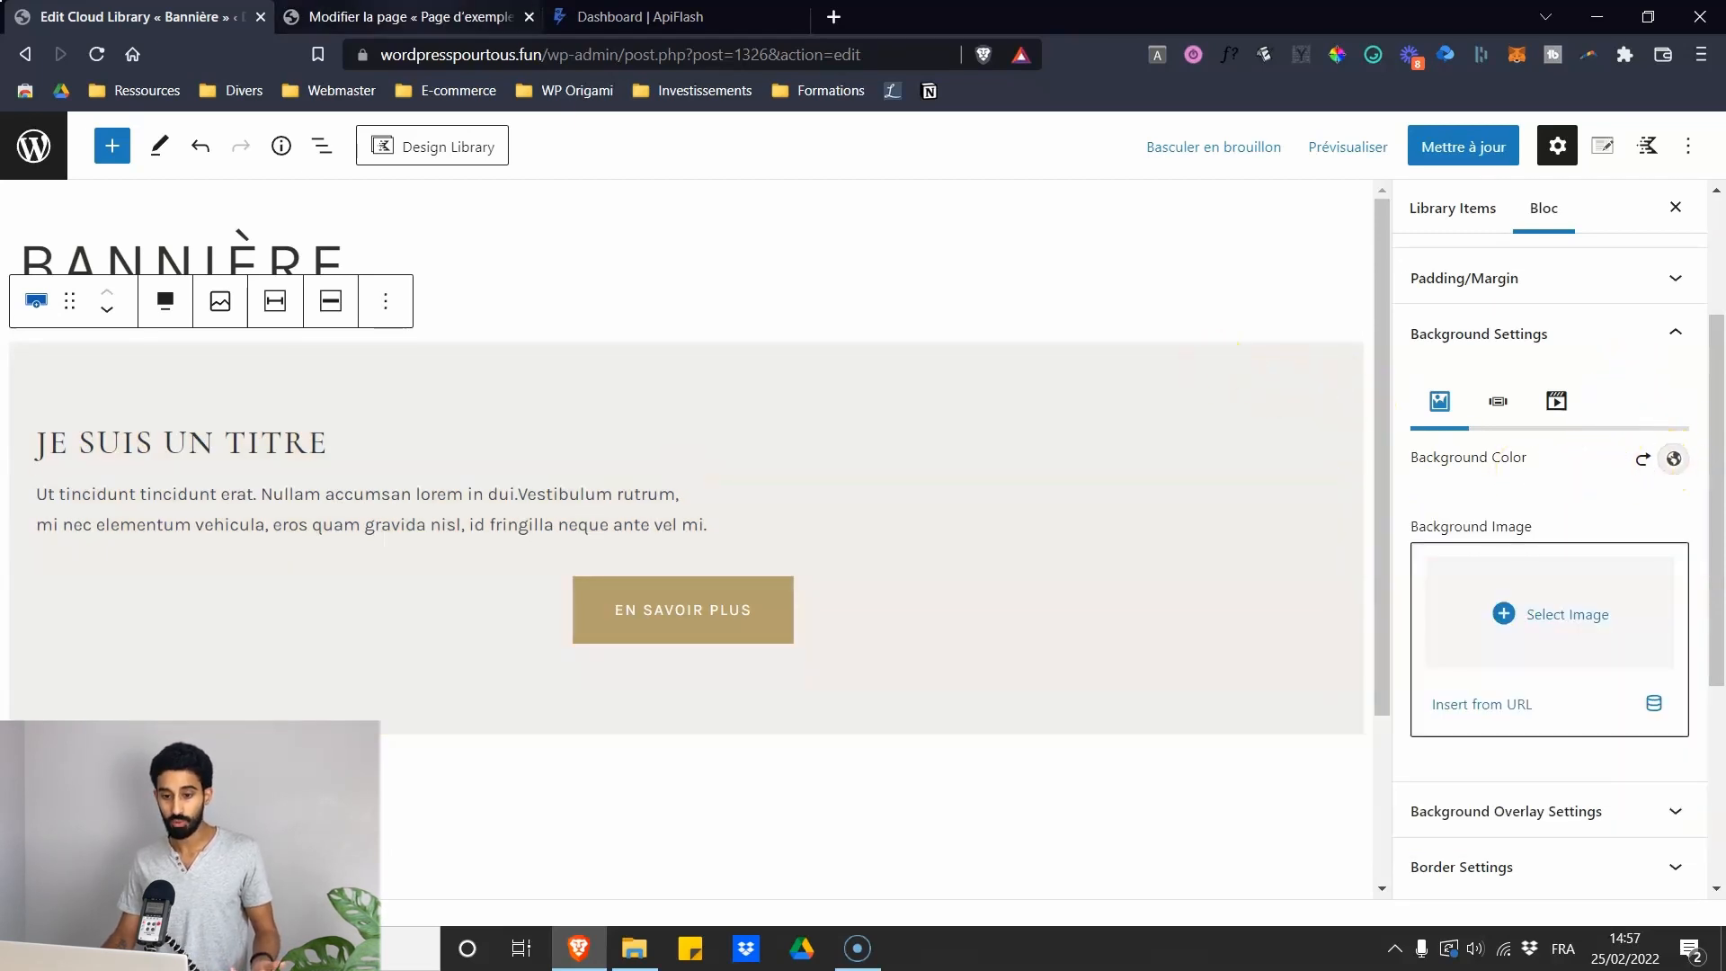
- Examine the background color setting and palette of the inserted Bannière row layout in Page d'exemple
{"action": "left_click", "coordinate": [385, 18]}
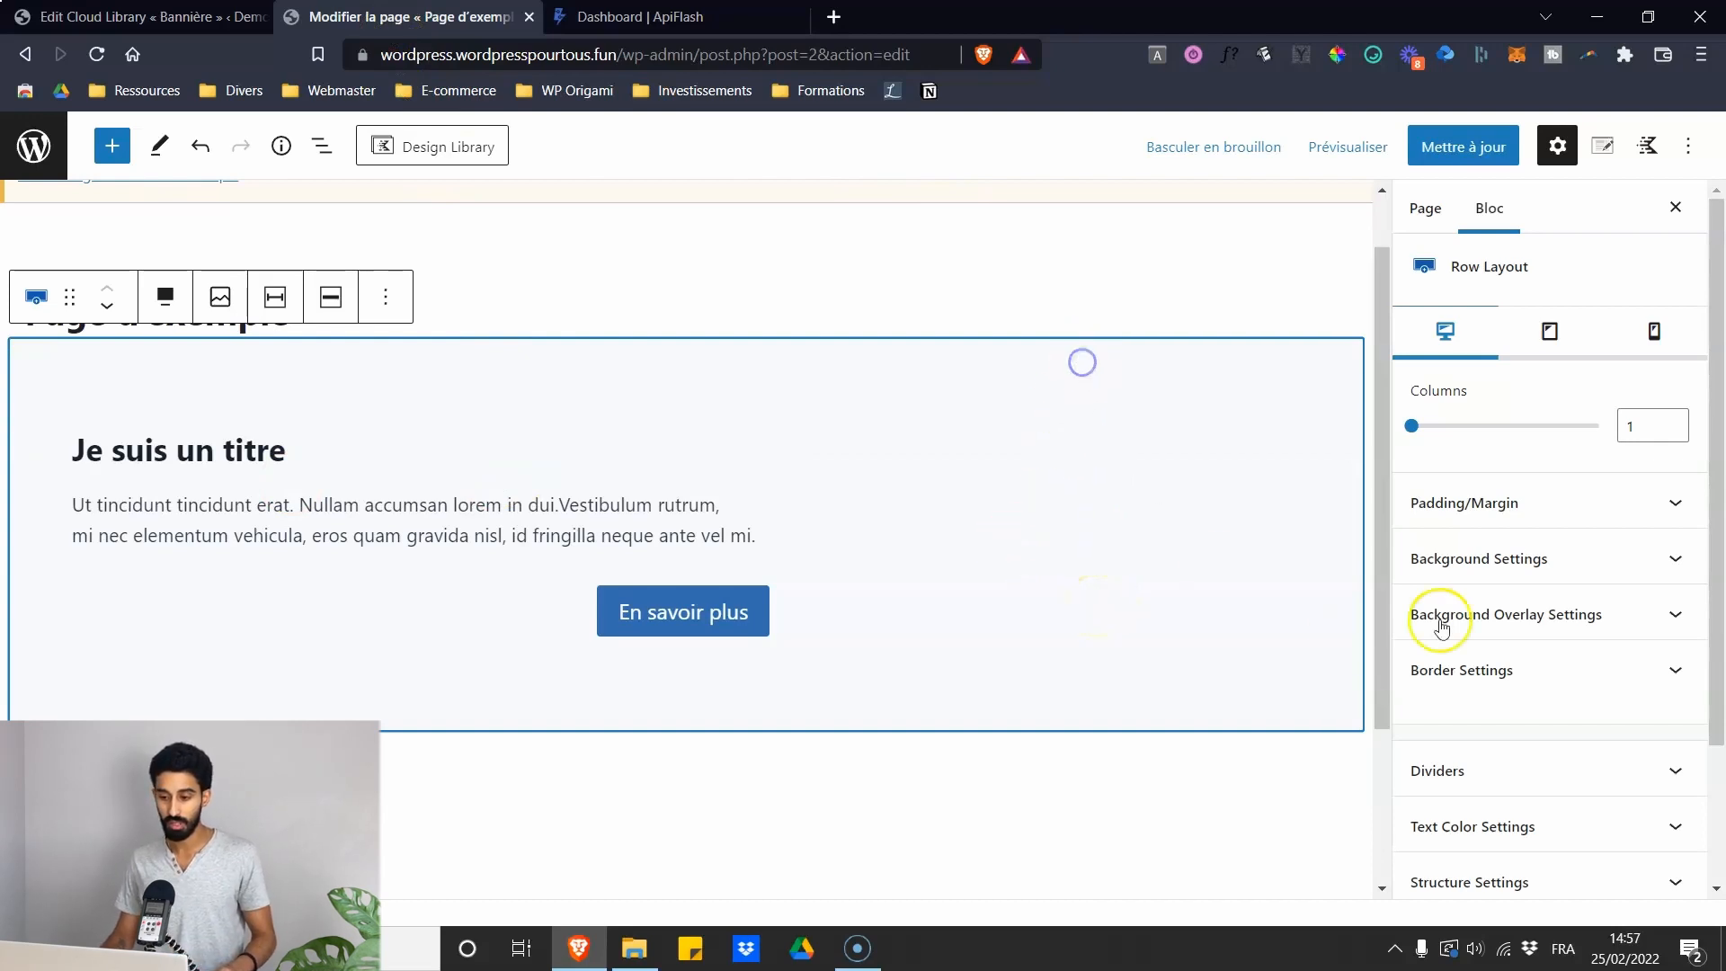
{"action": "left_click", "coordinate": [1507, 552]}
{"action": "left_click", "coordinate": [1672, 683]}
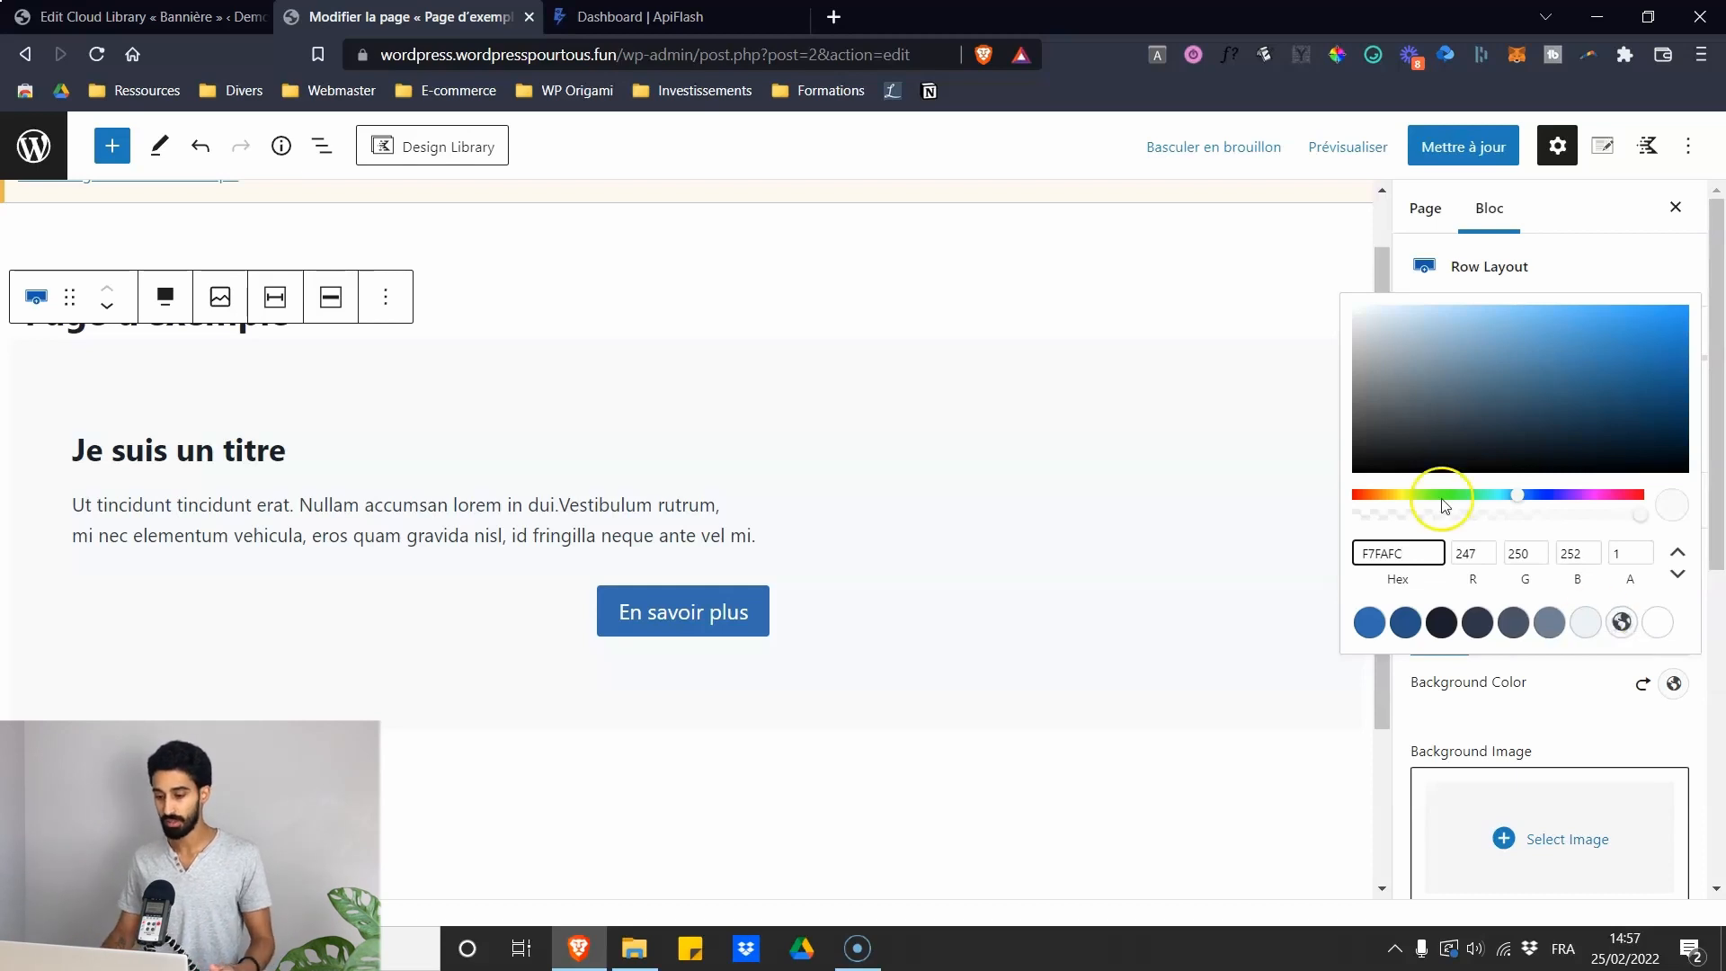
{"action": "left_click", "coordinate": [1601, 739]}
- Give the row layout in the Bannière library item a custom light beige background color, and return to the Page d'exemple editor
{"action": "left_click", "coordinate": [166, 17]}
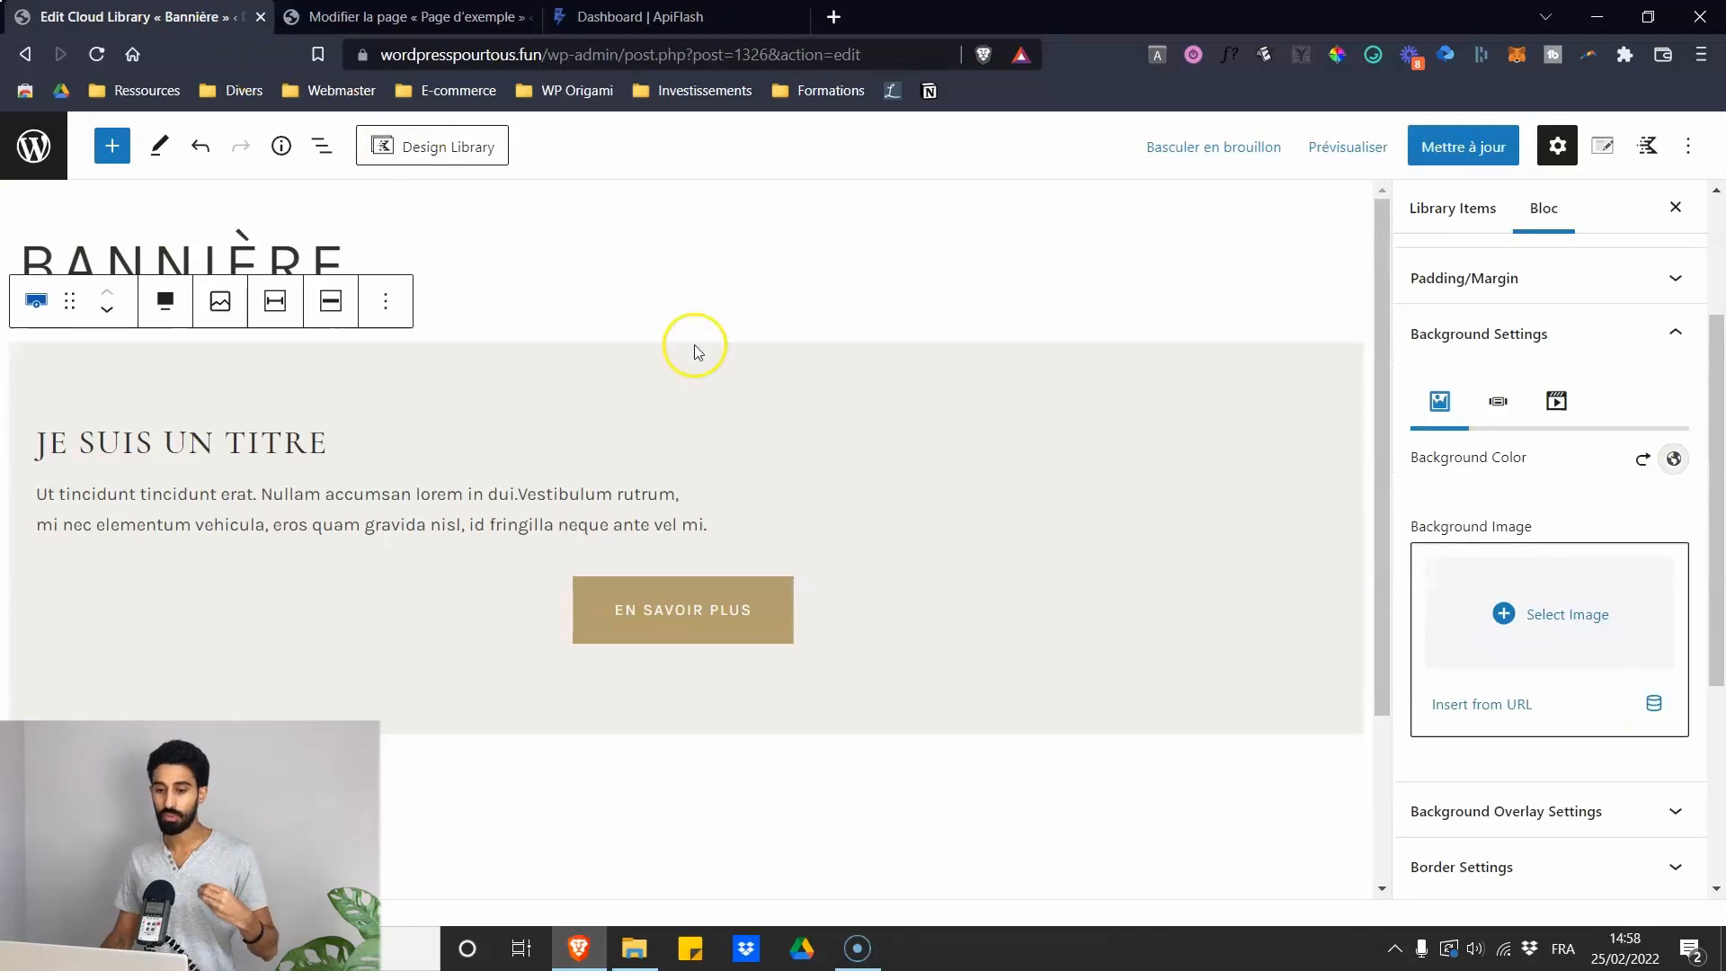
{"action": "left_click", "coordinate": [755, 388]}
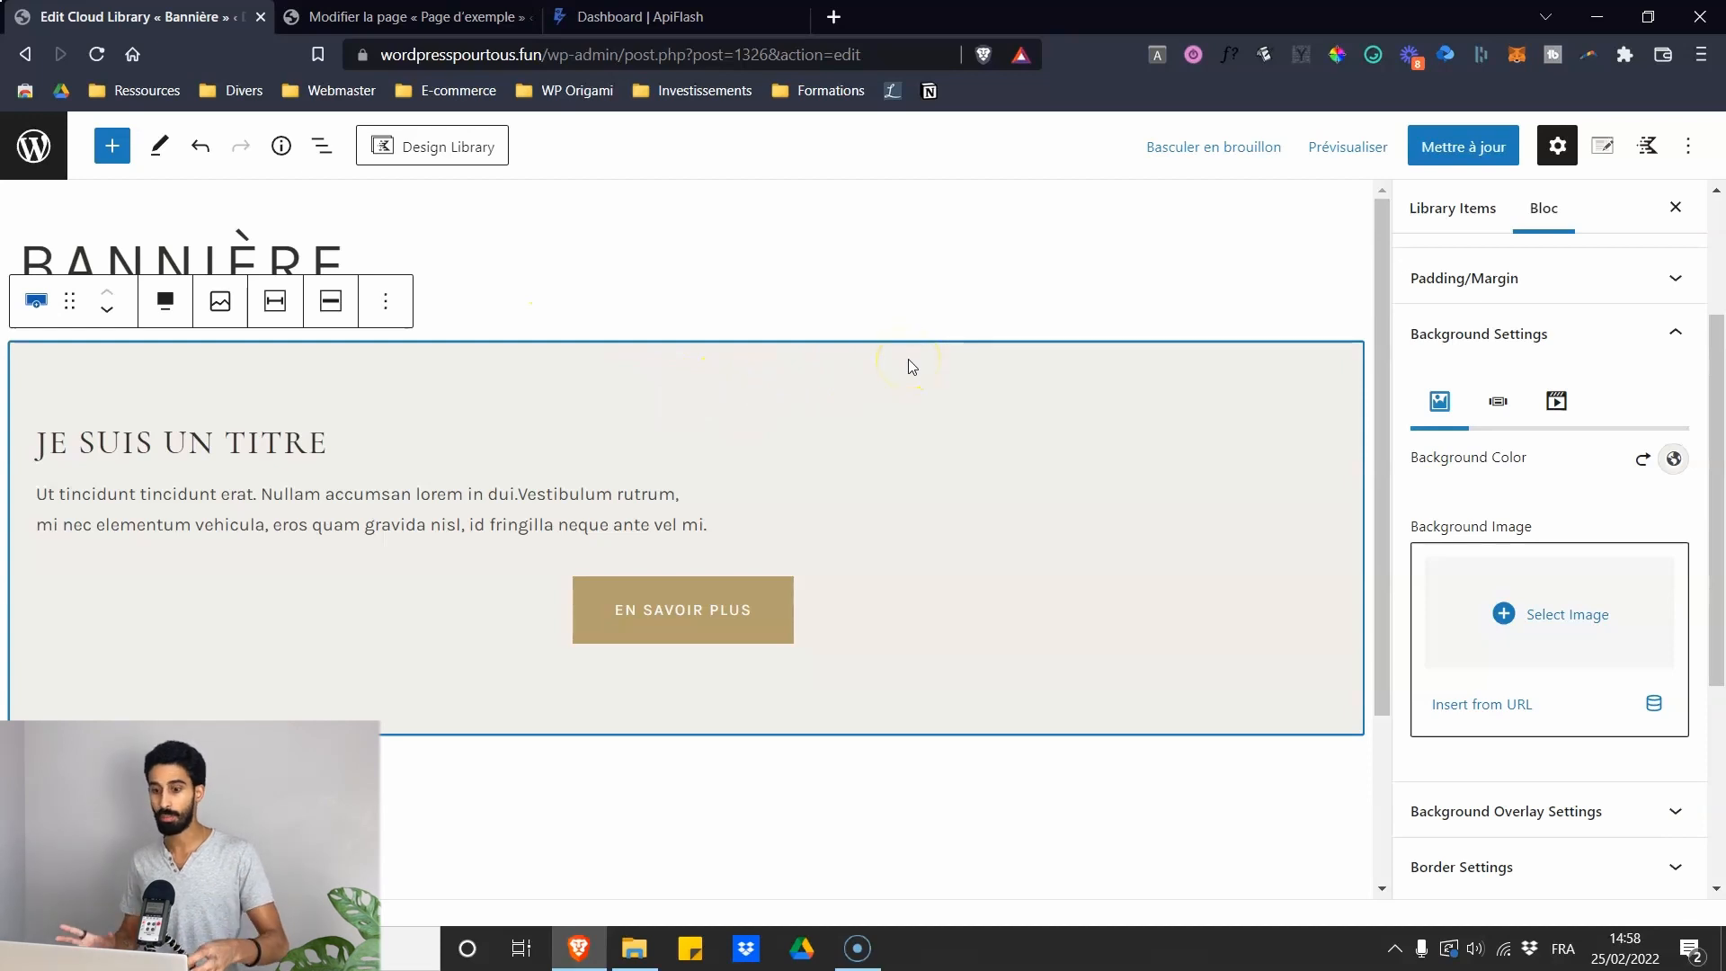
{"action": "left_click", "coordinate": [1673, 459]}
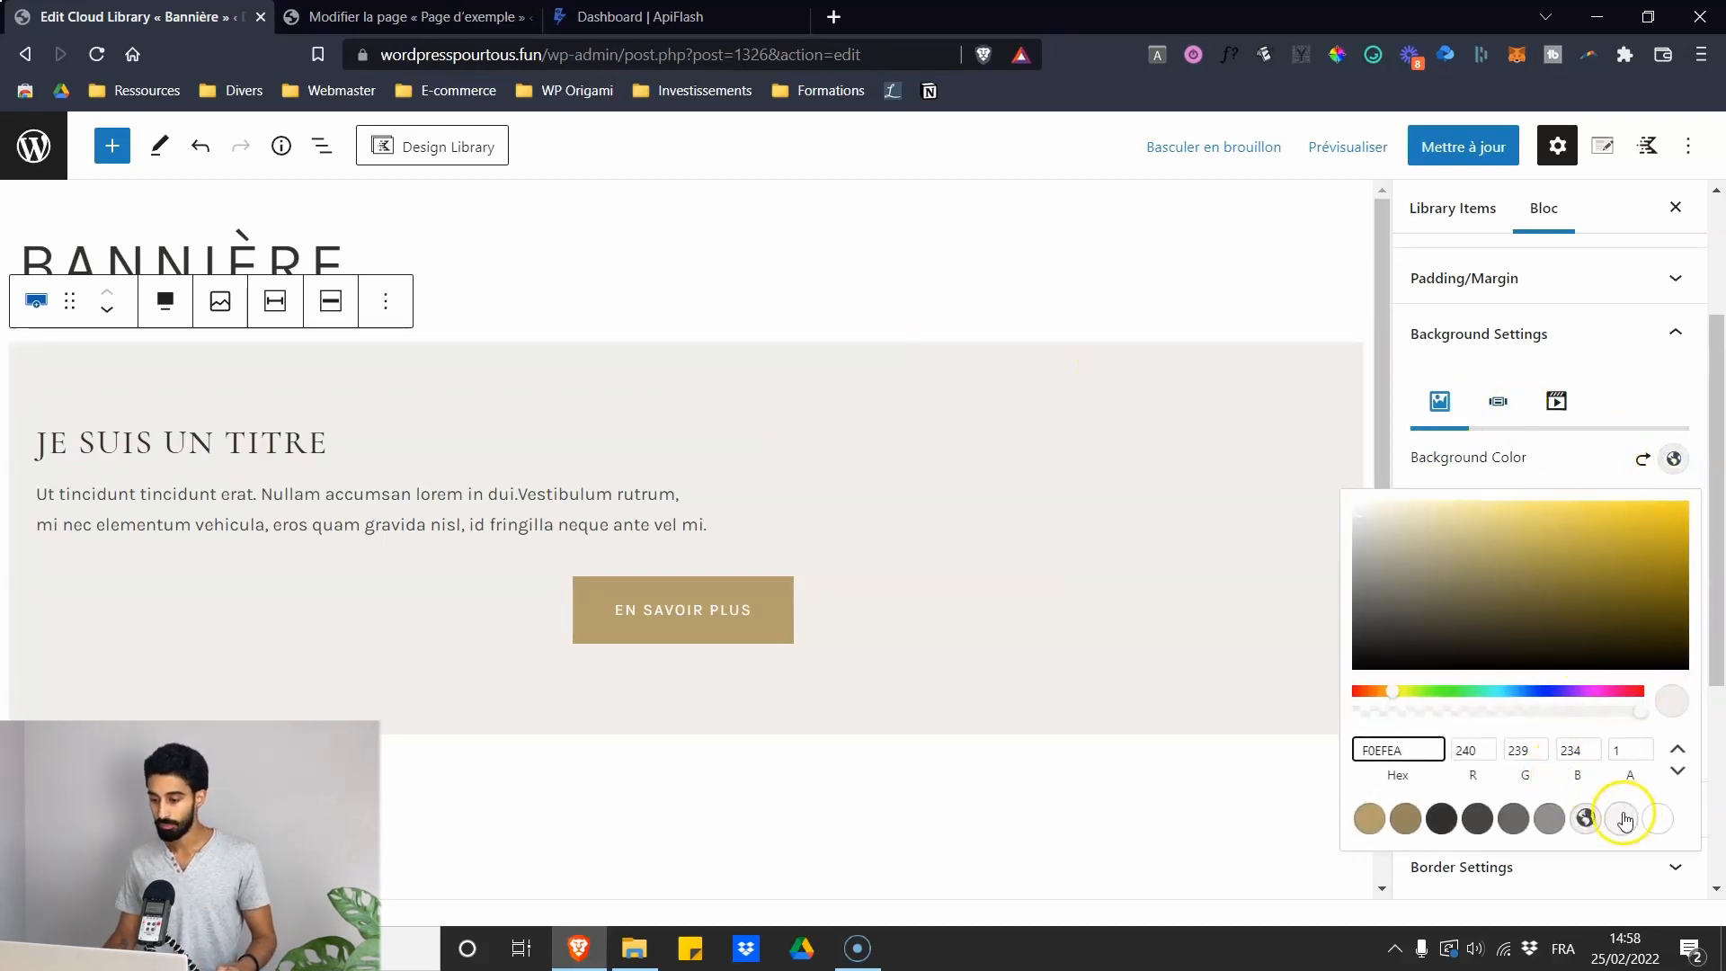
{"action": "left_click", "coordinate": [1483, 524]}
{"action": "mouse_move", "coordinate": [1448, 522]}
{"action": "left_mouse_down"}
{"action": "mouse_move", "coordinate": [1405, 514]}
{"action": "mouse_move", "coordinate": [1422, 514]}
{"action": "left_mouse_up"}
{"action": "left_click", "coordinate": [1567, 473]}
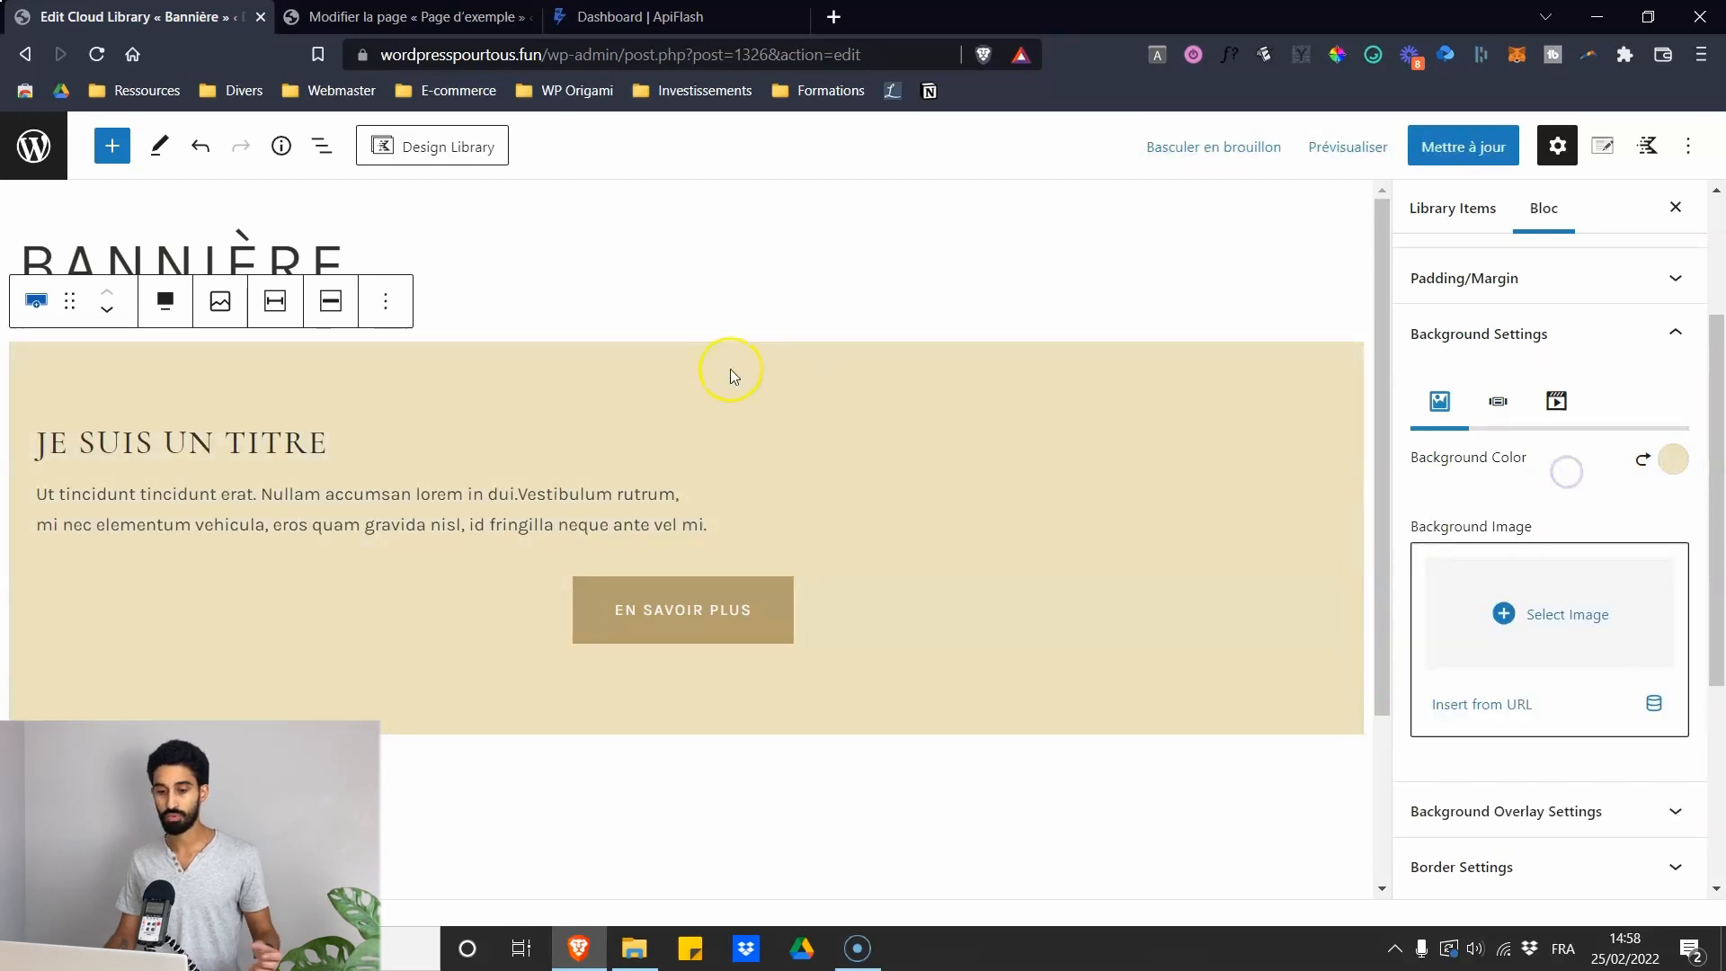
{"action": "key", "text": "ctrl+Tab"}
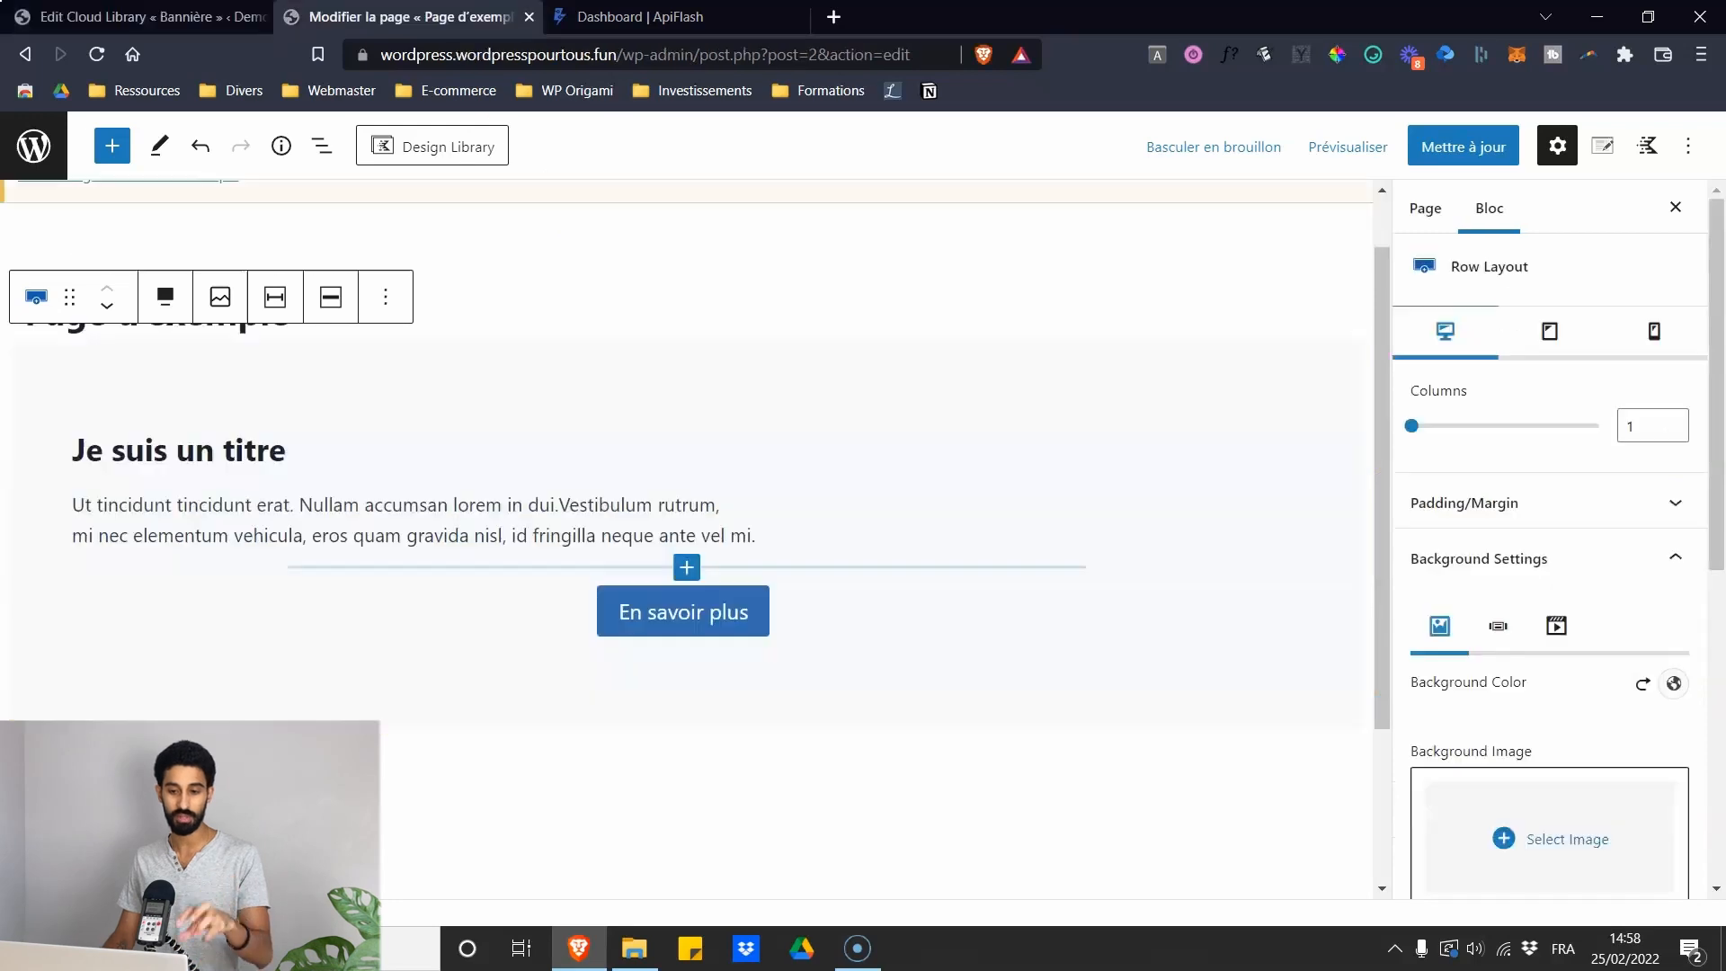